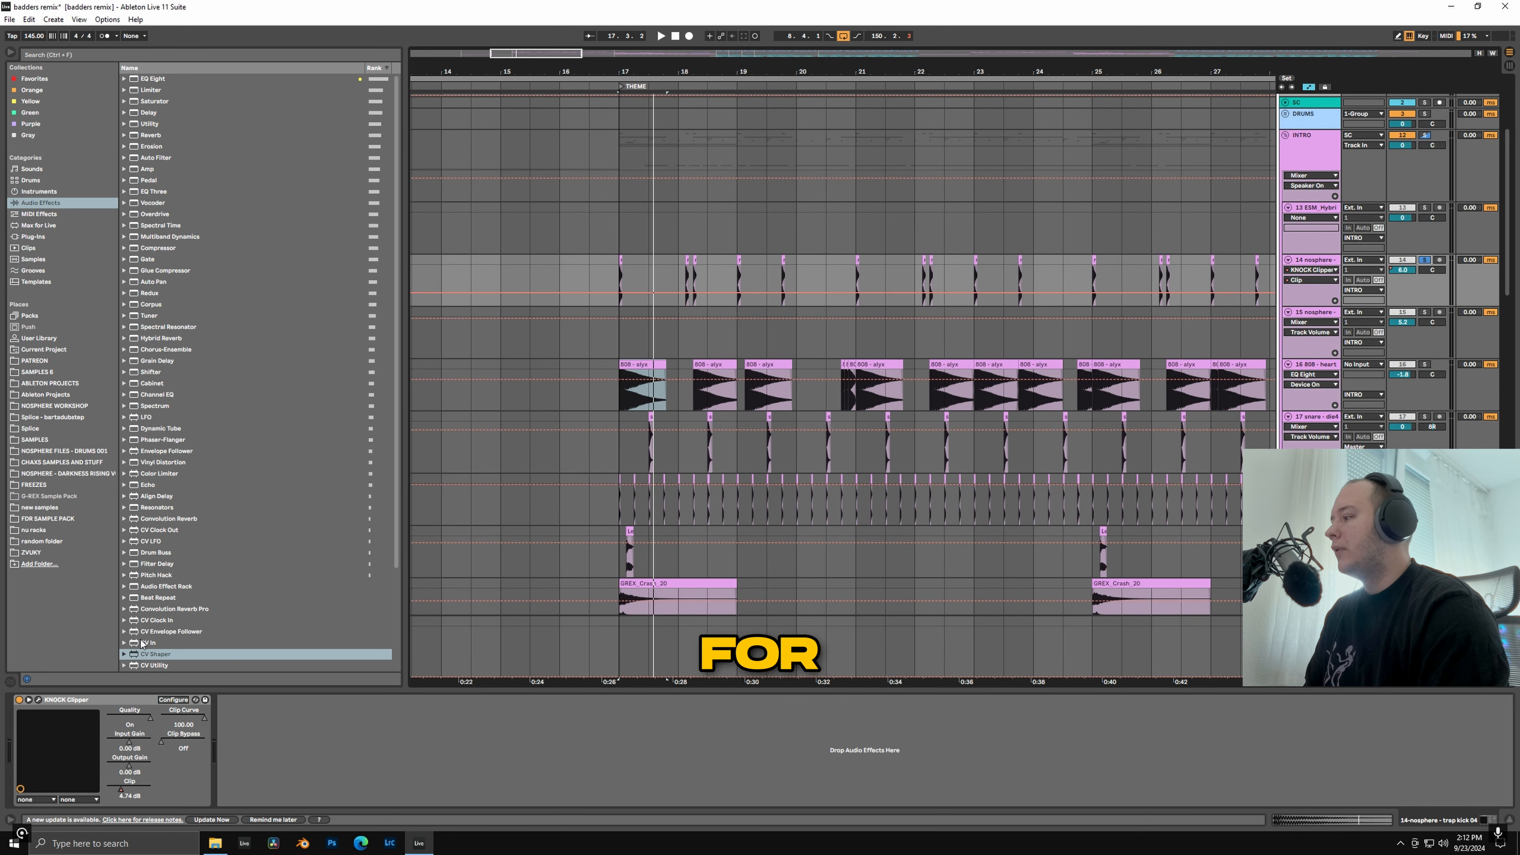
Step: Audition the soloed trap kick track from bar 17, at the start of the THEME section
{"action": "scroll", "coordinate": [624, 276], "scroll_direction": "up", "scroll_amount": 10}
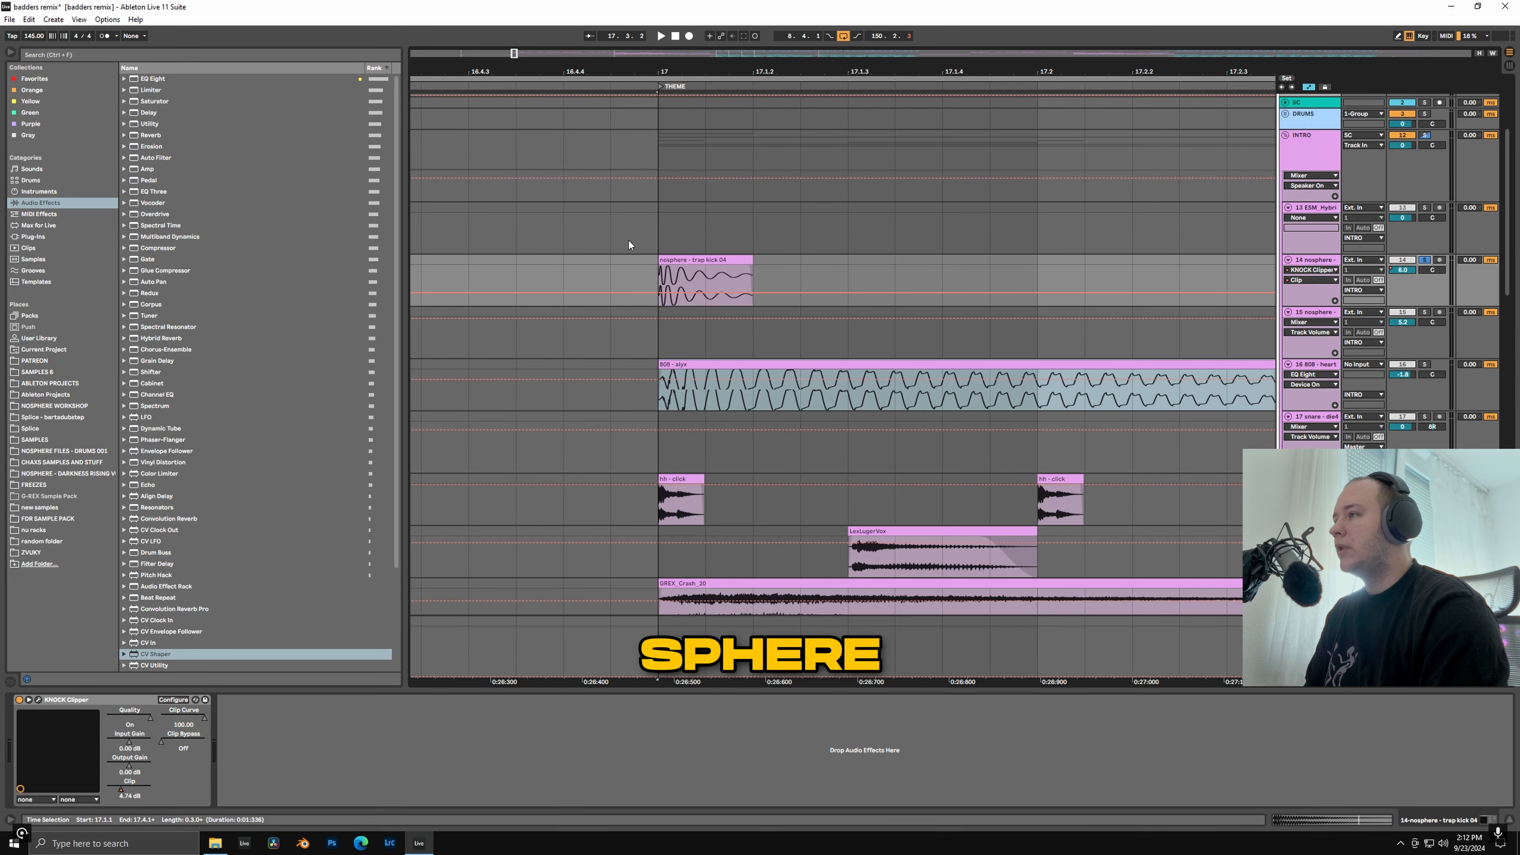
{"action": "scroll", "coordinate": [568, 284], "scroll_direction": "down", "scroll_amount": 7}
{"action": "scroll", "coordinate": [584, 280], "scroll_direction": "up", "scroll_amount": 7}
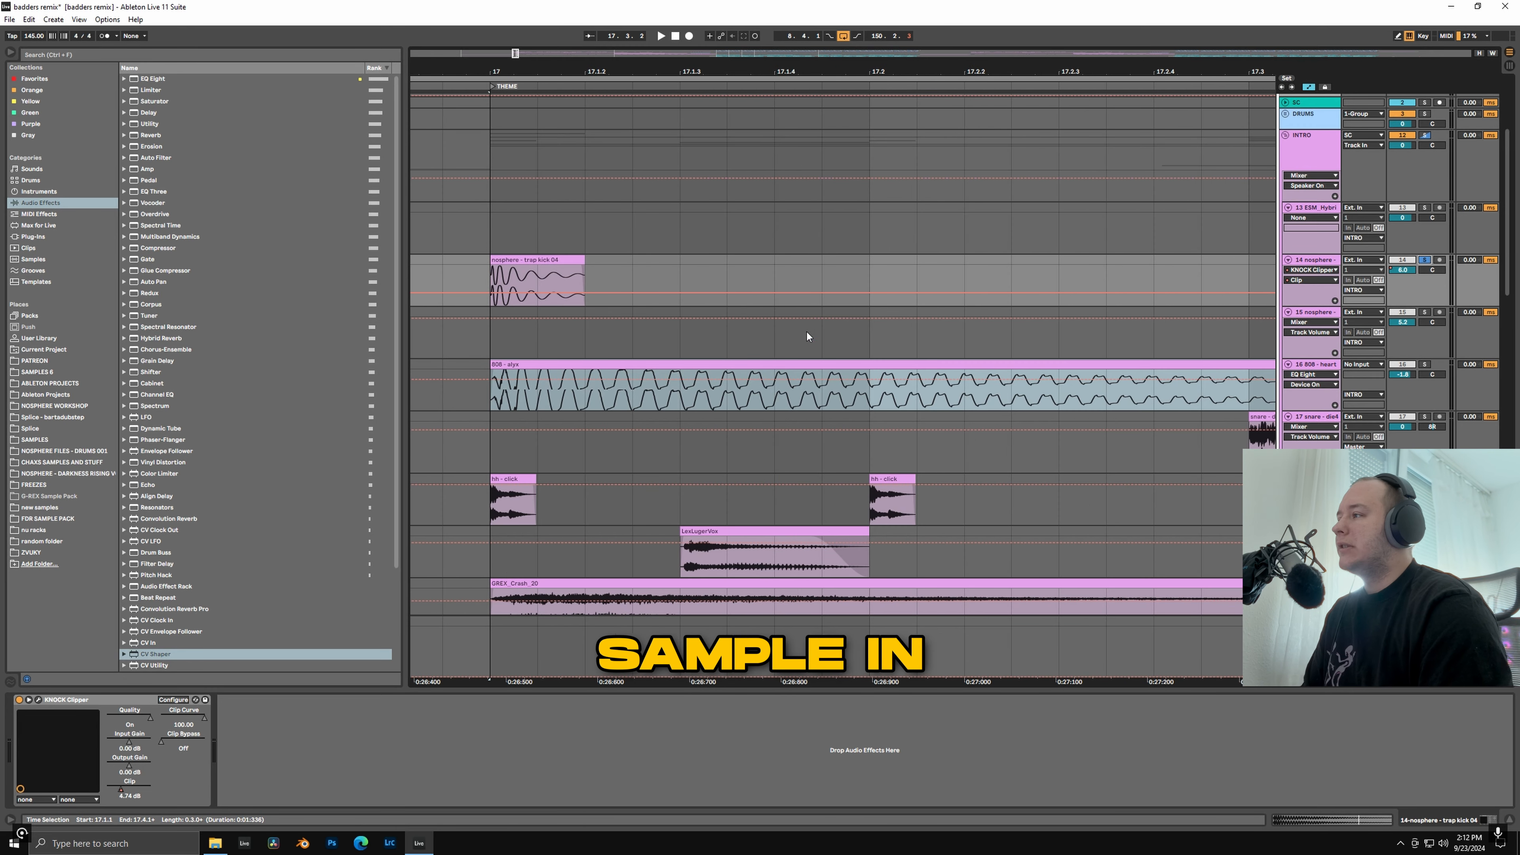
{"action": "scroll", "coordinate": [768, 267], "scroll_direction": "down", "scroll_amount": 2}
{"action": "scroll", "coordinate": [702, 320], "scroll_direction": "down", "scroll_amount": 3}
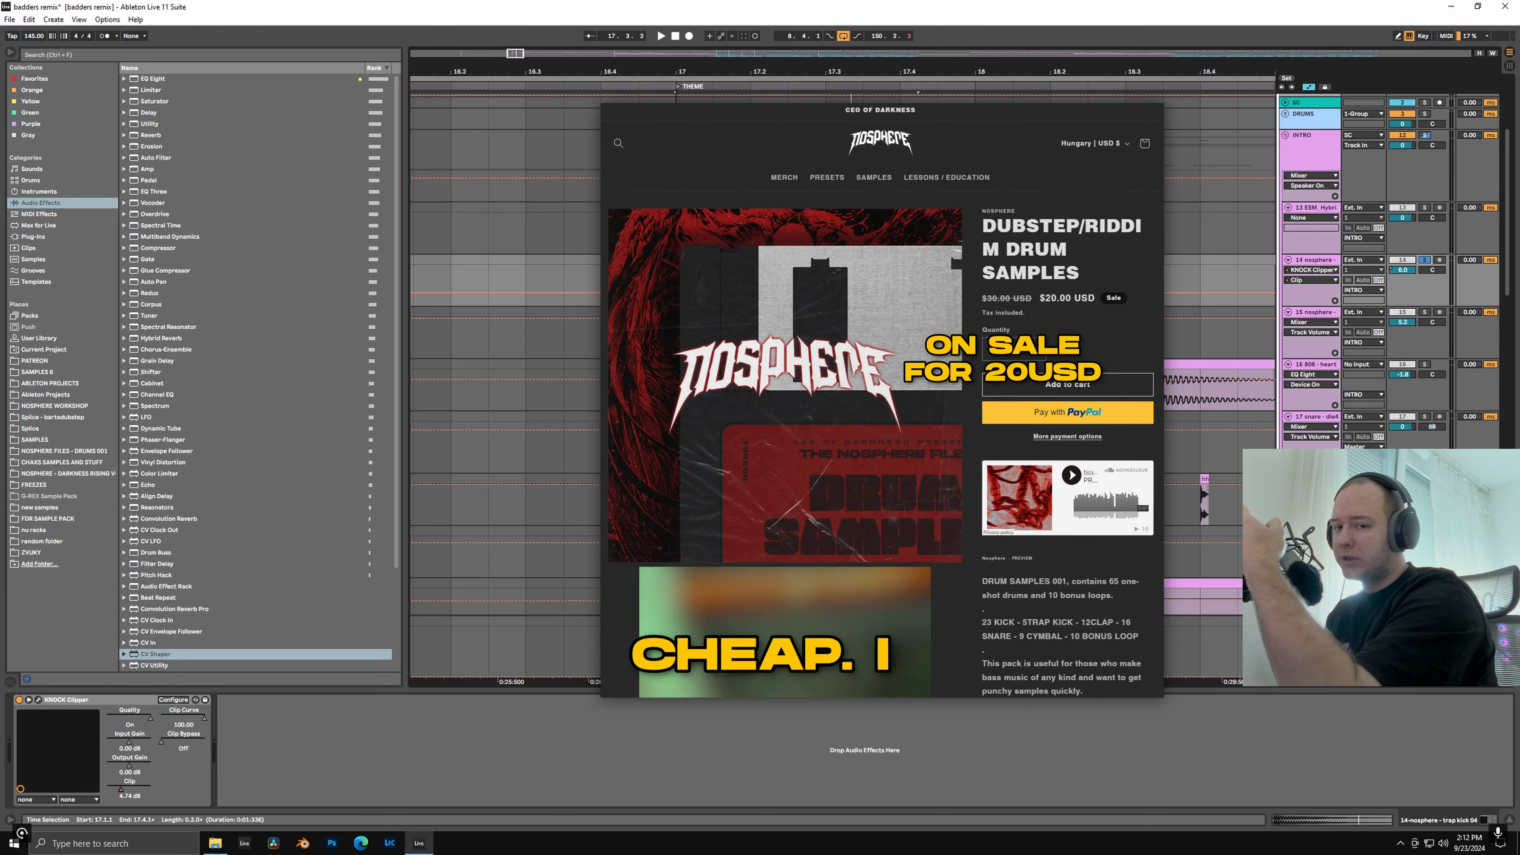
{"action": "left_click", "coordinate": [672, 308]}
{"action": "key", "text": "space"}
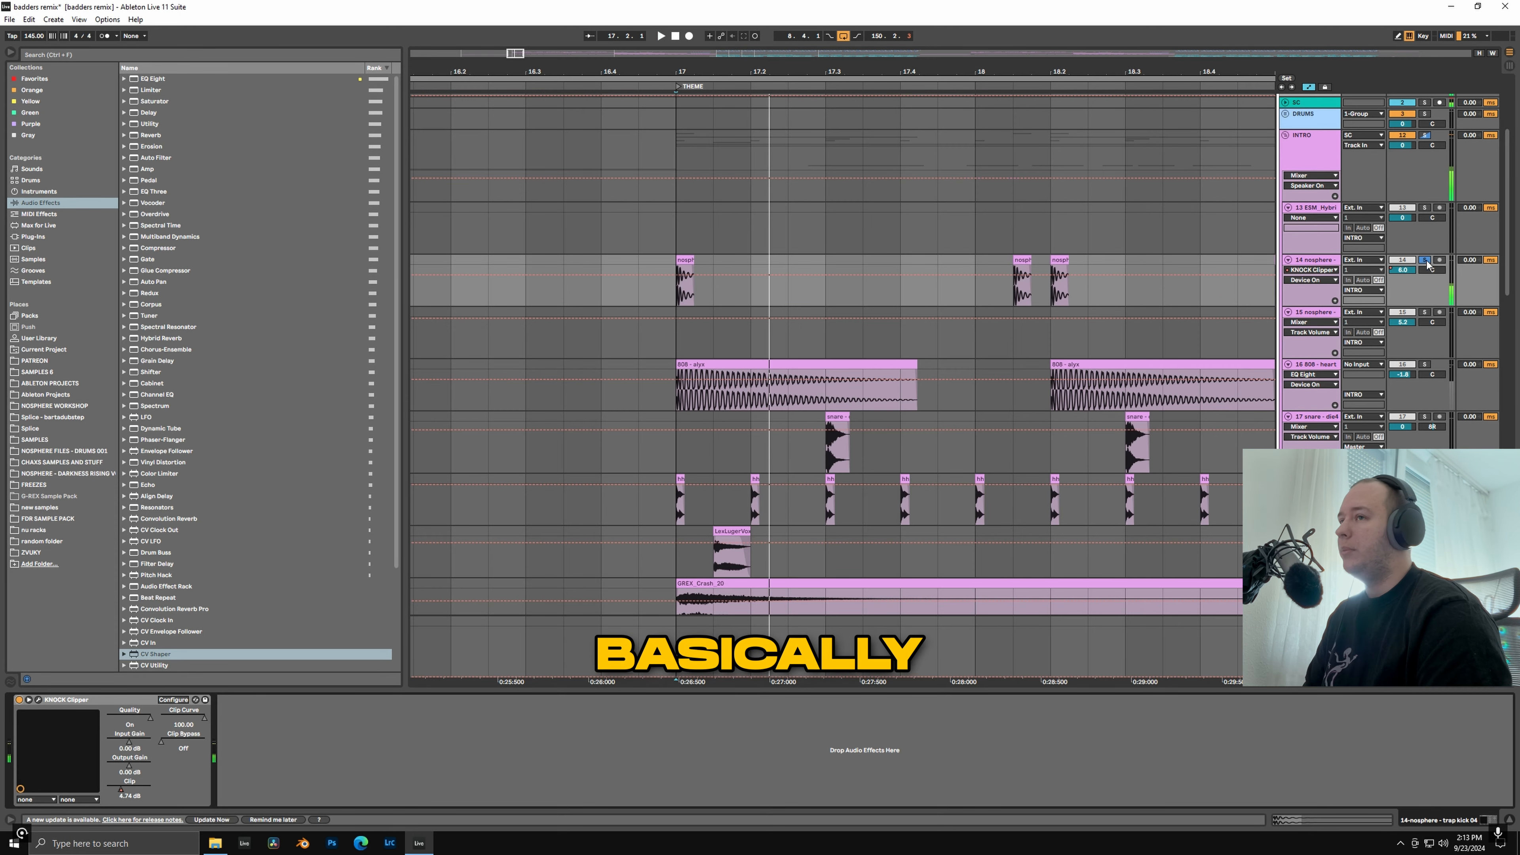
Step: Audition the snare track and the hi-hat track in solo from the start of the THEME section
{"action": "scroll", "coordinate": [929, 352], "scroll_direction": "down", "scroll_amount": 3}
{"action": "left_click", "coordinate": [1418, 266]}
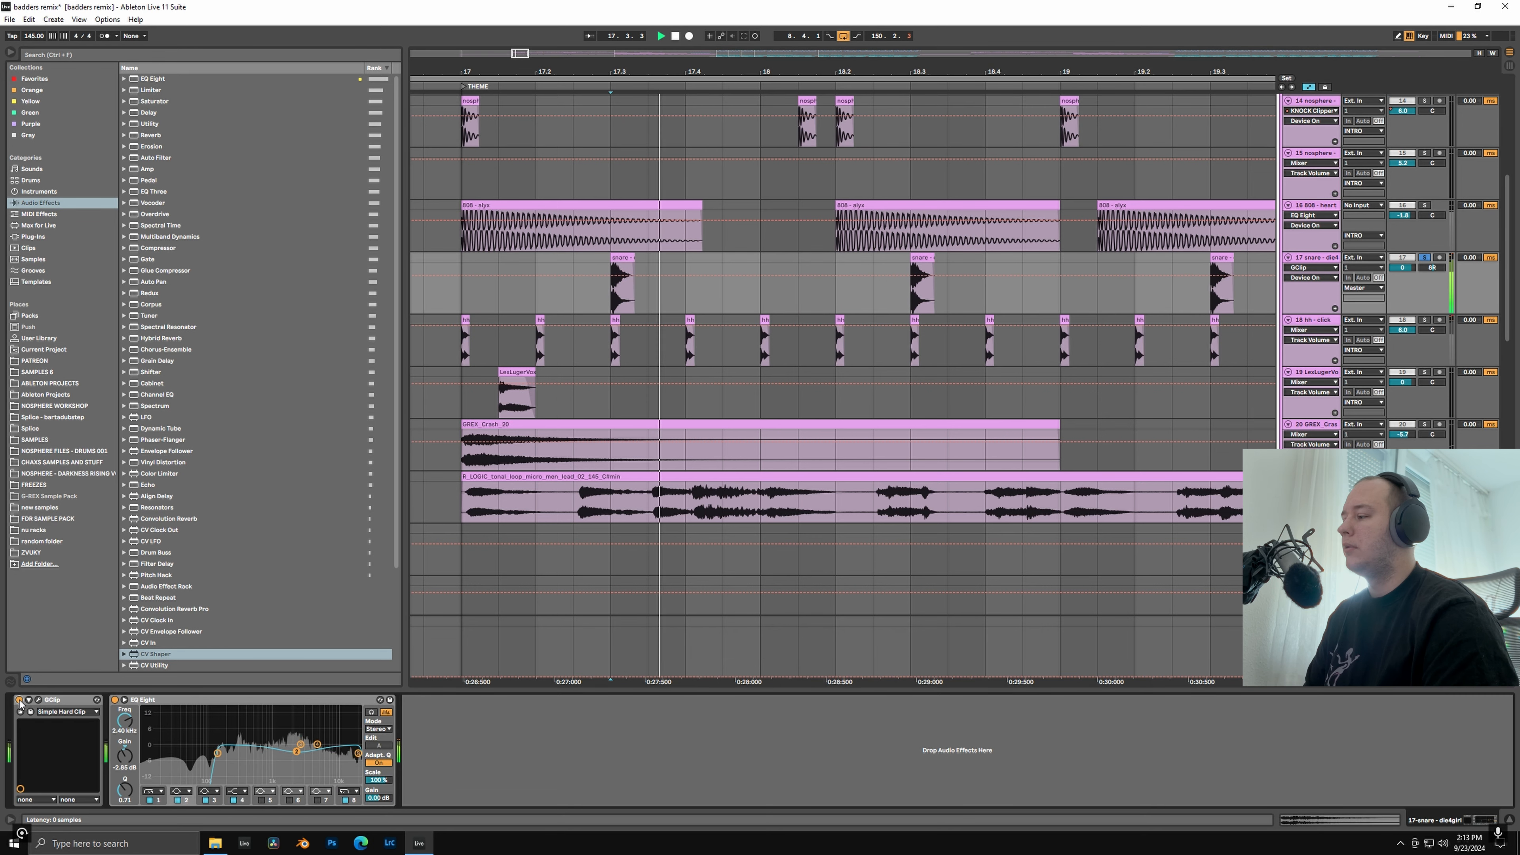
{"action": "scroll", "coordinate": [764, 275], "scroll_direction": "down", "scroll_amount": 3}
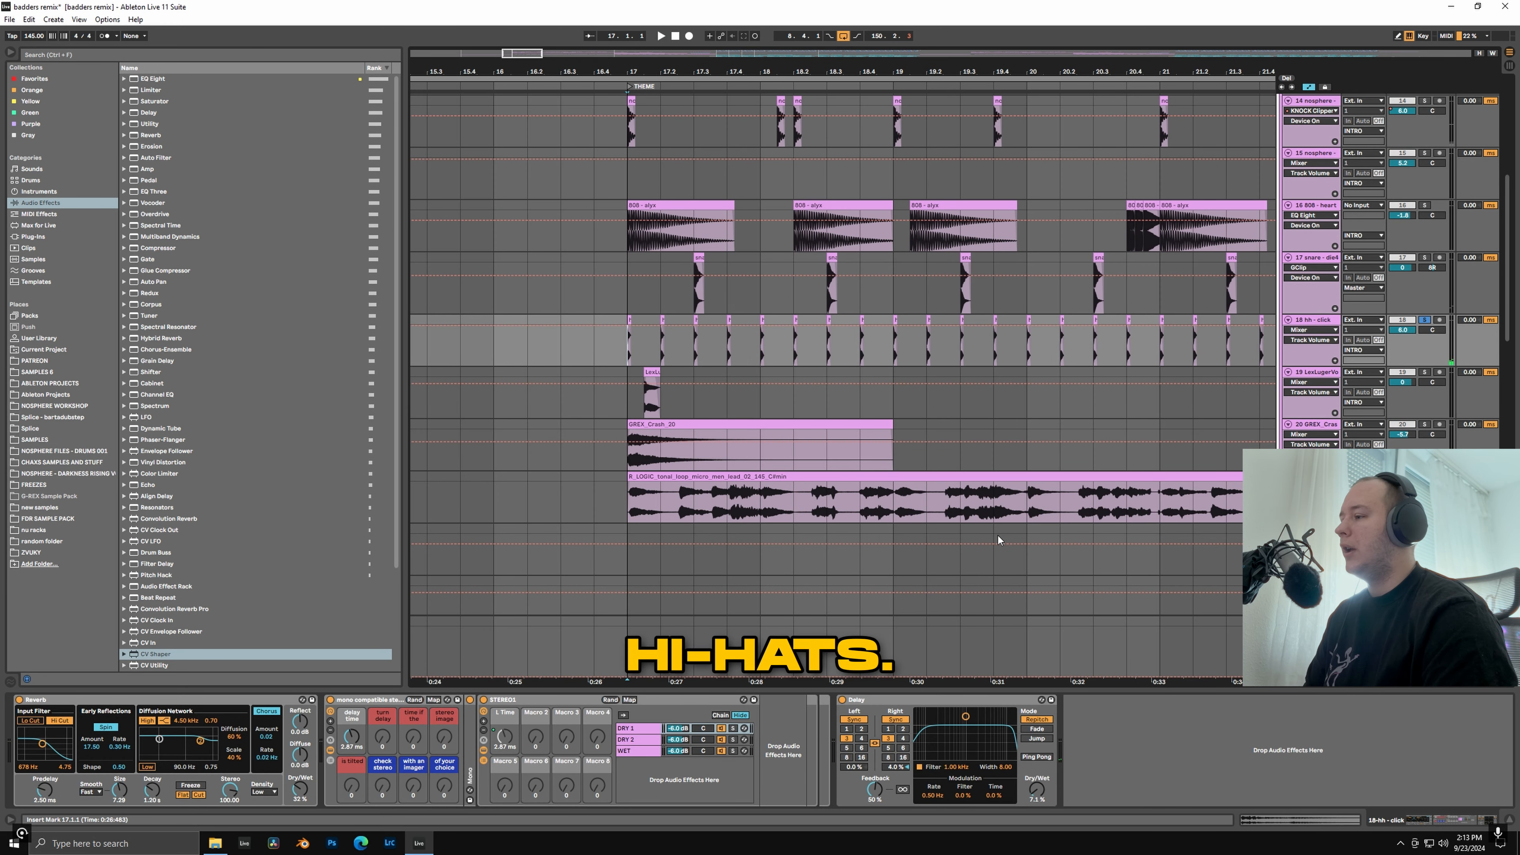
{"action": "key", "text": "space"}
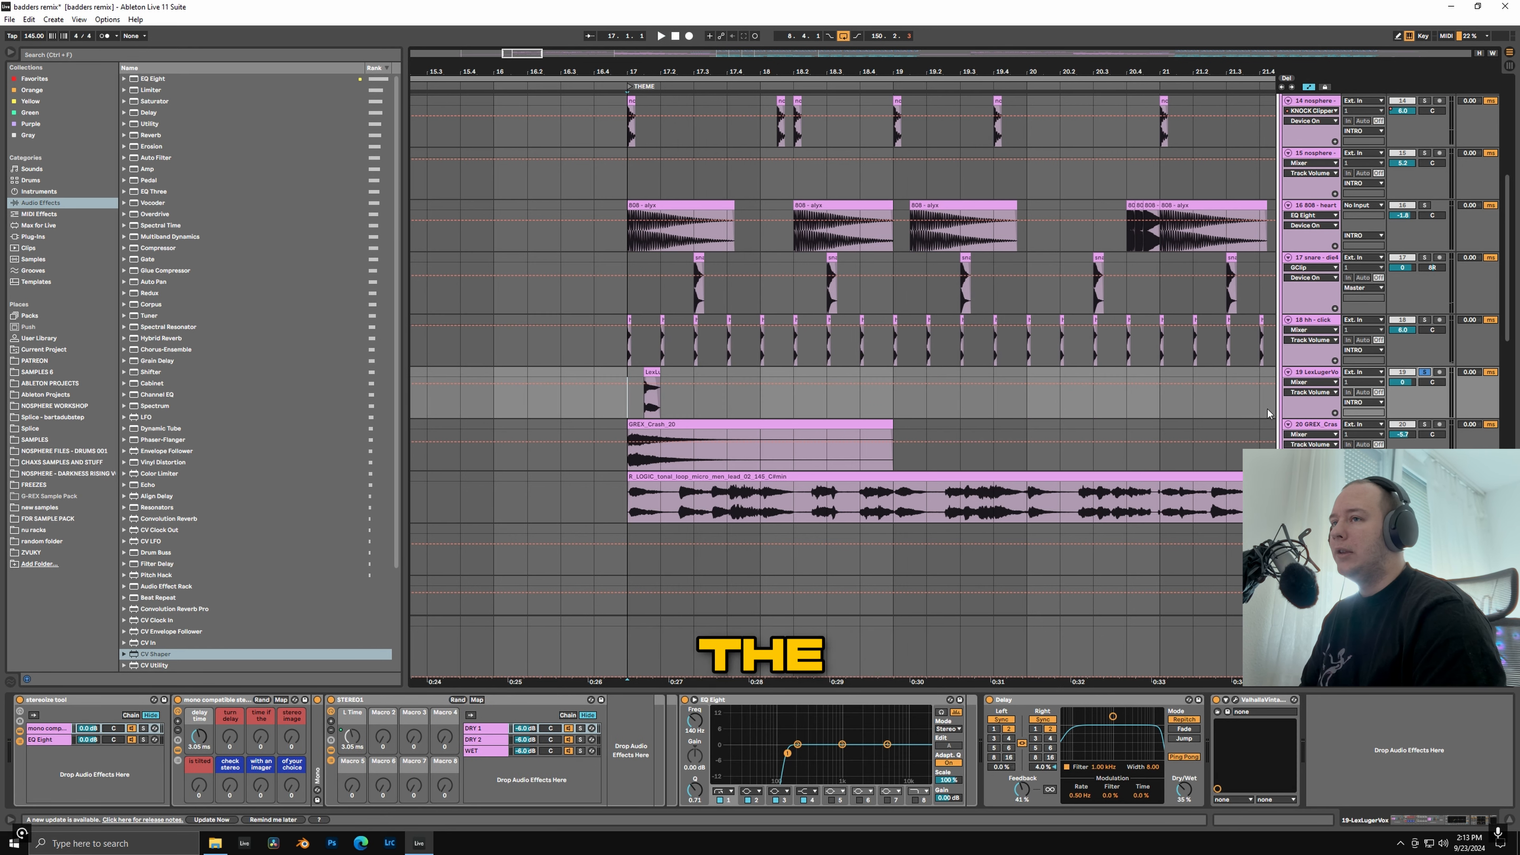
Step: Audition the soloed LexLuger vox sample from bar 17 and release the track's solo
{"action": "scroll", "coordinate": [660, 417], "scroll_direction": "up", "scroll_amount": 5, "text": "ctrl"}
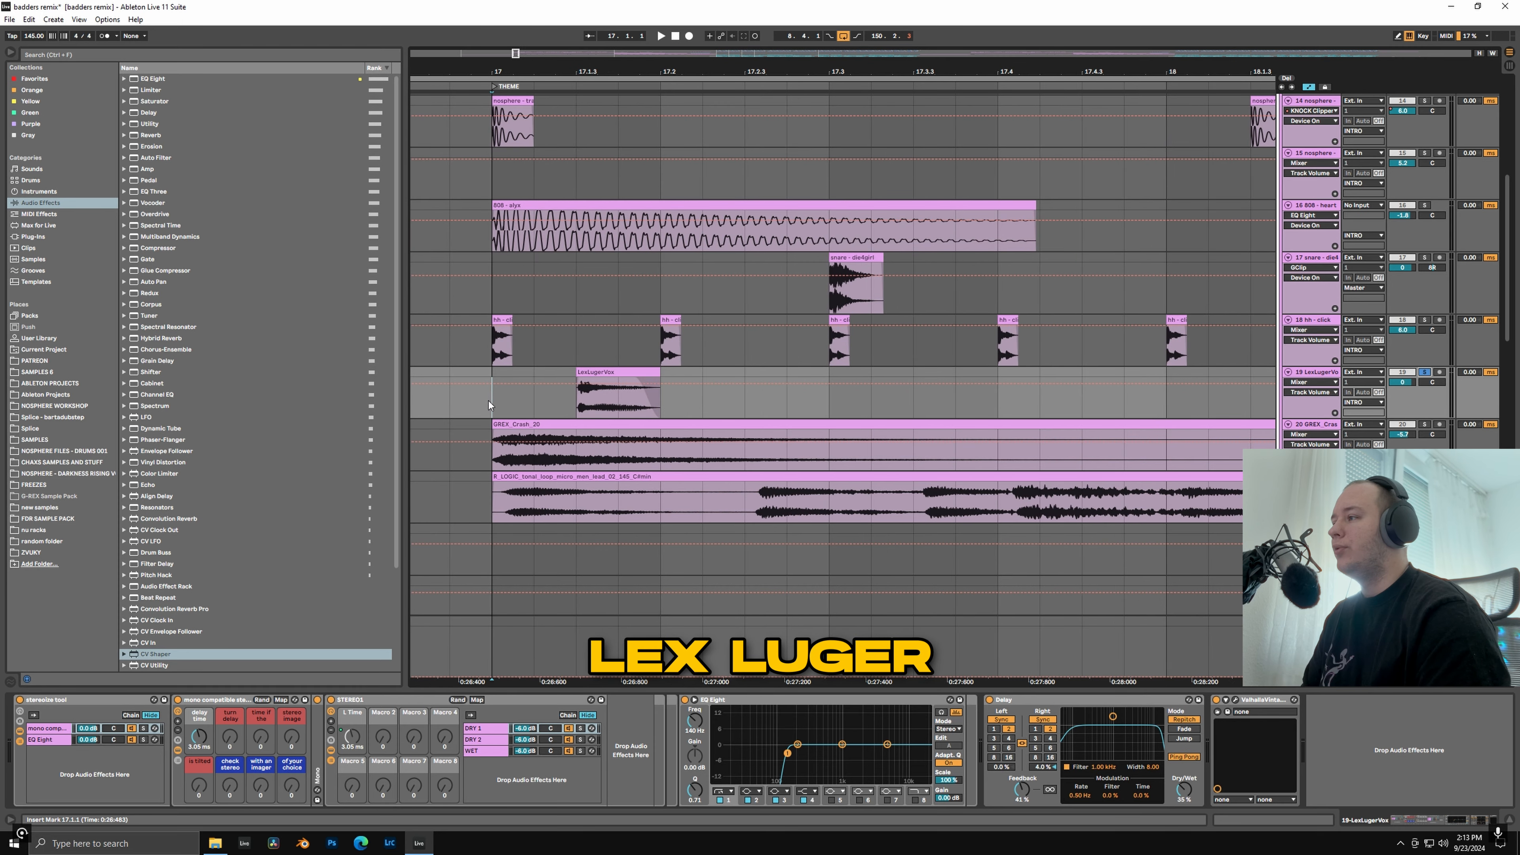
{"action": "key", "text": "space"}
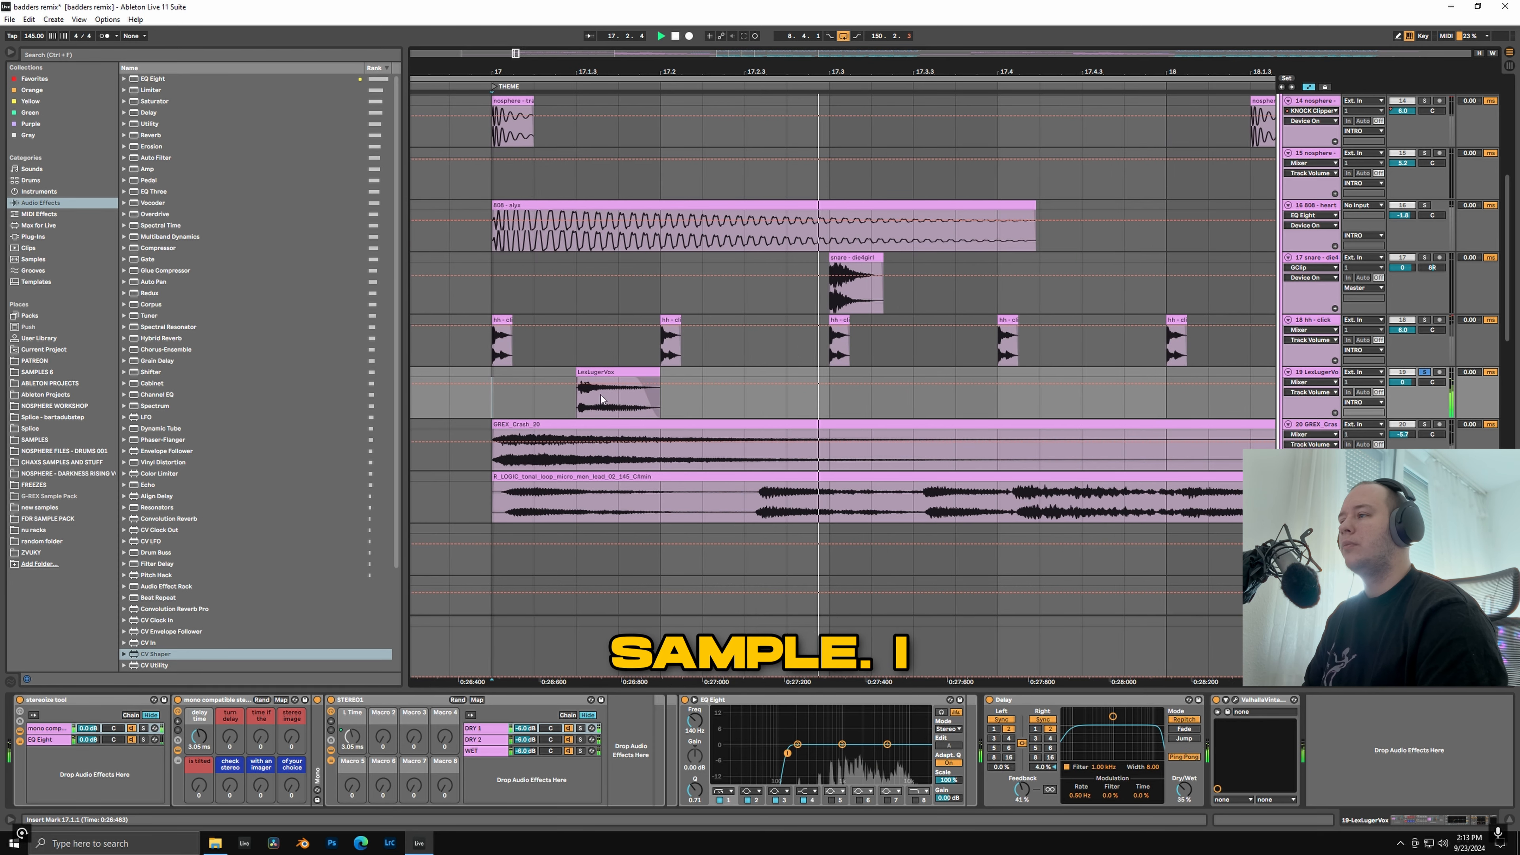
{"action": "scroll", "coordinate": [748, 401], "scroll_direction": "down", "scroll_amount": 3, "text": "ctrl"}
{"action": "left_click", "coordinate": [1425, 372]}
Step: Audition the GREX_Crash_20 track in solo from the start of the THEME section
{"action": "scroll", "coordinate": [838, 360], "scroll_direction": "down", "scroll_amount": 2}
{"action": "key", "text": "space"}
{"action": "left_click", "coordinate": [927, 328]}
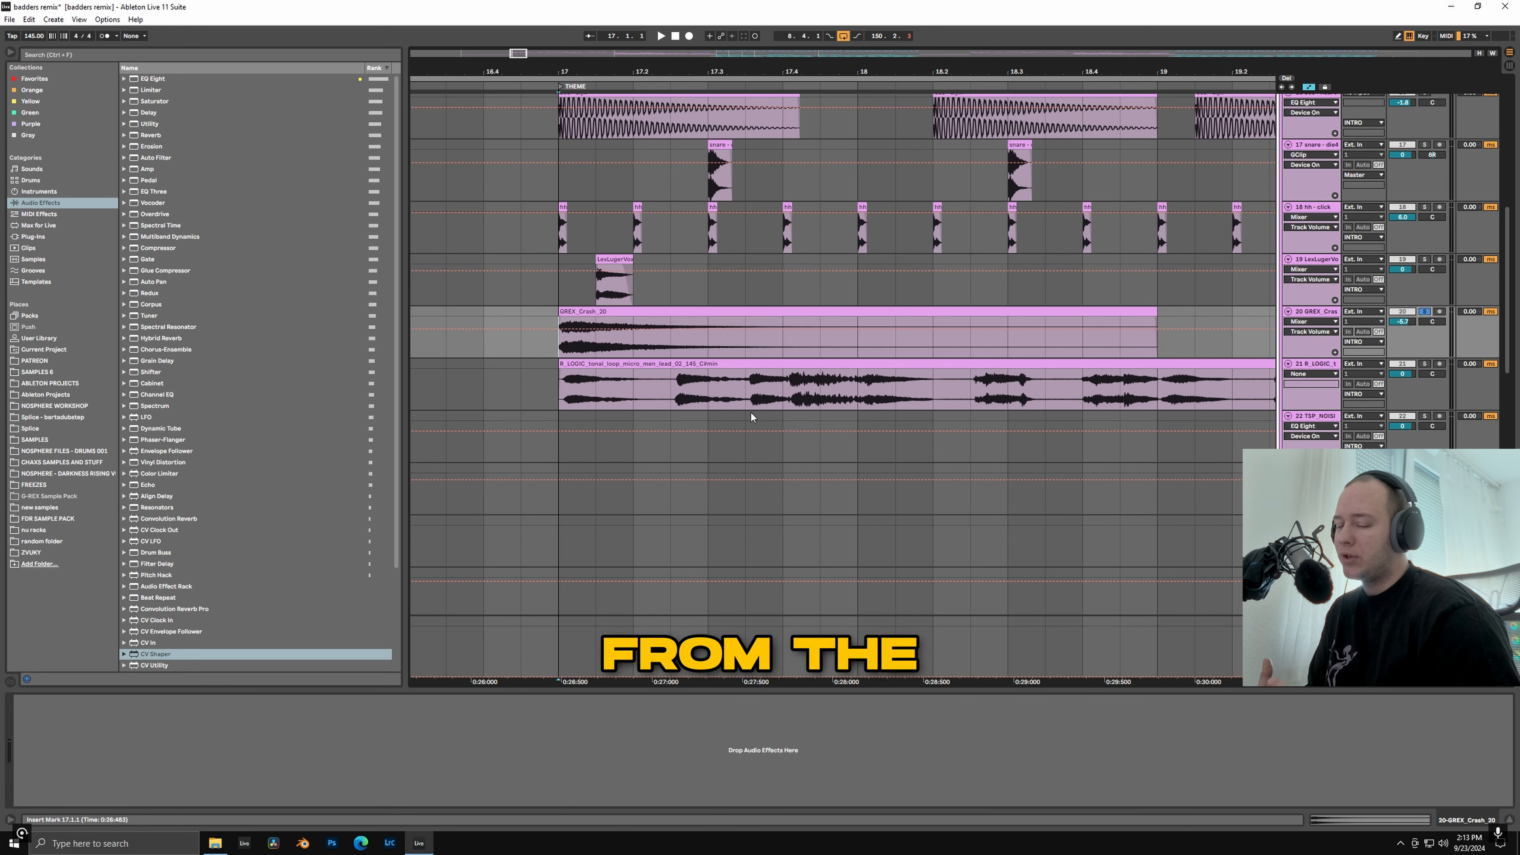
{"action": "key", "text": "space"}
Step: Audition the R_LOGIC tonal loop in solo from bar 17, and unsolo its track
{"action": "scroll", "coordinate": [568, 365], "scroll_direction": "down", "scroll_amount": 3}
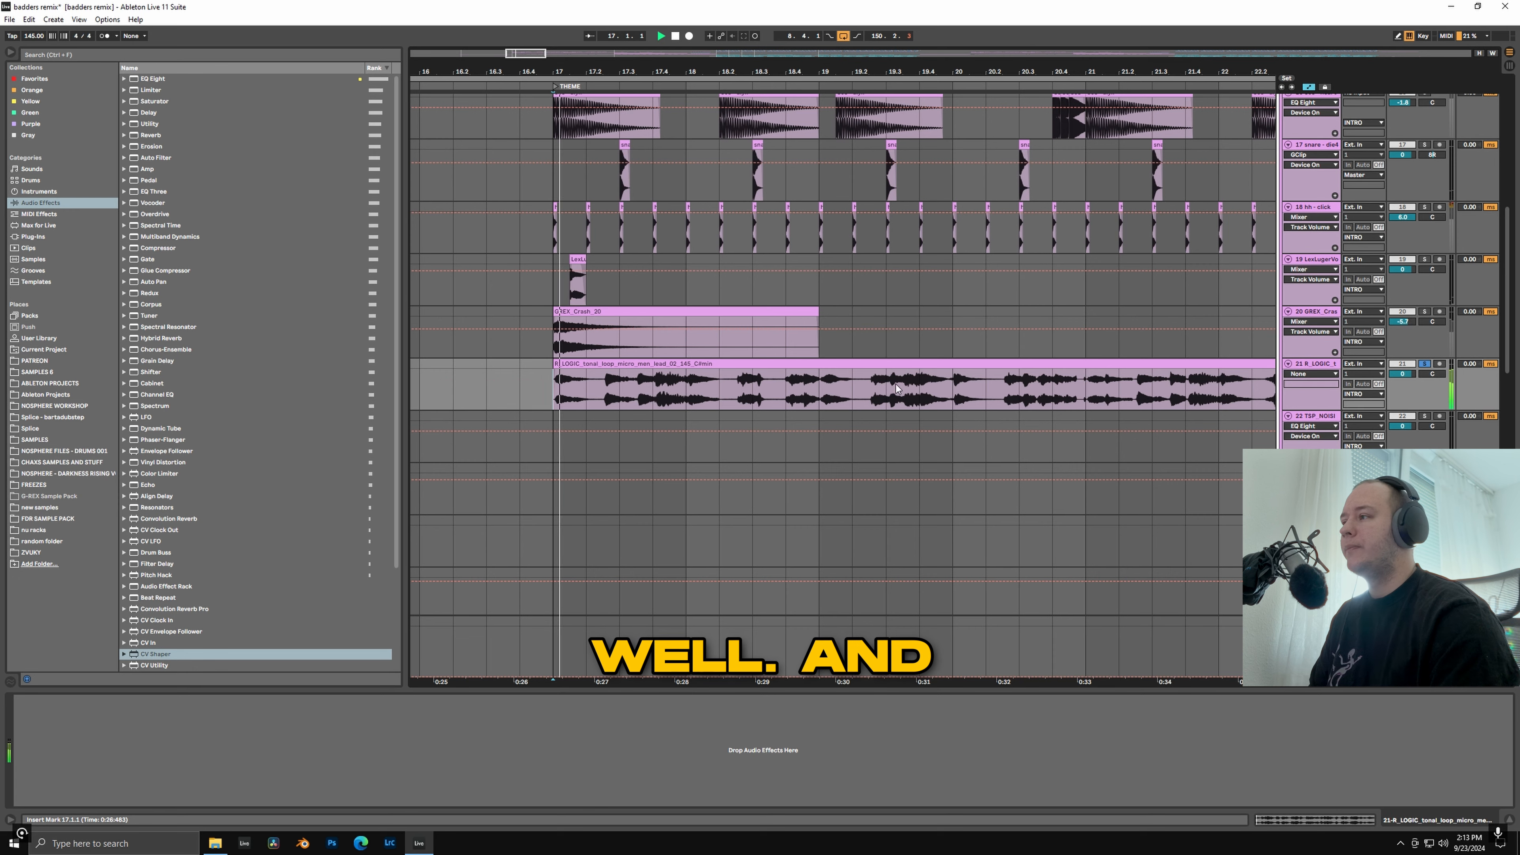
{"action": "scroll", "coordinate": [528, 434], "scroll_direction": "down", "scroll_amount": 5}
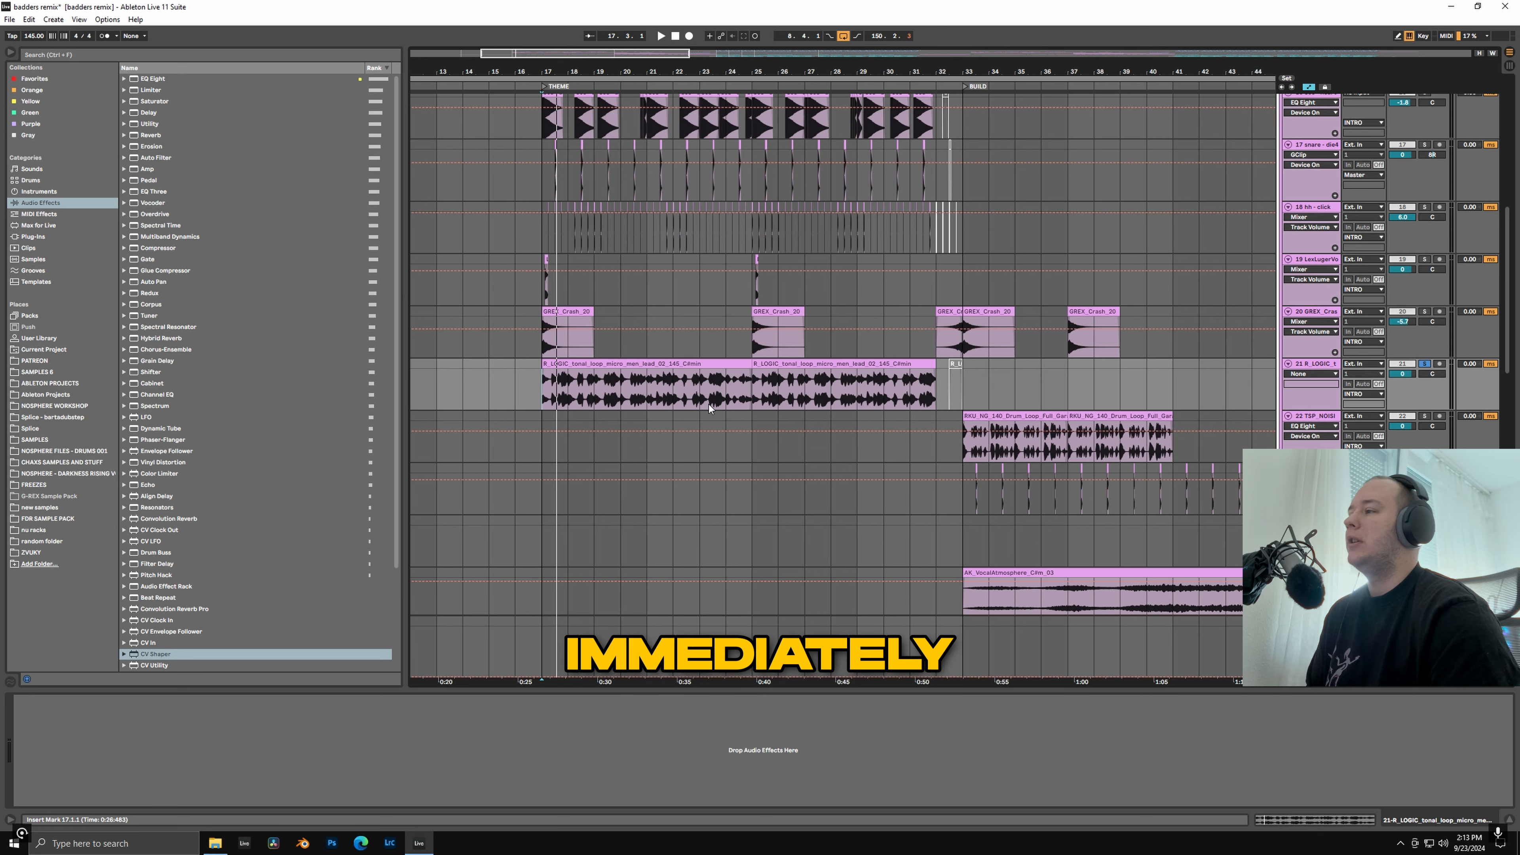
{"action": "key", "text": "space"}
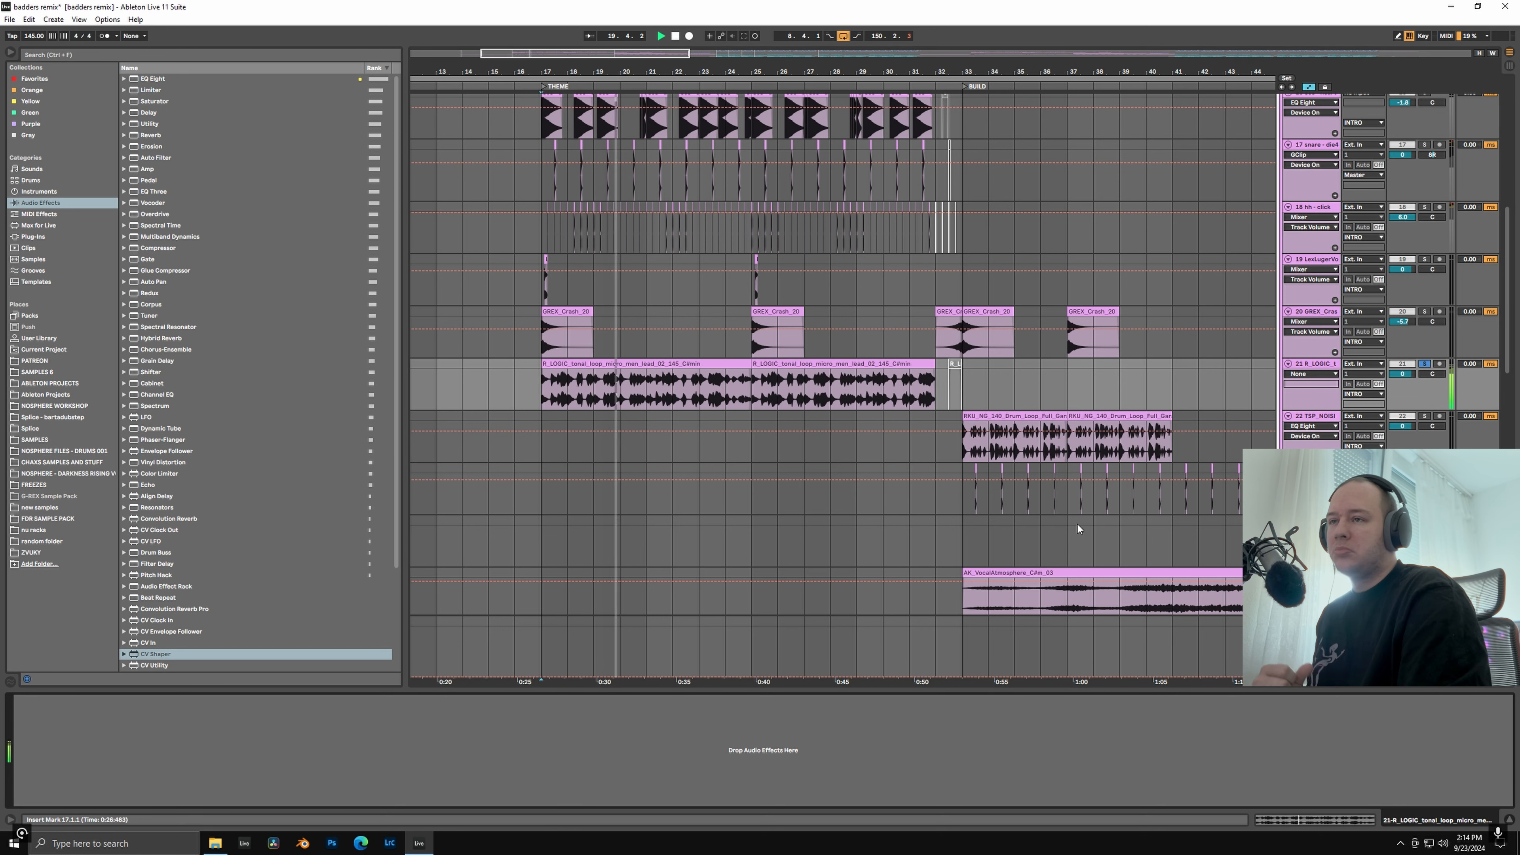
{"action": "left_click", "coordinate": [1425, 364]}
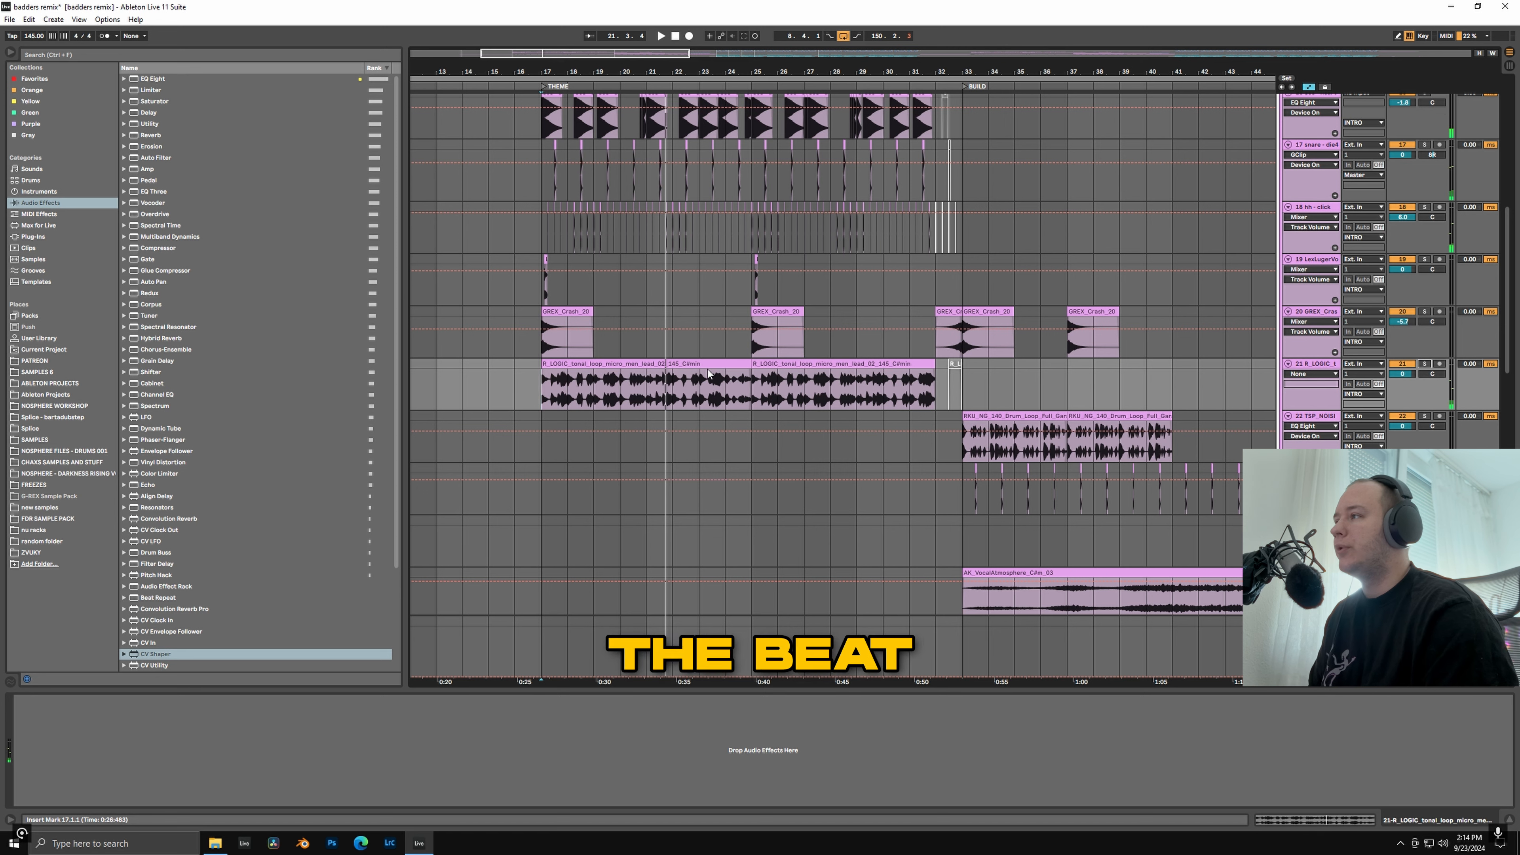
Step: Play all the tracks together from bar 17 through the THEME section into the BUILD section
{"action": "scroll", "coordinate": [551, 130], "scroll_direction": "up", "scroll_amount": 2}
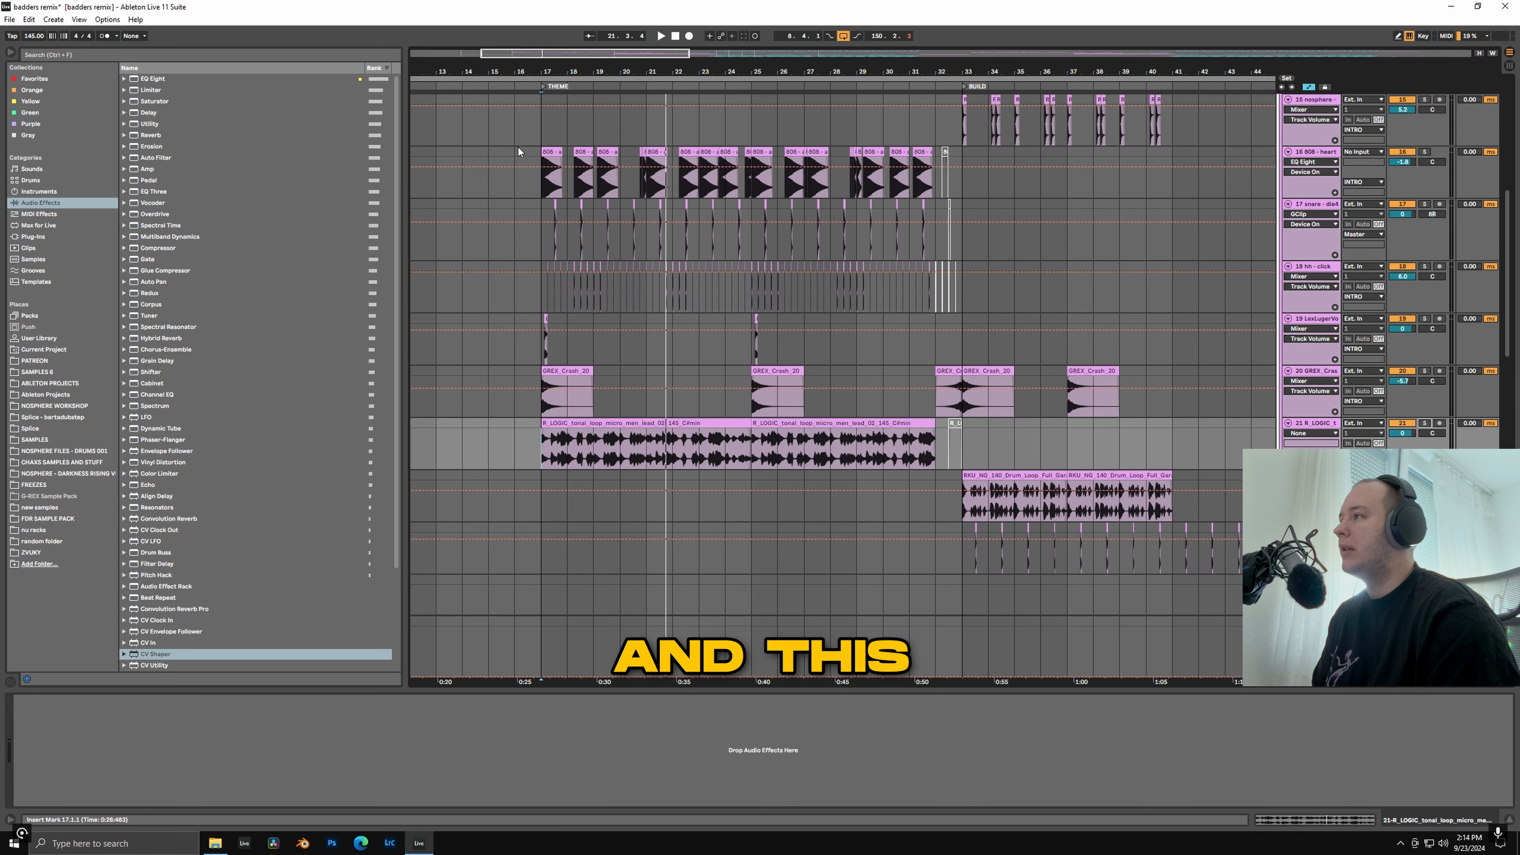
{"action": "key", "text": "space"}
{"action": "key", "text": "space"}
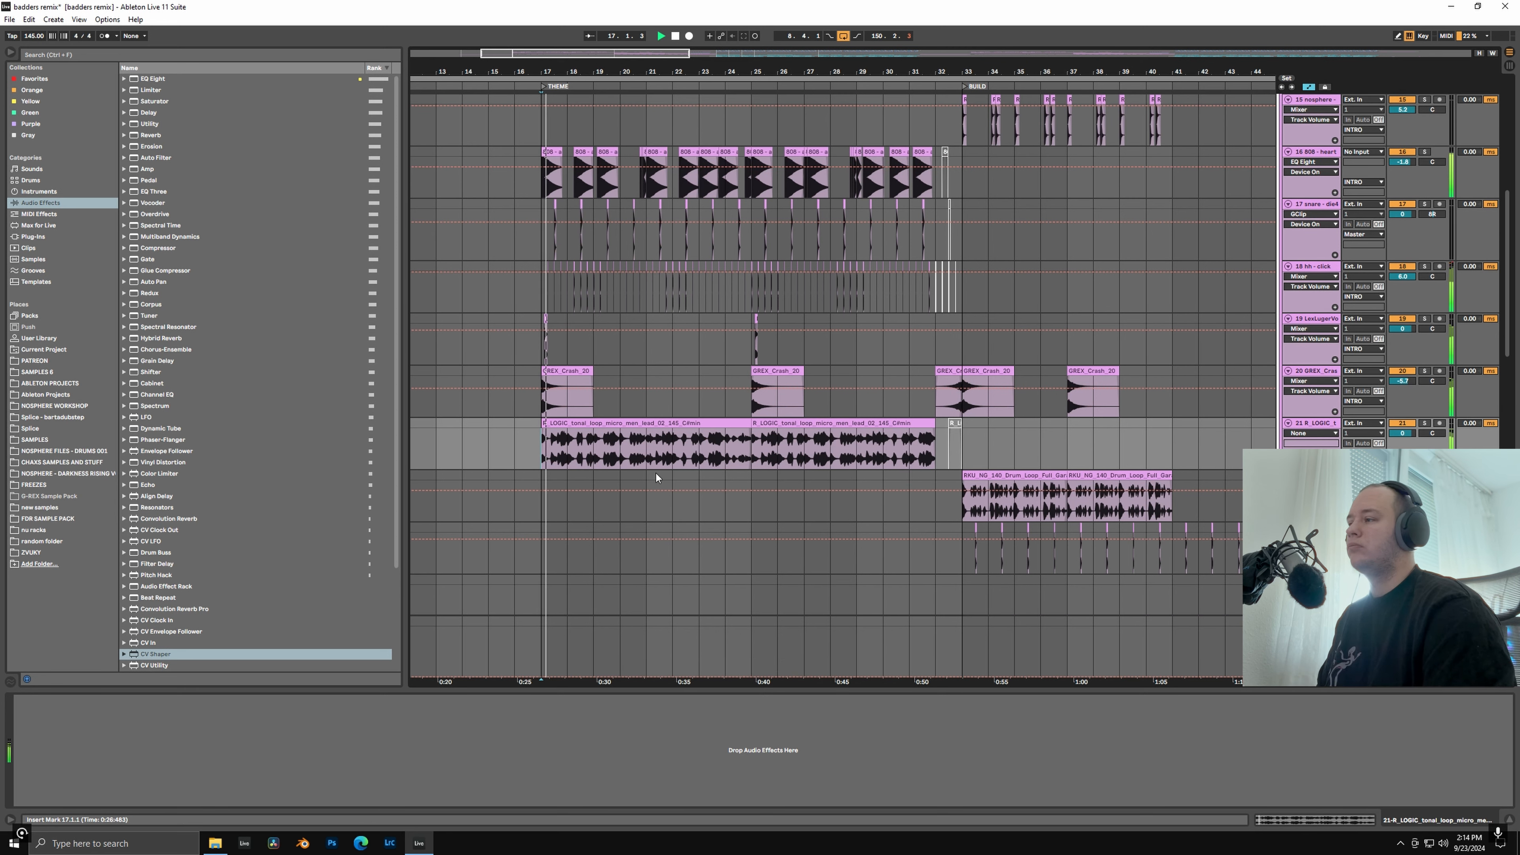
{"action": "scroll", "coordinate": [622, 410], "scroll_direction": "down", "scroll_amount": 5}
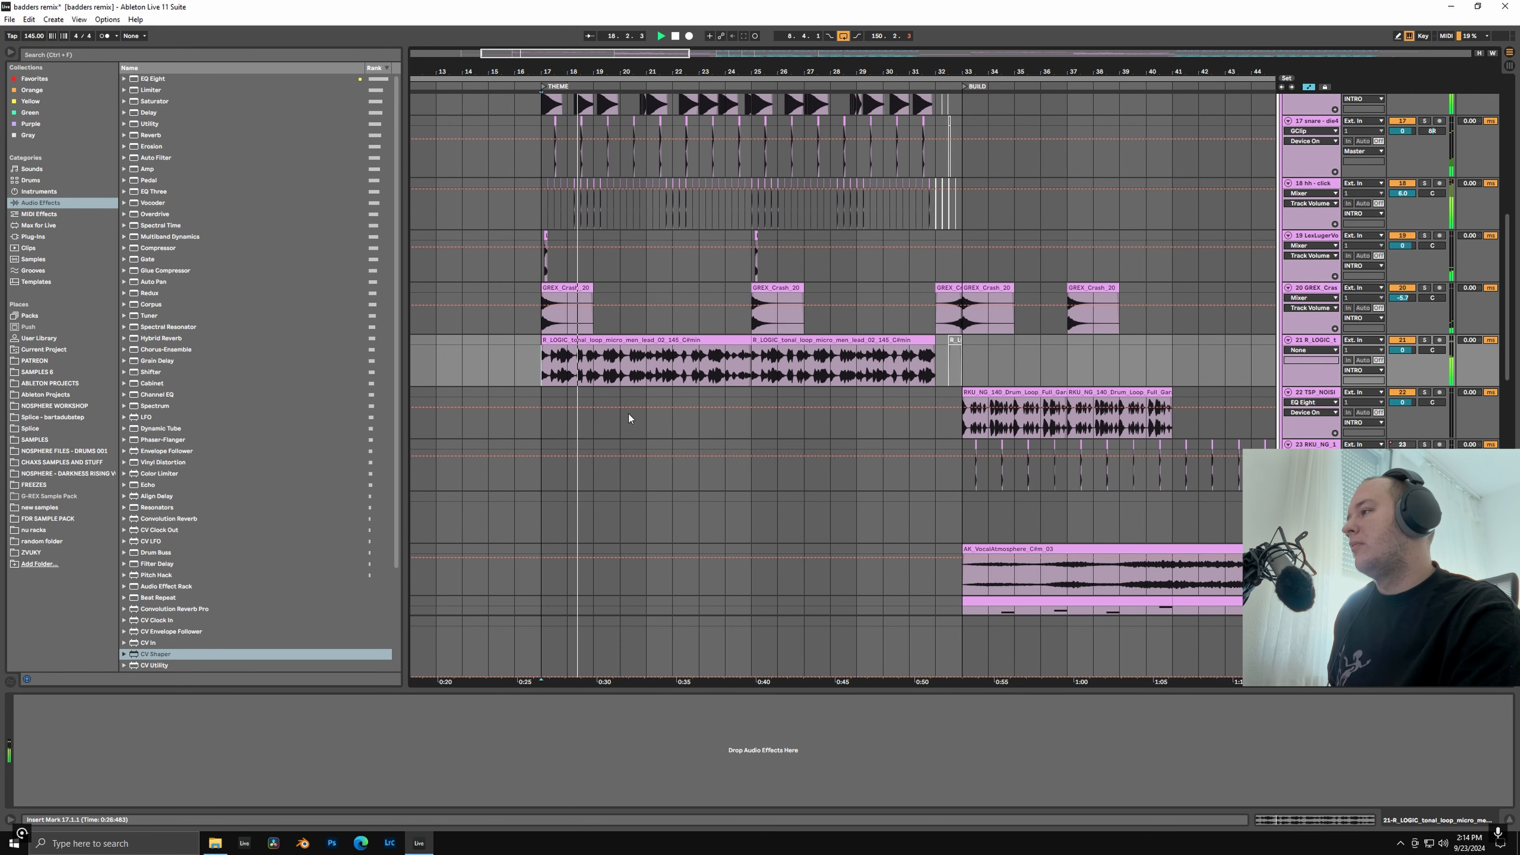
{"action": "scroll", "coordinate": [719, 426], "scroll_direction": "down", "scroll_amount": 2}
{"action": "scroll", "coordinate": [721, 428], "scroll_direction": "up", "scroll_amount": 5}
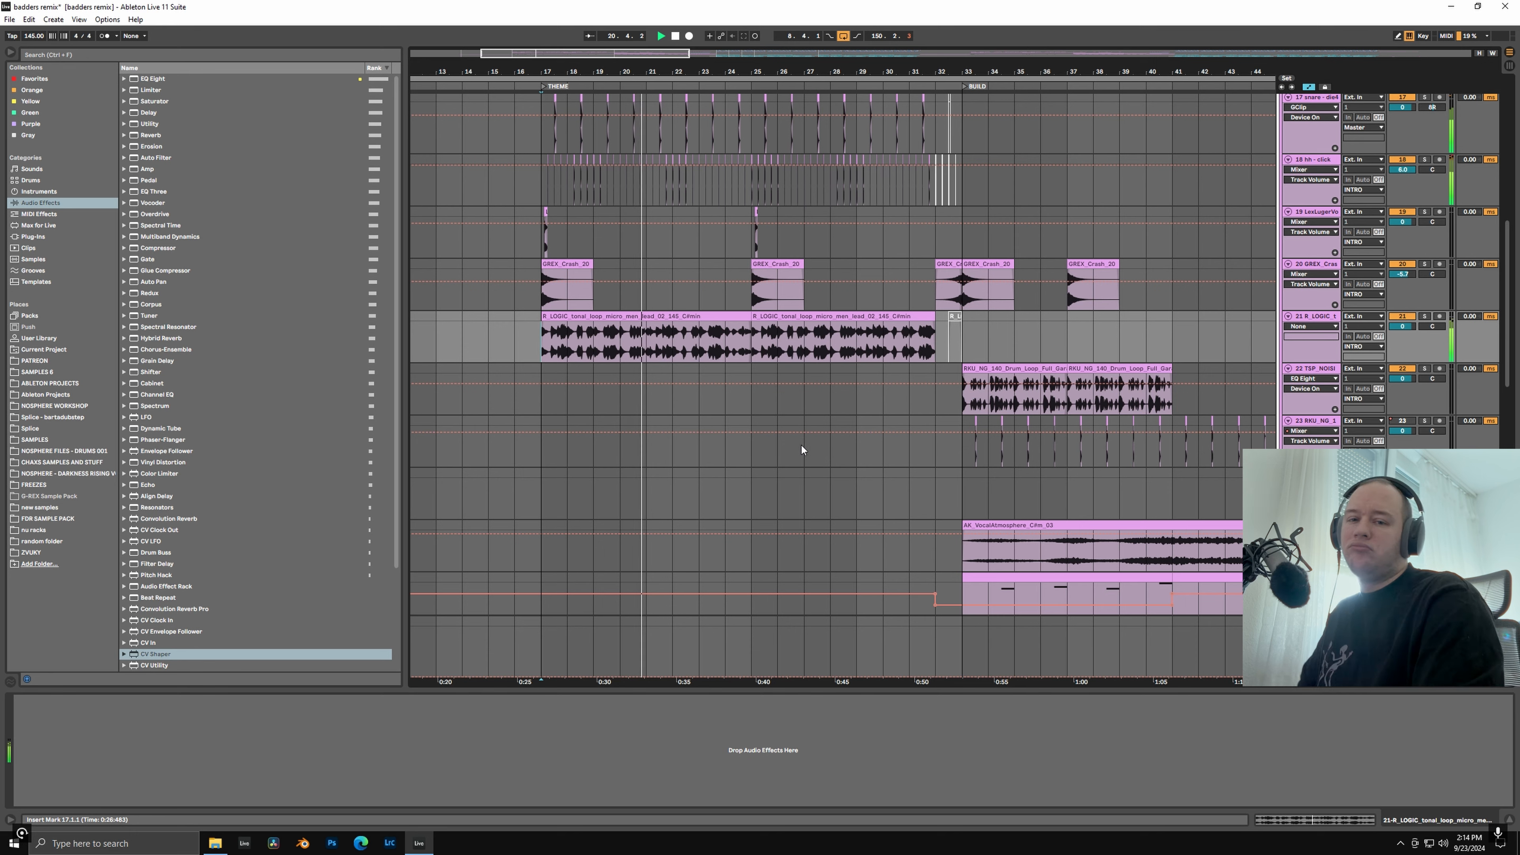
{"action": "scroll", "coordinate": [551, 354], "scroll_direction": "down", "scroll_amount": 2}
{"action": "scroll", "coordinate": [659, 384], "scroll_direction": "up", "scroll_amount": 5}
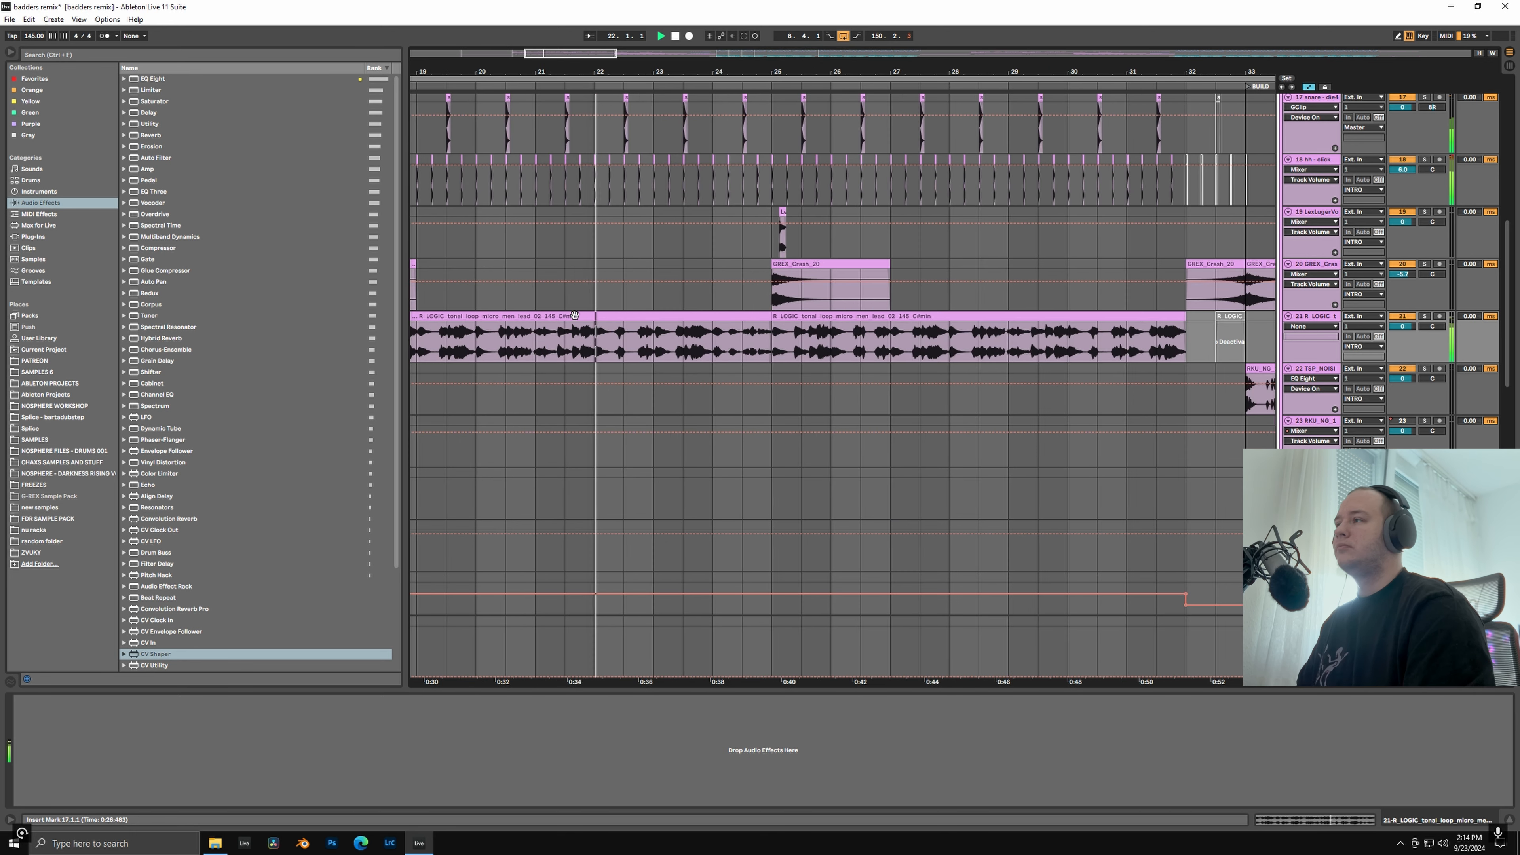
{"action": "scroll", "coordinate": [800, 417], "scroll_direction": "up", "scroll_amount": 3}
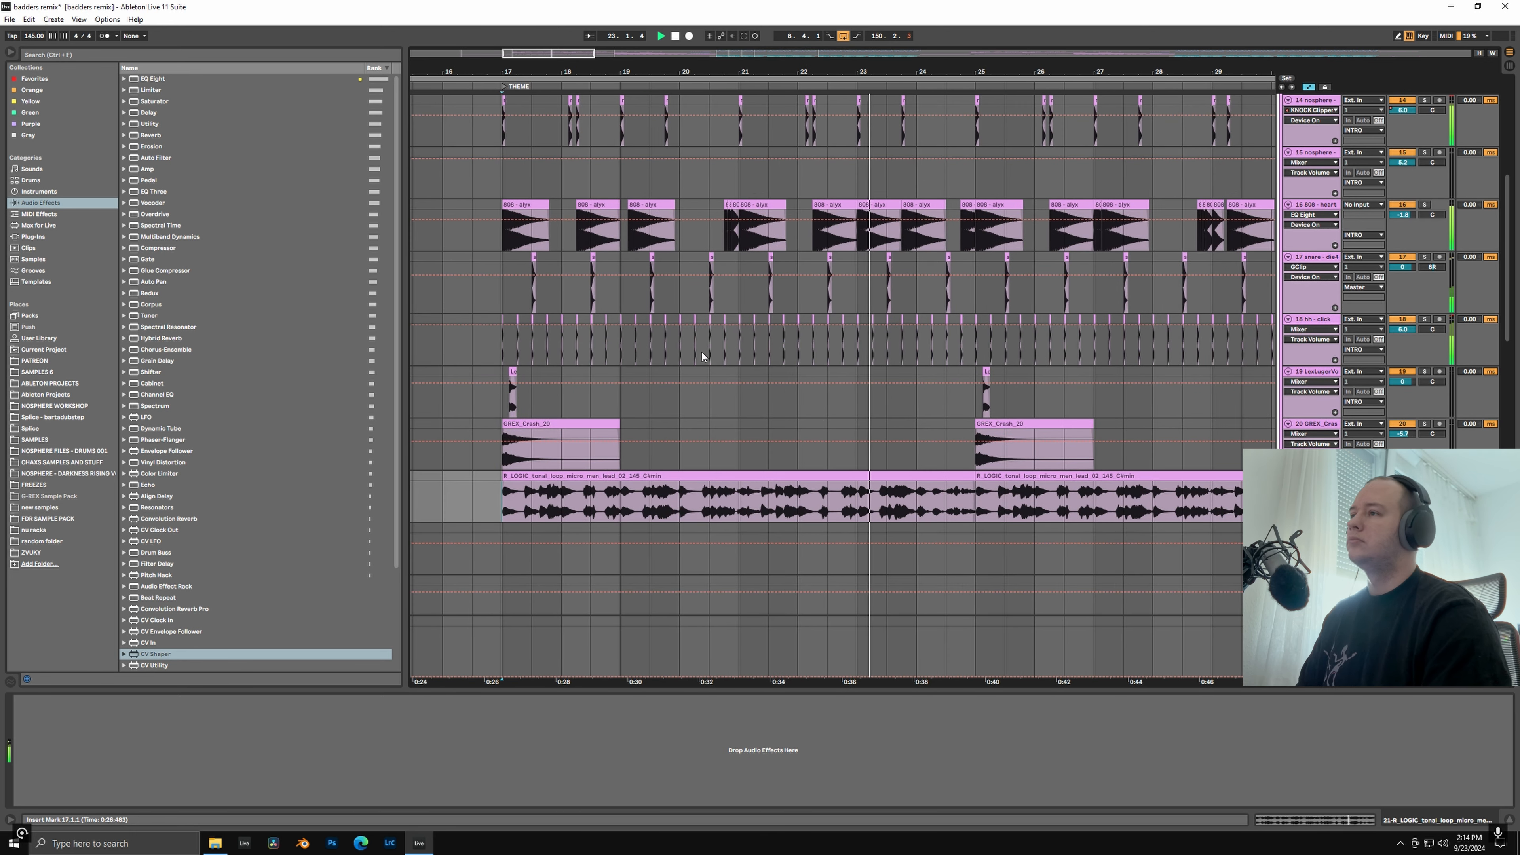
{"action": "left_click_drag", "start_coordinate": [1038, 318], "coordinate": [821, 343]}
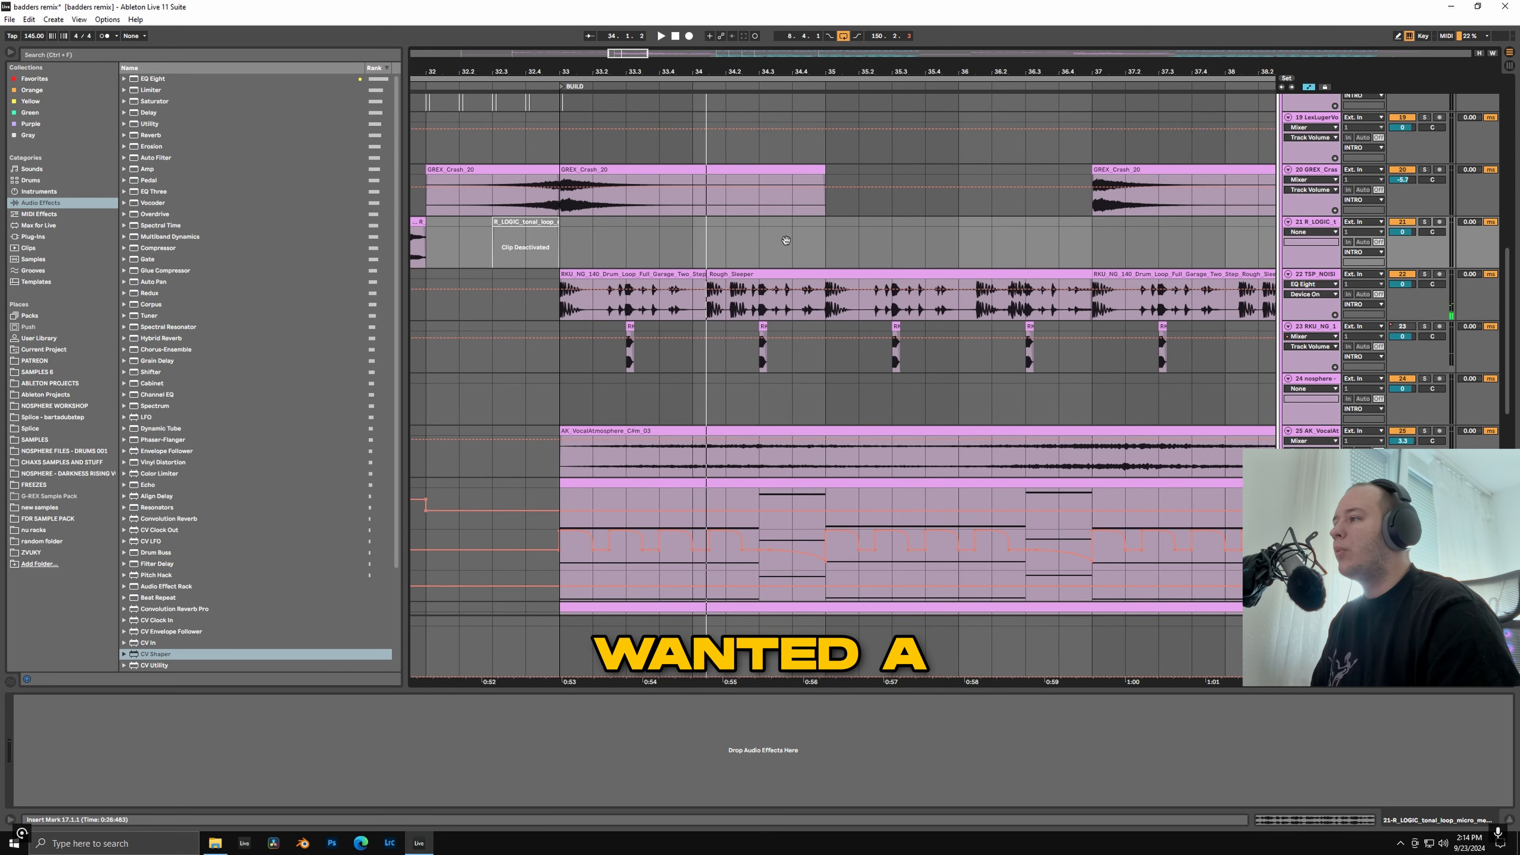
Step: Solo the track with the RKU_NG full garage drum loop and play it from bar 33, where BUILD starts
{"action": "scroll", "coordinate": [785, 370], "scroll_direction": "up", "scroll_amount": 3}
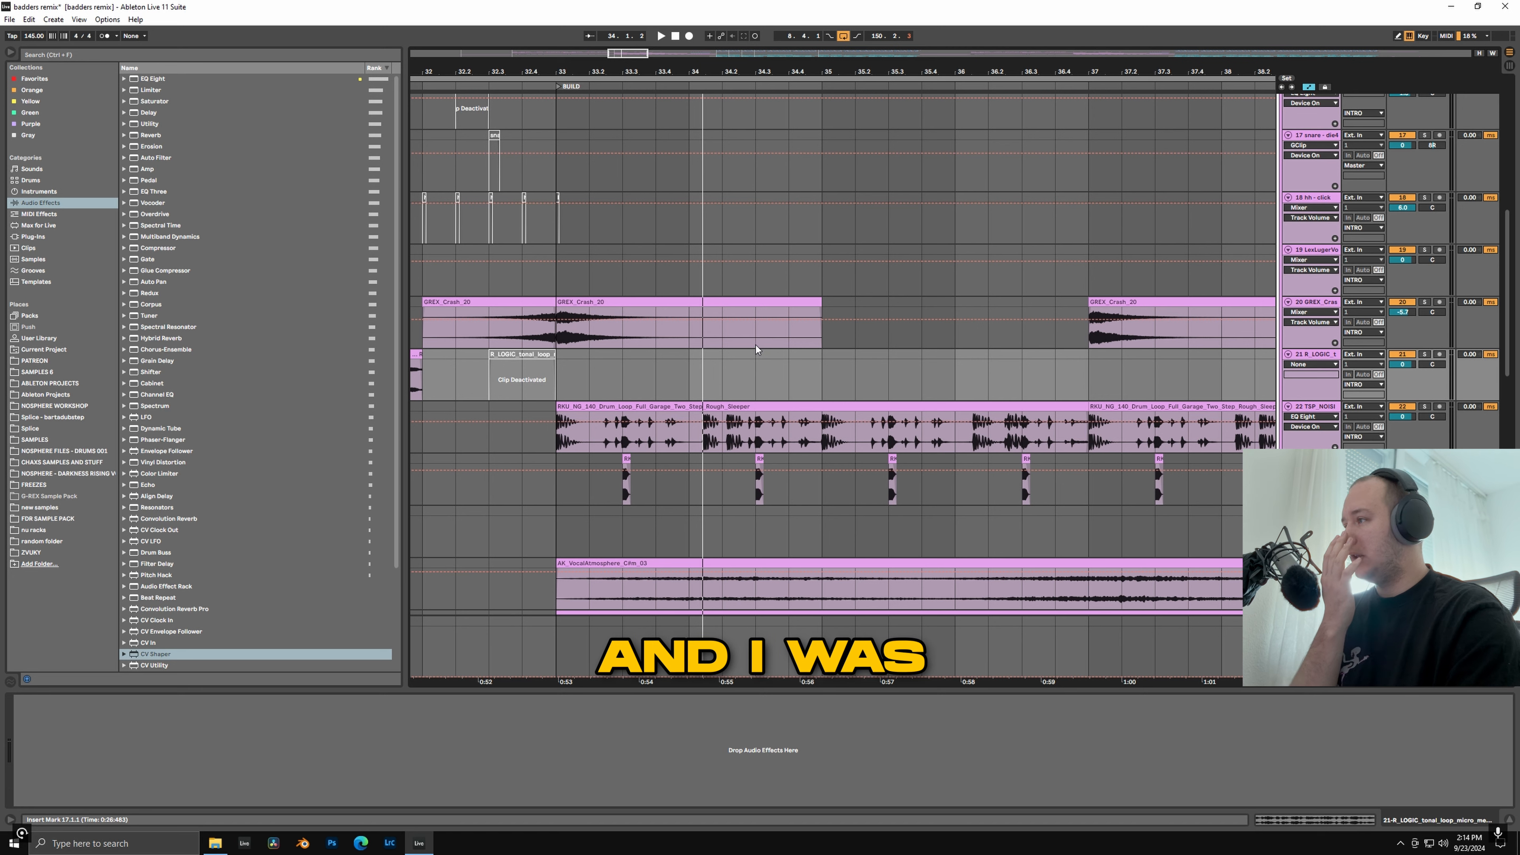
{"action": "left_click", "coordinate": [622, 446]}
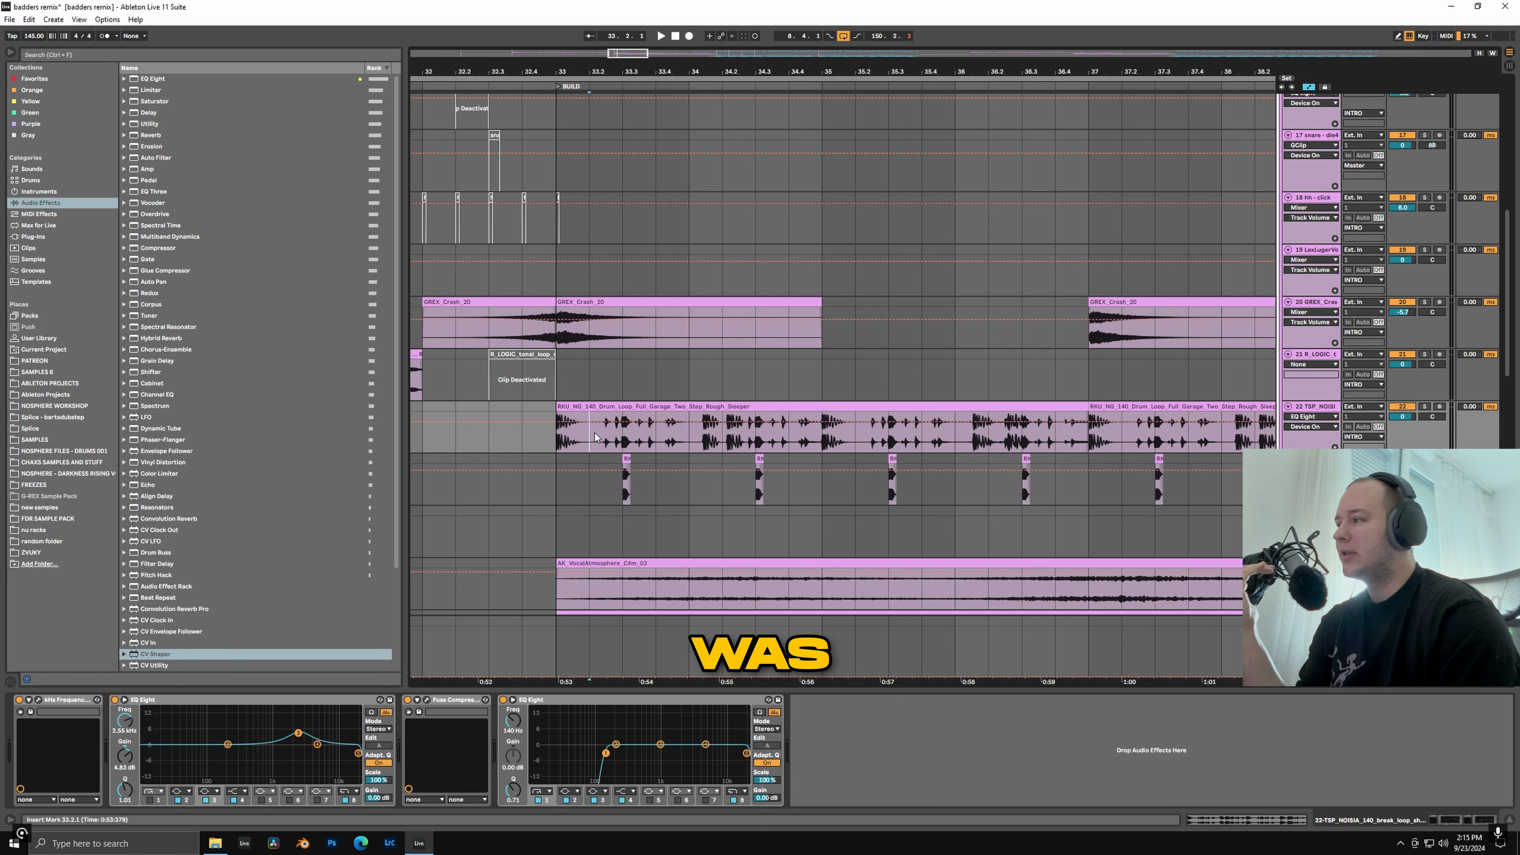
{"action": "left_click_drag", "start_coordinate": [577, 435], "coordinate": [755, 437]}
{"action": "left_click", "coordinate": [572, 447]}
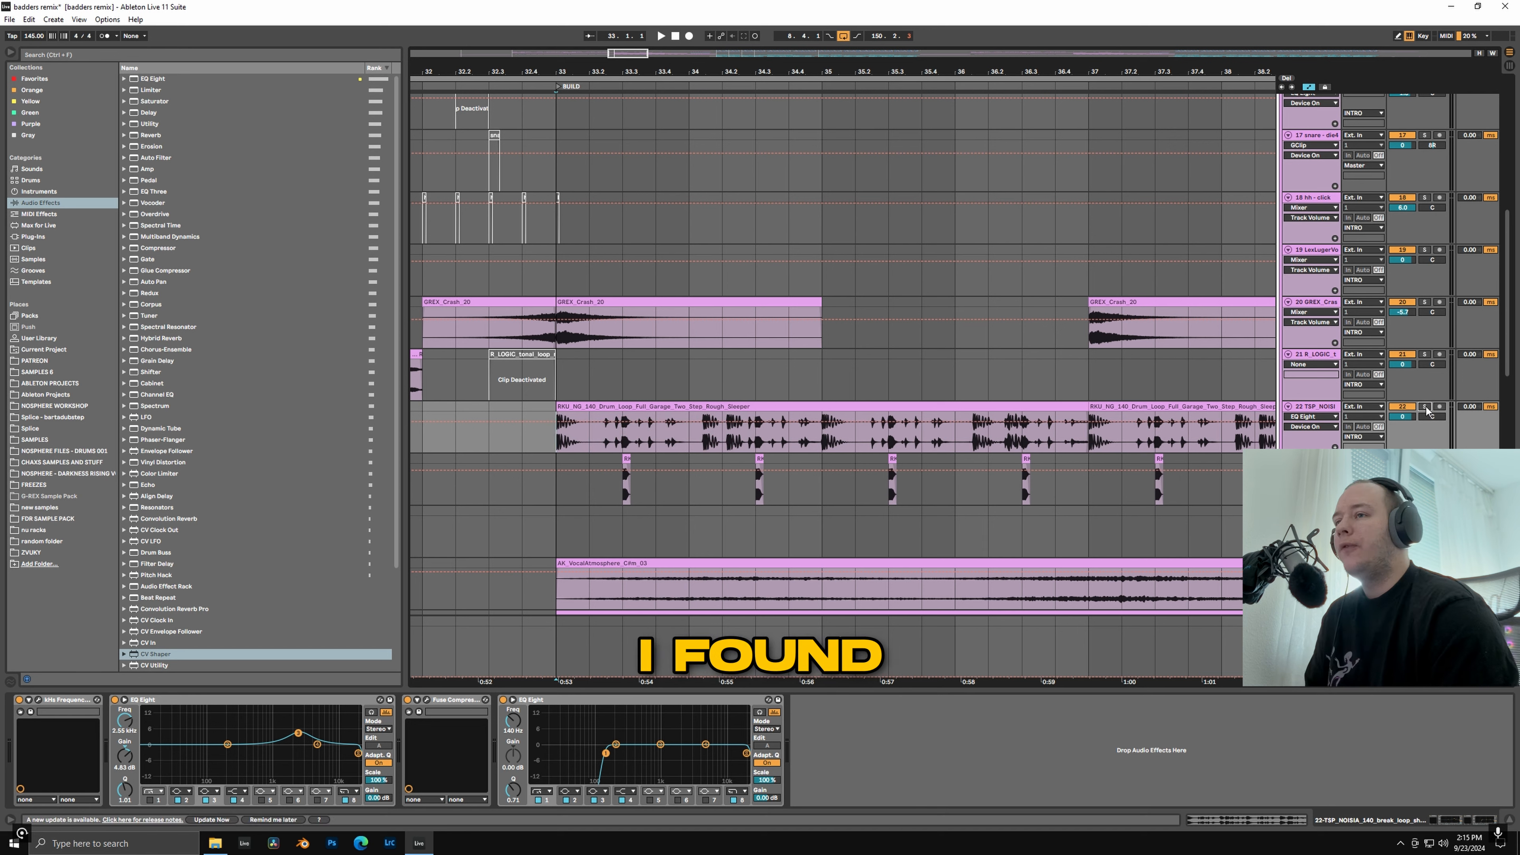
{"action": "key", "text": "space"}
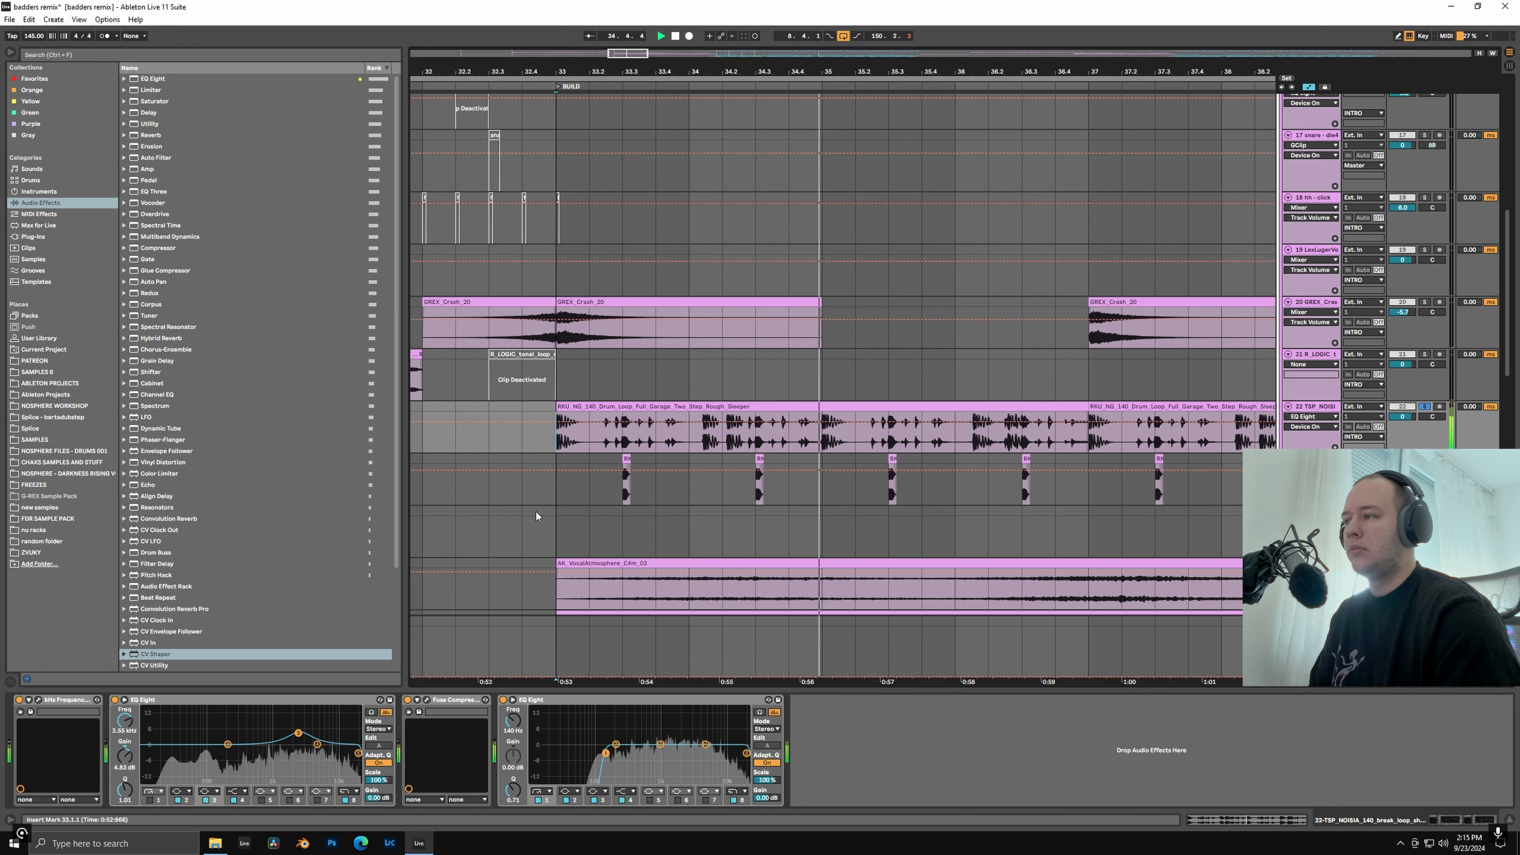
Step: Open the garage drum loop track's Frequency Shifter to check its setting, and close it again
{"action": "scroll", "coordinate": [549, 512], "scroll_direction": "down", "scroll_amount": 3}
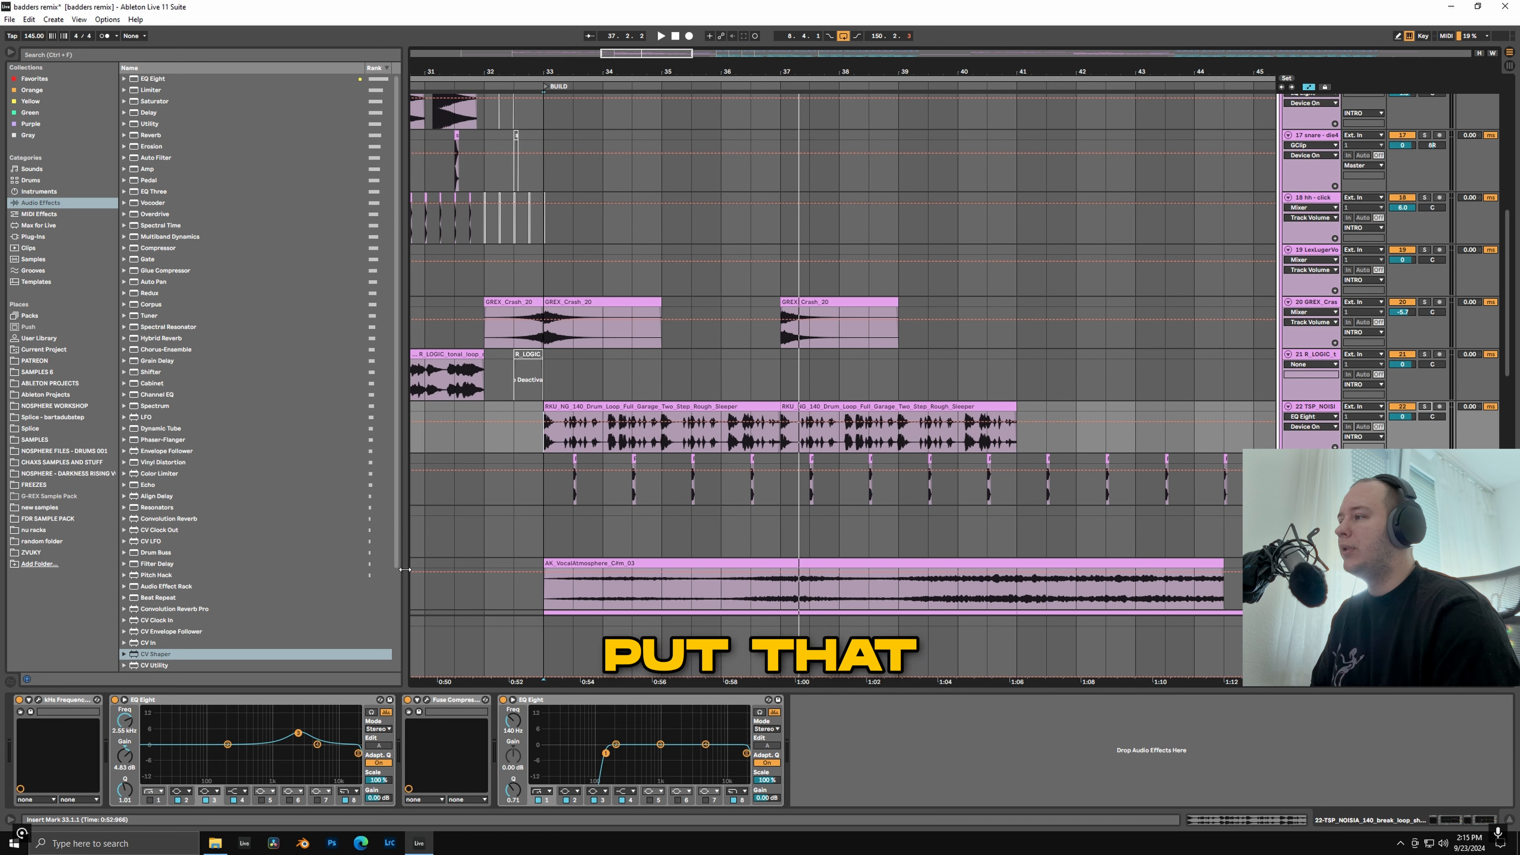
{"action": "left_click", "coordinate": [38, 699]}
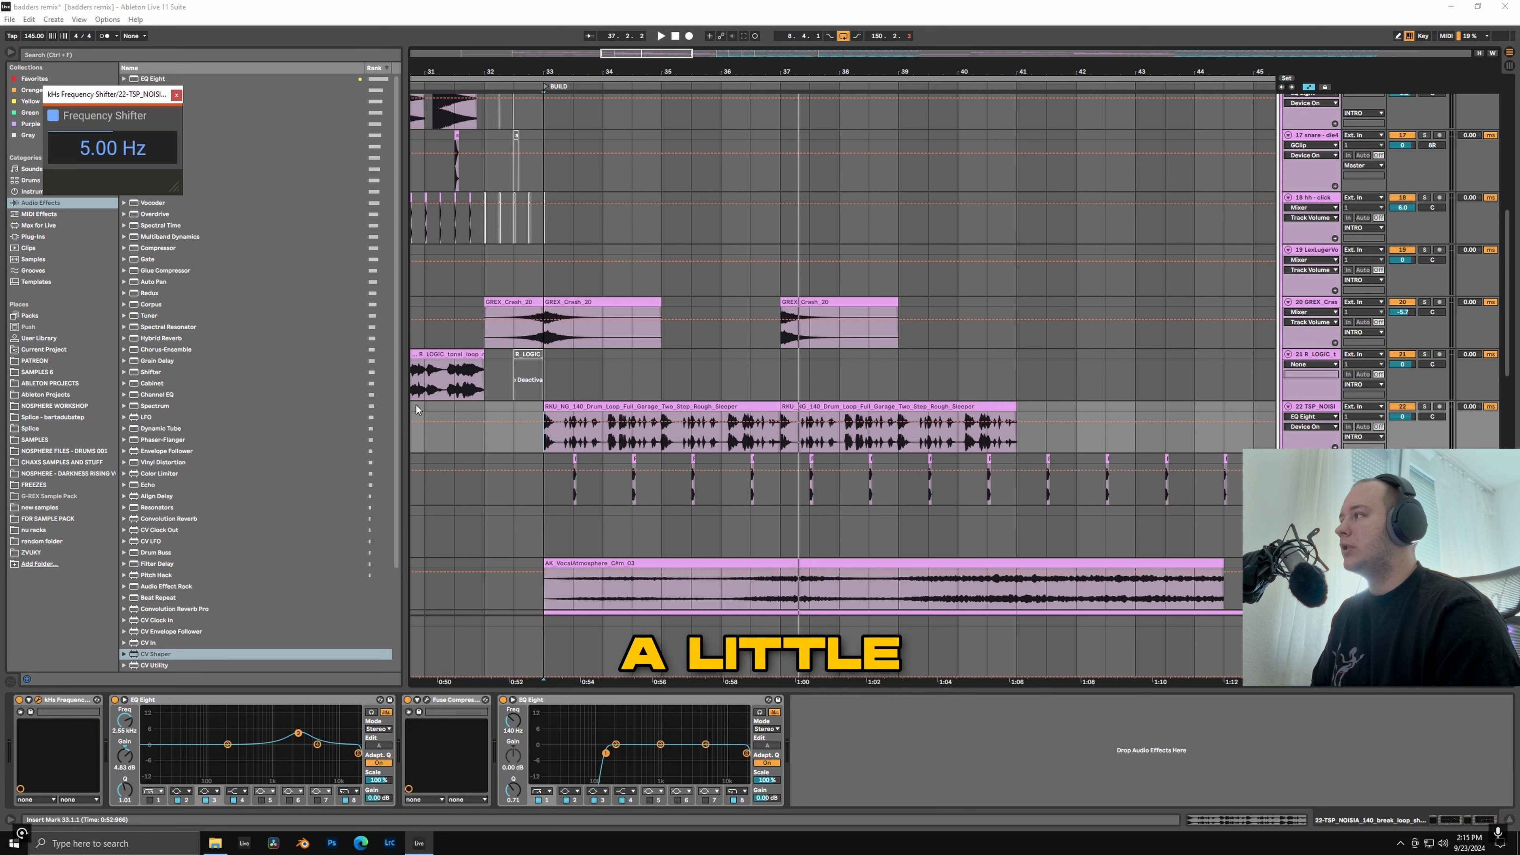
{"action": "left_click", "coordinate": [177, 96]}
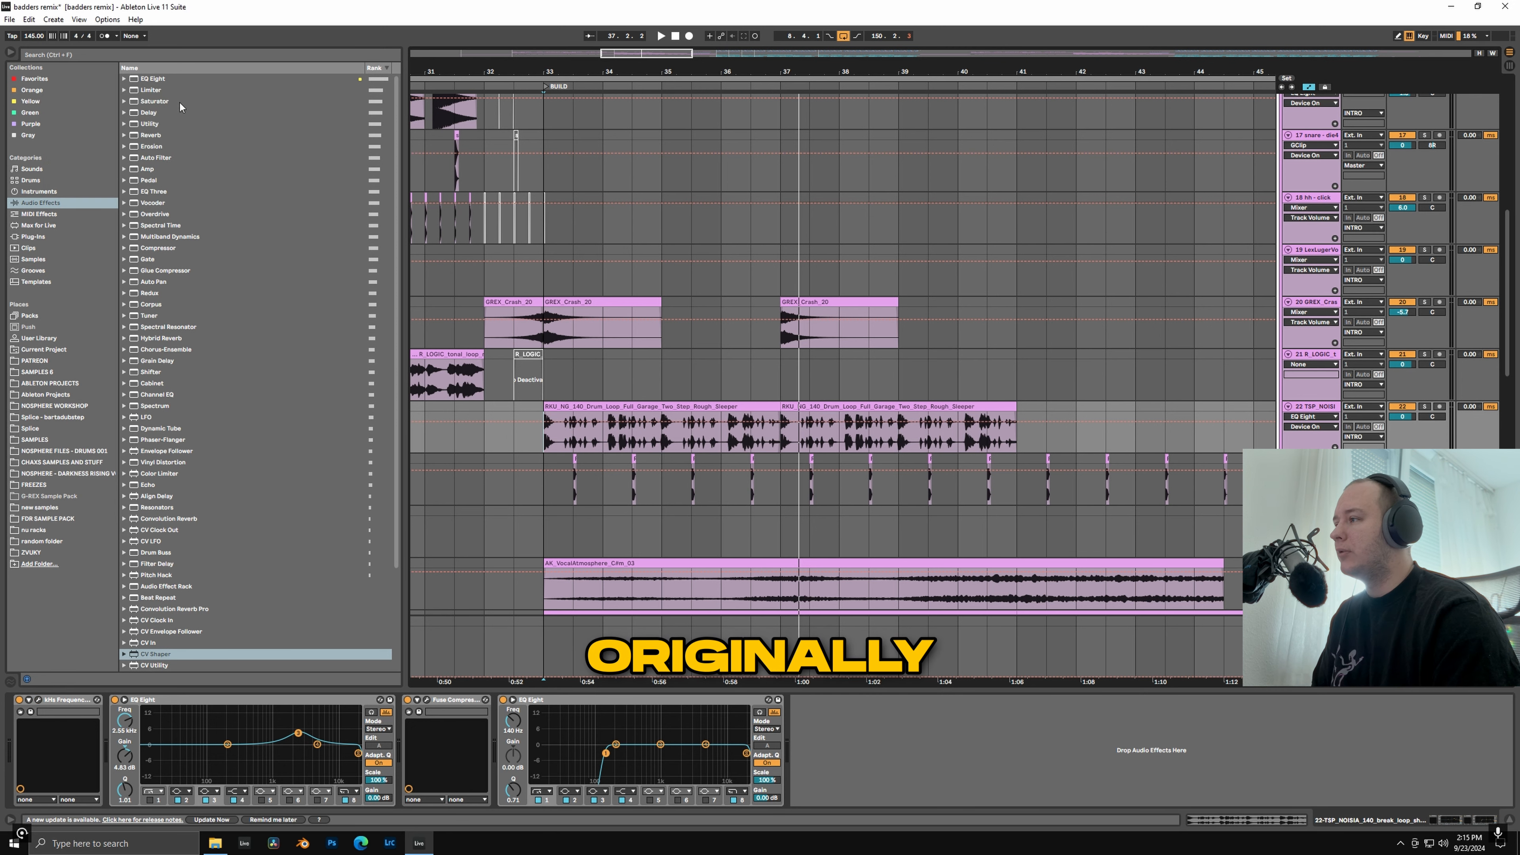
Step: Solo the second trap kick track and audition its BUILD pattern from bar 33
{"action": "scroll", "coordinate": [508, 444], "scroll_direction": "up", "scroll_amount": 3}
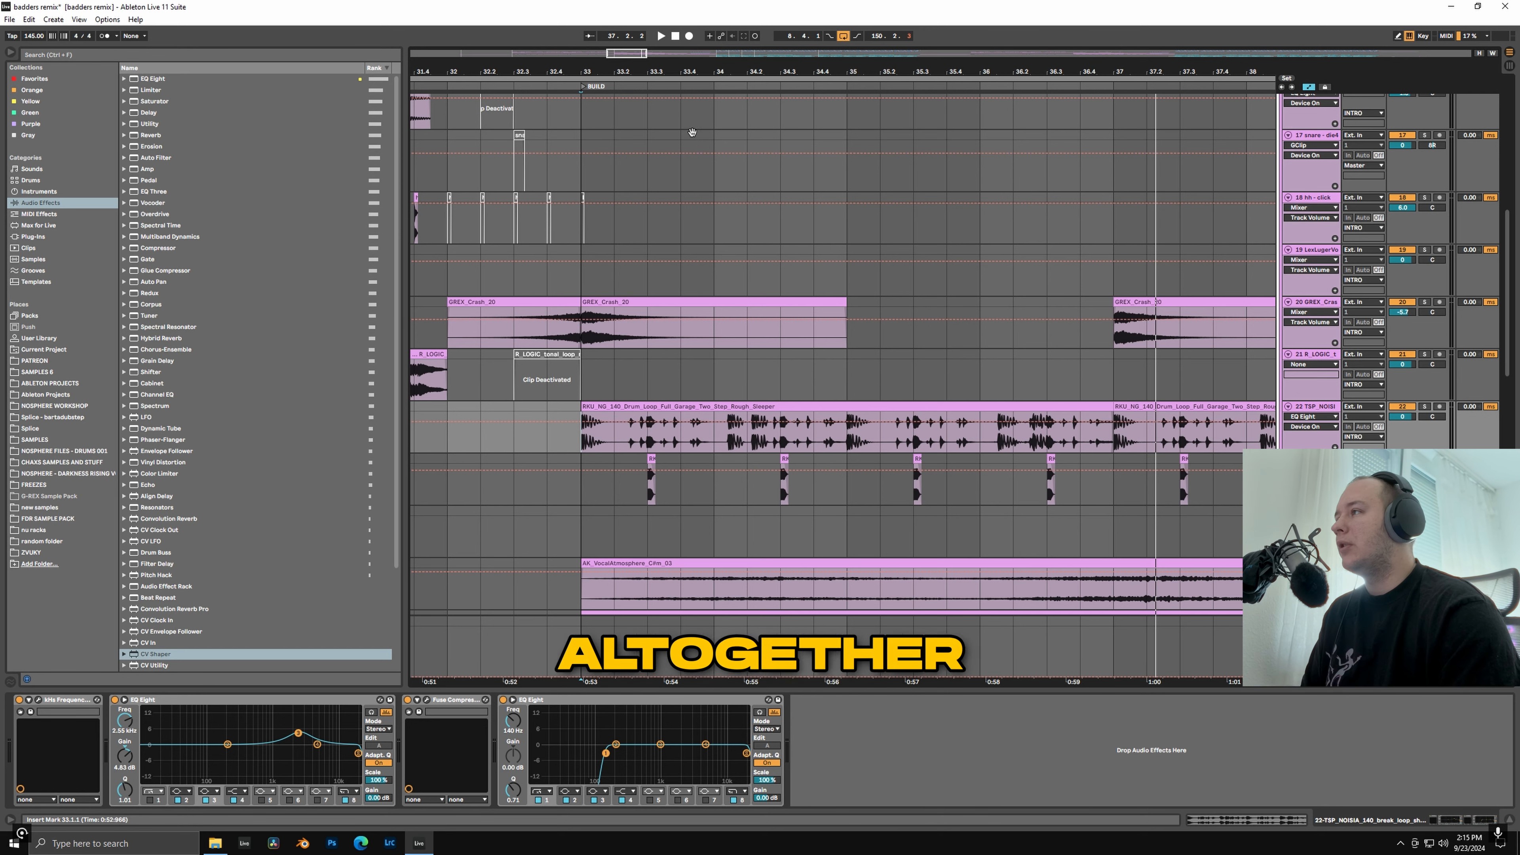
{"action": "scroll", "coordinate": [792, 274], "scroll_direction": "up", "scroll_amount": 5}
{"action": "left_click", "coordinate": [616, 459]}
{"action": "left_click", "coordinate": [1426, 436]}
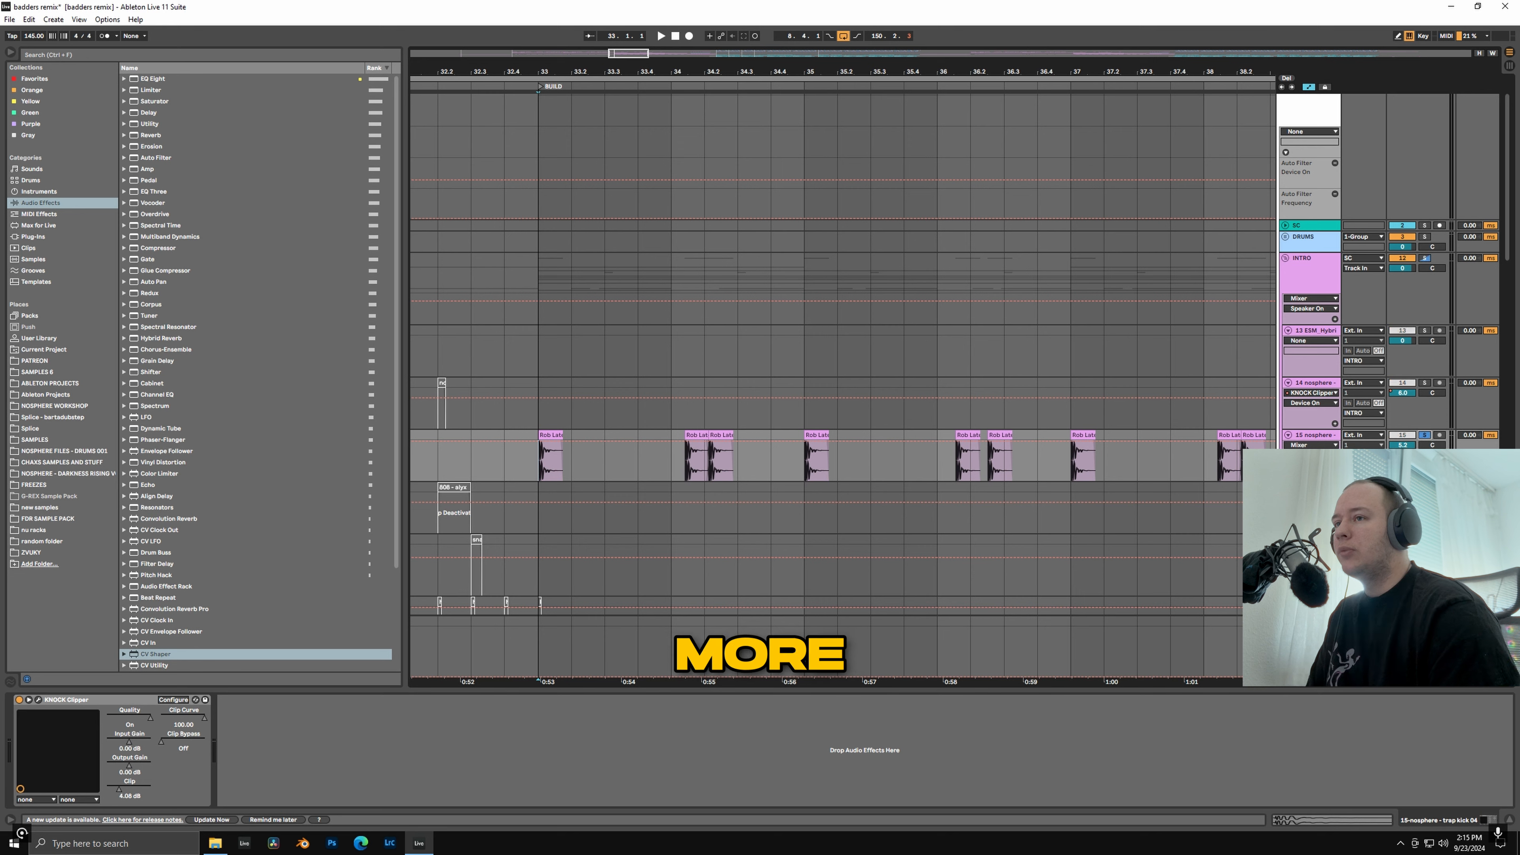
{"action": "key", "text": "space"}
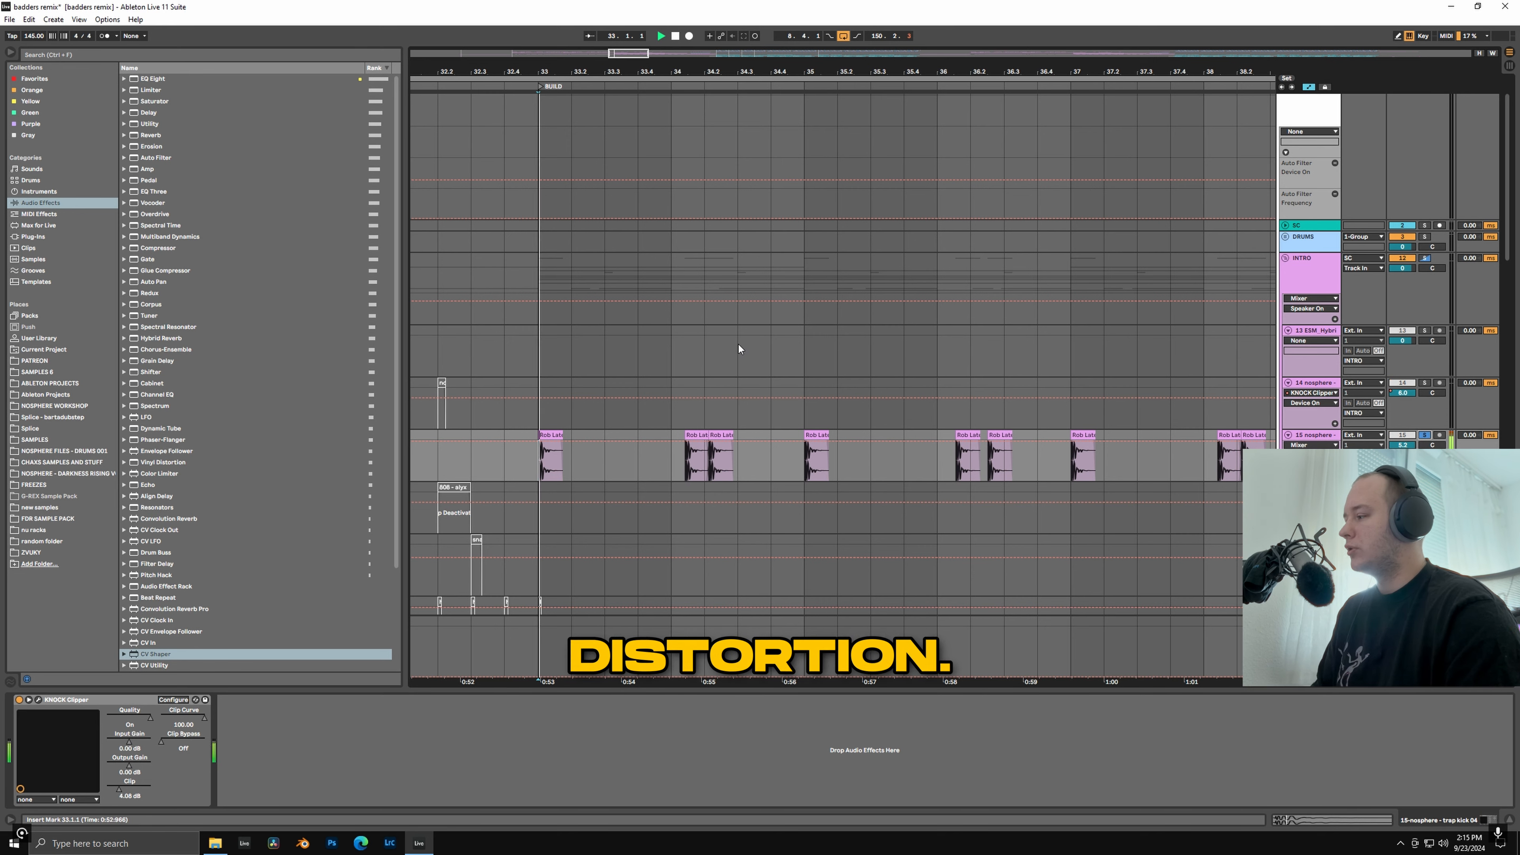
Step: Solo the track holding the short snare slices directly below the garage drum loop
{"action": "scroll", "coordinate": [803, 354], "scroll_direction": "down", "scroll_amount": 3}
{"action": "scroll", "coordinate": [728, 360], "scroll_direction": "down", "scroll_amount": 5}
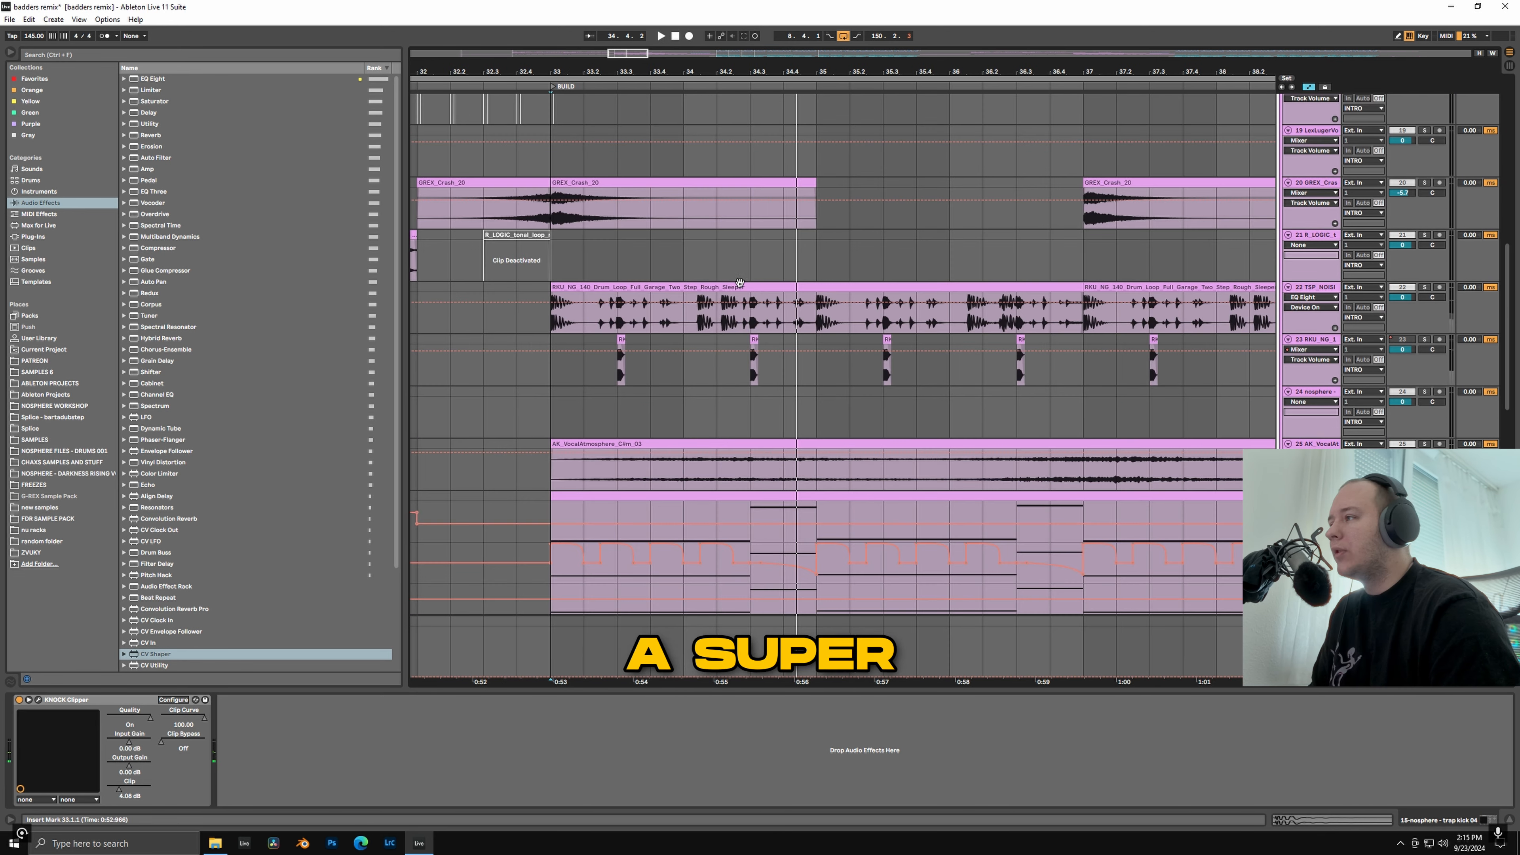
{"action": "left_click", "coordinate": [1424, 339]}
{"action": "left_click", "coordinate": [1424, 338]}
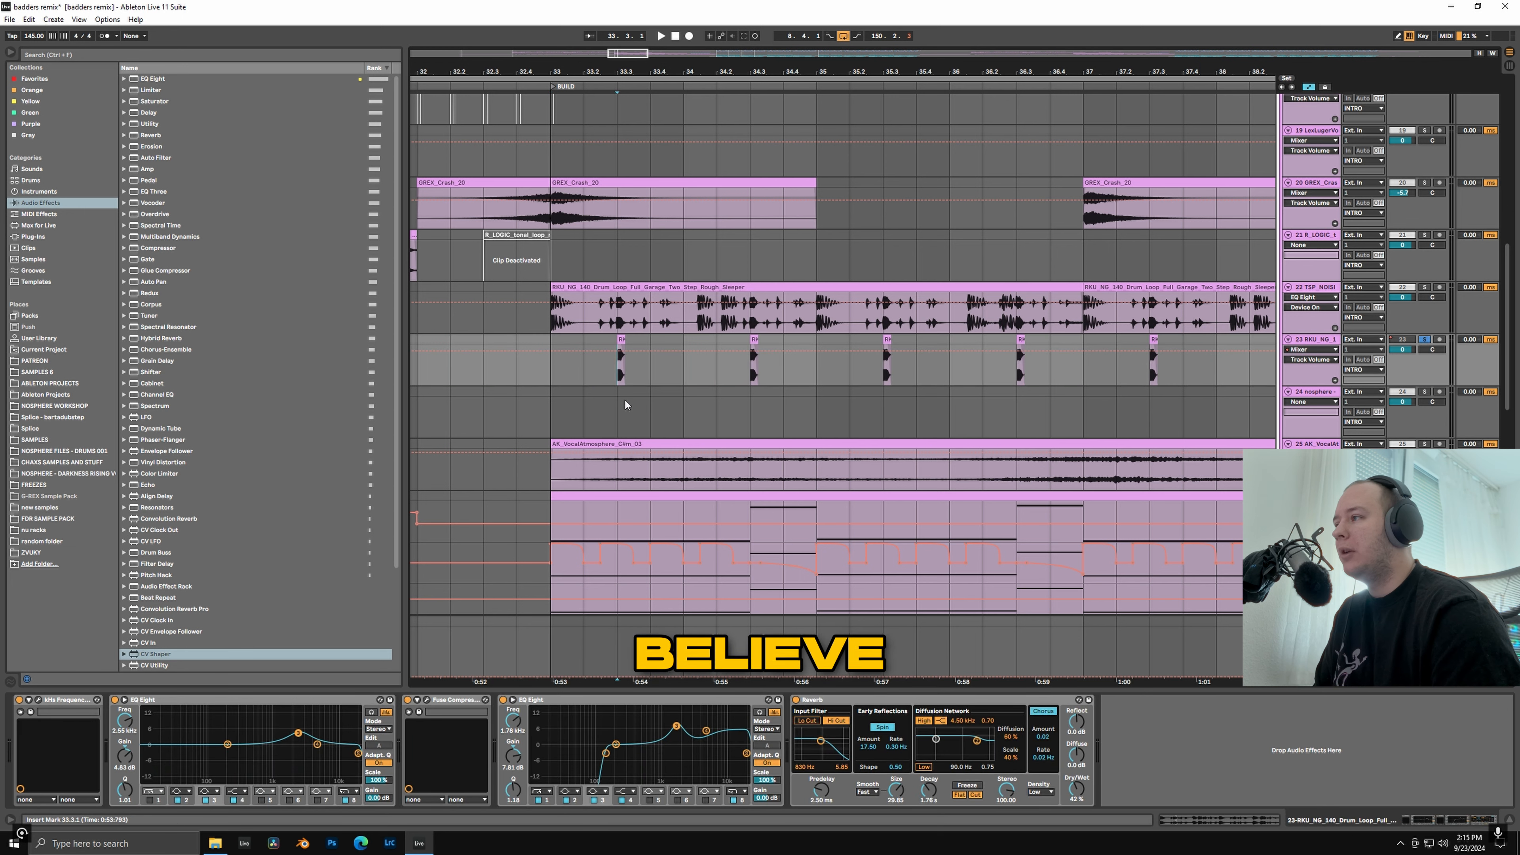
Step: Select the snare layer track's range from 33.3 to bar 35 and examine its slices against the drum loop
{"action": "left_click_drag", "start_coordinate": [622, 360], "coordinate": [821, 359]}
{"action": "key", "text": "plus"}
{"action": "key", "text": "plus"}
{"action": "key", "text": "plus"}
{"action": "key", "text": "plus"}
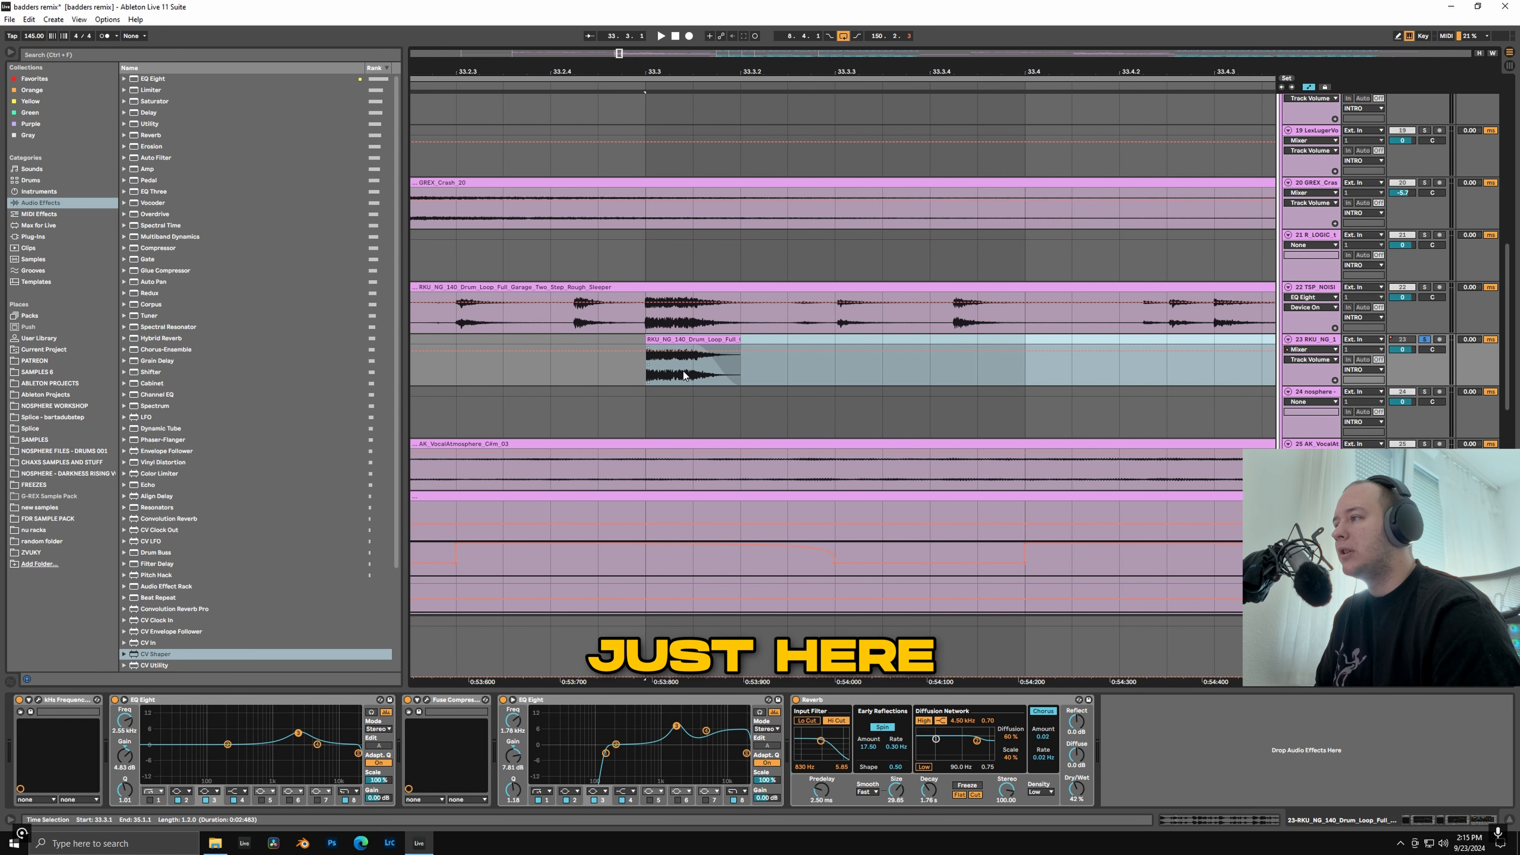
{"action": "key", "text": "minus"}
{"action": "key", "text": "minus"}
{"action": "key", "text": "minus"}
{"action": "key", "text": "minus"}
{"action": "key", "text": "plus"}
{"action": "key", "text": "plus"}
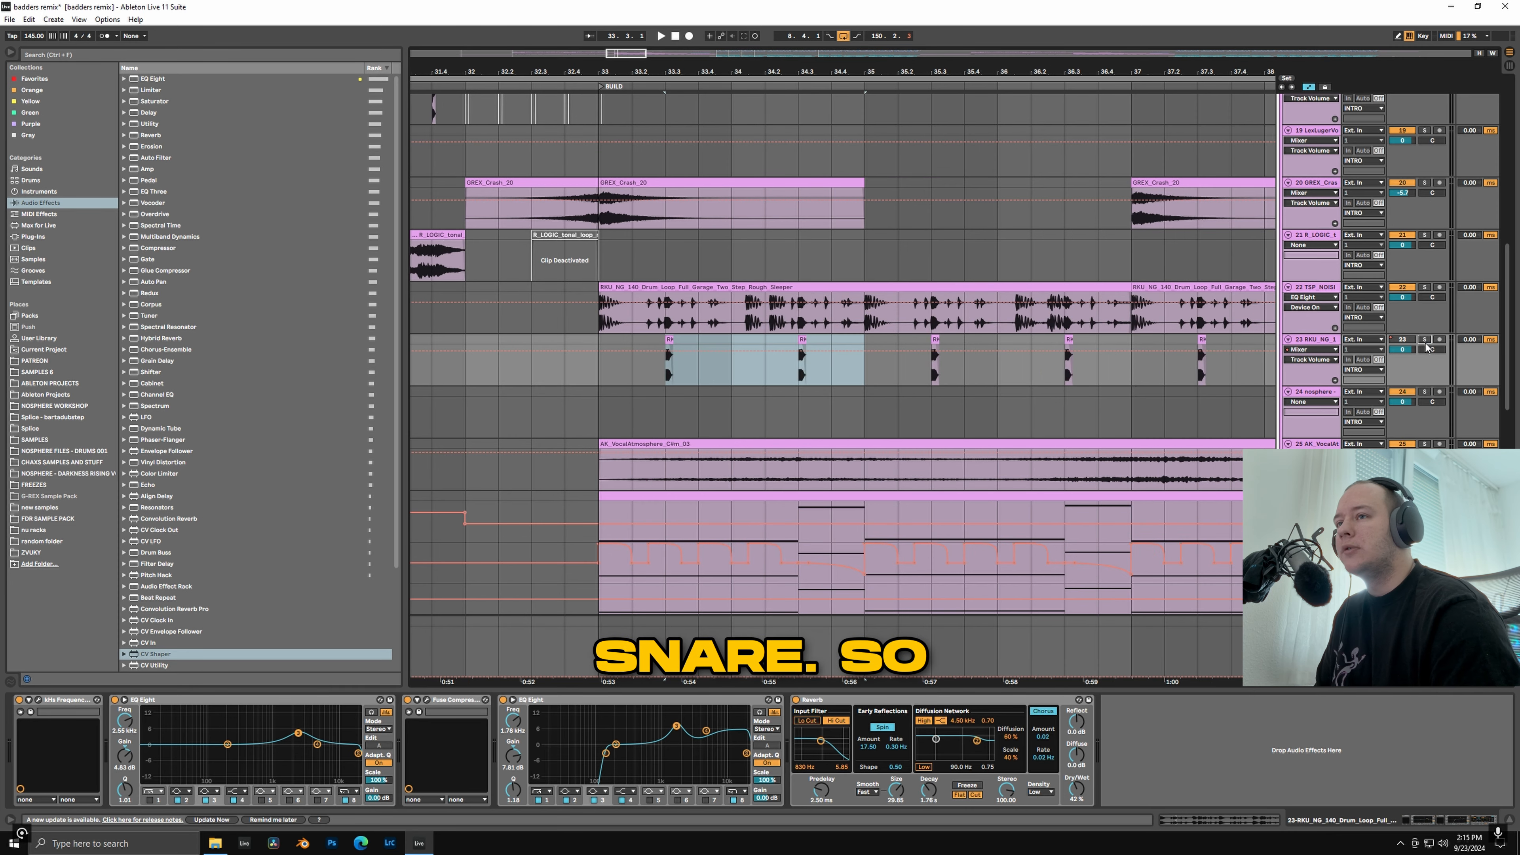
Step: Select the SC track above the DRUMS group and check its Chain Shaper sidechain device
{"action": "scroll", "coordinate": [702, 521], "scroll_direction": "up", "scroll_amount": 8}
{"action": "left_click", "coordinate": [1323, 212]}
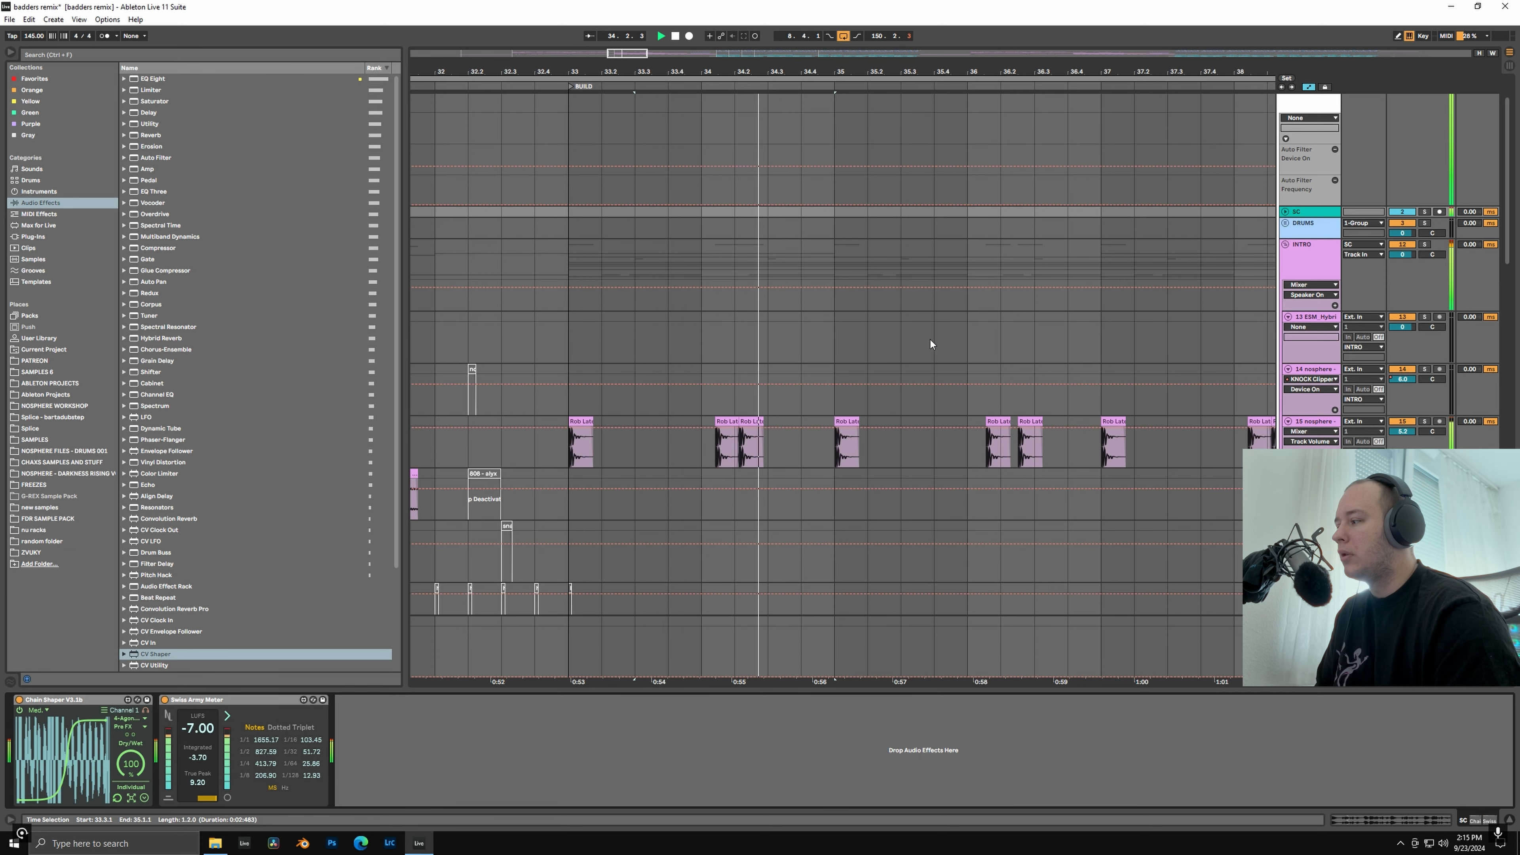
{"action": "scroll", "coordinate": [805, 232], "scroll_direction": "down", "scroll_amount": 3}
{"action": "scroll", "coordinate": [805, 232], "scroll_direction": "down", "scroll_amount": 9}
Step: Play the first Serum bass track from bar 33 and inspect its effect chain through to the two Chain Shaper devices
{"action": "left_click", "coordinate": [594, 321]}
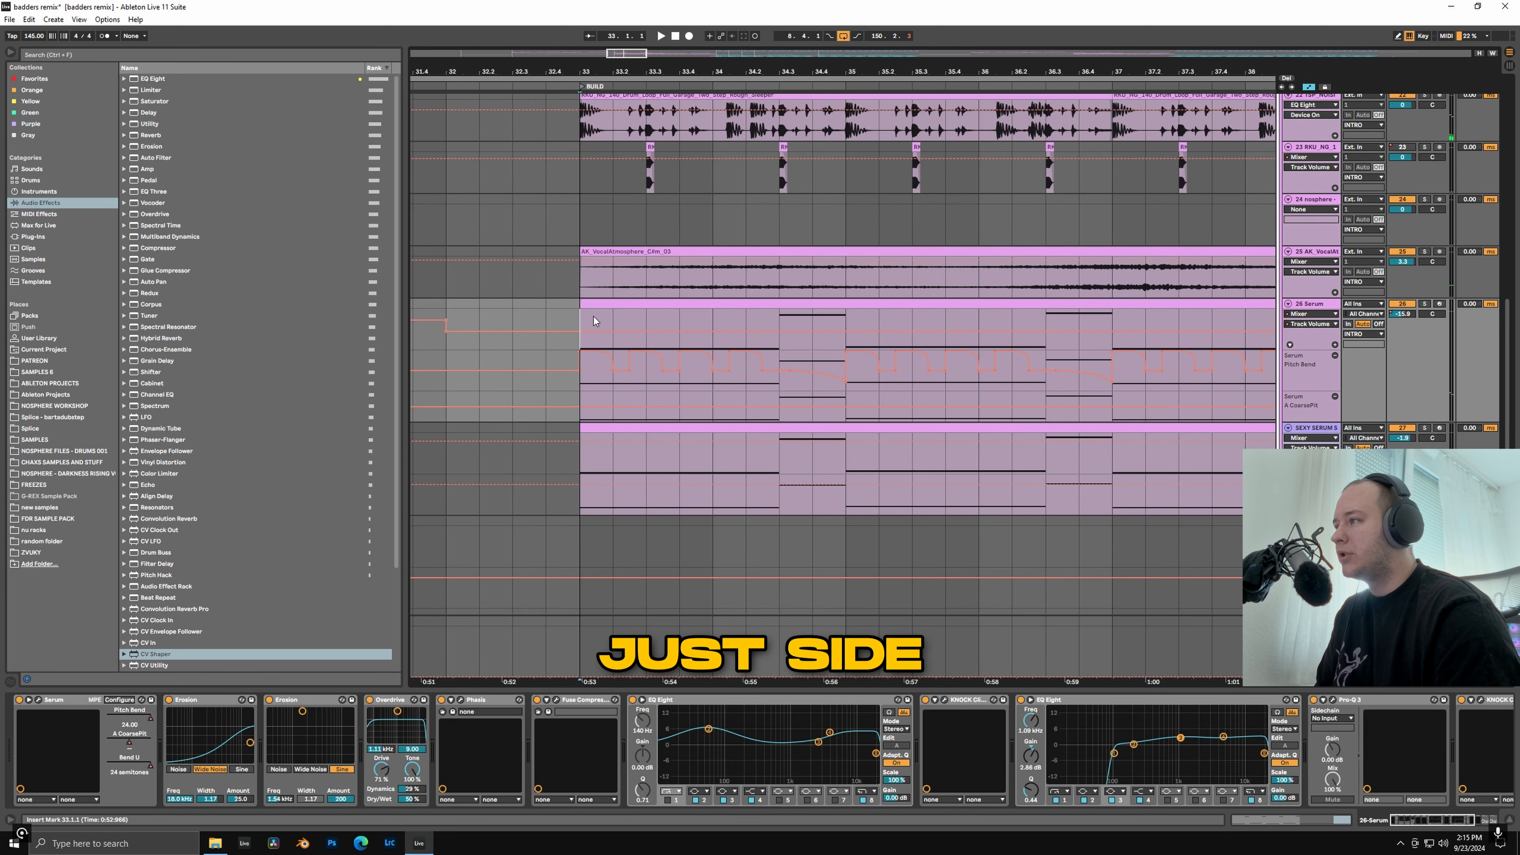
{"action": "scroll", "coordinate": [1240, 721], "scroll_direction": "right", "scroll_amount": 5}
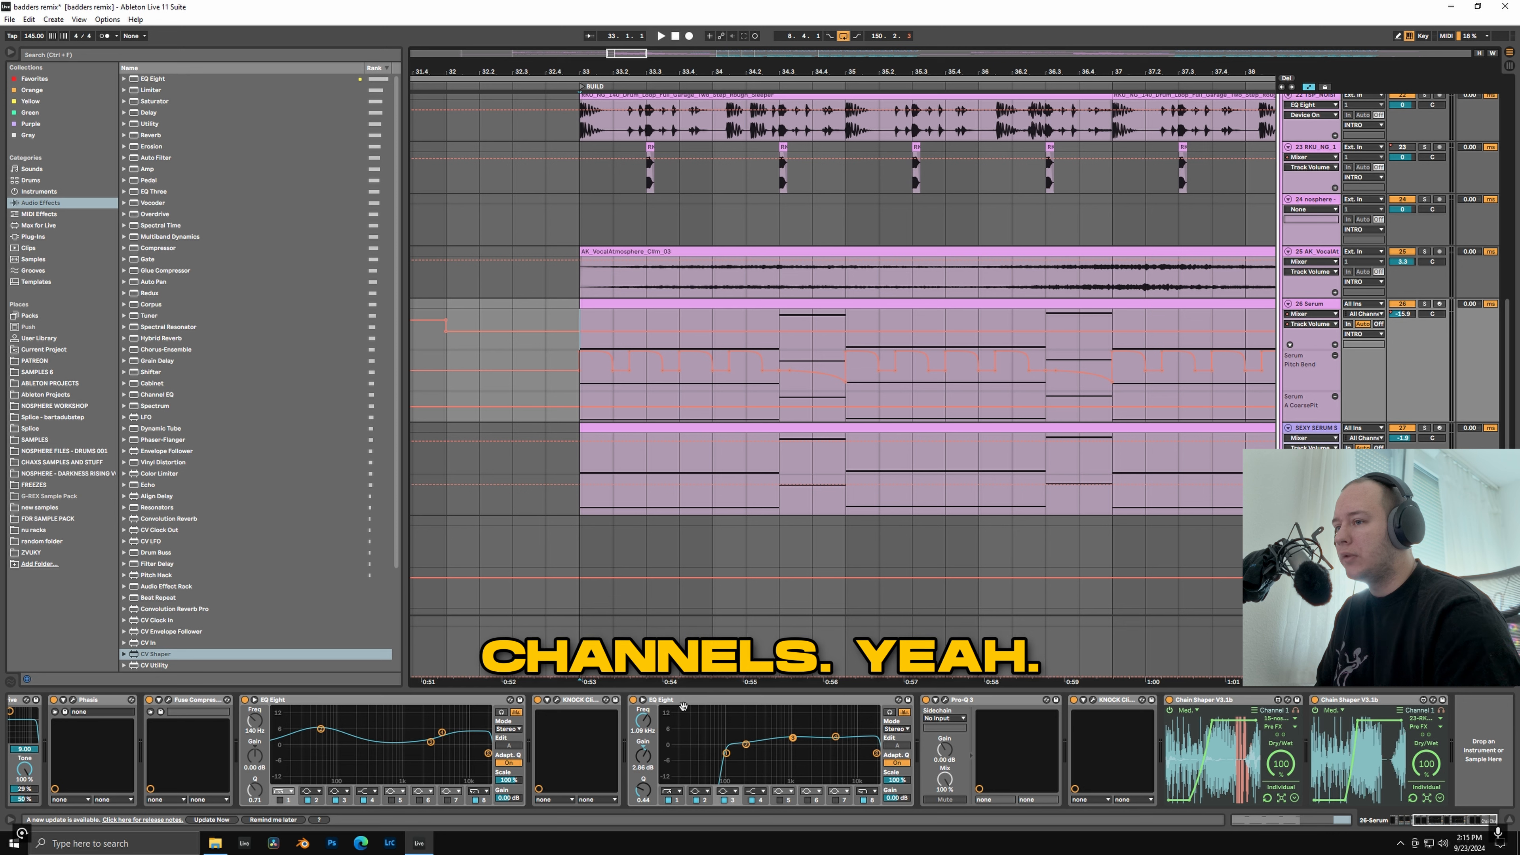
{"action": "key", "text": "space"}
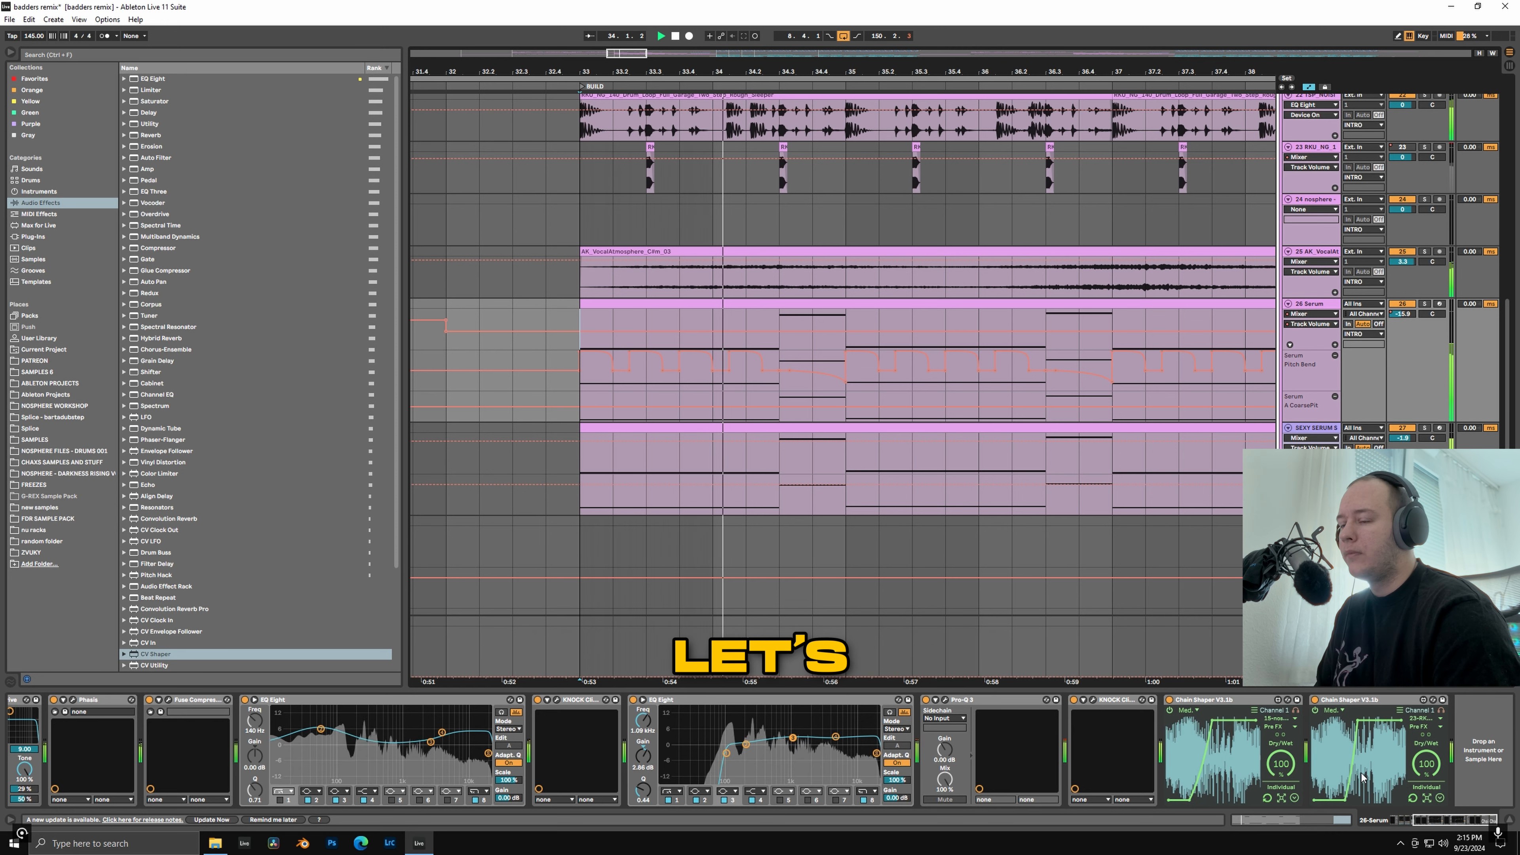
{"action": "key", "text": "space"}
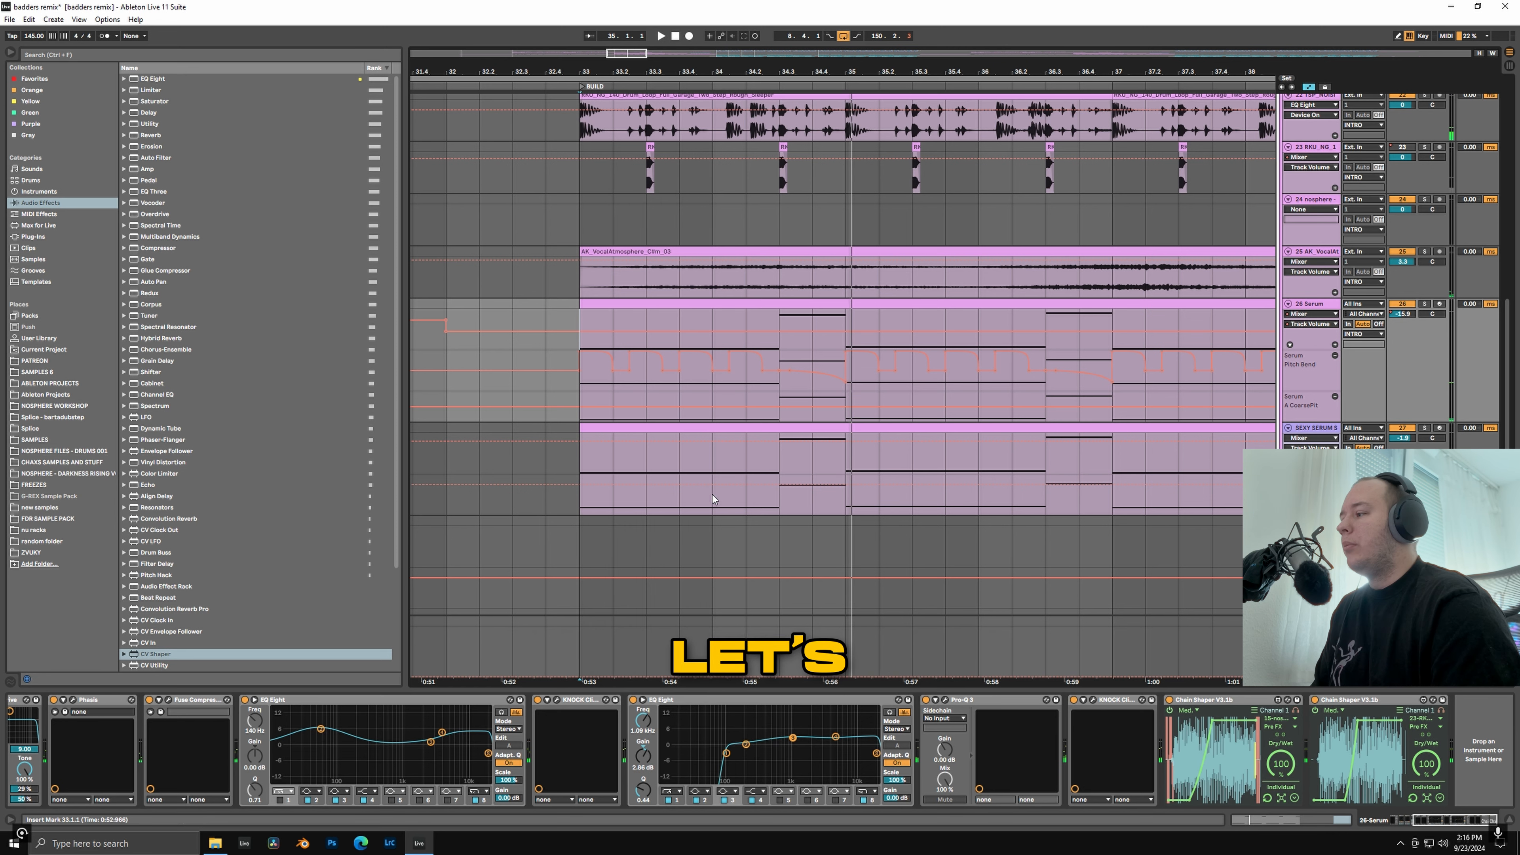
{"action": "scroll", "coordinate": [453, 699], "scroll_direction": "left", "scroll_amount": 5}
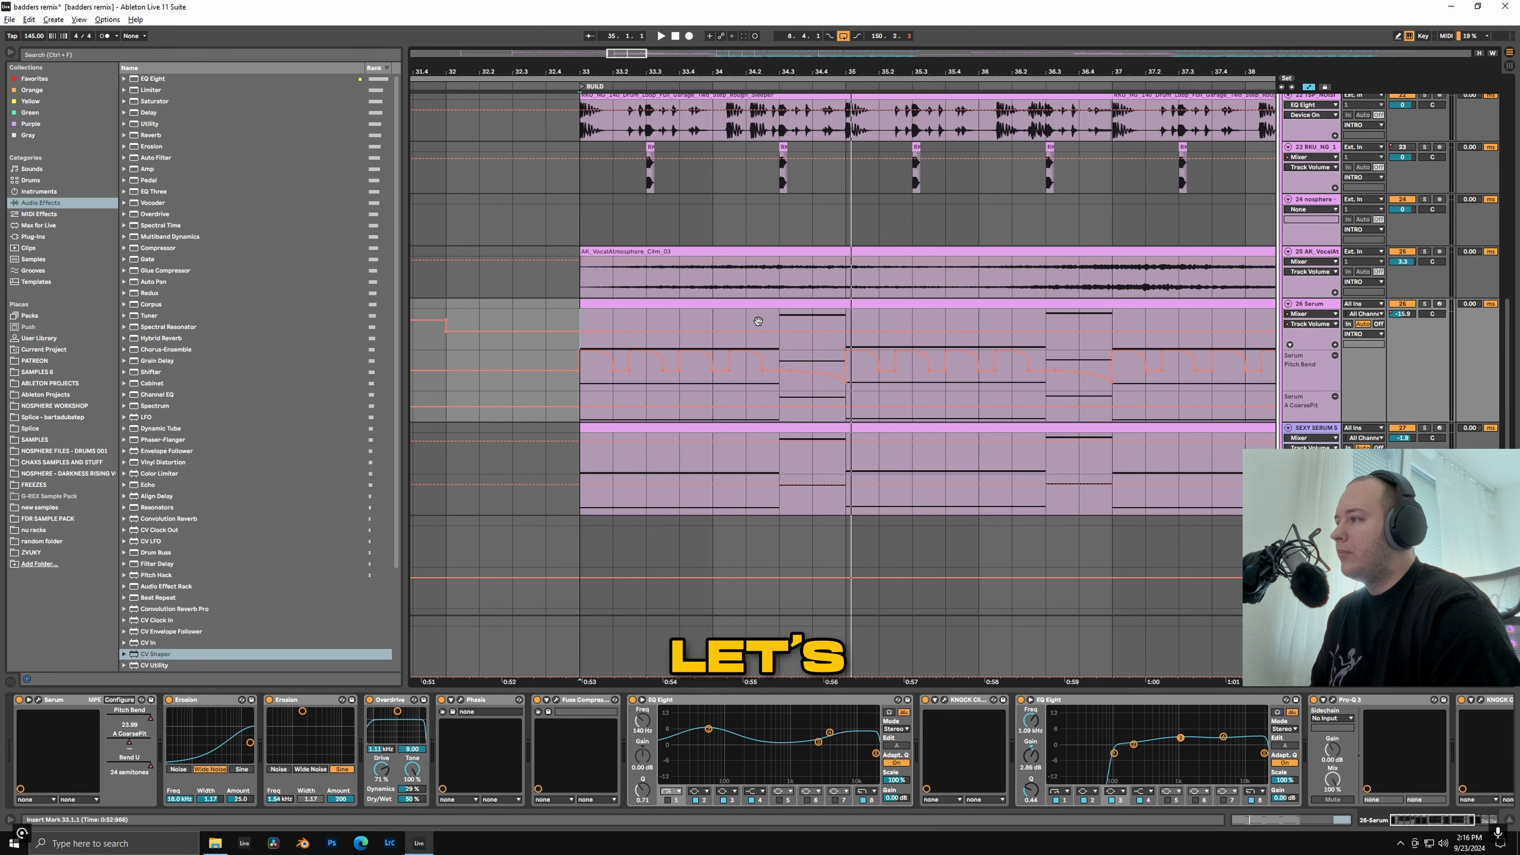
Step: Solo the vocal atmosphere track and audition its clip from the start of BUILD at bar 33
{"action": "scroll", "coordinate": [758, 321], "scroll_direction": "down", "scroll_amount": 6}
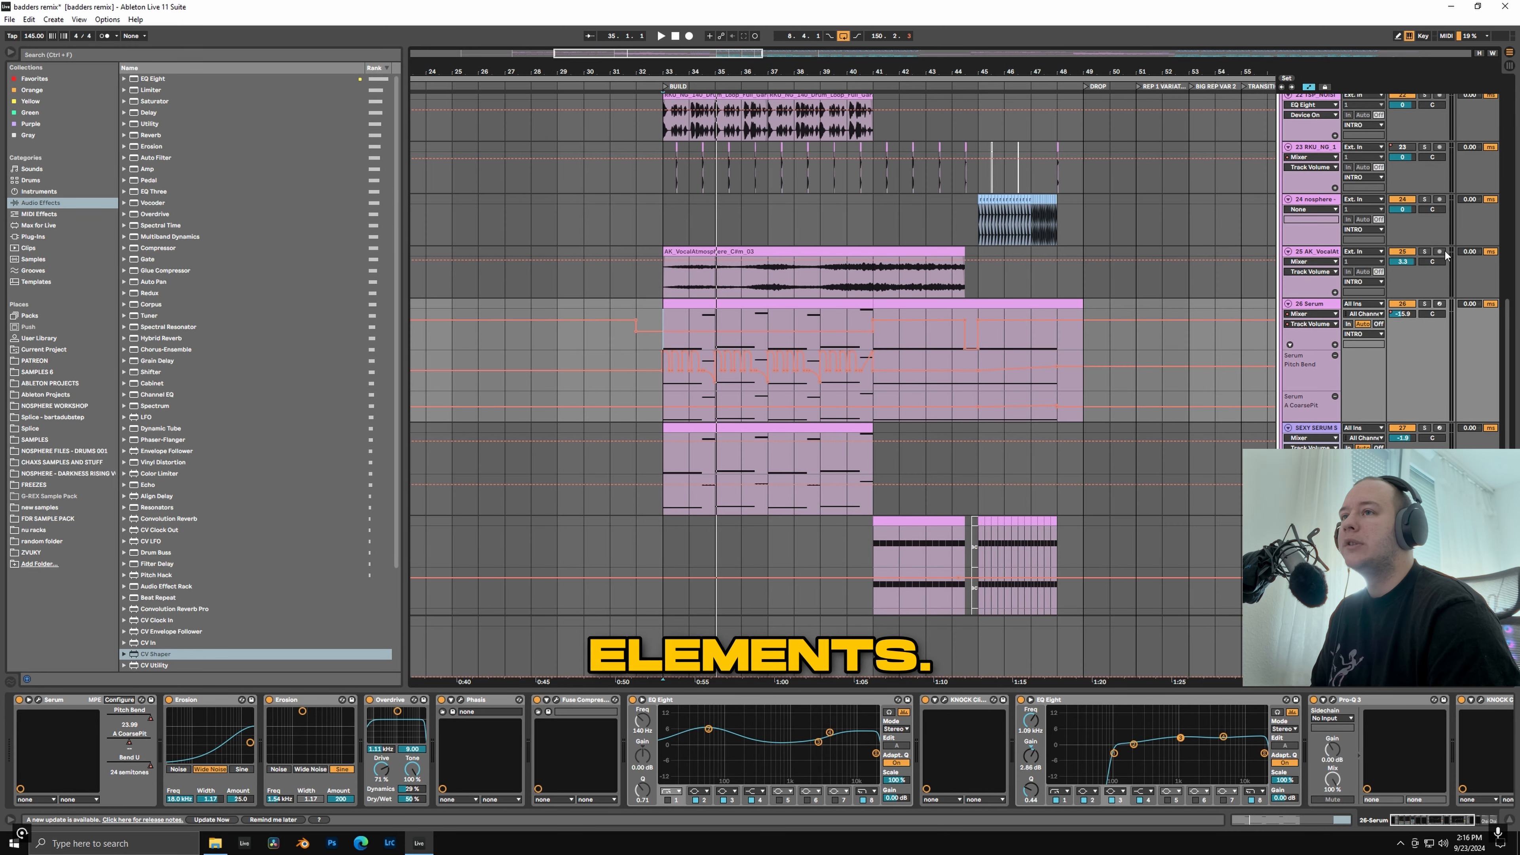
{"action": "left_click", "coordinate": [688, 279]}
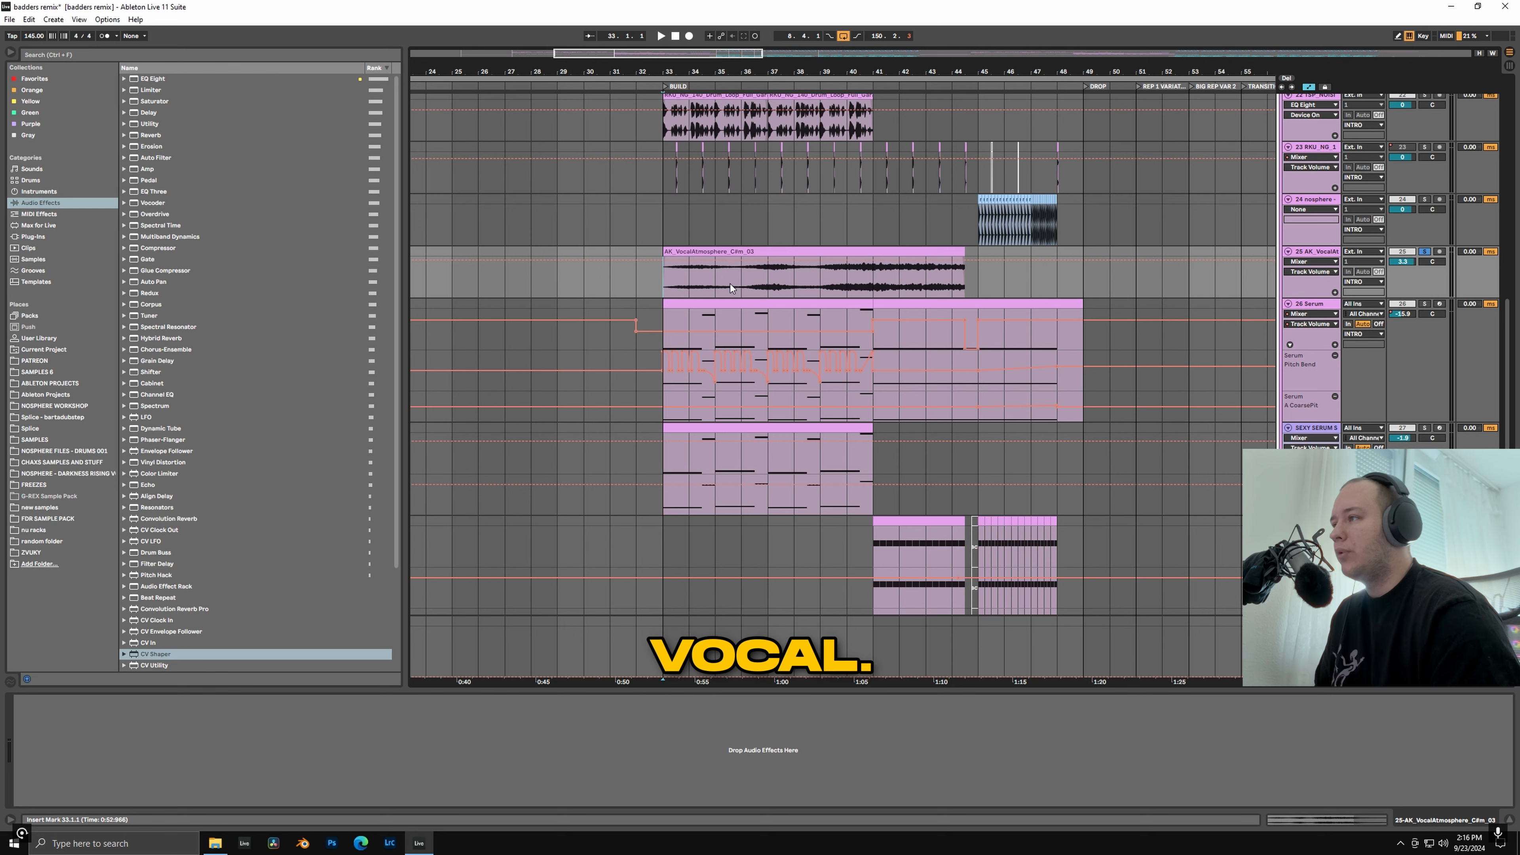
{"action": "key", "text": "space"}
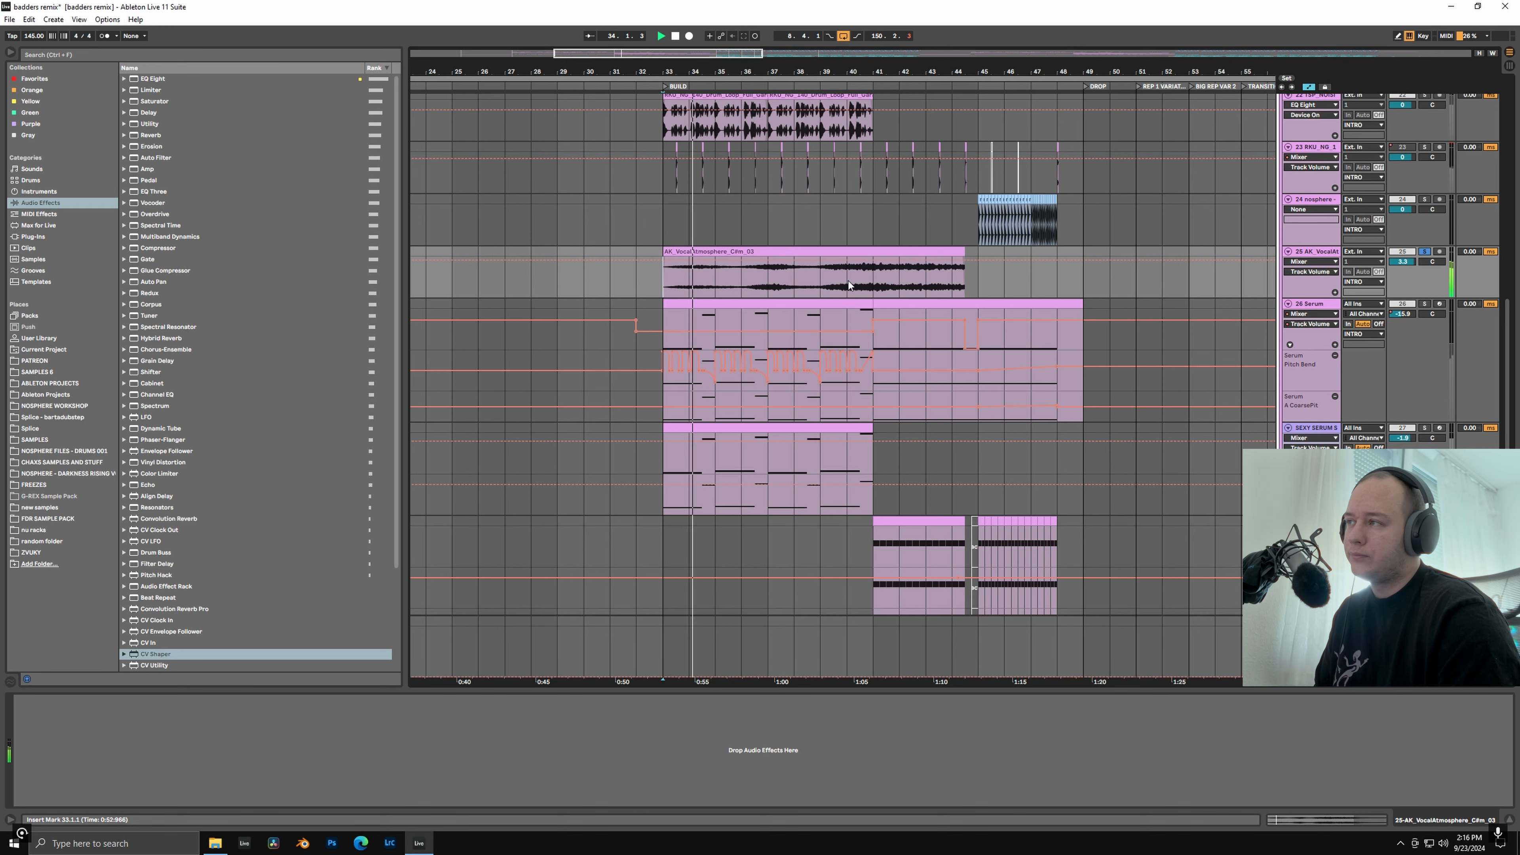
{"action": "key", "text": "space"}
Step: Solo the GREX crash track and audition it from bar 33, looking over the drum tracks above
{"action": "left_click_drag", "start_coordinate": [836, 293], "coordinate": [797, 378]}
{"action": "left_click", "coordinate": [1382, 129]}
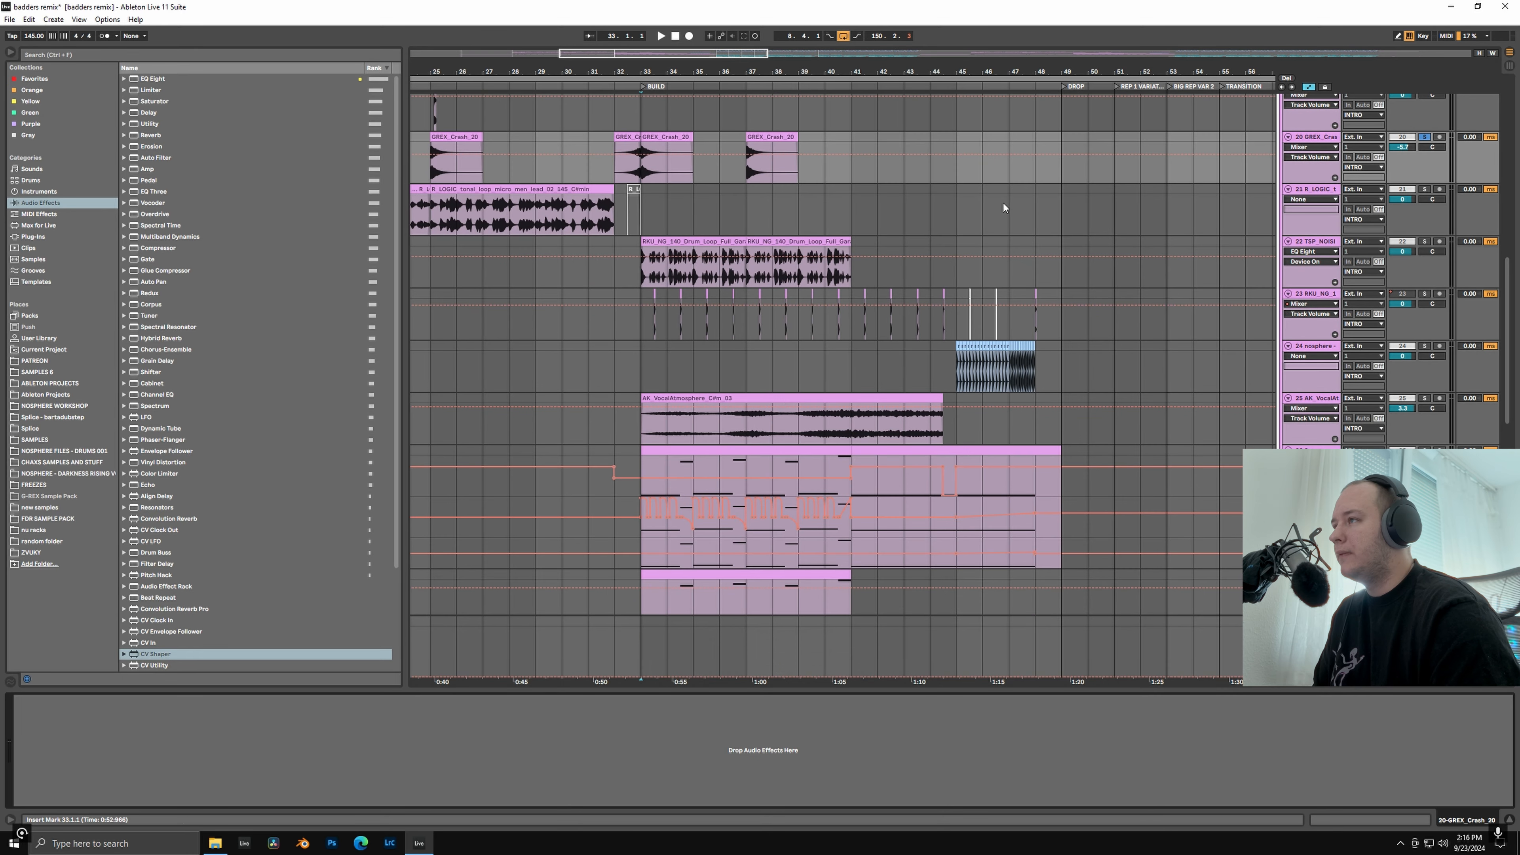
{"action": "scroll", "coordinate": [826, 302], "scroll_direction": "up", "scroll_amount": 6}
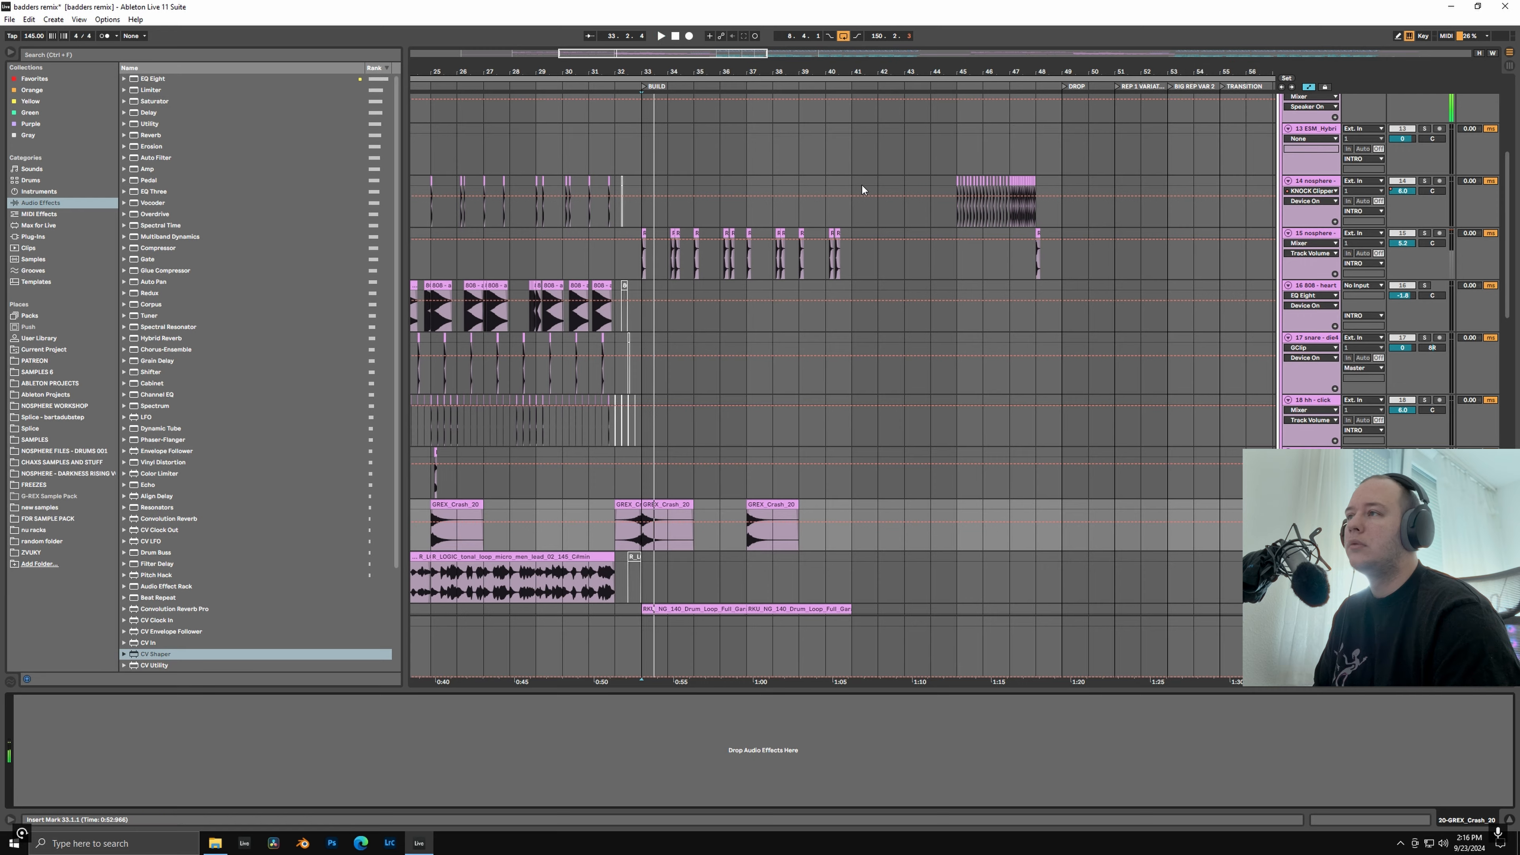
Step: Solo and audition the Serum reese track in the BUILD section, and likewise the sub bass track directly below it
{"action": "scroll", "coordinate": [859, 194], "scroll_direction": "down", "scroll_amount": 10}
{"action": "left_click", "coordinate": [1425, 207]}
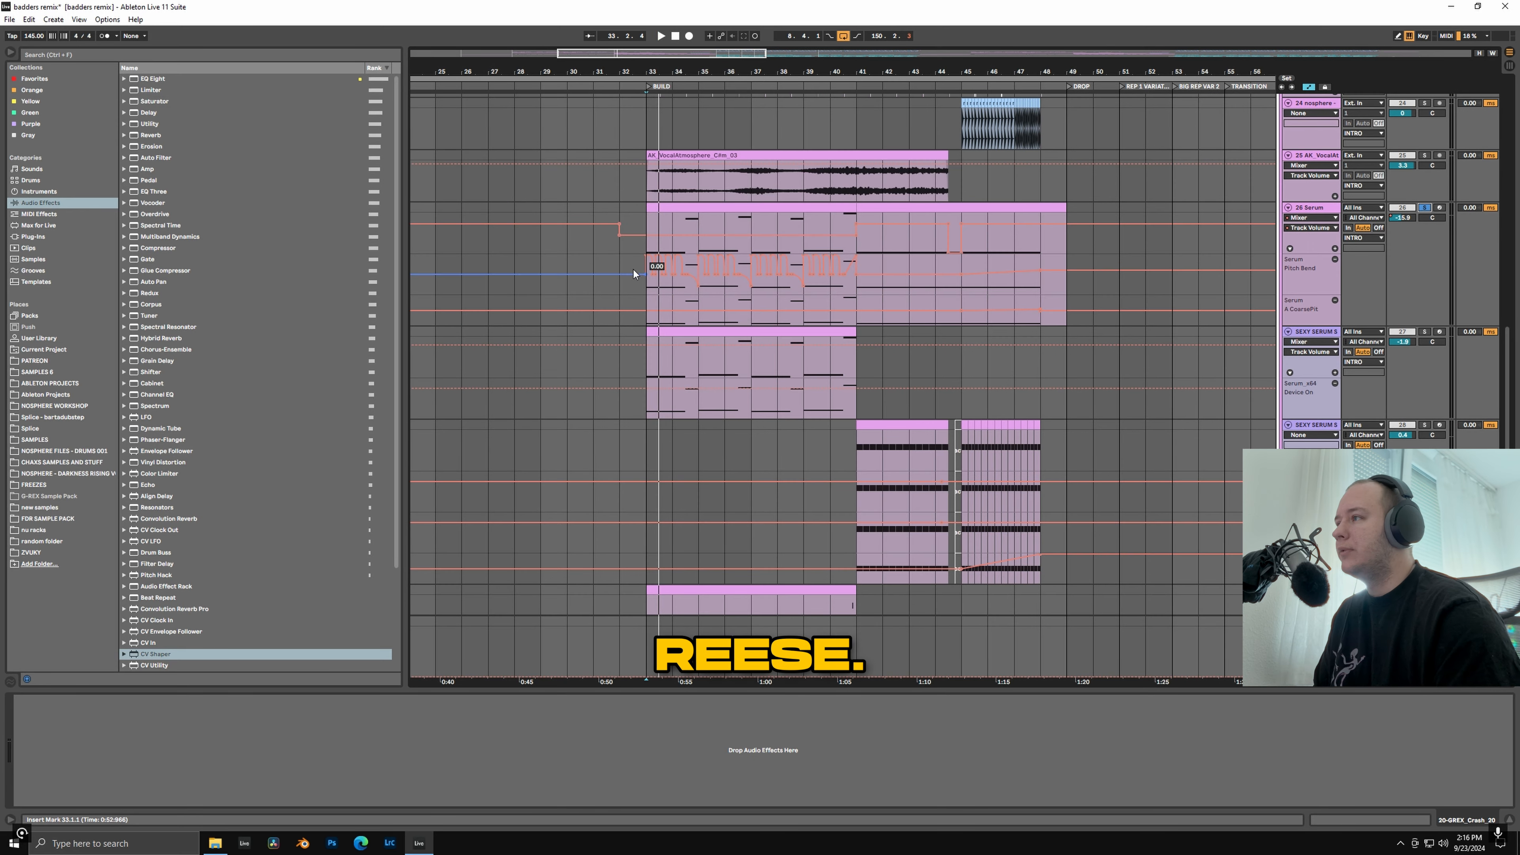
{"action": "key", "text": "space"}
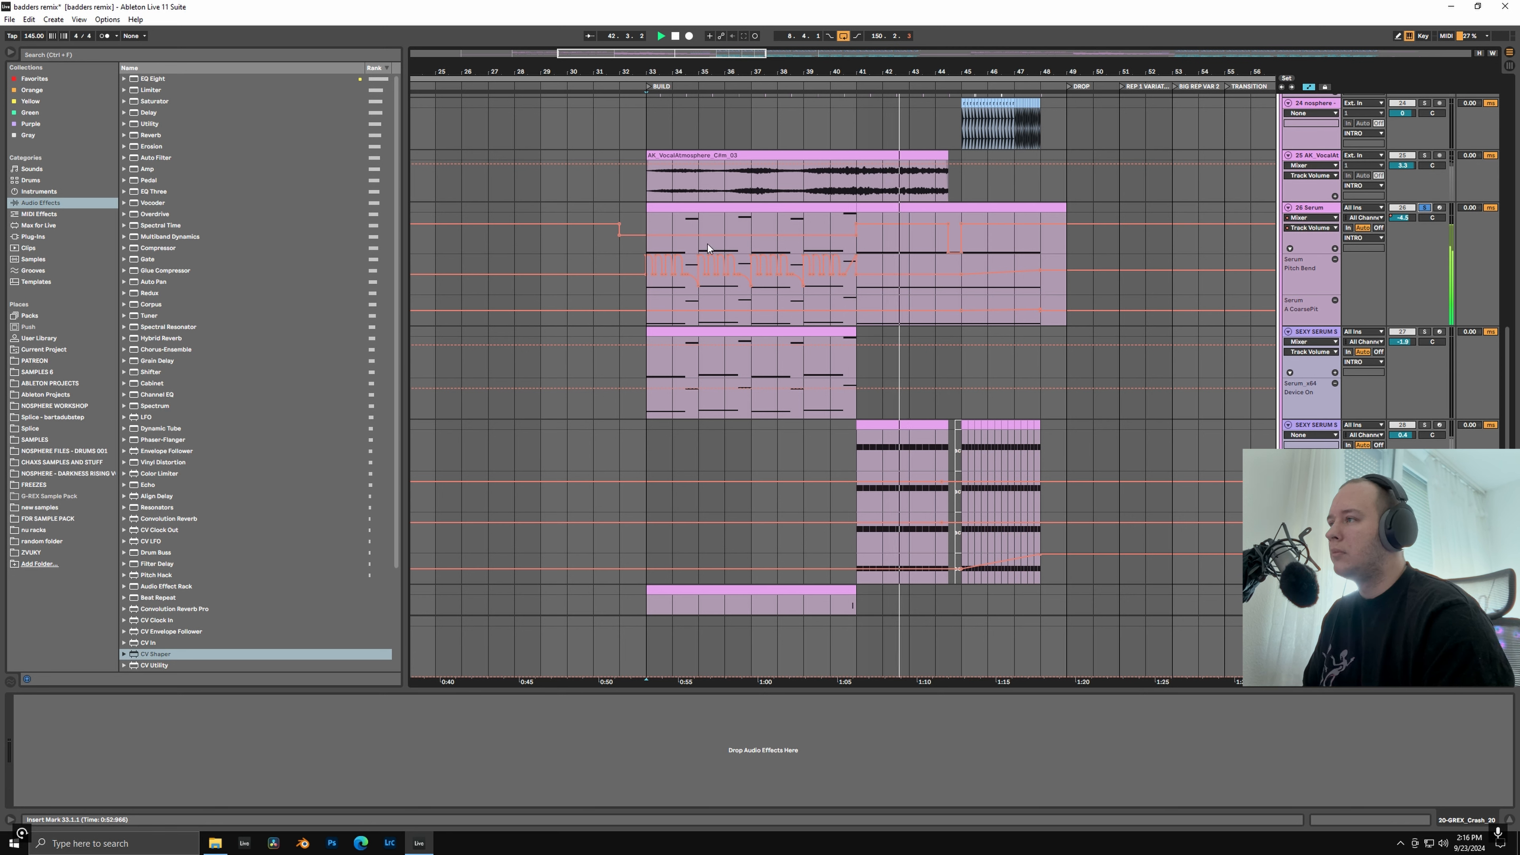
{"action": "left_click", "coordinate": [648, 242]}
{"action": "key", "text": "space"}
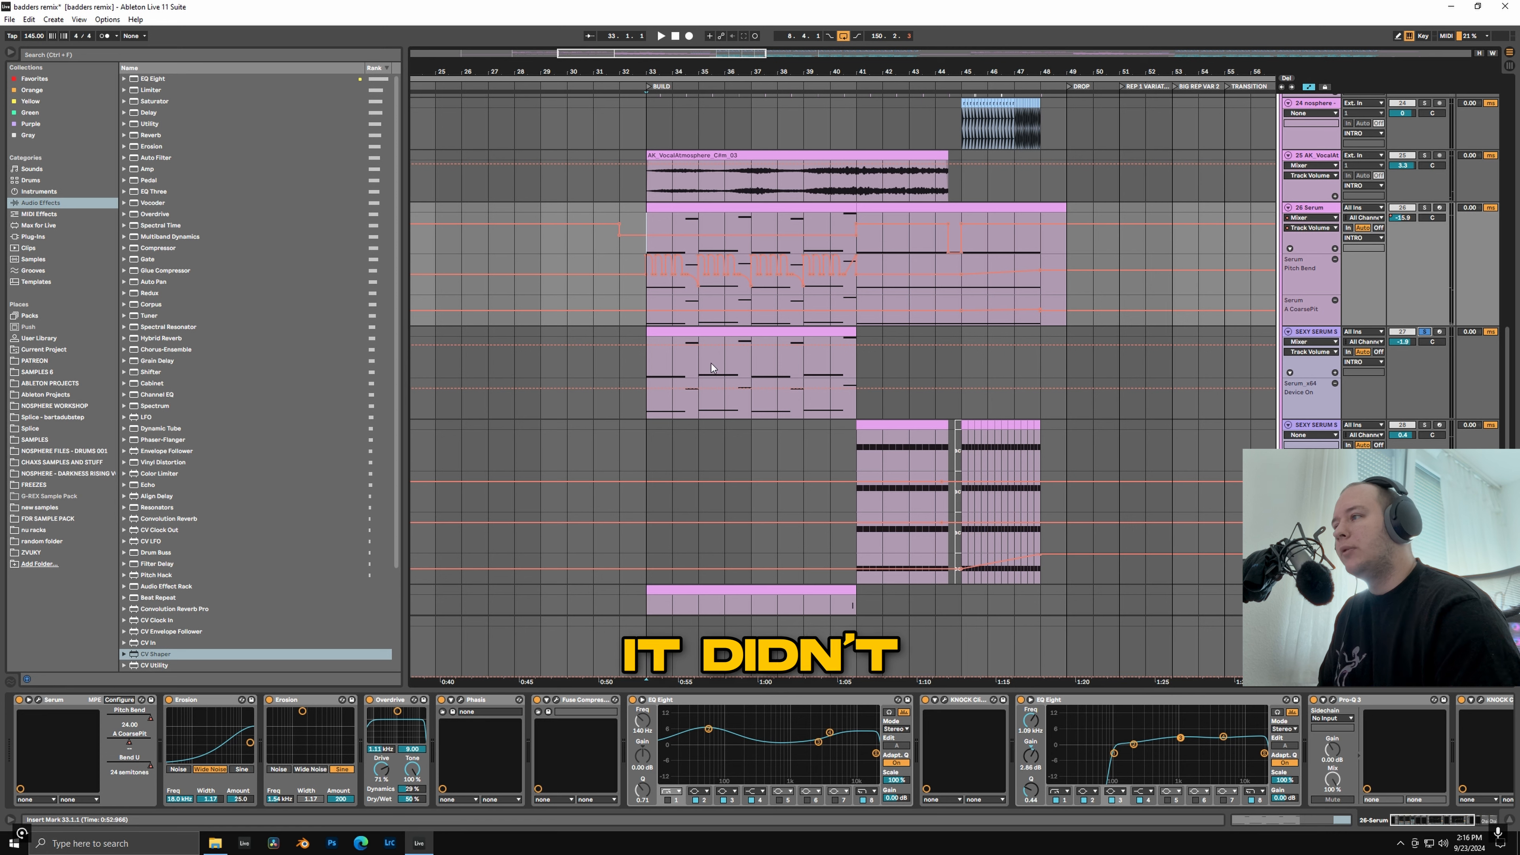
{"action": "left_click", "coordinate": [661, 372]}
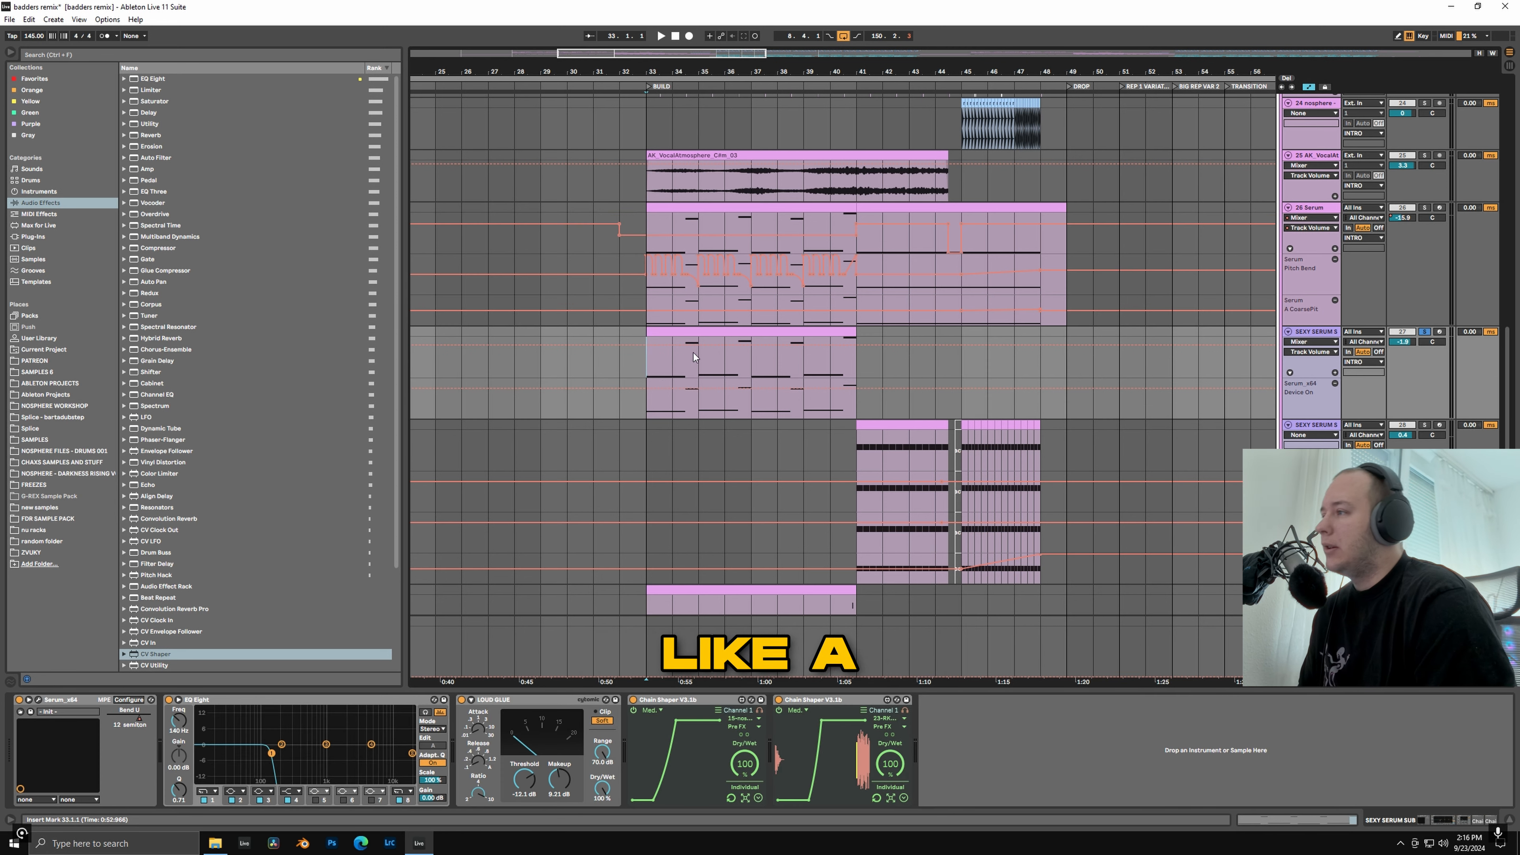
{"action": "key", "text": "space"}
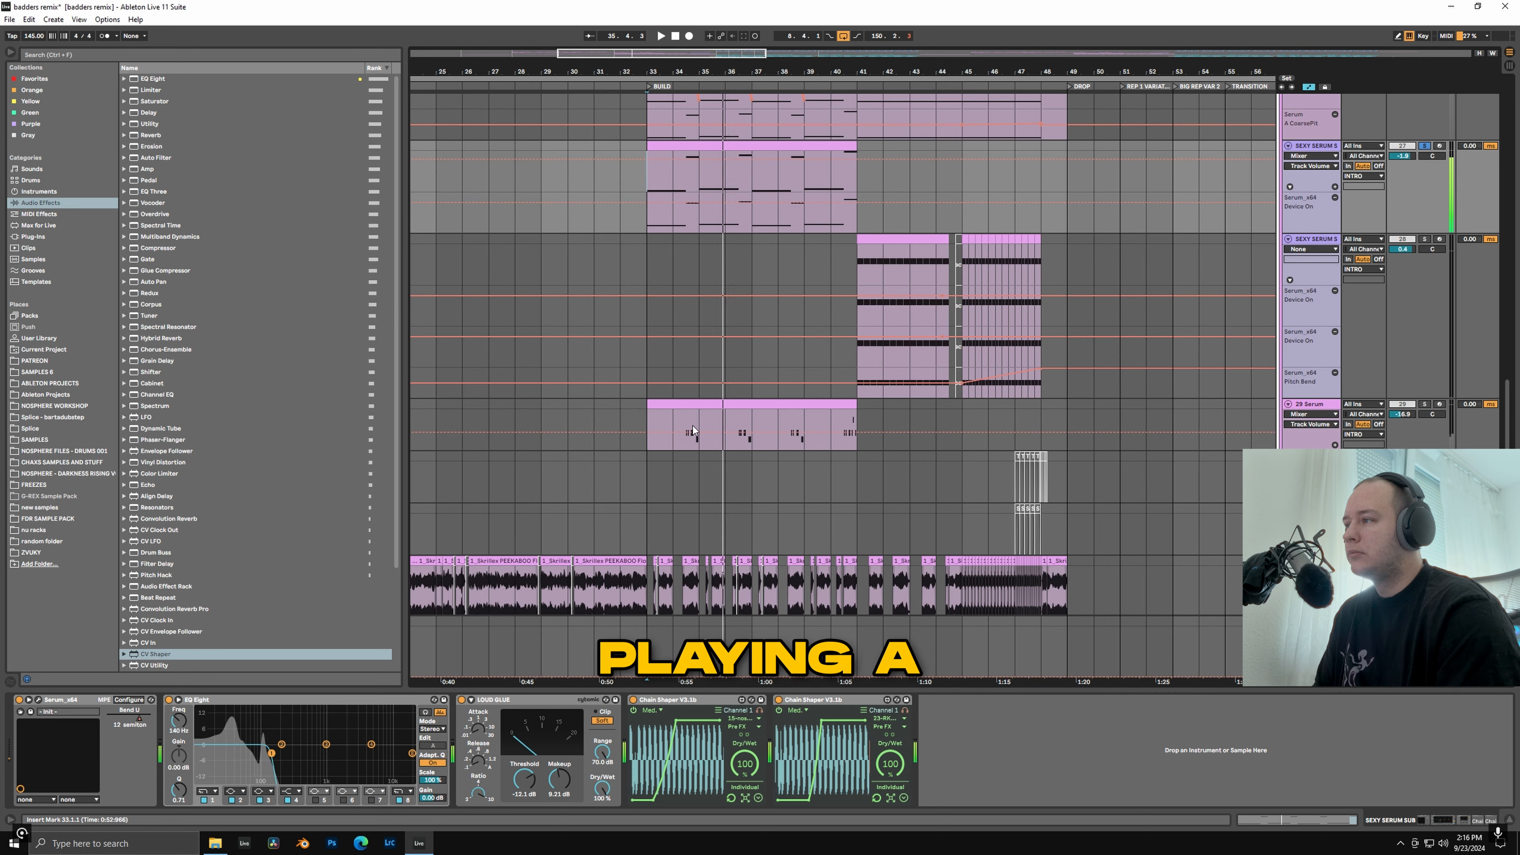
Step: Solo track 29 Serum, audition its short notes from 34.3, and look through its effect chain
{"action": "left_click", "coordinate": [1418, 399]}
{"action": "scroll", "coordinate": [663, 427], "scroll_direction": "up", "scroll_amount": 5}
{"action": "left_click", "coordinate": [773, 422]}
{"action": "key", "text": "space"}
{"action": "scroll", "coordinate": [647, 463], "scroll_direction": "down", "scroll_amount": 4}
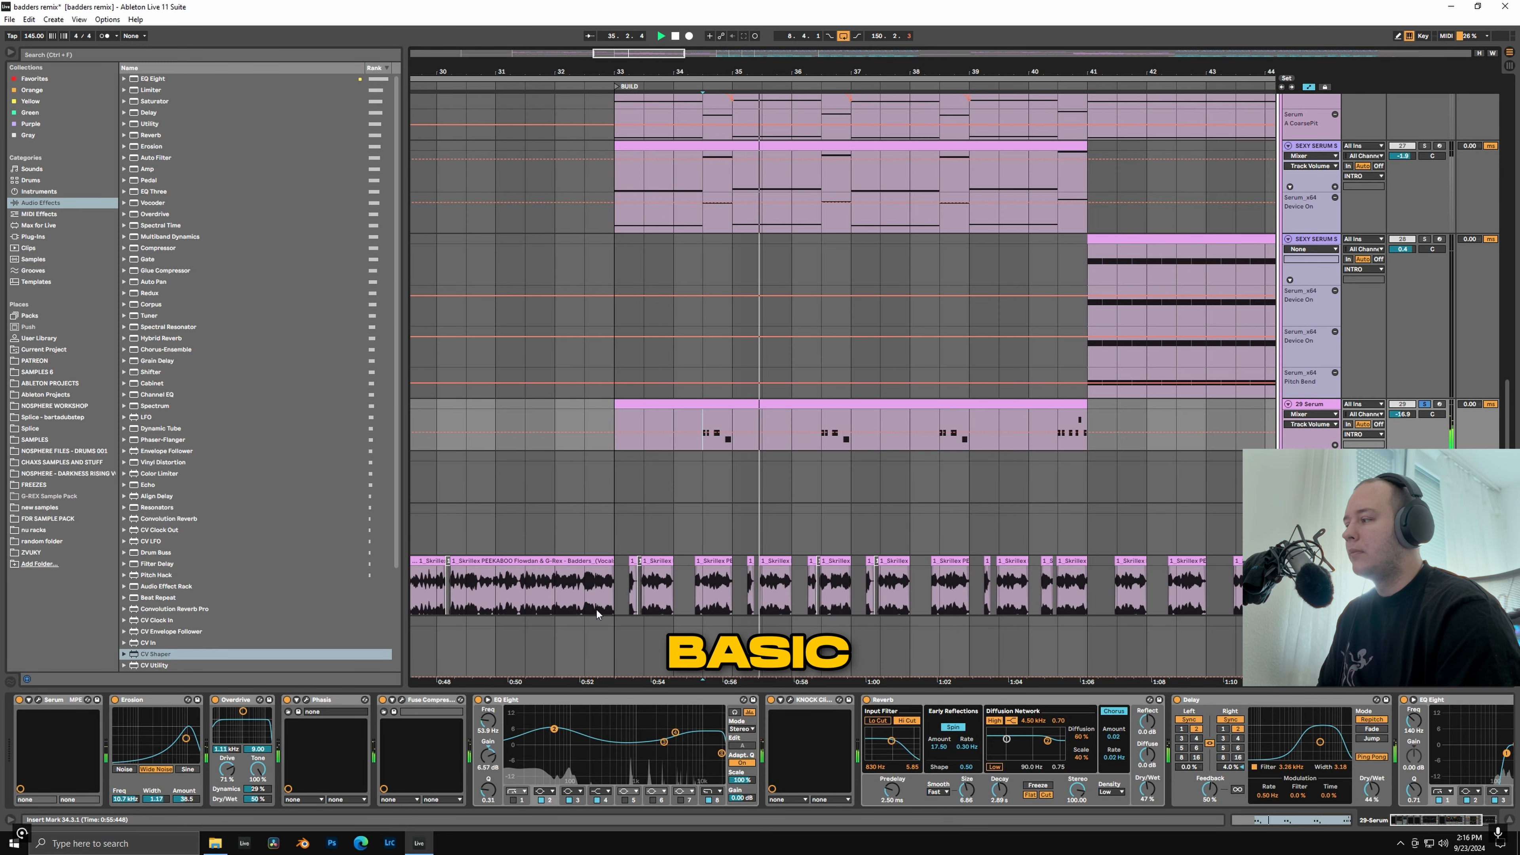
{"action": "scroll", "coordinate": [932, 719], "scroll_direction": "down", "scroll_amount": 3}
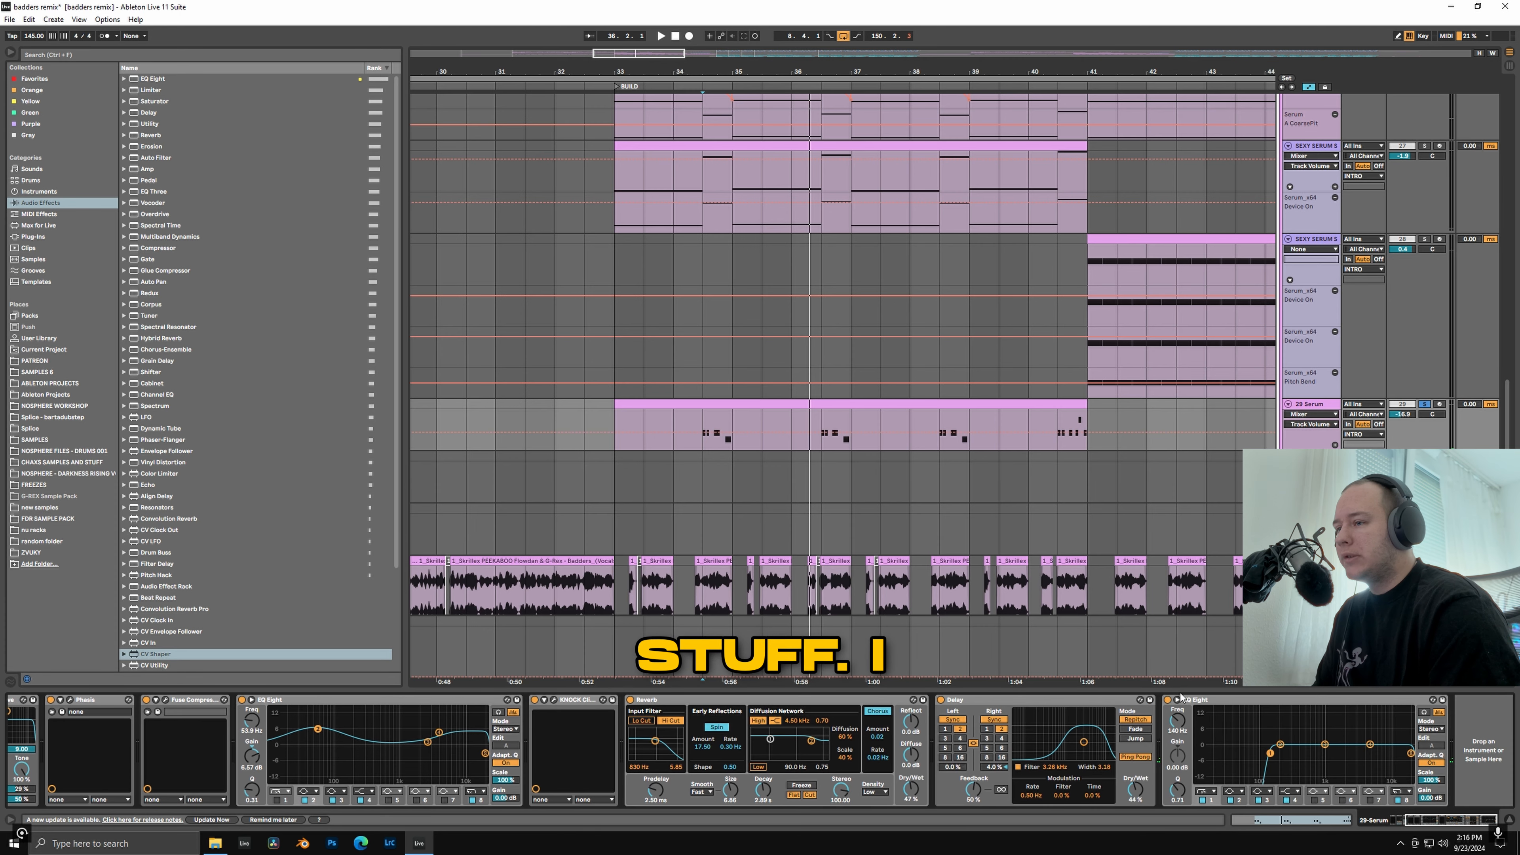
Step: Deactivate every effect after the Serum instrument on track 29 and set the track volume to 0 dB
{"action": "left_click", "coordinate": [1196, 700], "text": "shift"}
{"action": "key", "text": "0"}
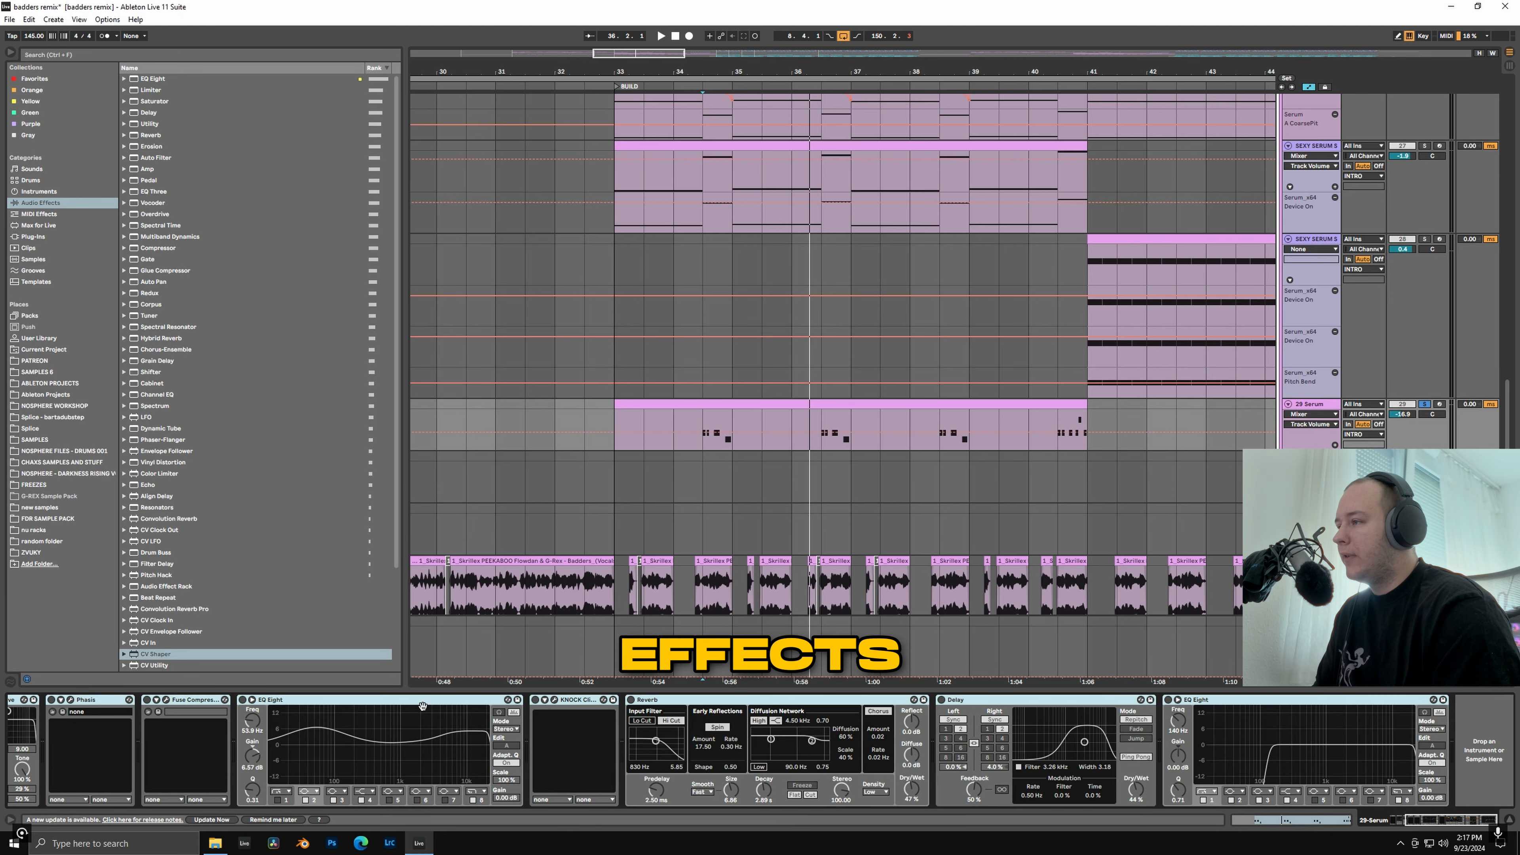
{"action": "scroll", "coordinate": [415, 705], "scroll_direction": "up", "scroll_amount": 3}
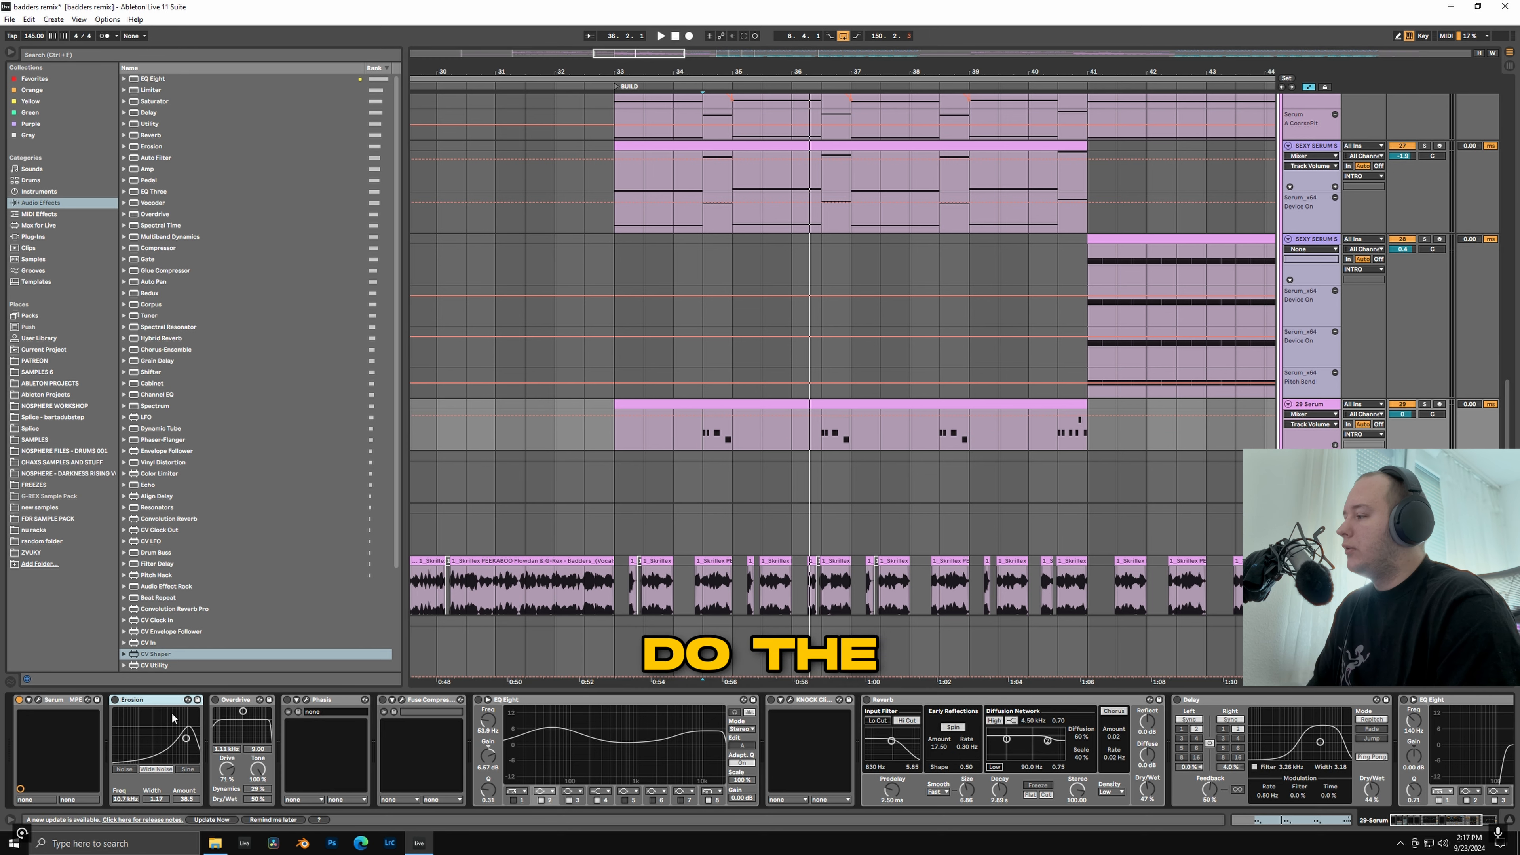
Step: Reactivate Erosion, Overdrive and Phasis one after another on track 29, auditioning the notes from 34.3 in between
{"action": "left_click", "coordinate": [38, 700]}
{"action": "key", "text": "space"}
{"action": "left_click", "coordinate": [565, 61]}
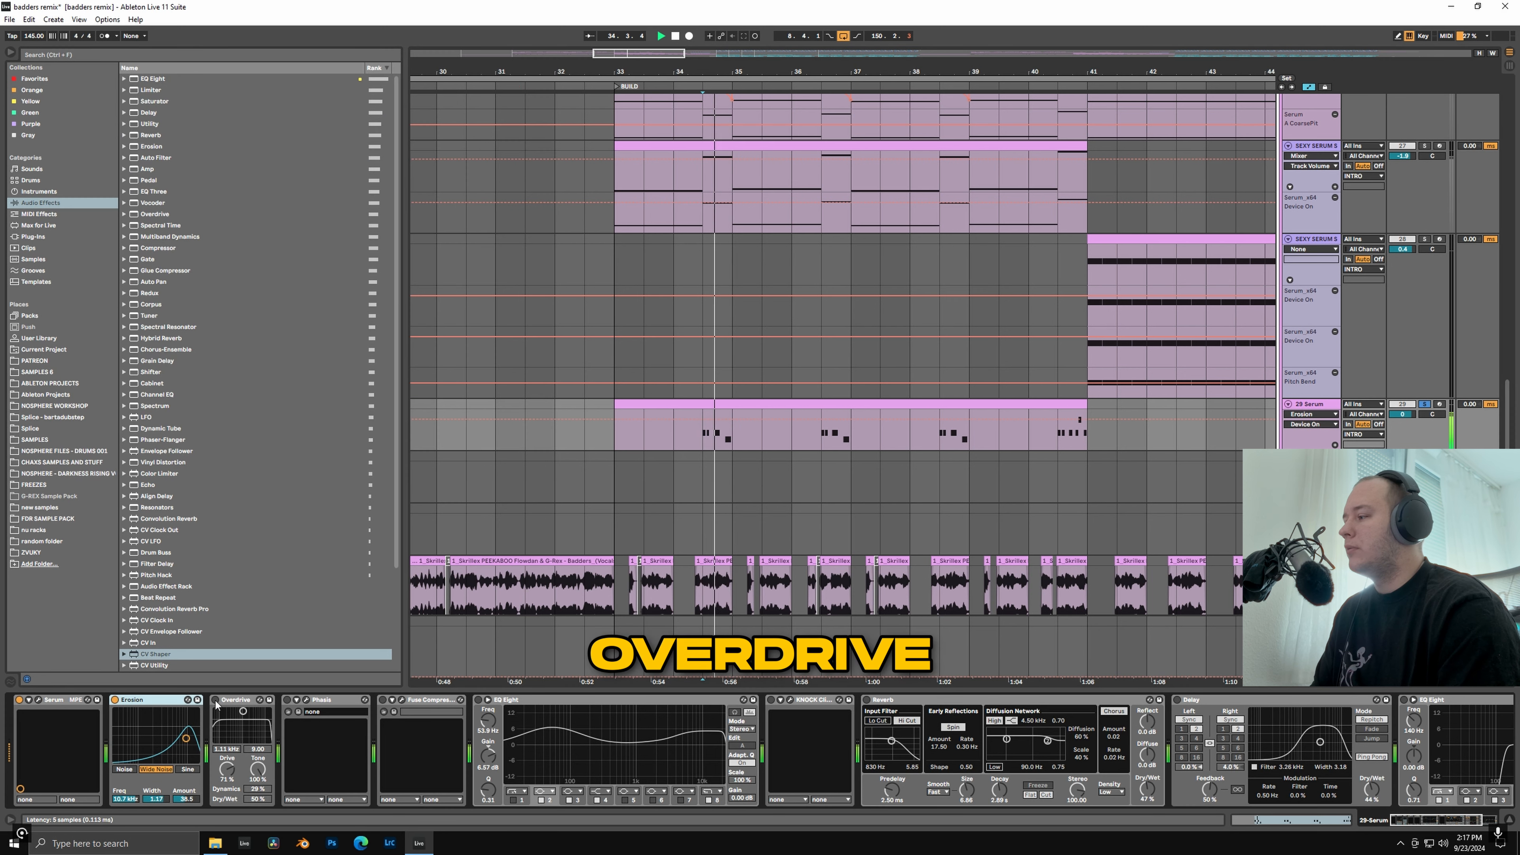
{"action": "key", "text": "space"}
{"action": "left_click", "coordinate": [288, 700]}
Step: Reactivate the Fuse Compressor, view its settings in the plug-in window, close it and audition the sound
{"action": "left_click", "coordinate": [395, 702]}
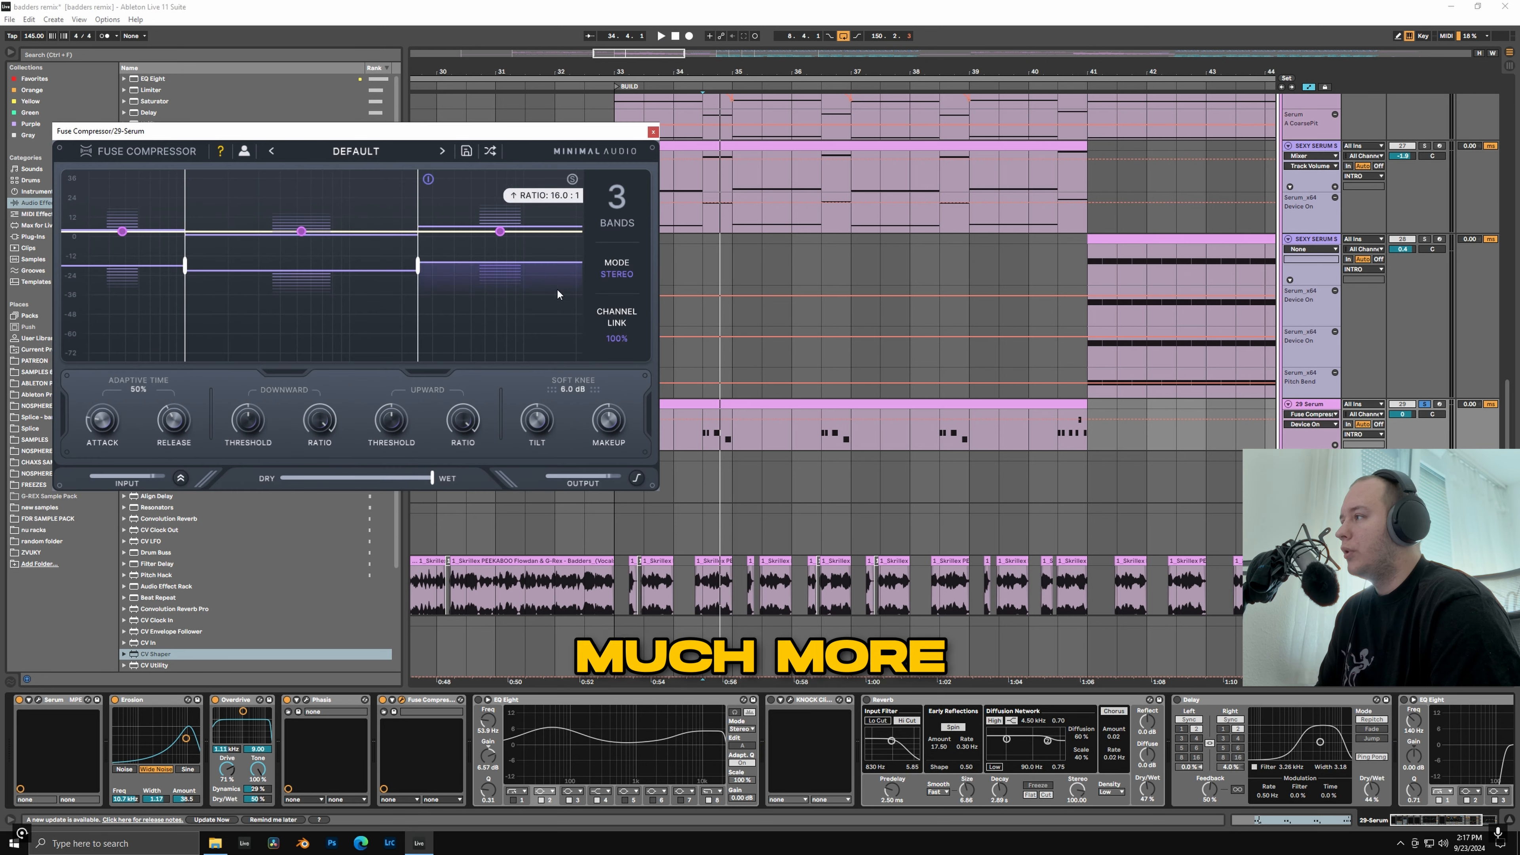
{"action": "left_click", "coordinate": [653, 132]}
{"action": "key", "text": "space"}
{"action": "key", "text": "space"}
Step: Reactivate the first EQ Eight and the KNOCK Clipper on track 29, auditioning the sound after each one
{"action": "left_click", "coordinate": [478, 700]}
{"action": "key", "text": "space"}
{"action": "key", "text": "space"}
{"action": "left_click", "coordinate": [772, 700]}
{"action": "key", "text": "space"}
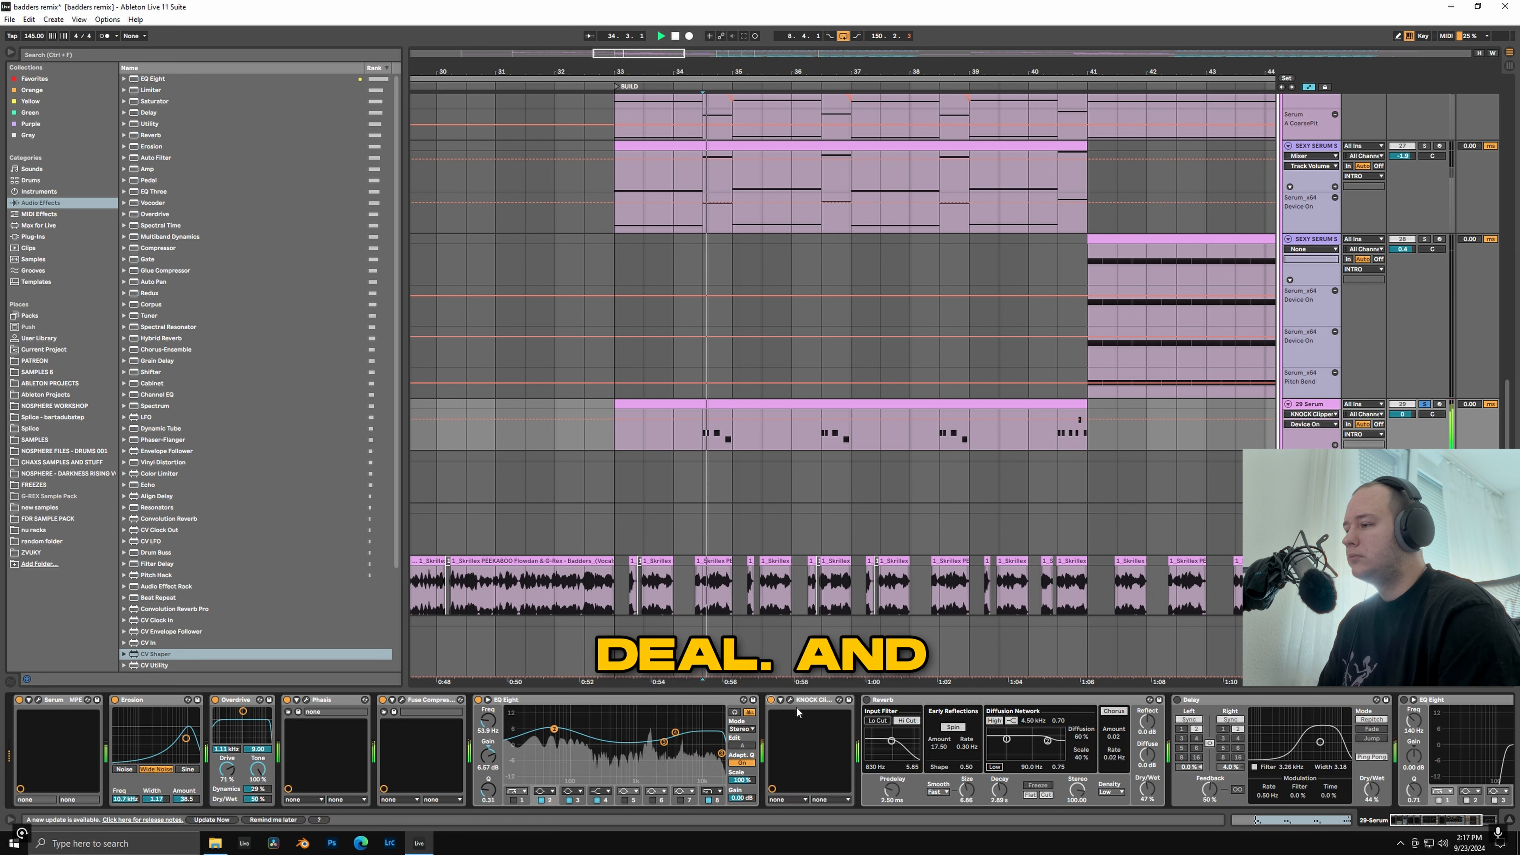
{"action": "key", "text": "space"}
Step: Reactivate the Reverb and the Delay on track 29, auditioning the sound after each one
{"action": "left_click", "coordinate": [866, 700]}
{"action": "key", "text": "space"}
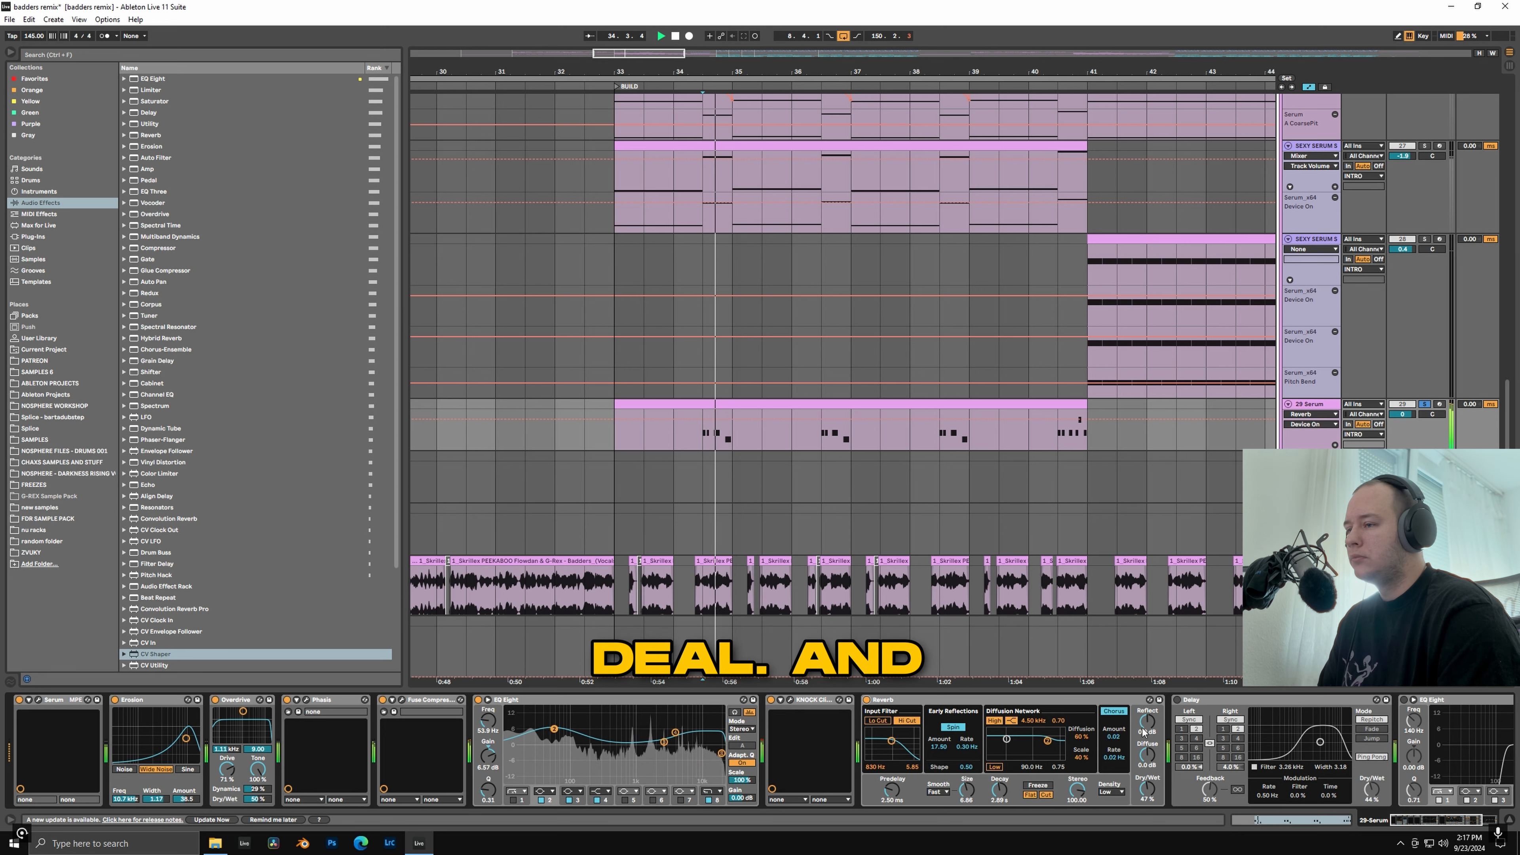
{"action": "key", "text": "space"}
{"action": "left_click", "coordinate": [1178, 700]}
{"action": "key", "text": "space"}
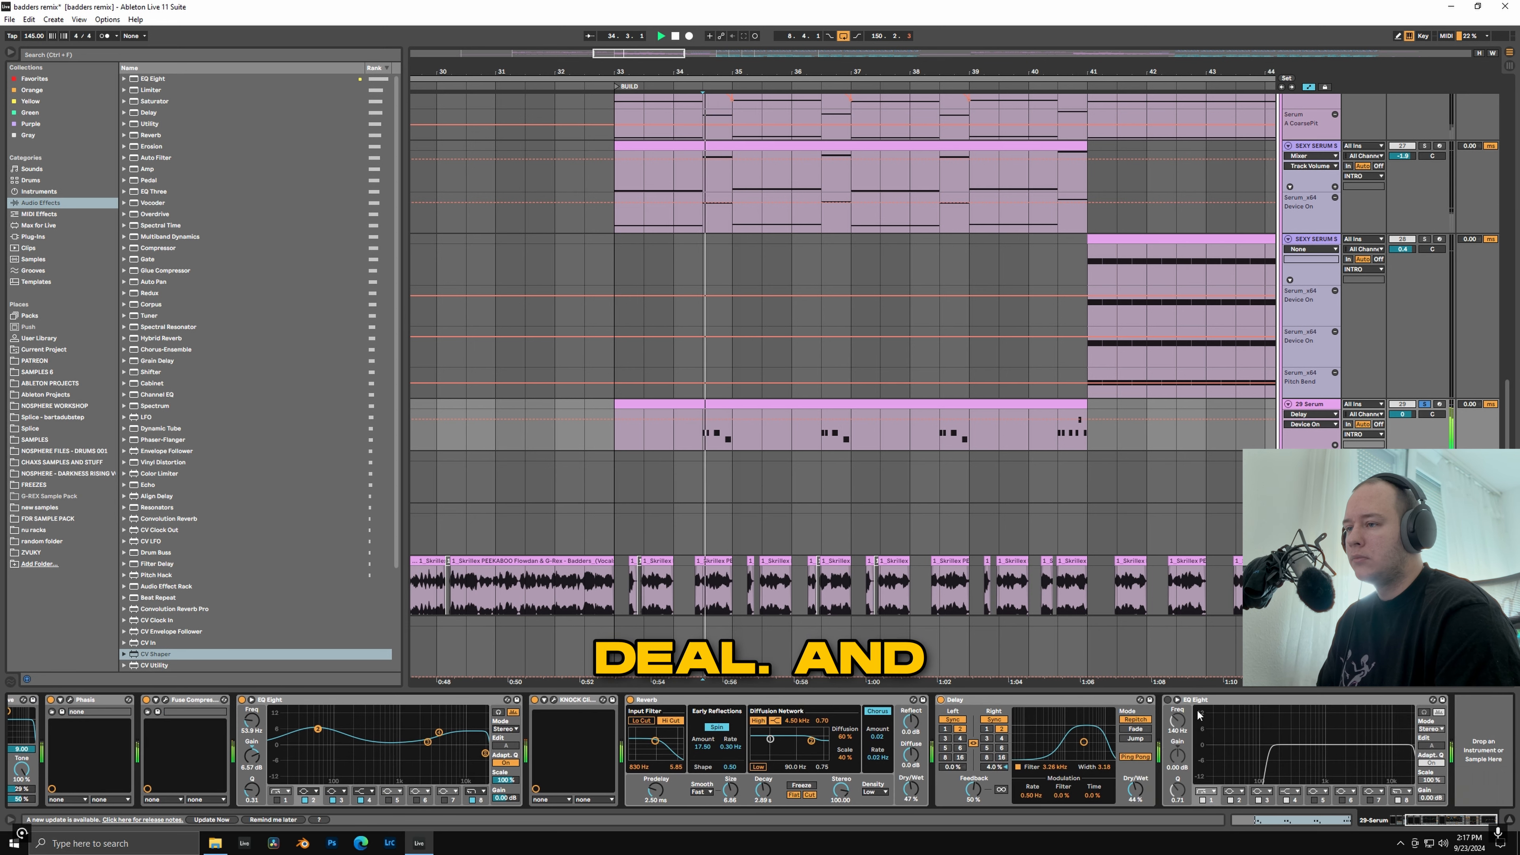
{"action": "key", "text": "space"}
Step: Reactivate the final EQ Eight, audition the full chain, and set track 29's volume to -17 dB
{"action": "left_click", "coordinate": [1170, 700]}
{"action": "key", "text": "space"}
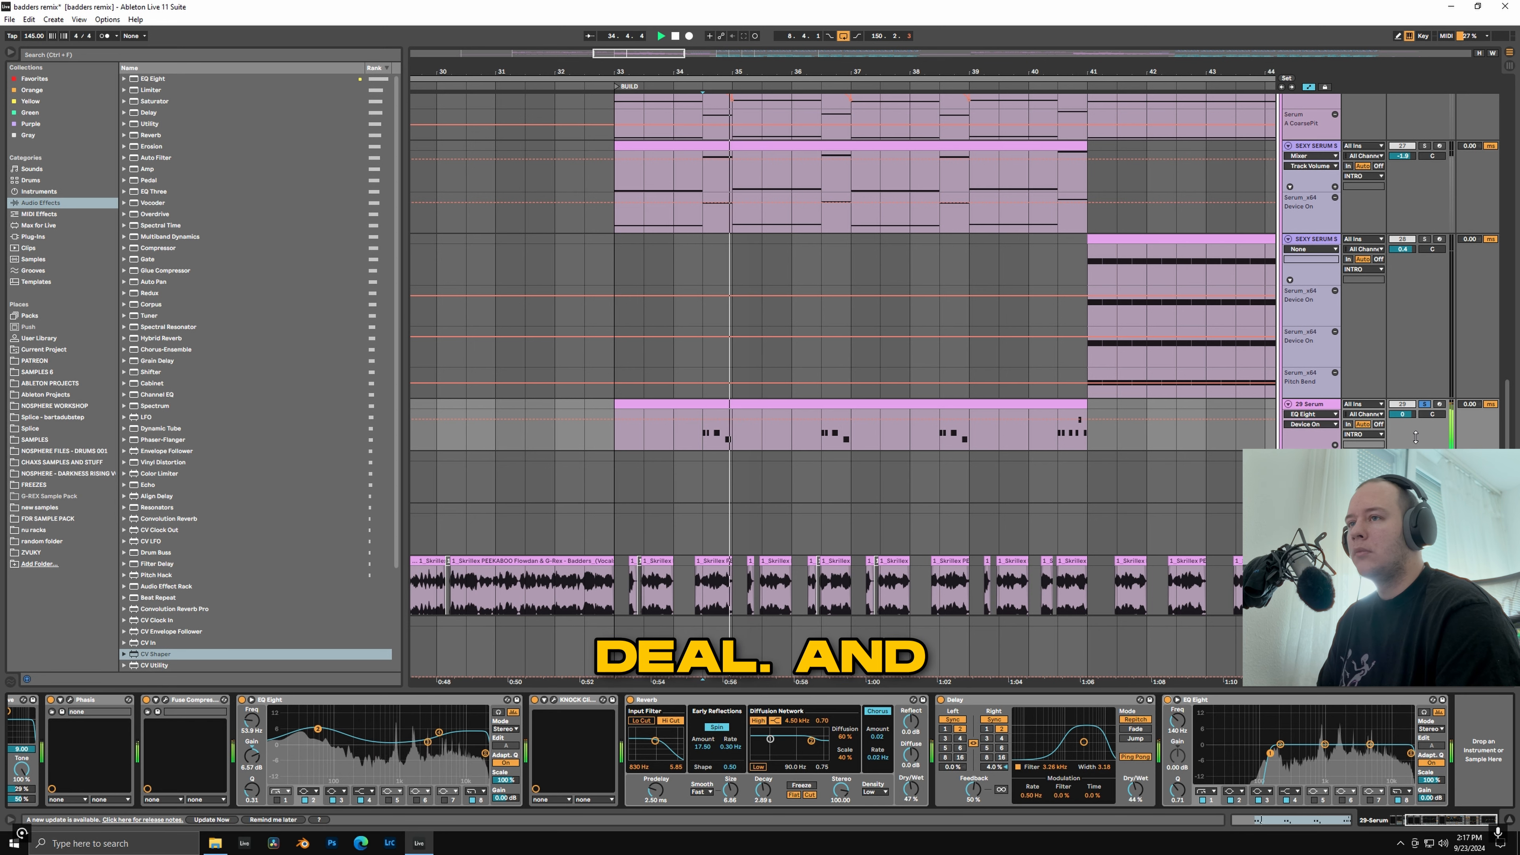
{"action": "left_click", "coordinate": [1403, 416]}
{"action": "type", "text": "-17"}
{"action": "key", "text": "Return"}
Step: Solo the chopped vocal track at bar 33, and solo and audition the KSHMR Exhaust track below it
{"action": "scroll", "coordinate": [772, 317], "scroll_direction": "down", "scroll_amount": 5}
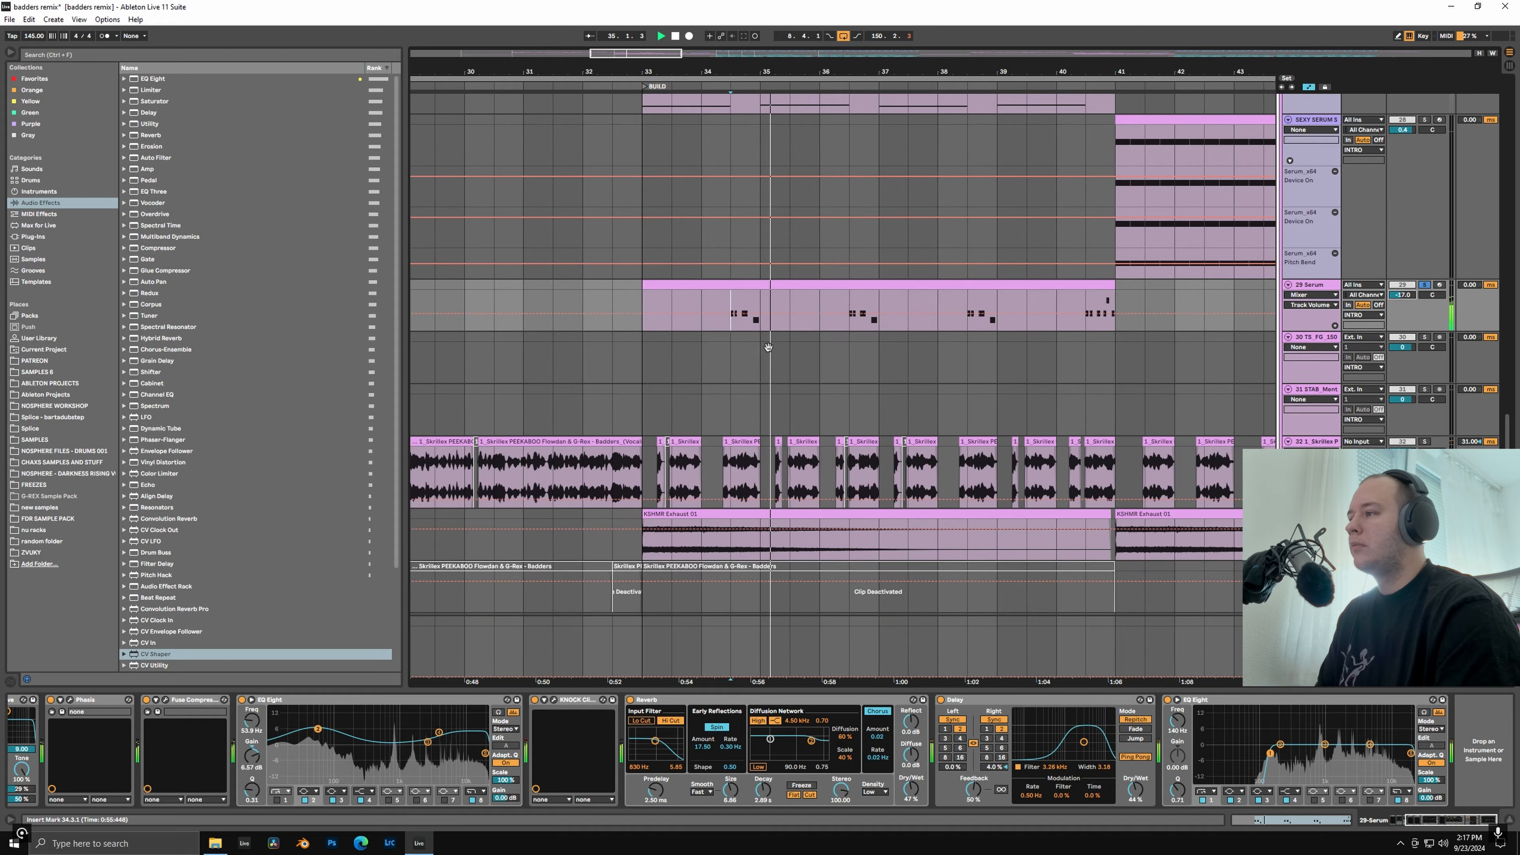
{"action": "left_click", "coordinate": [617, 435]}
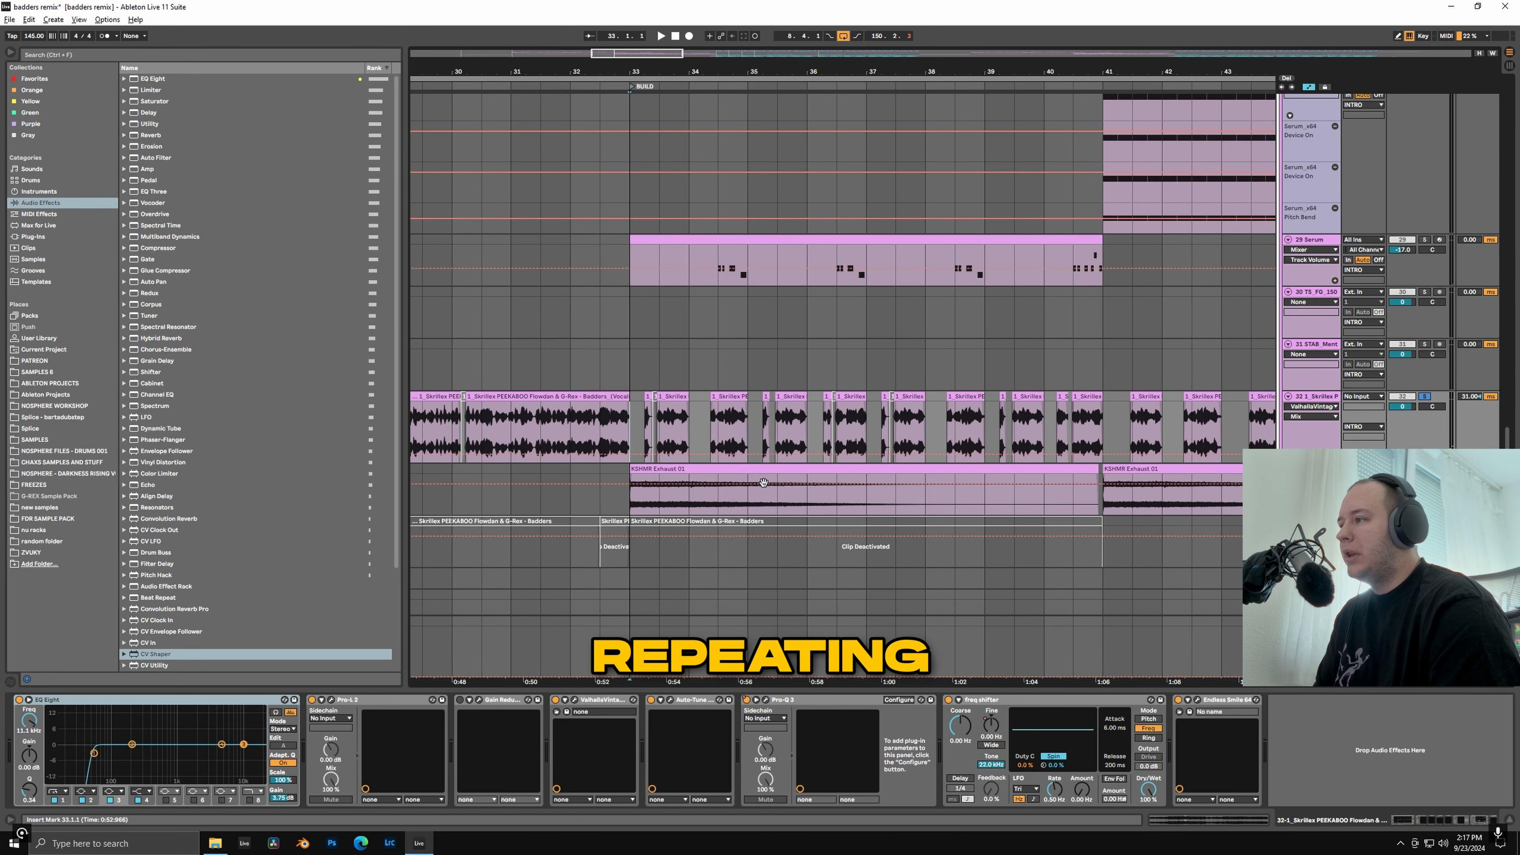
{"action": "scroll", "coordinate": [544, 405], "scroll_direction": "down", "scroll_amount": 3}
{"action": "left_click", "coordinate": [535, 393]}
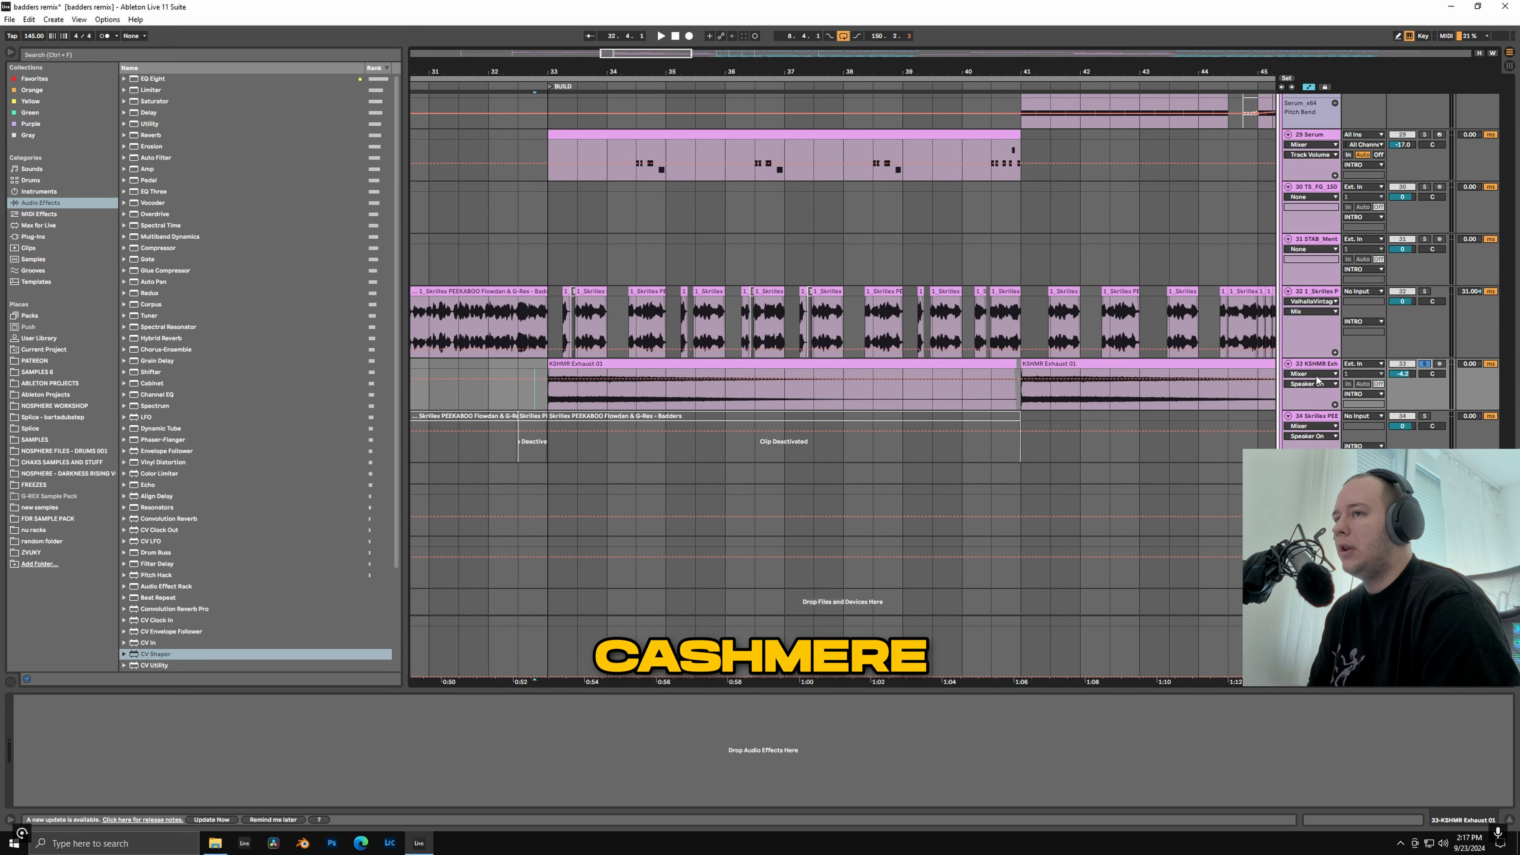
{"action": "scroll", "coordinate": [563, 409], "scroll_direction": "down", "scroll_amount": 5}
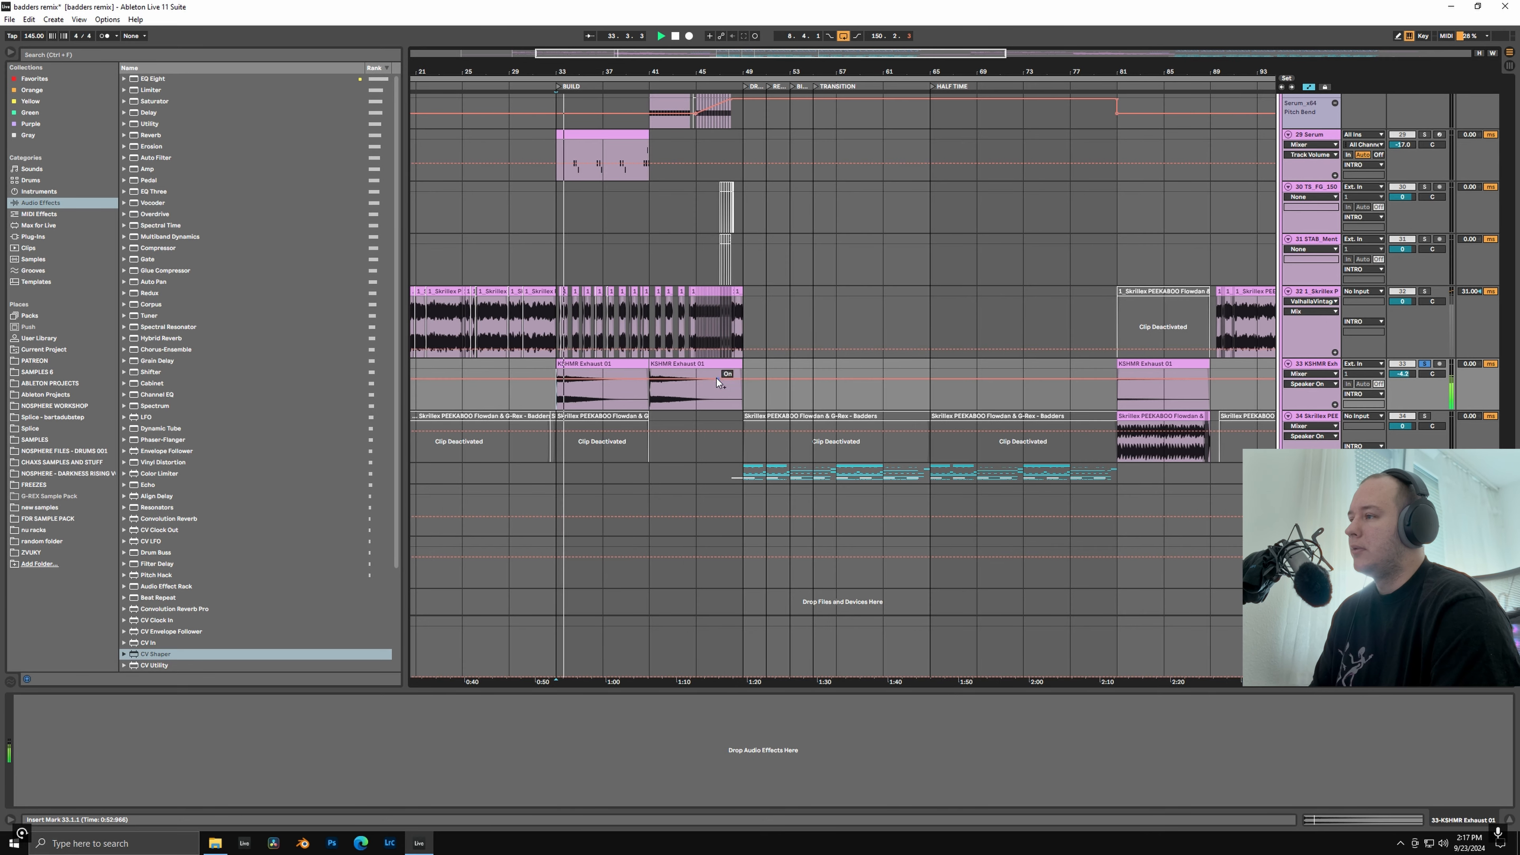
Step: Play the second half of BUILD from bar 41 with all tracks audible and view the second sub track's devices
{"action": "scroll", "coordinate": [1465, 338], "scroll_direction": "up", "scroll_amount": 5}
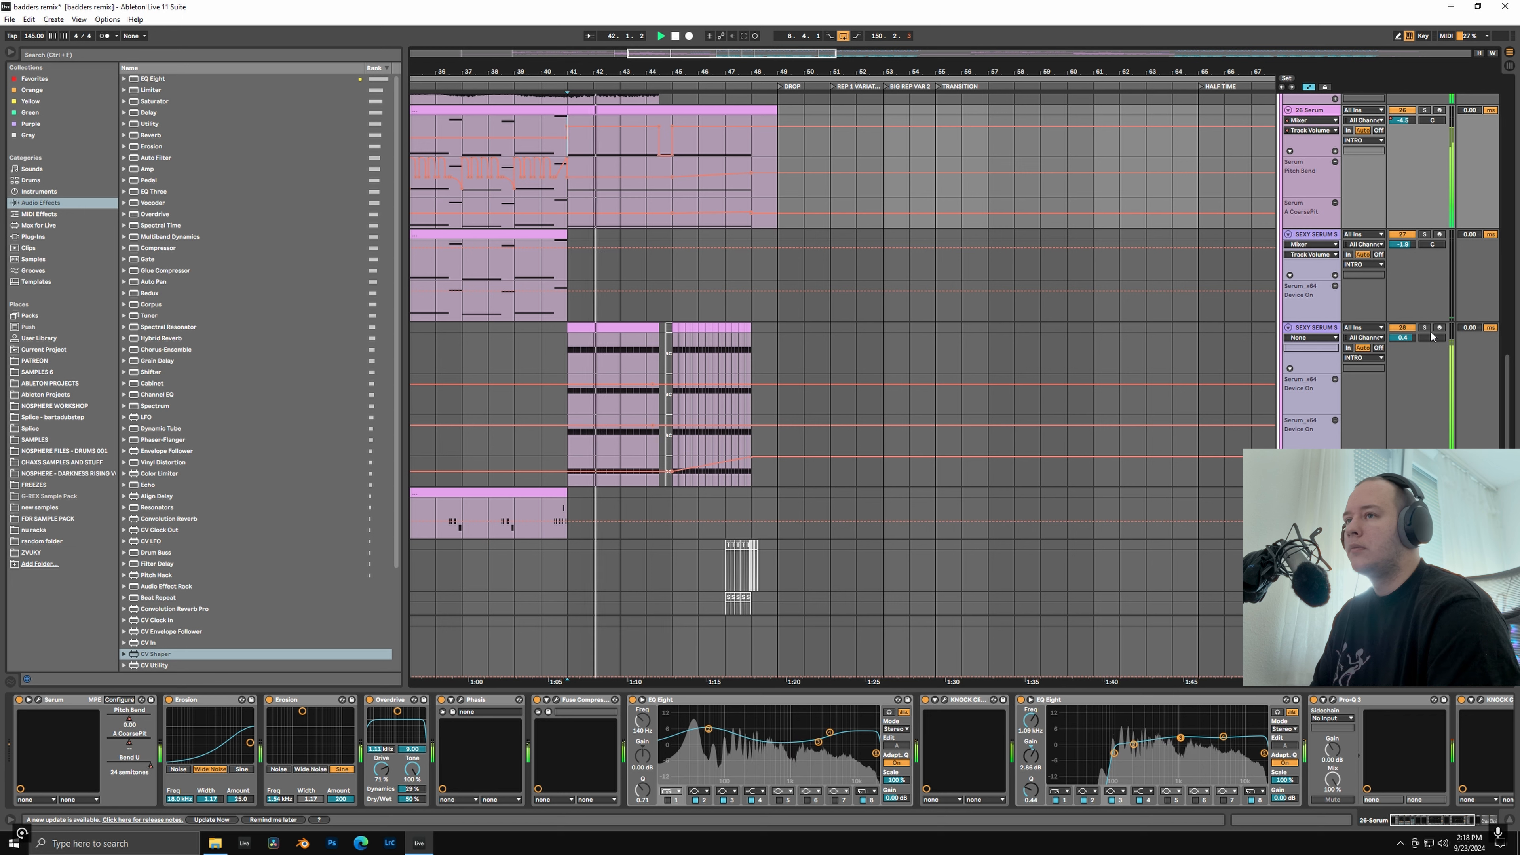
{"action": "left_click", "coordinate": [772, 316]}
{"action": "left_click", "coordinate": [979, 329]}
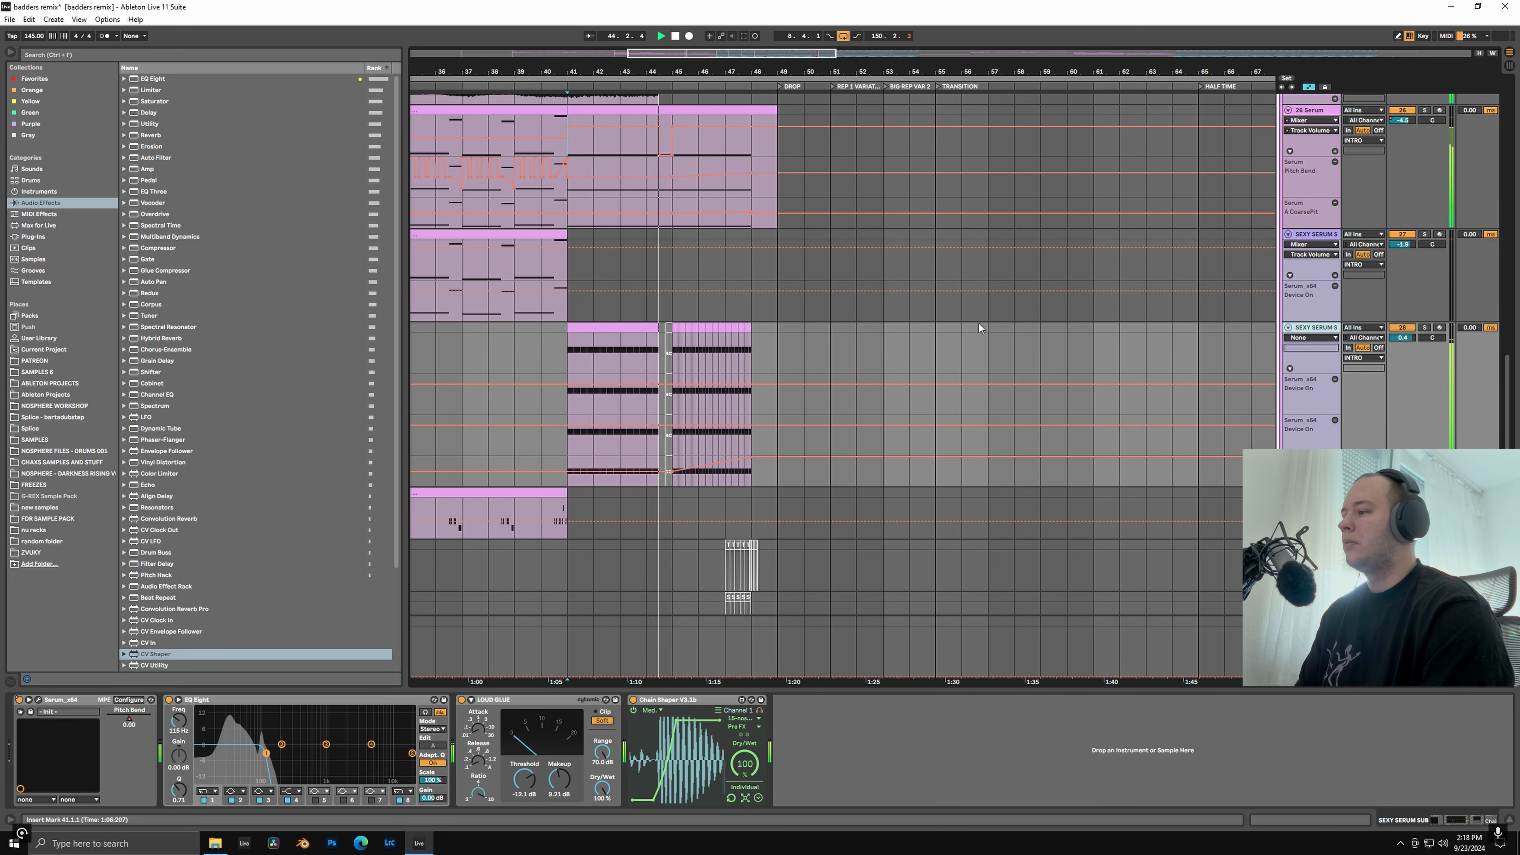
Step: Look over the drum, bass and vocal tracks while BUILD's ending plays, and select the DROP group just before bar 49
{"action": "scroll", "coordinate": [777, 313], "scroll_direction": "up", "scroll_amount": 6}
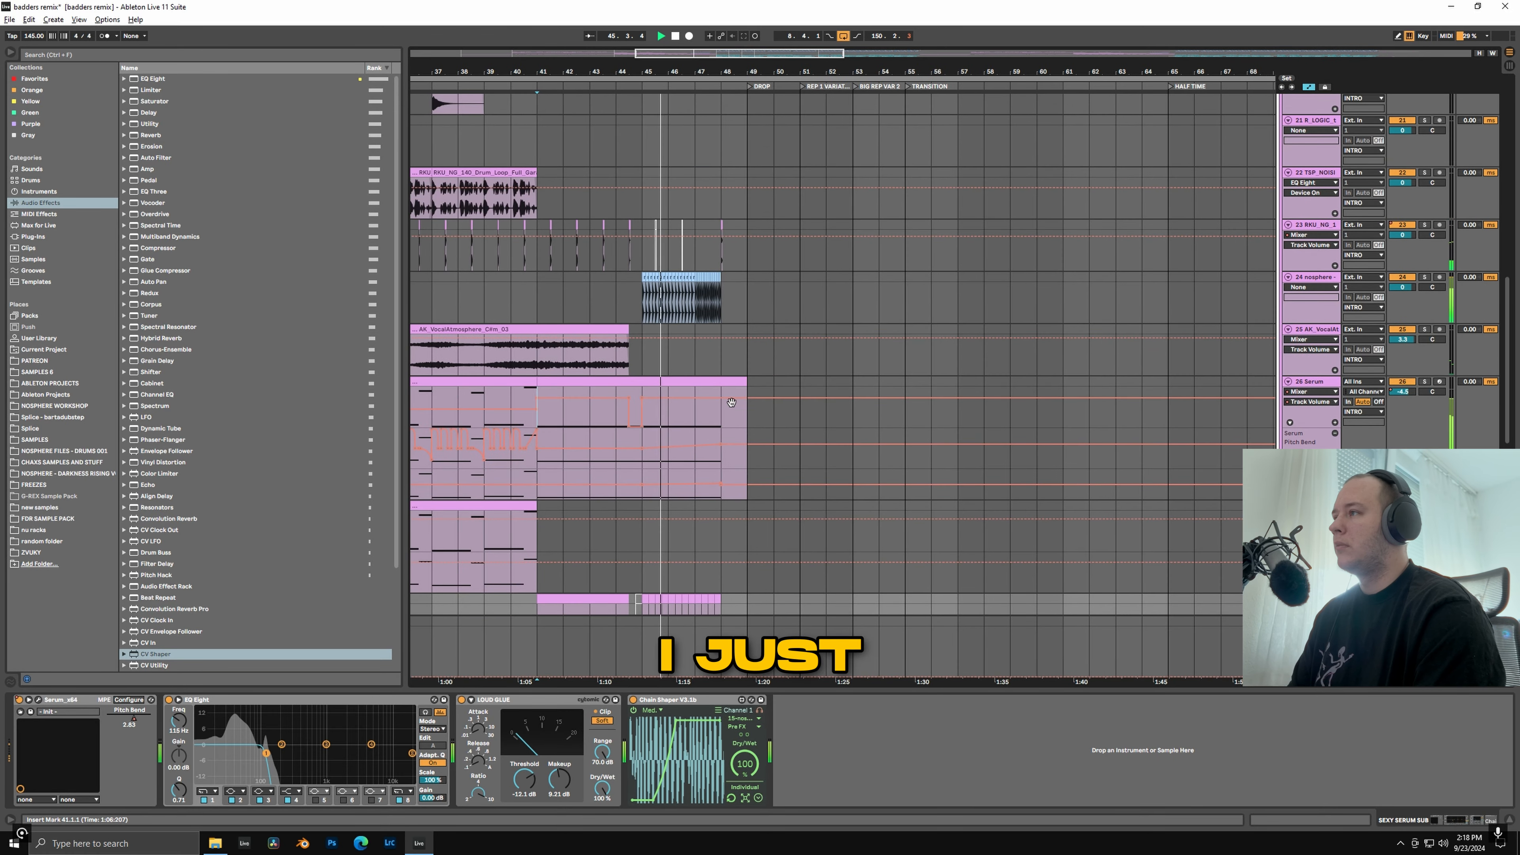
{"action": "scroll", "coordinate": [731, 402], "scroll_direction": "down", "scroll_amount": 10}
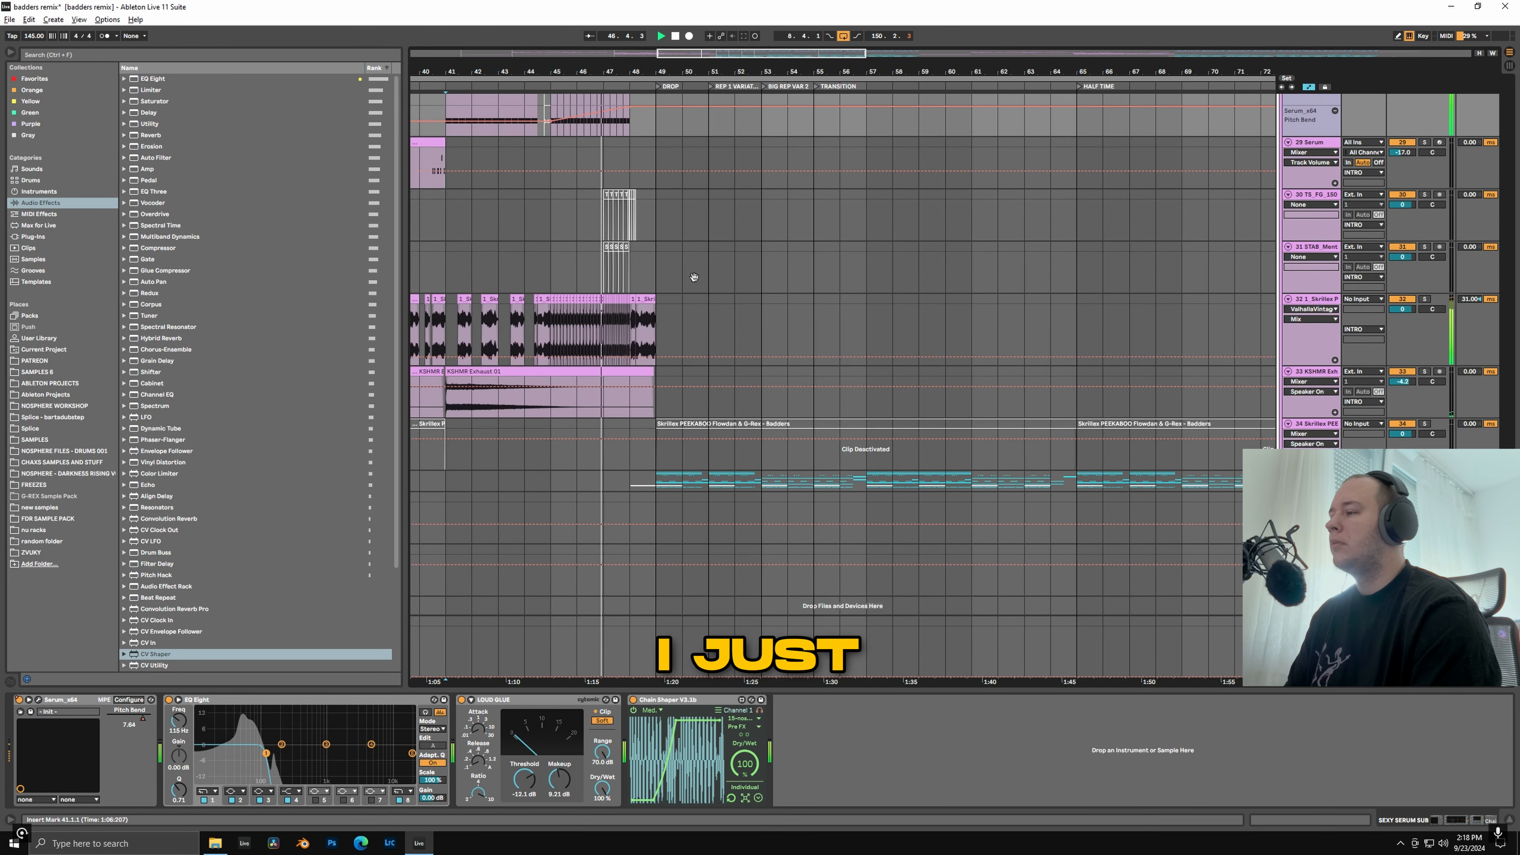
{"action": "scroll", "coordinate": [694, 279], "scroll_direction": "down", "scroll_amount": 1}
{"action": "left_click", "coordinate": [599, 476]}
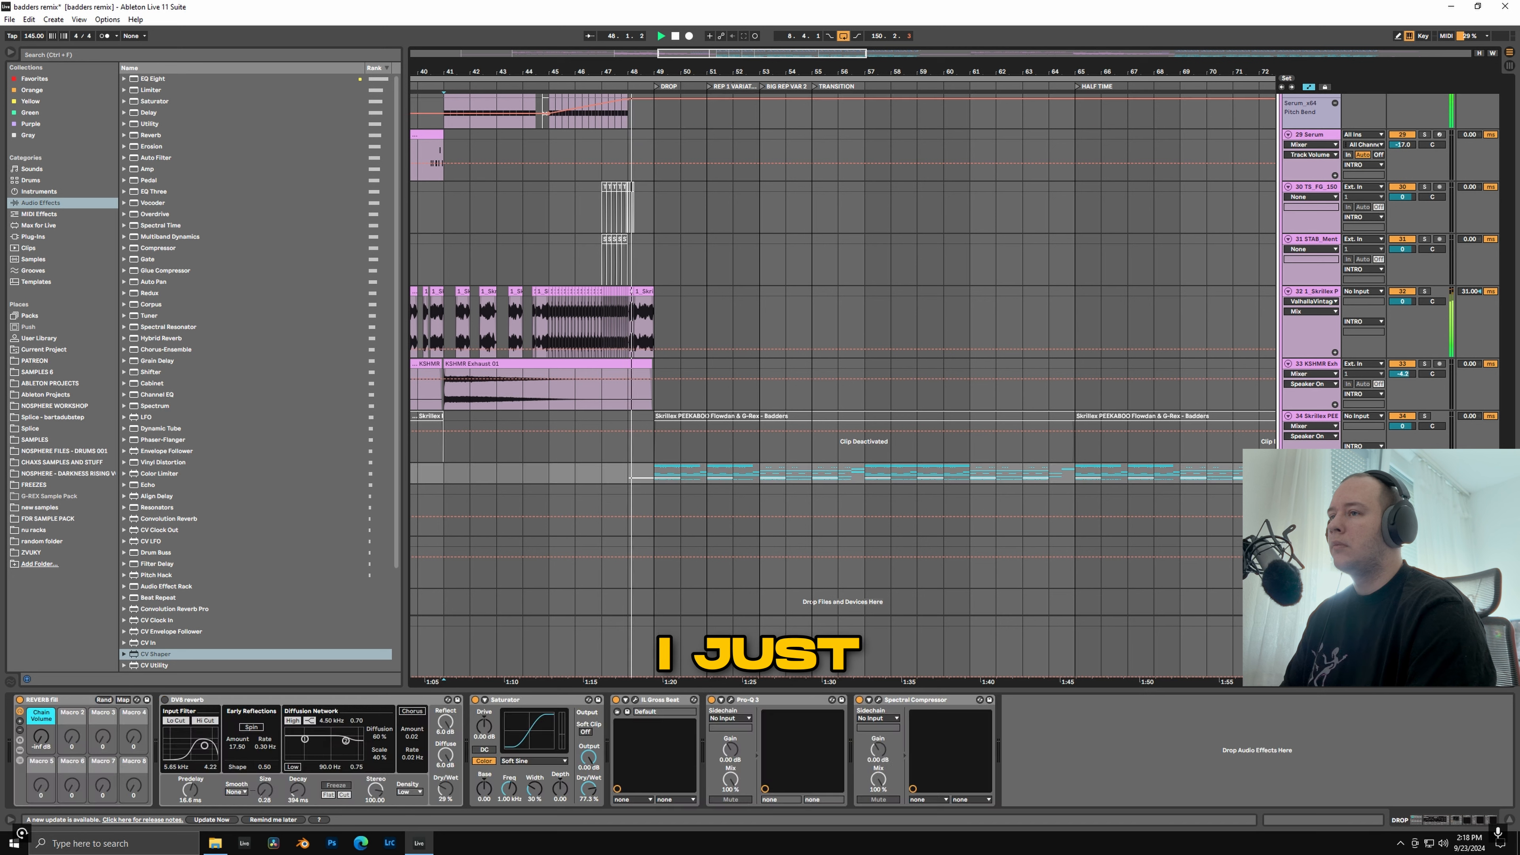
Step: Play the DROP section from bar 49 and look over its automation, Serum and frozen tracks
{"action": "scroll", "coordinate": [678, 266], "scroll_direction": "down", "scroll_amount": 4}
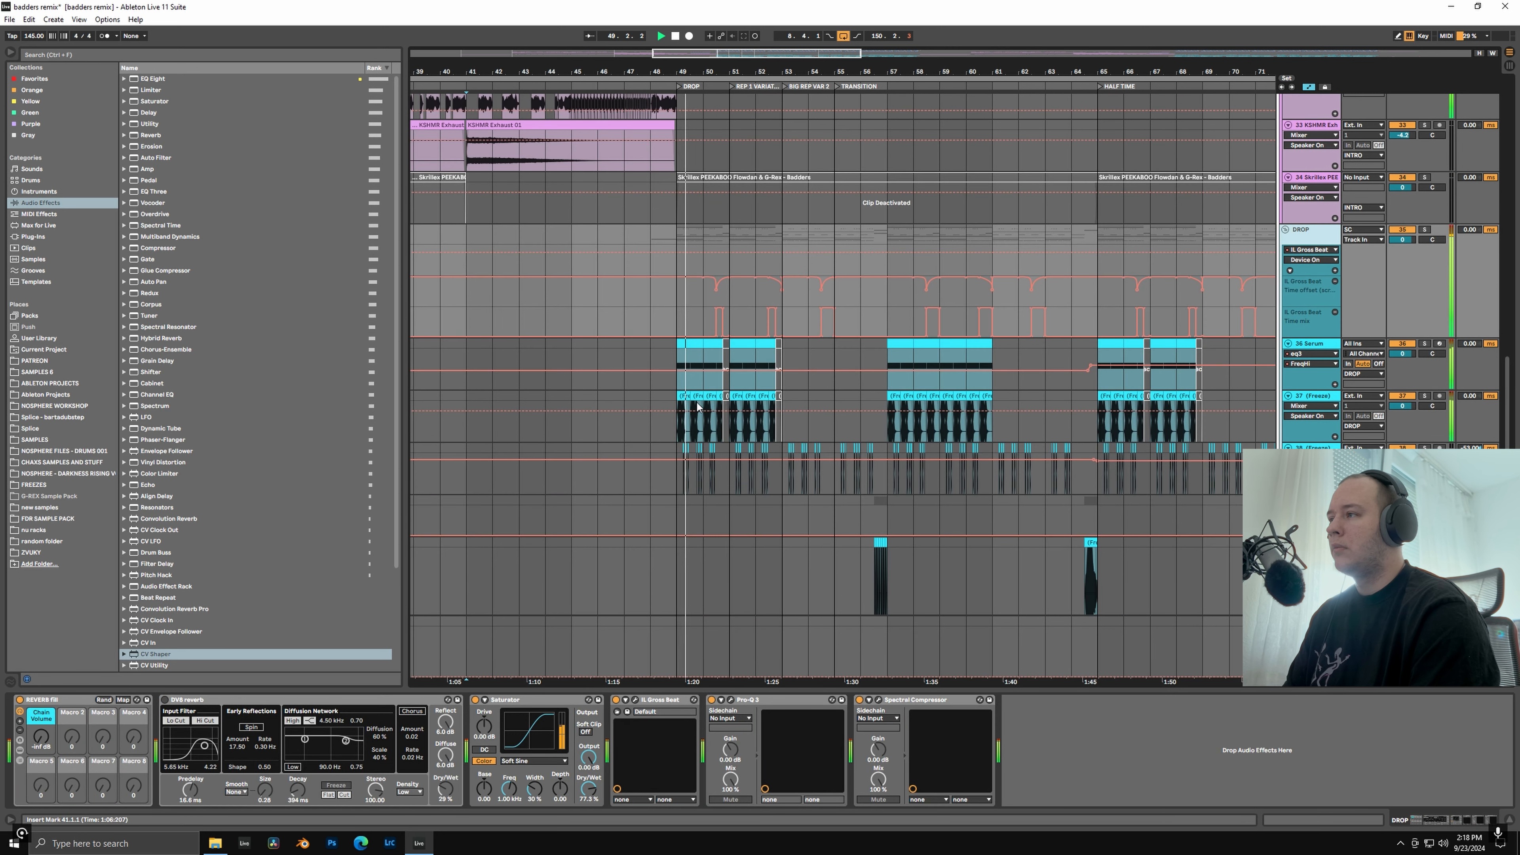
{"action": "scroll", "coordinate": [697, 408], "scroll_direction": "up", "scroll_amount": 4}
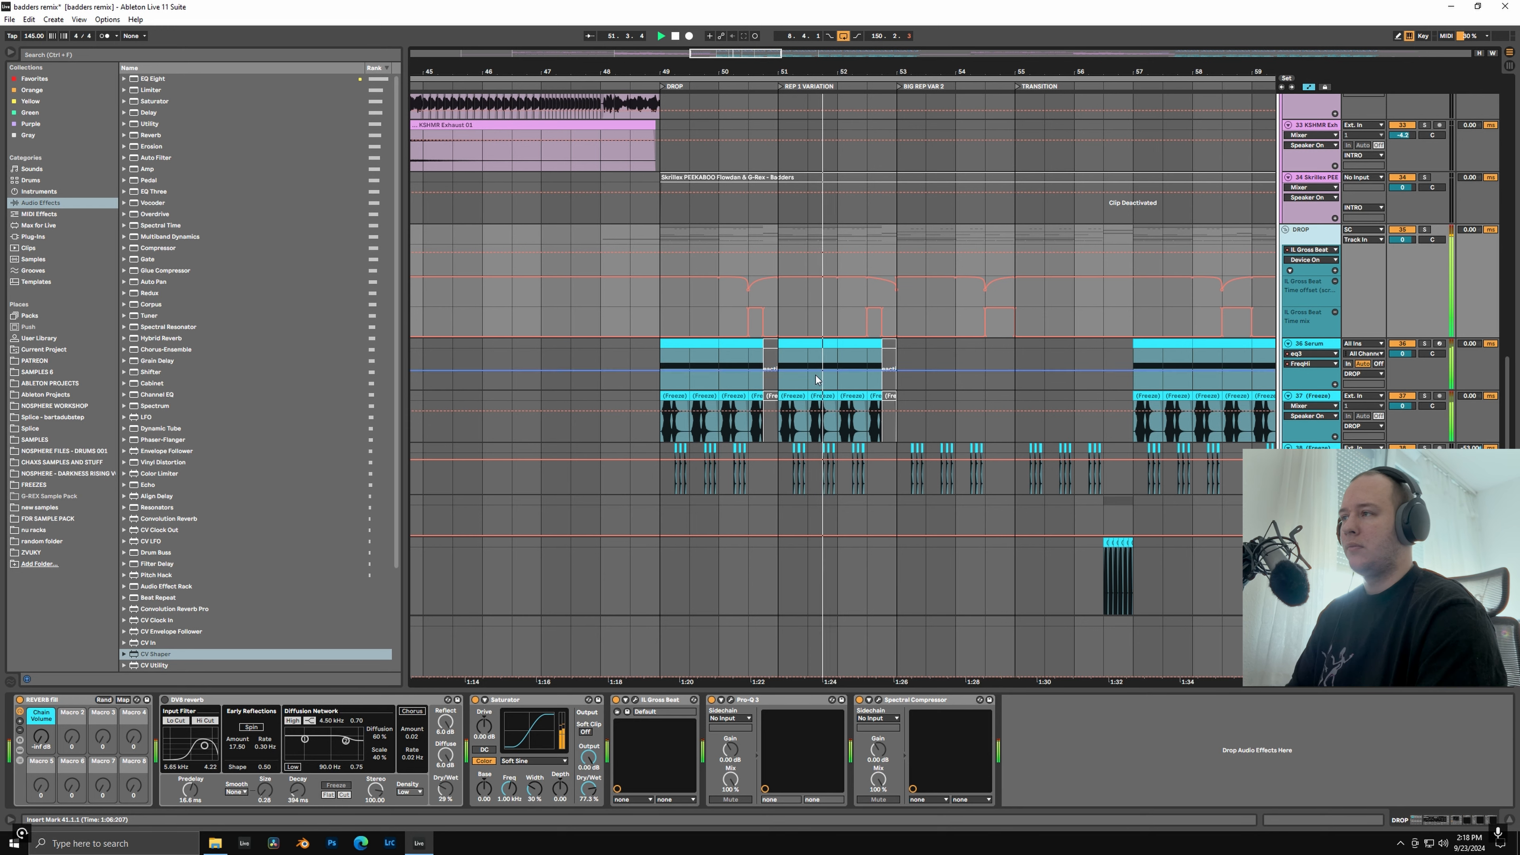
{"action": "scroll", "coordinate": [817, 379], "scroll_direction": "down", "scroll_amount": 8}
{"action": "scroll", "coordinate": [791, 326], "scroll_direction": "up", "scroll_amount": 6}
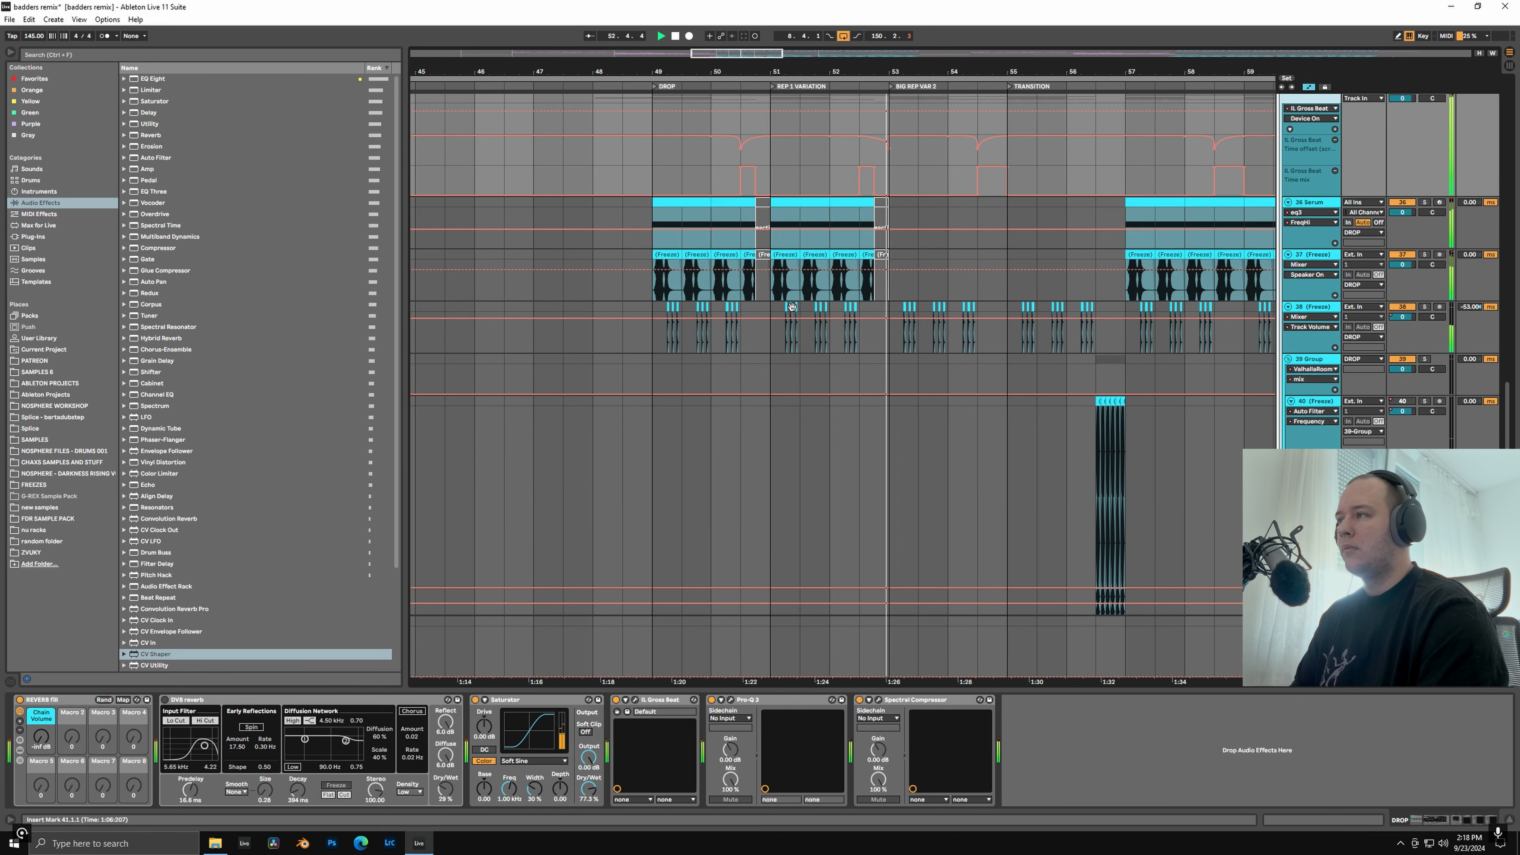
{"action": "scroll", "coordinate": [792, 295], "scroll_direction": "up", "scroll_amount": 3}
Step: Solo track 36 Serum at bar 49, open its Serum instrument, and audition the bass
{"action": "left_click", "coordinate": [656, 348]}
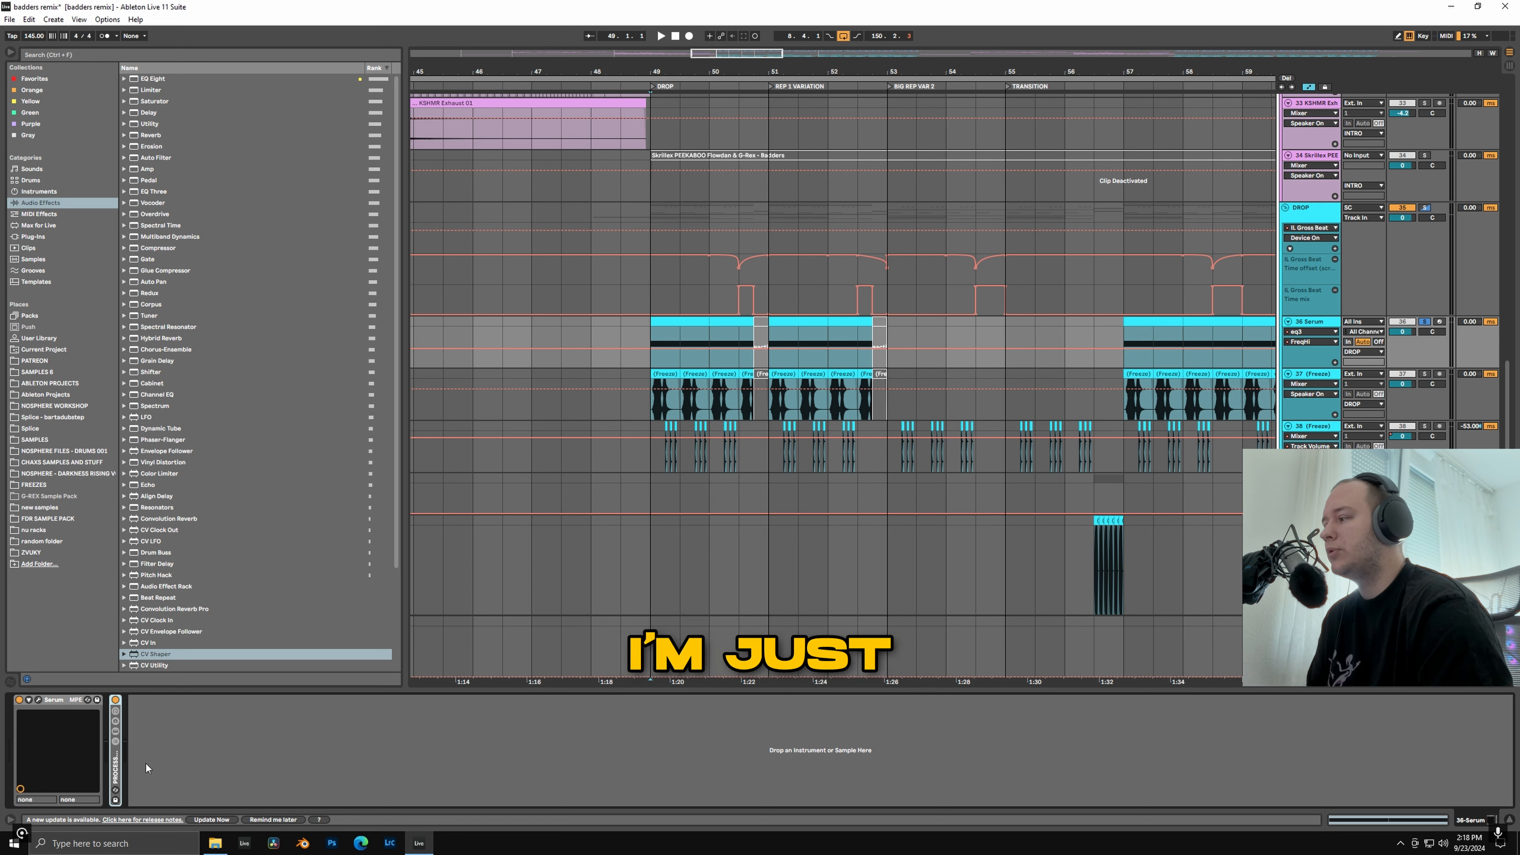
{"action": "left_click", "coordinate": [38, 699]}
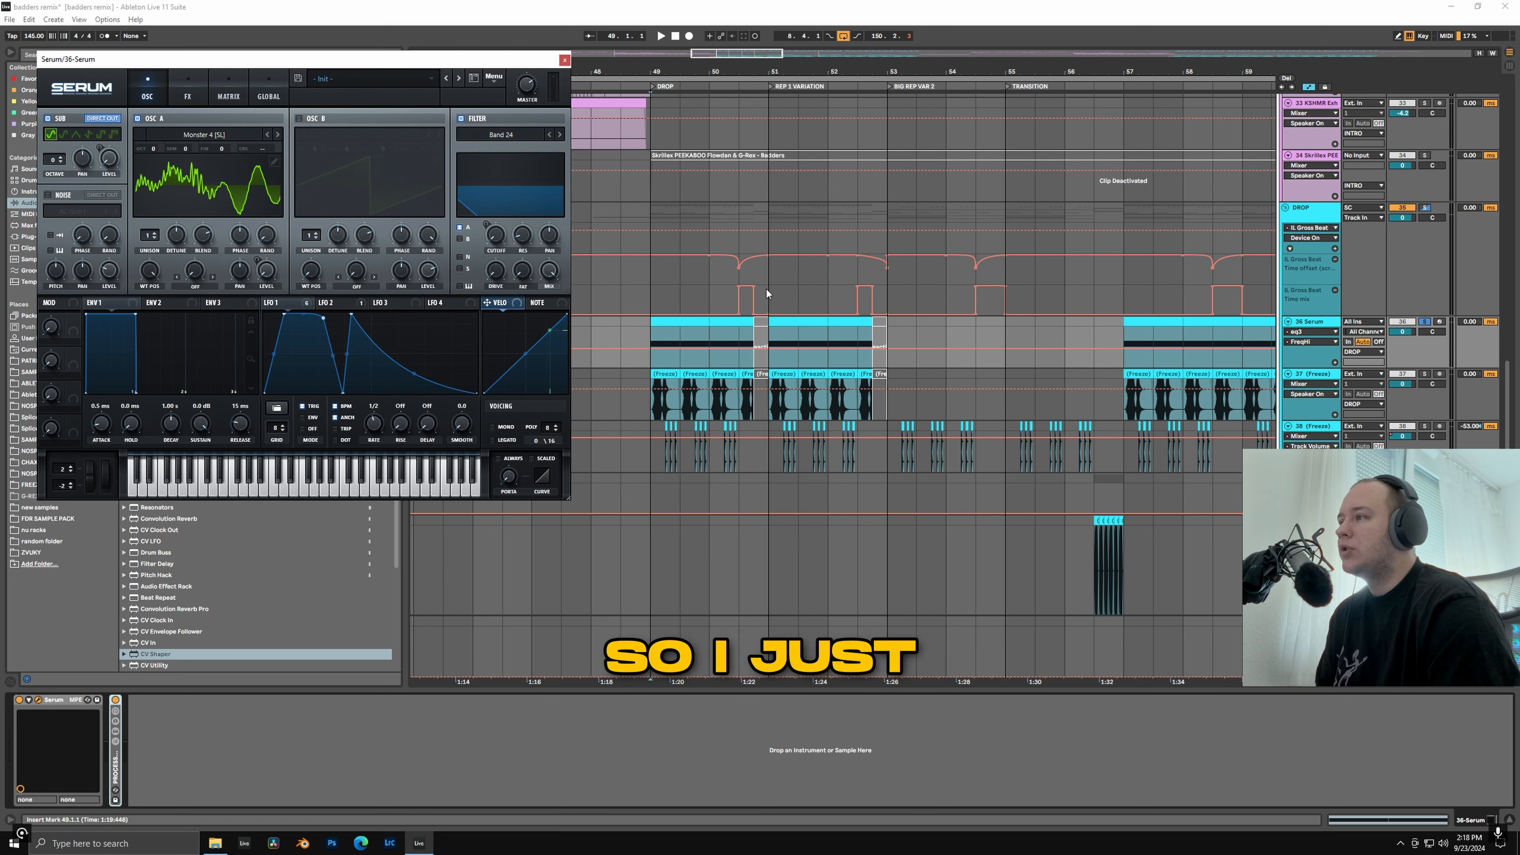
{"action": "scroll", "coordinate": [708, 290], "scroll_direction": "down", "scroll_amount": 3}
{"action": "scroll", "coordinate": [772, 305], "scroll_direction": "up", "scroll_amount": 3}
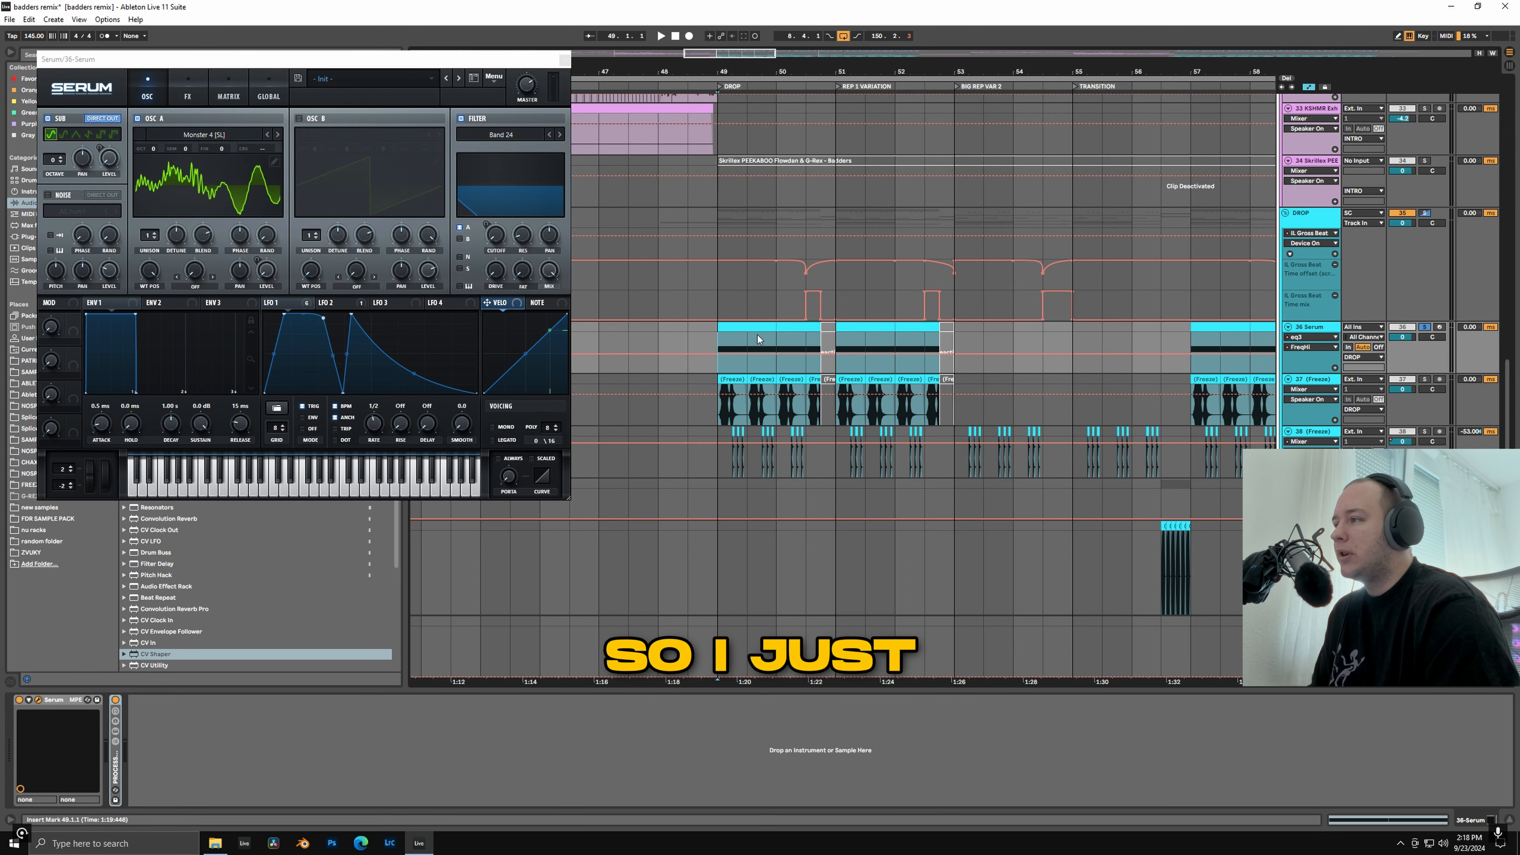
{"action": "key", "text": "space"}
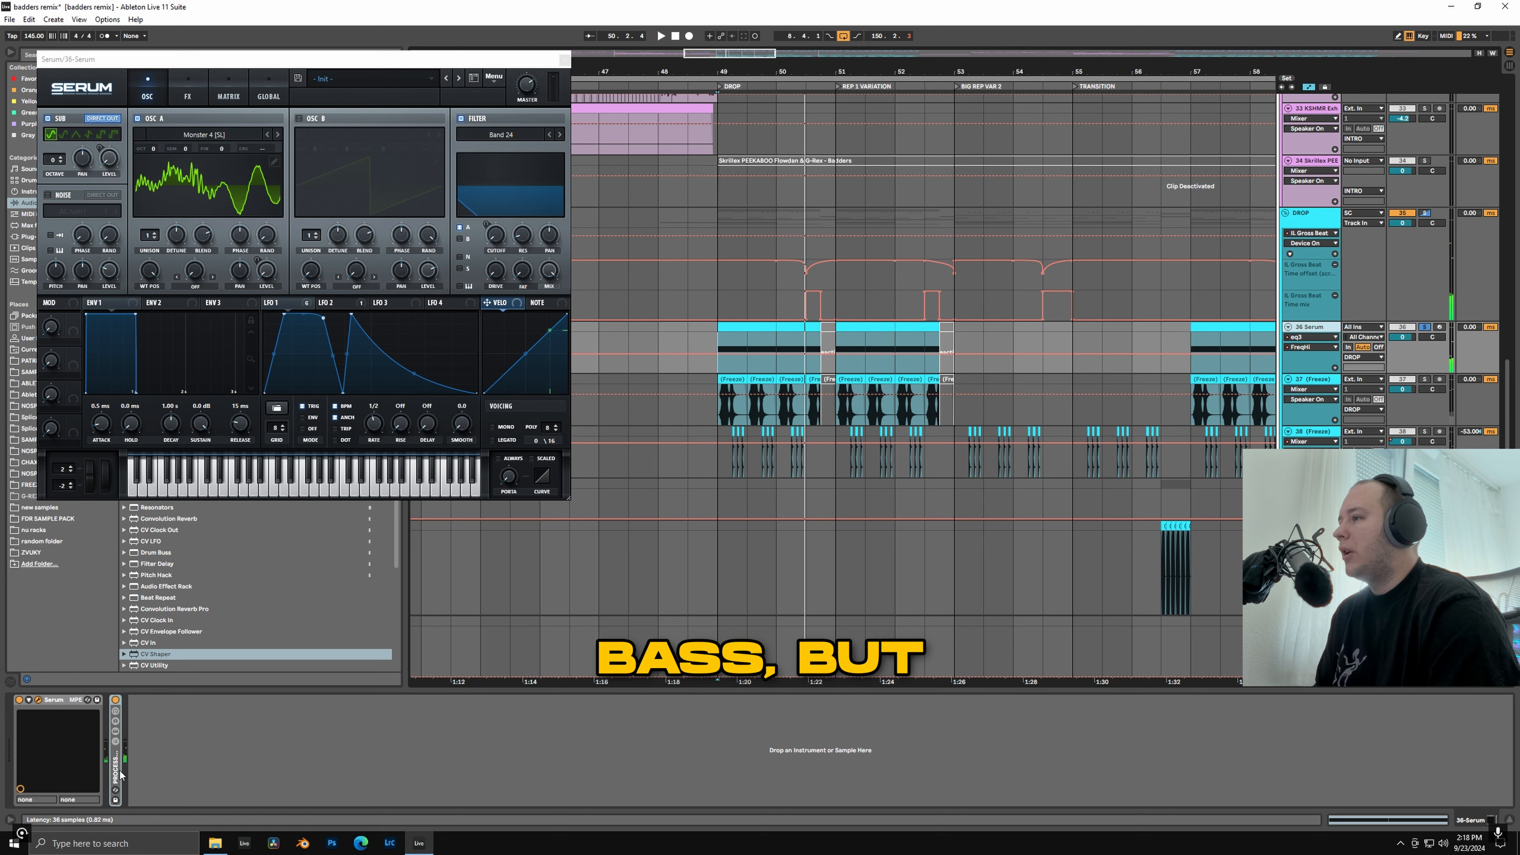
{"action": "key", "text": "space"}
Step: Solo frozen track 37, audition it together with track 36, and show the DROP group's devices
{"action": "left_click", "coordinate": [755, 368]}
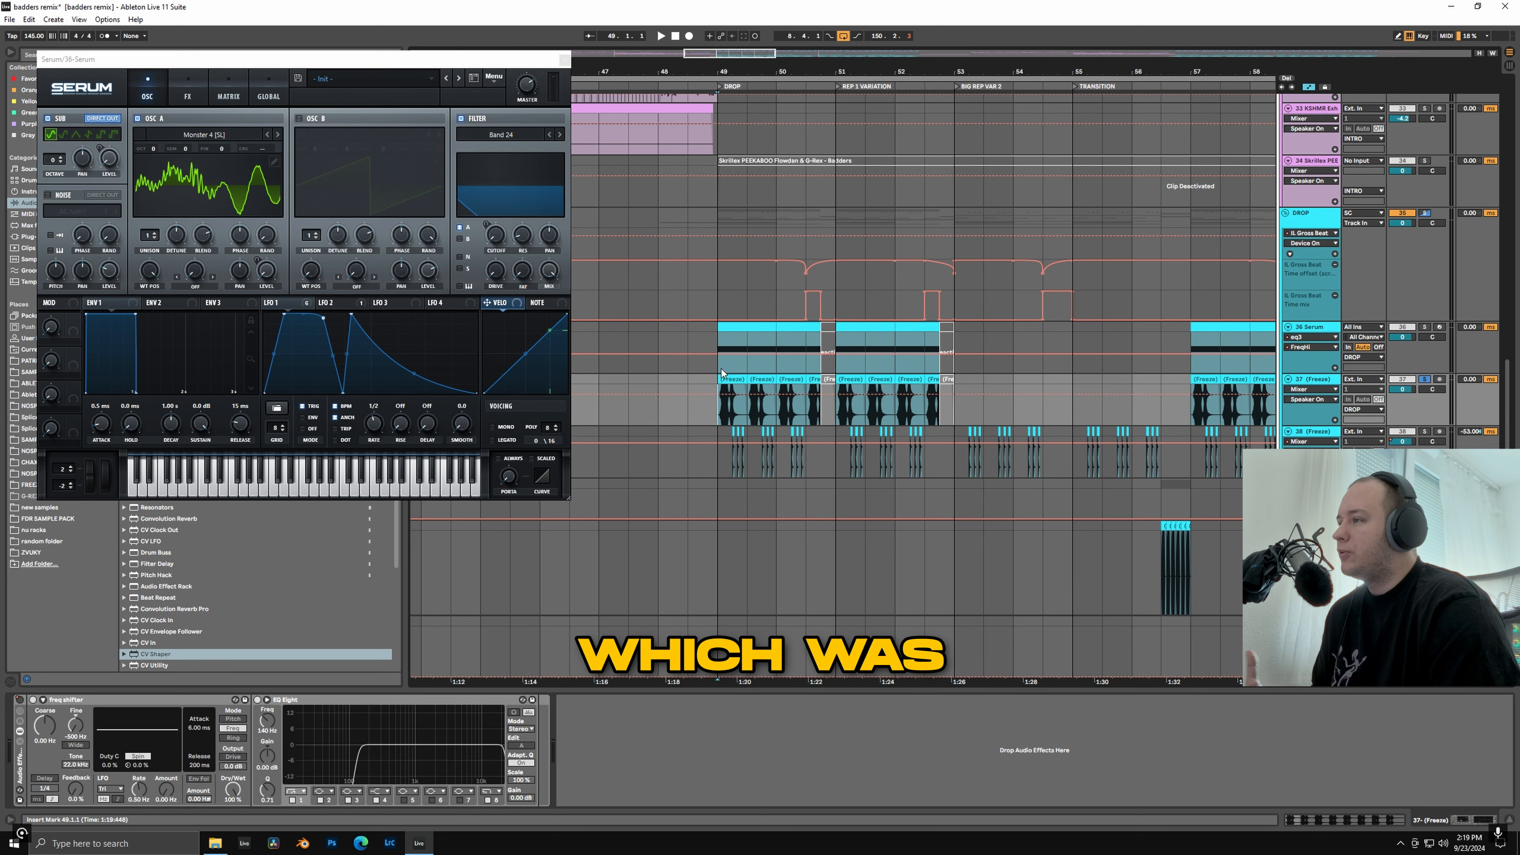
{"action": "key", "text": "space"}
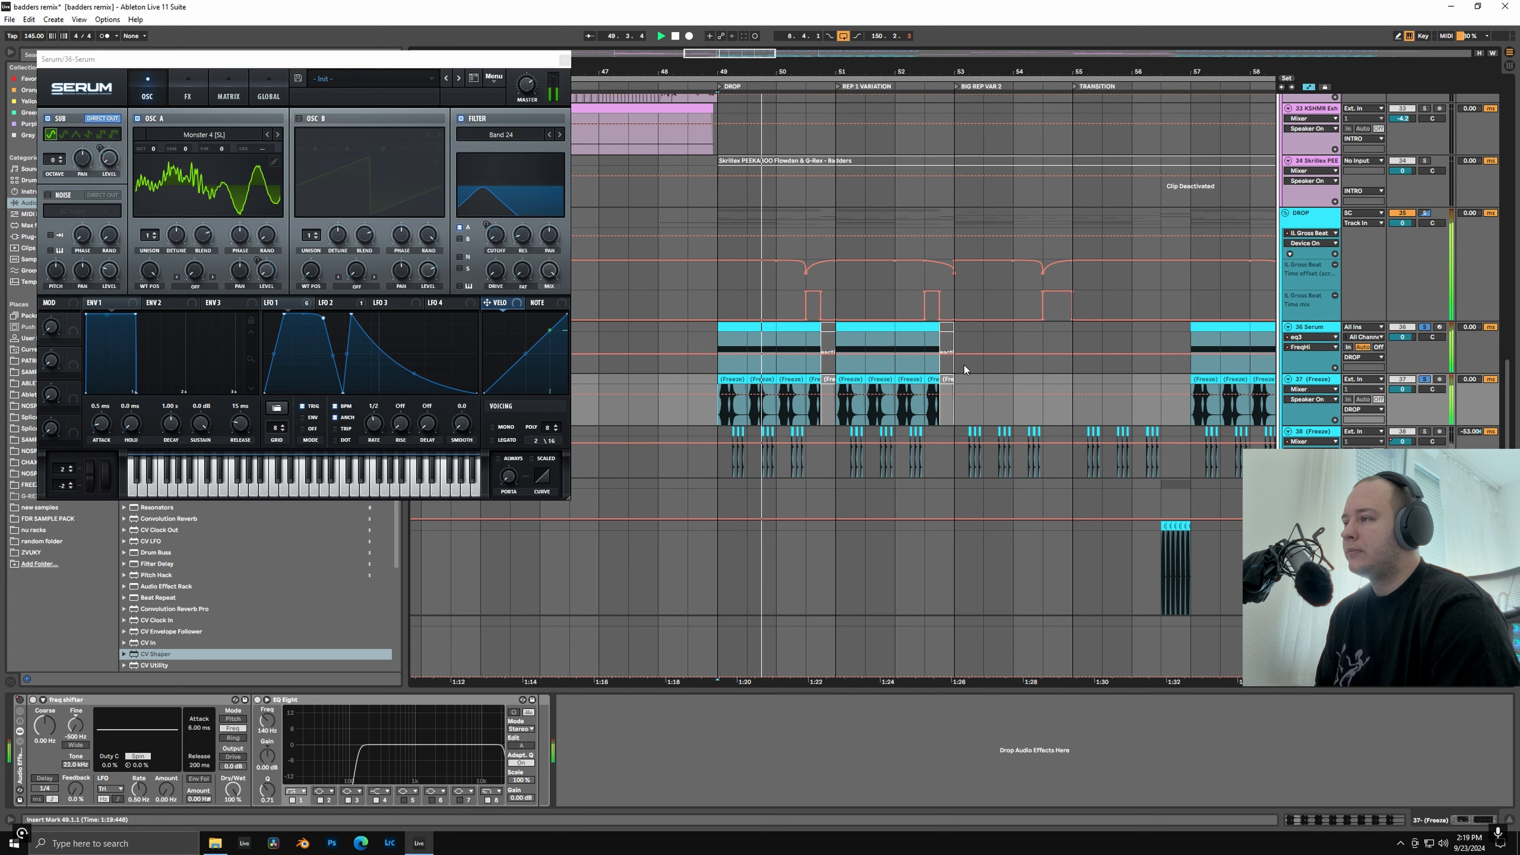
{"action": "left_click", "coordinate": [760, 377]}
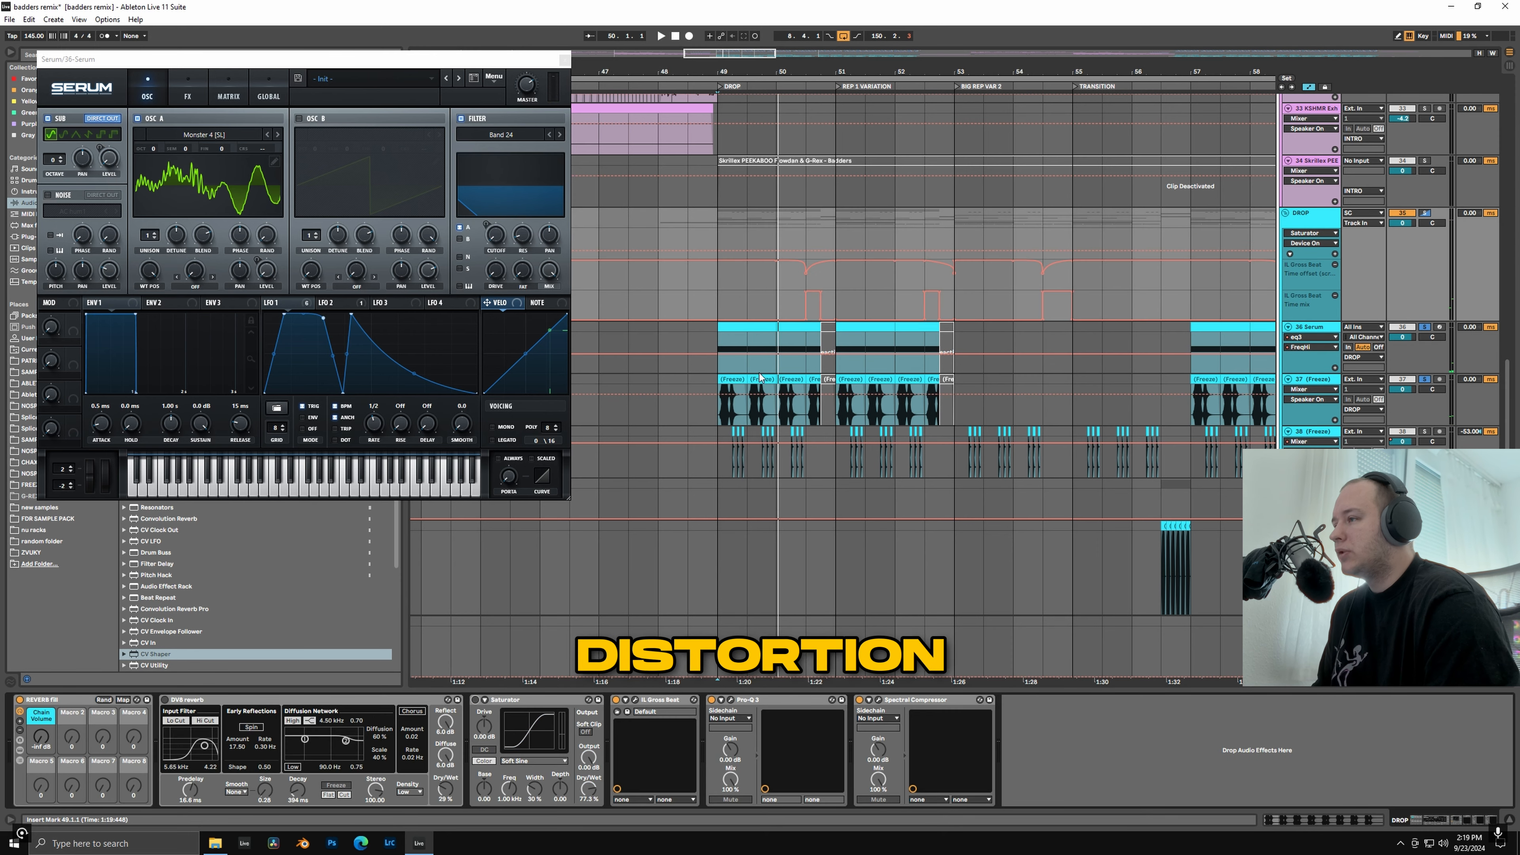
Step: Unfold the PROCESSOR v3 rack on track 36 and fold its individual devices, including DV8 reverb and the stereoizer
{"action": "left_click", "coordinate": [1323, 342]}
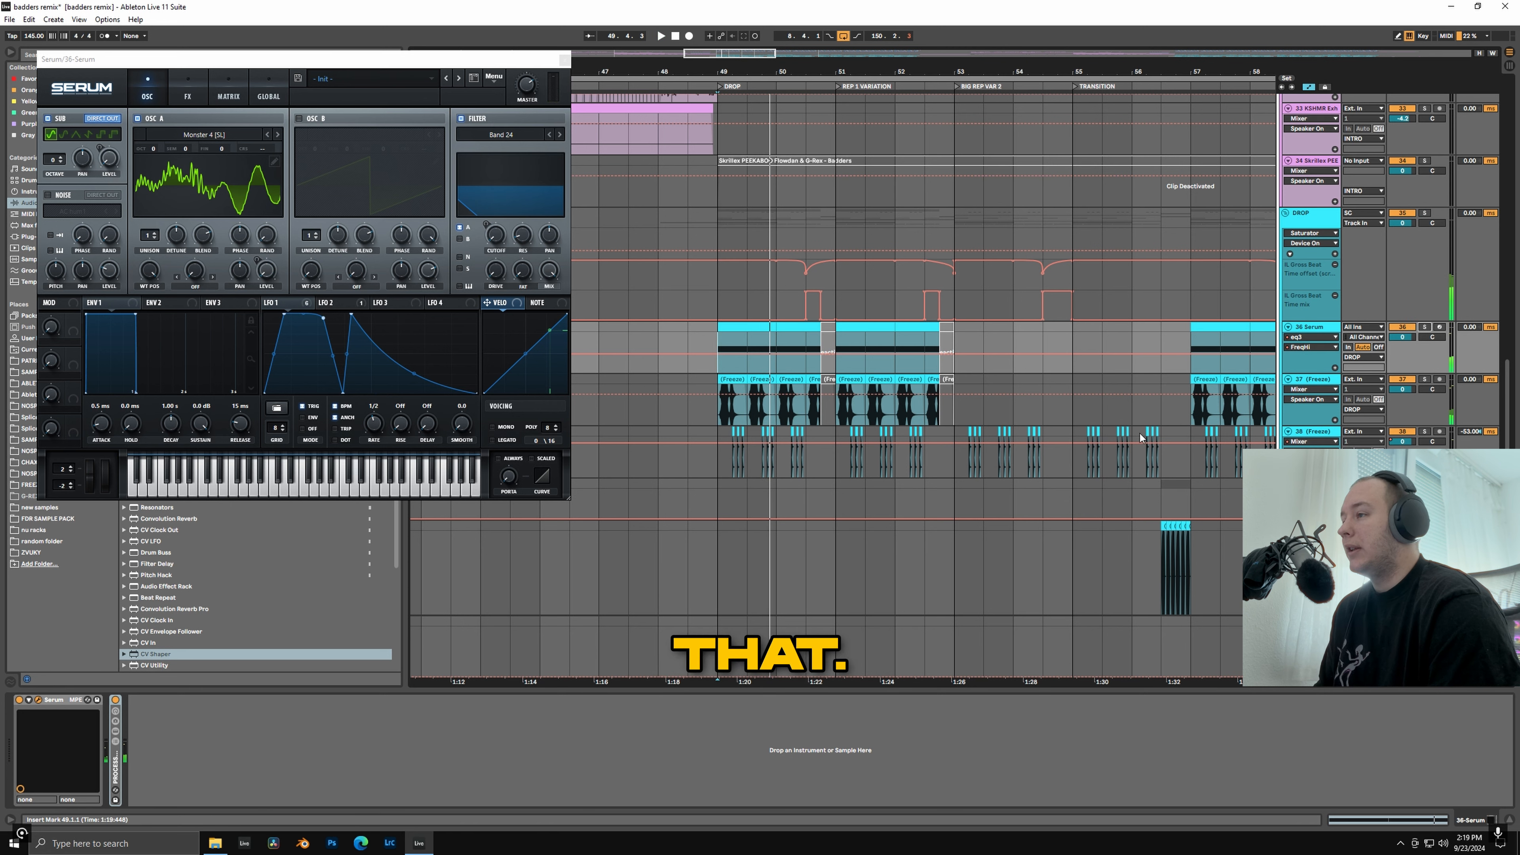
{"action": "double_click", "coordinate": [120, 772]}
{"action": "left_click", "coordinate": [383, 703]}
{"action": "double_click", "coordinate": [384, 703]}
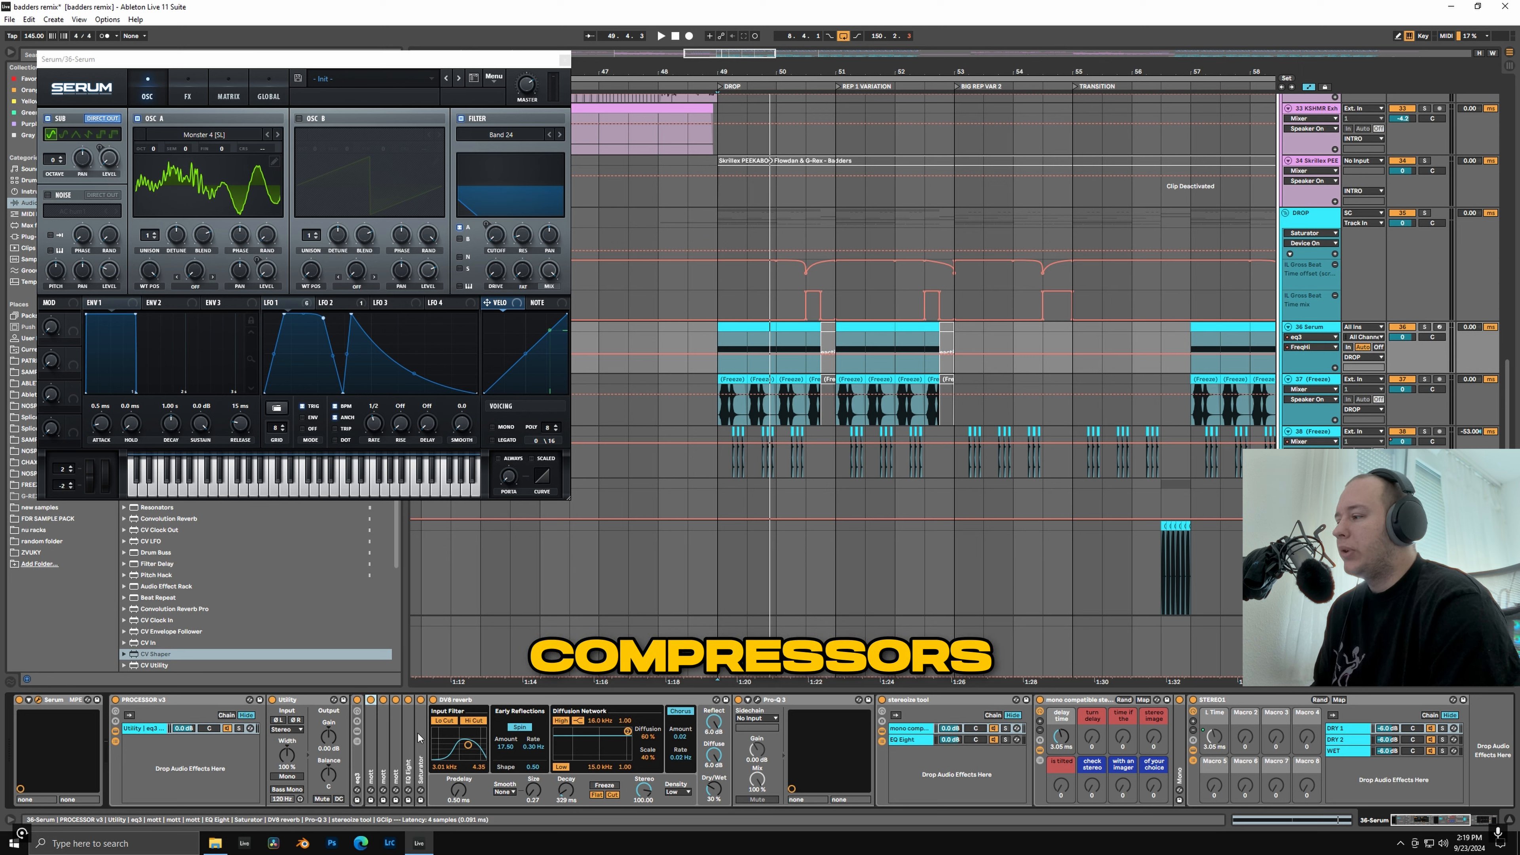
{"action": "double_click", "coordinate": [528, 700]}
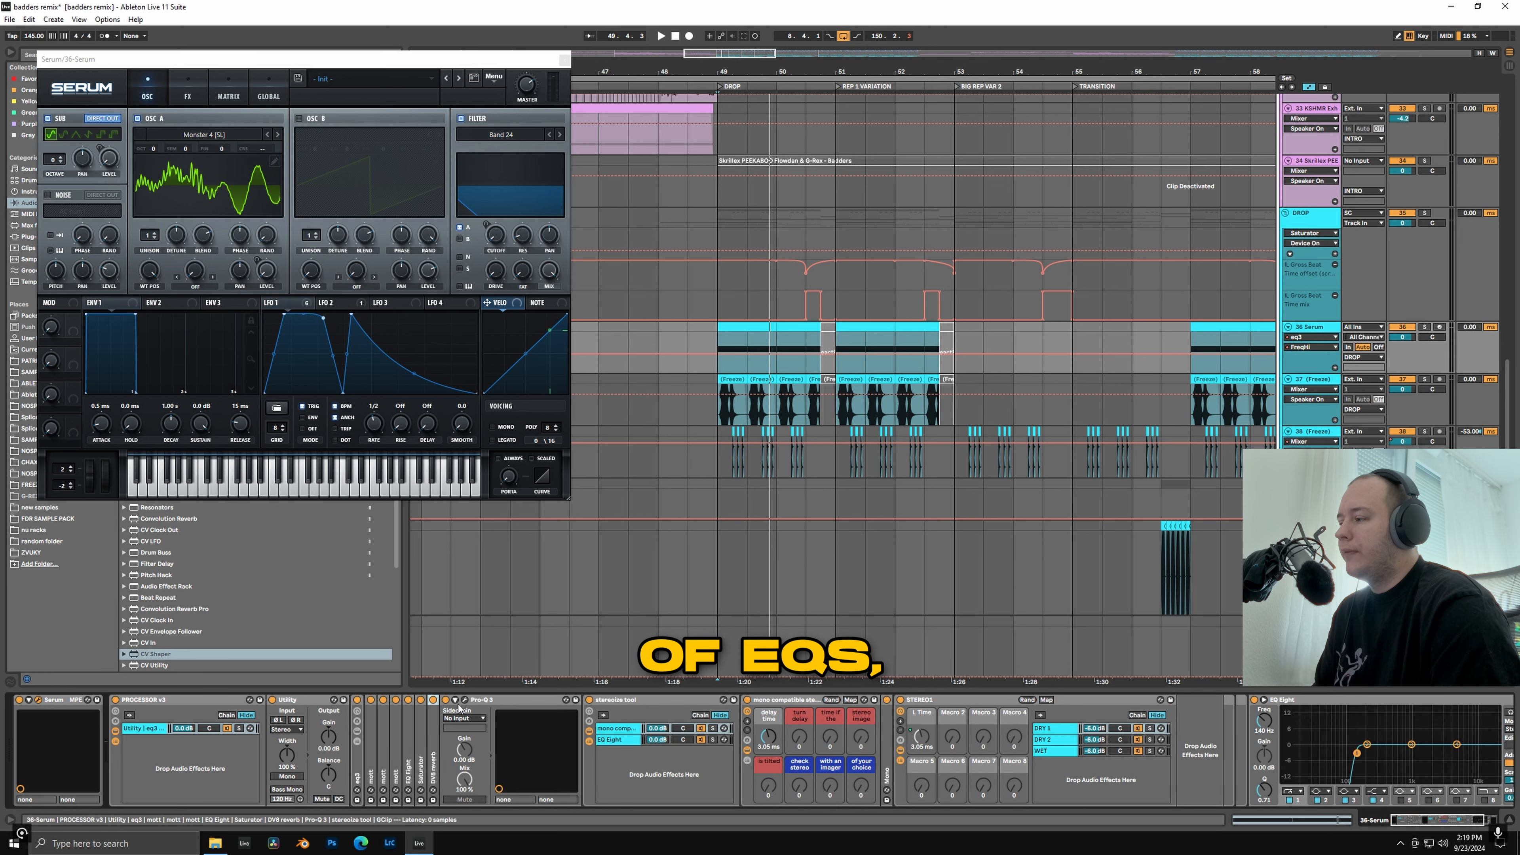
{"action": "double_click", "coordinate": [663, 700]}
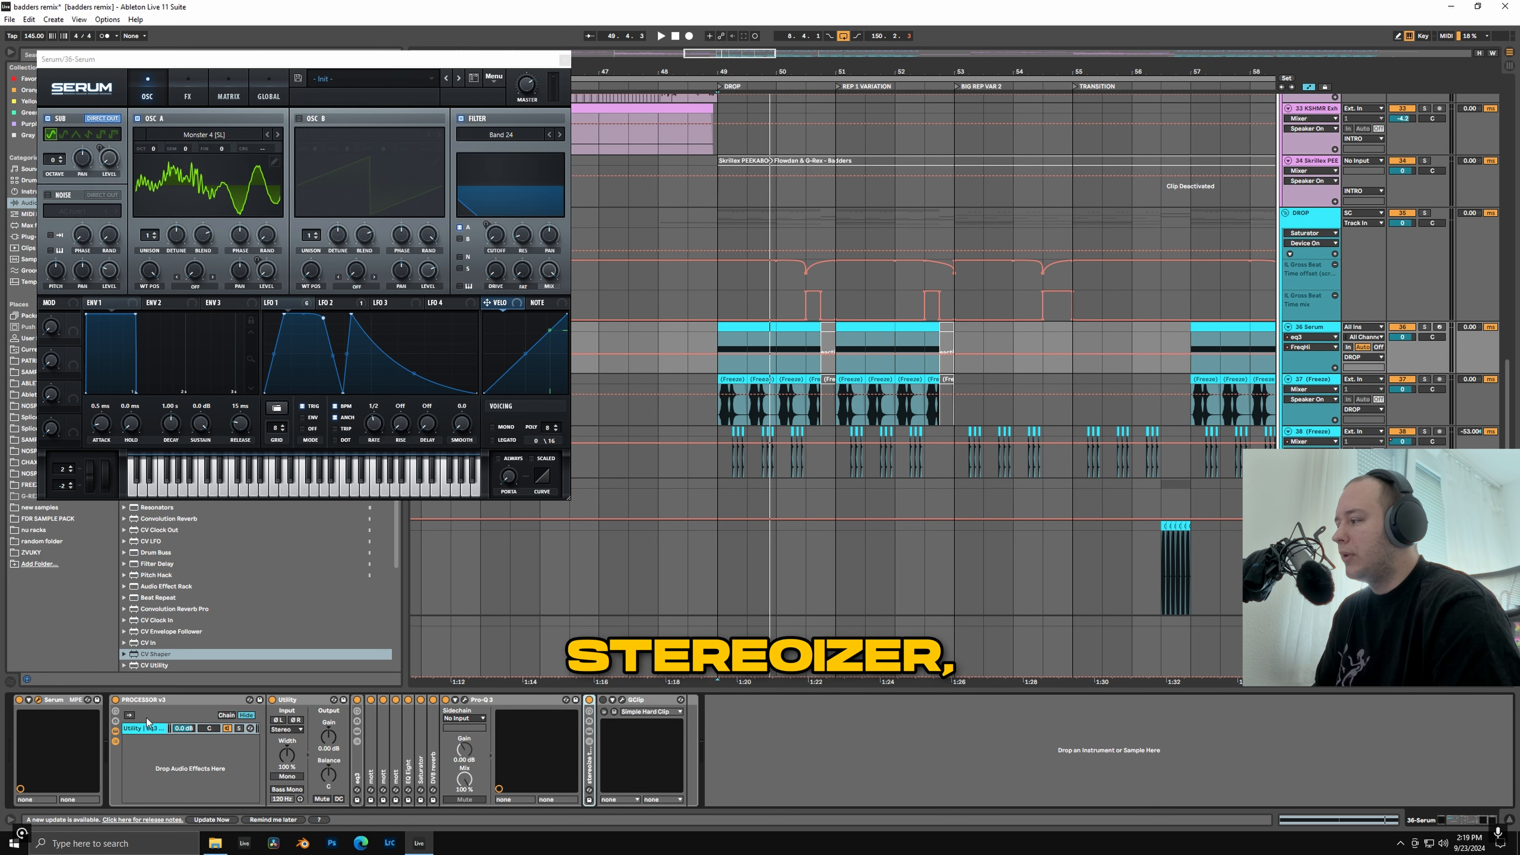
Step: Bypass the PROCESSOR v3 rack, audition the unprocessed bass from bar 49, and reactivate the rack for comparison
{"action": "left_click", "coordinate": [115, 700]}
{"action": "left_click", "coordinate": [589, 700]}
{"action": "key", "text": "space"}
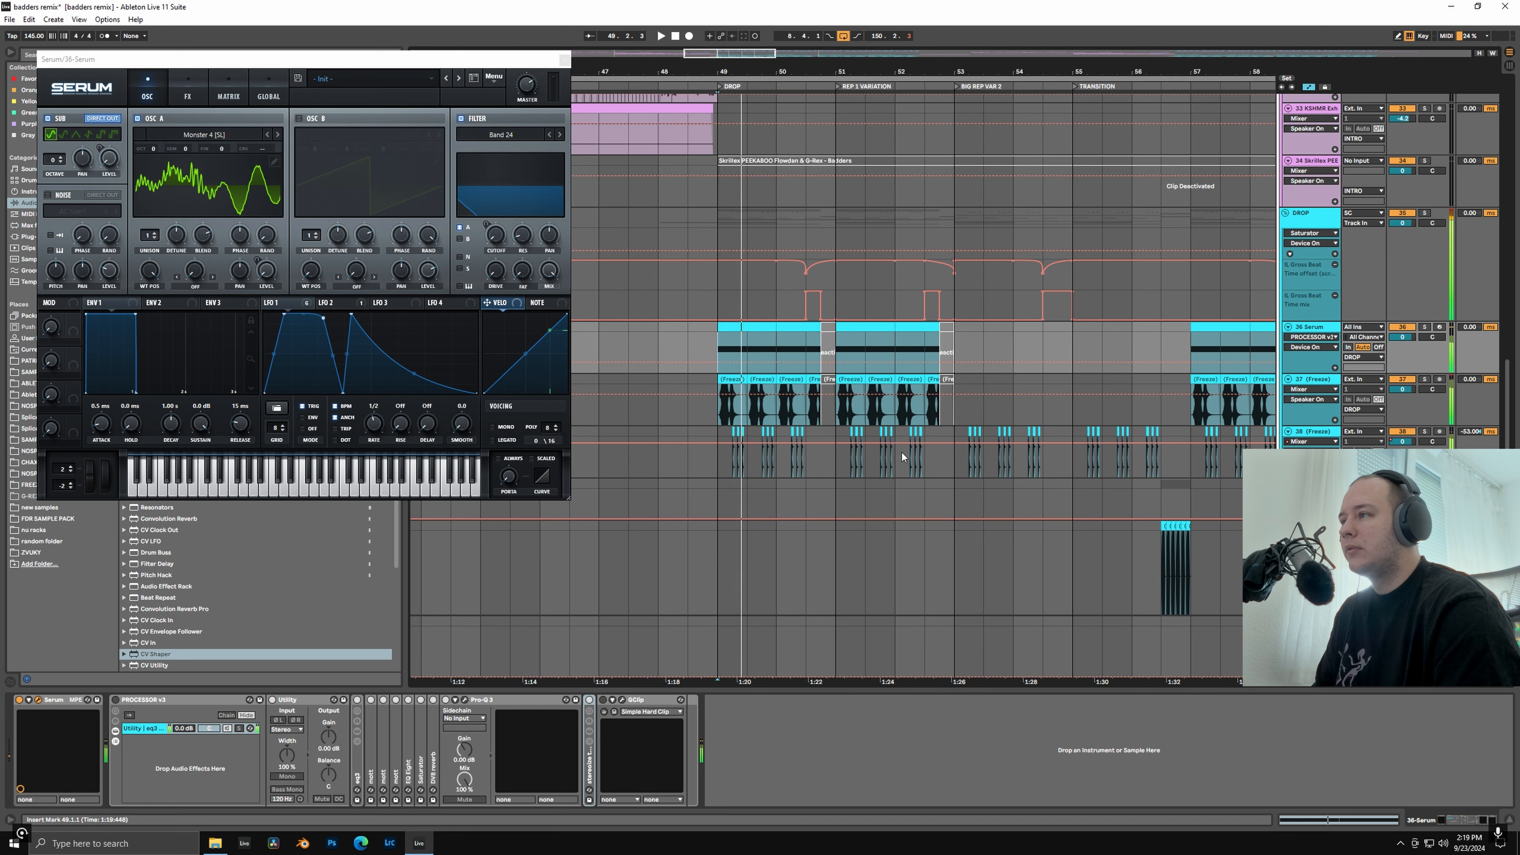
{"action": "left_click", "coordinate": [115, 701]}
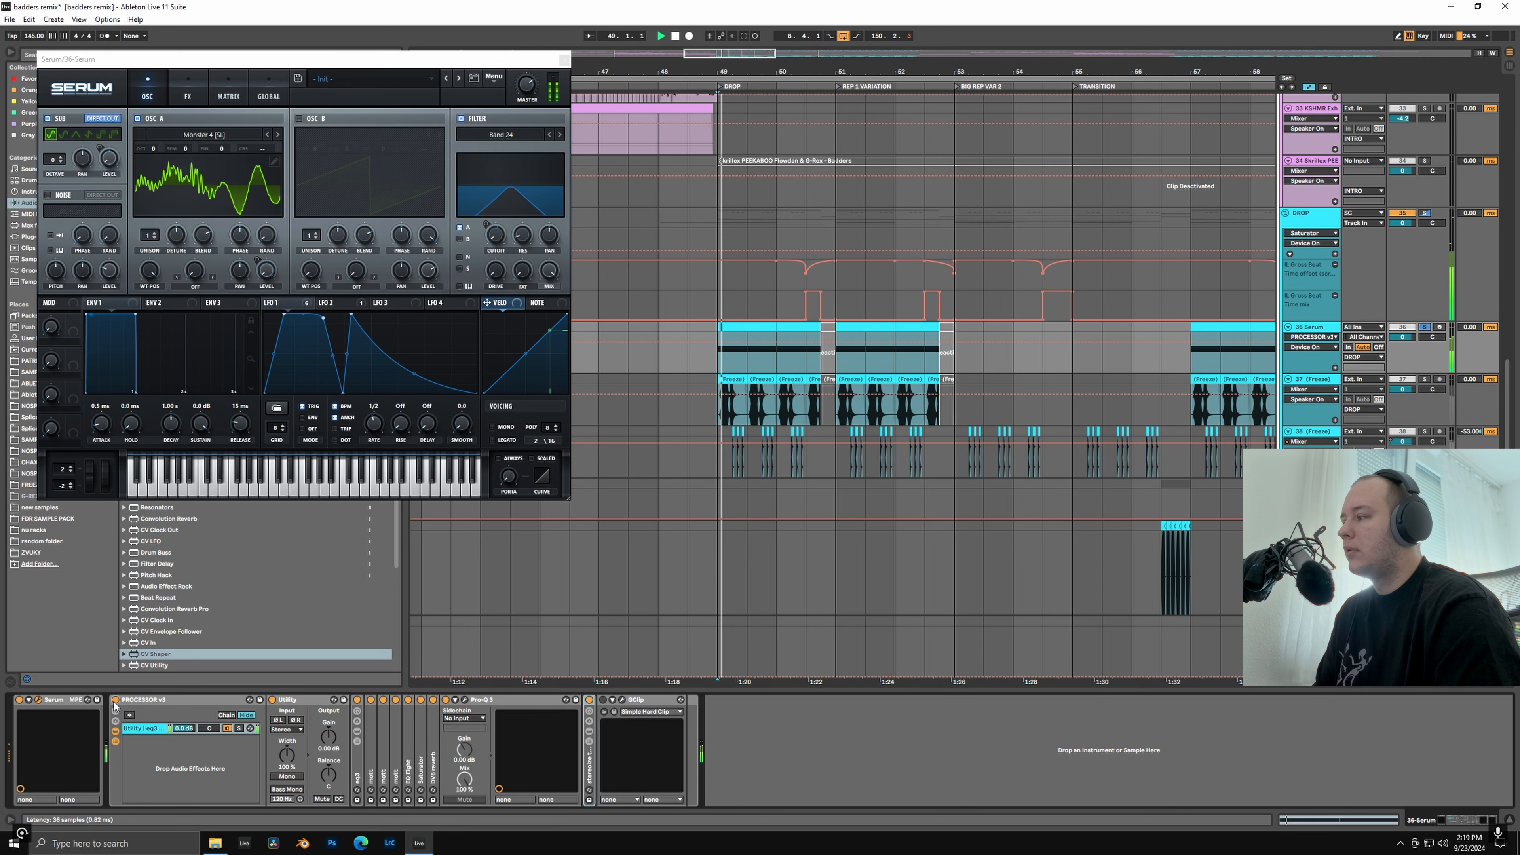
Step: Reorder Serum's effects so that Compressor, EQ and Filter directly follow Hyper/Dimension and Phaser
{"action": "left_click", "coordinate": [188, 86]}
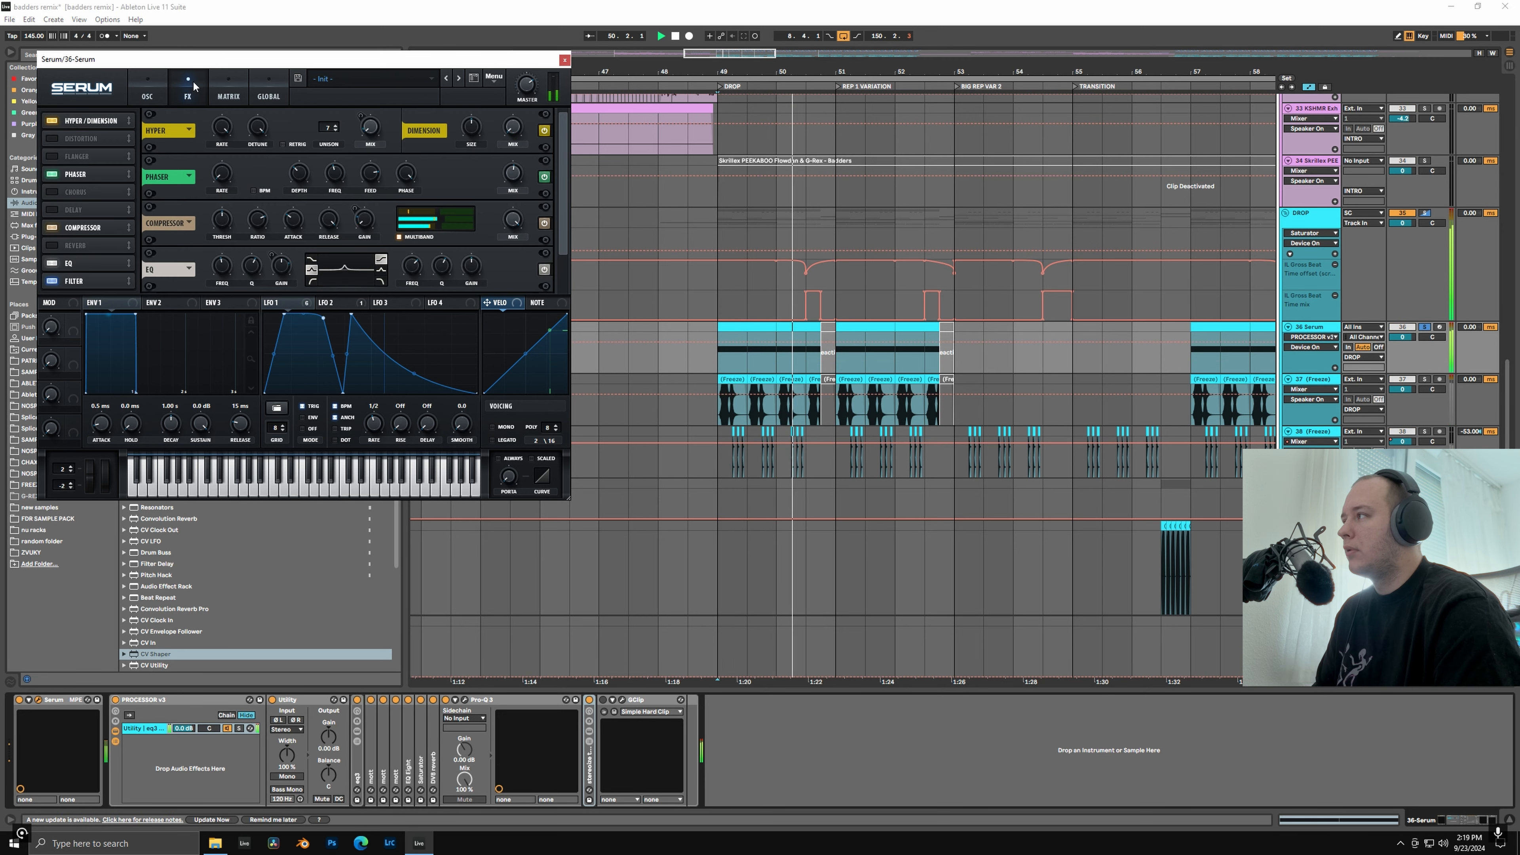
{"action": "scroll", "coordinate": [160, 129], "scroll_direction": "down", "scroll_amount": 1}
{"action": "left_click_drag", "start_coordinate": [103, 232], "coordinate": [99, 157]}
{"action": "left_click_drag", "start_coordinate": [98, 264], "coordinate": [95, 169]}
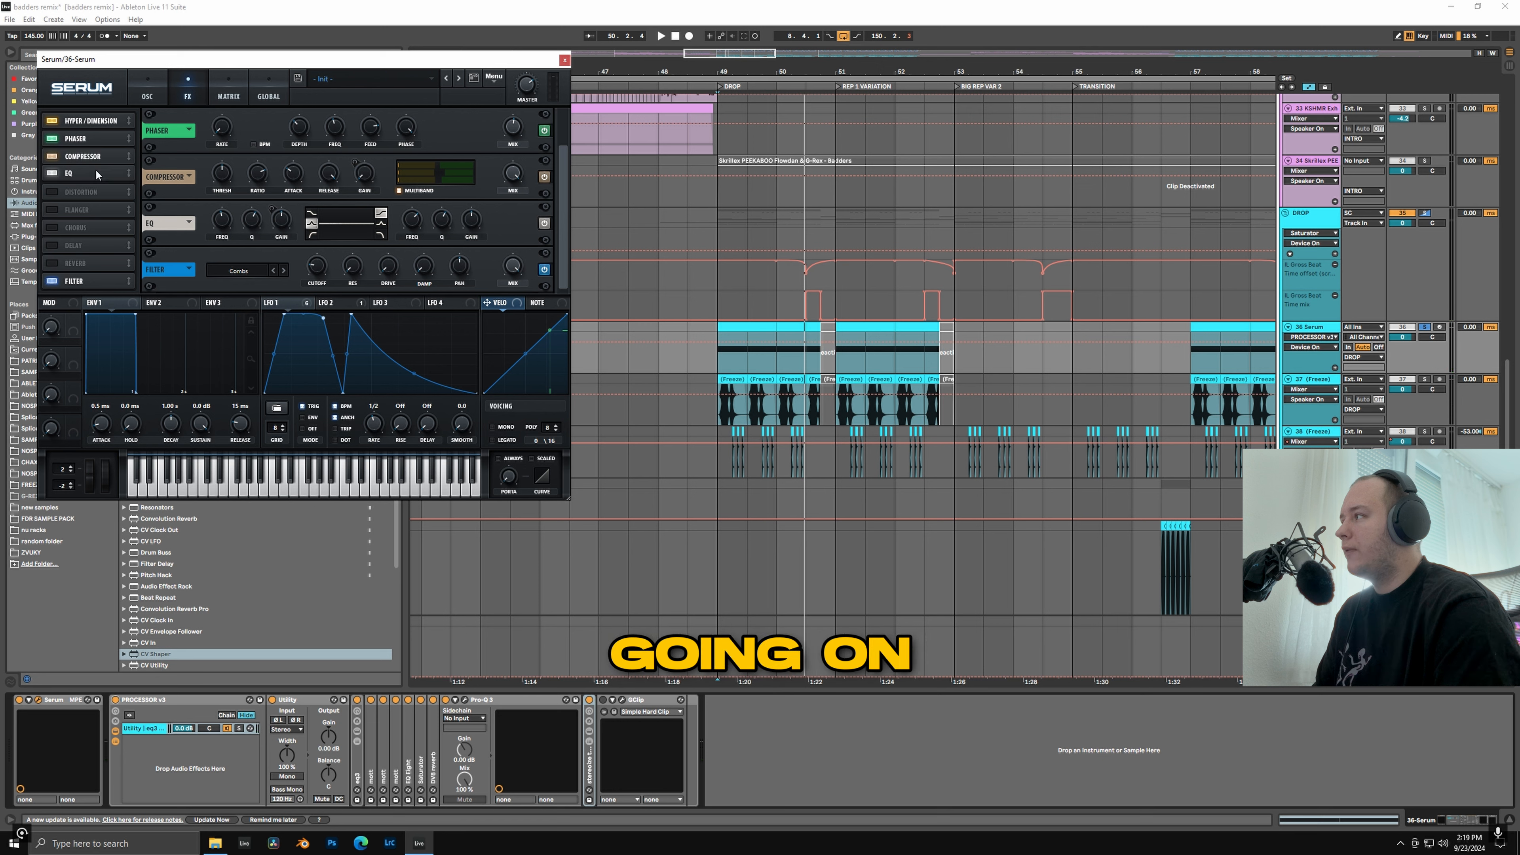
{"action": "left_click_drag", "start_coordinate": [96, 276], "coordinate": [95, 187]}
Step: Switch off Serum's Filter, EQ, Compressor, Phaser and Hyper/Dimension effects, and return to the oscillator page
{"action": "left_click", "coordinate": [53, 192]}
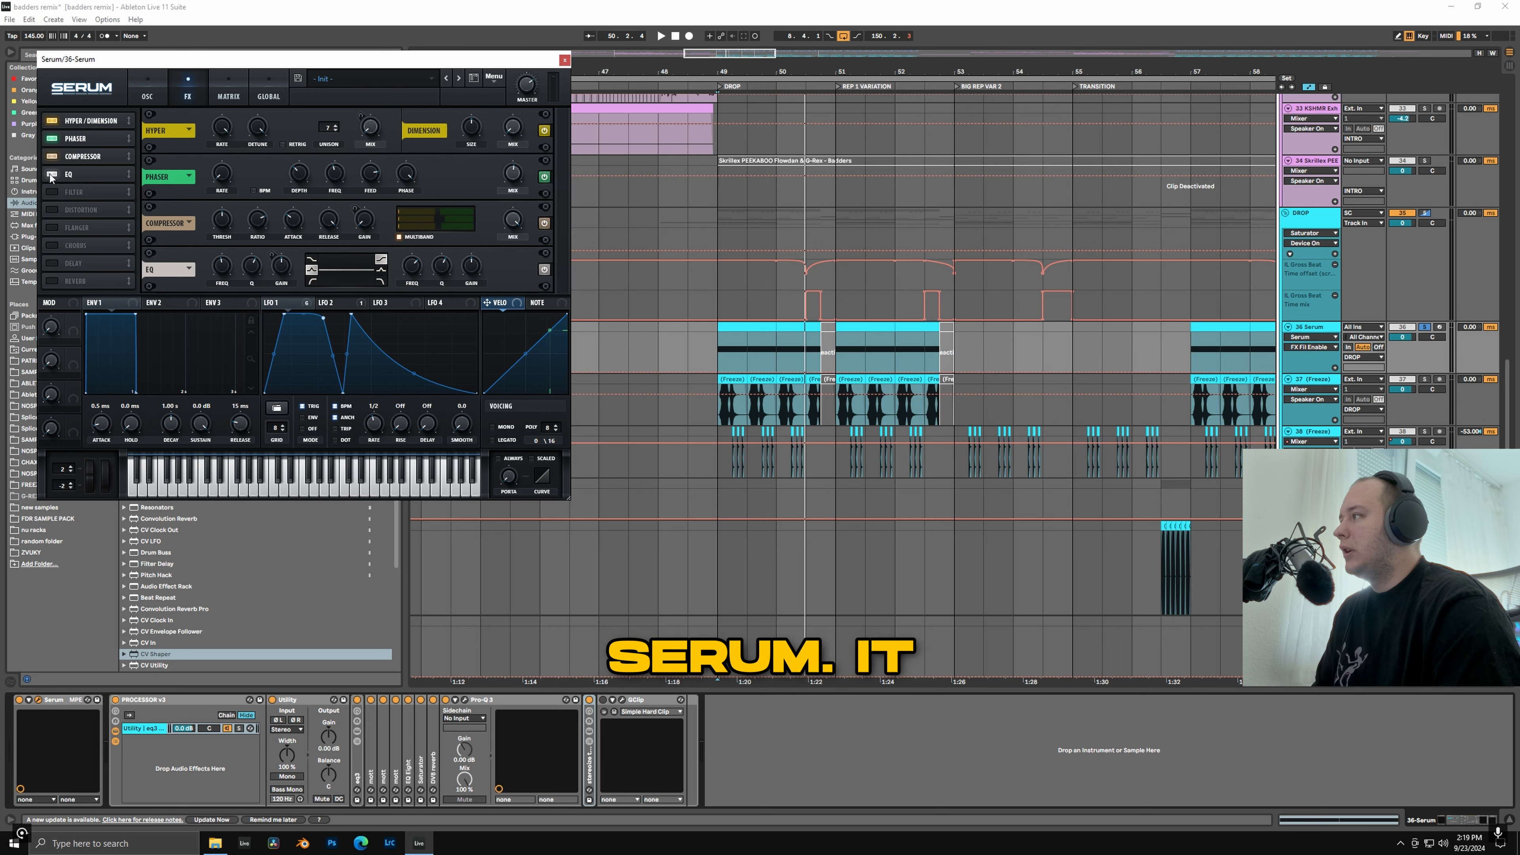
{"action": "left_click", "coordinate": [52, 174]}
{"action": "left_click", "coordinate": [52, 156]}
{"action": "left_click", "coordinate": [54, 139]}
{"action": "left_click", "coordinate": [52, 121]}
{"action": "left_click", "coordinate": [147, 86]}
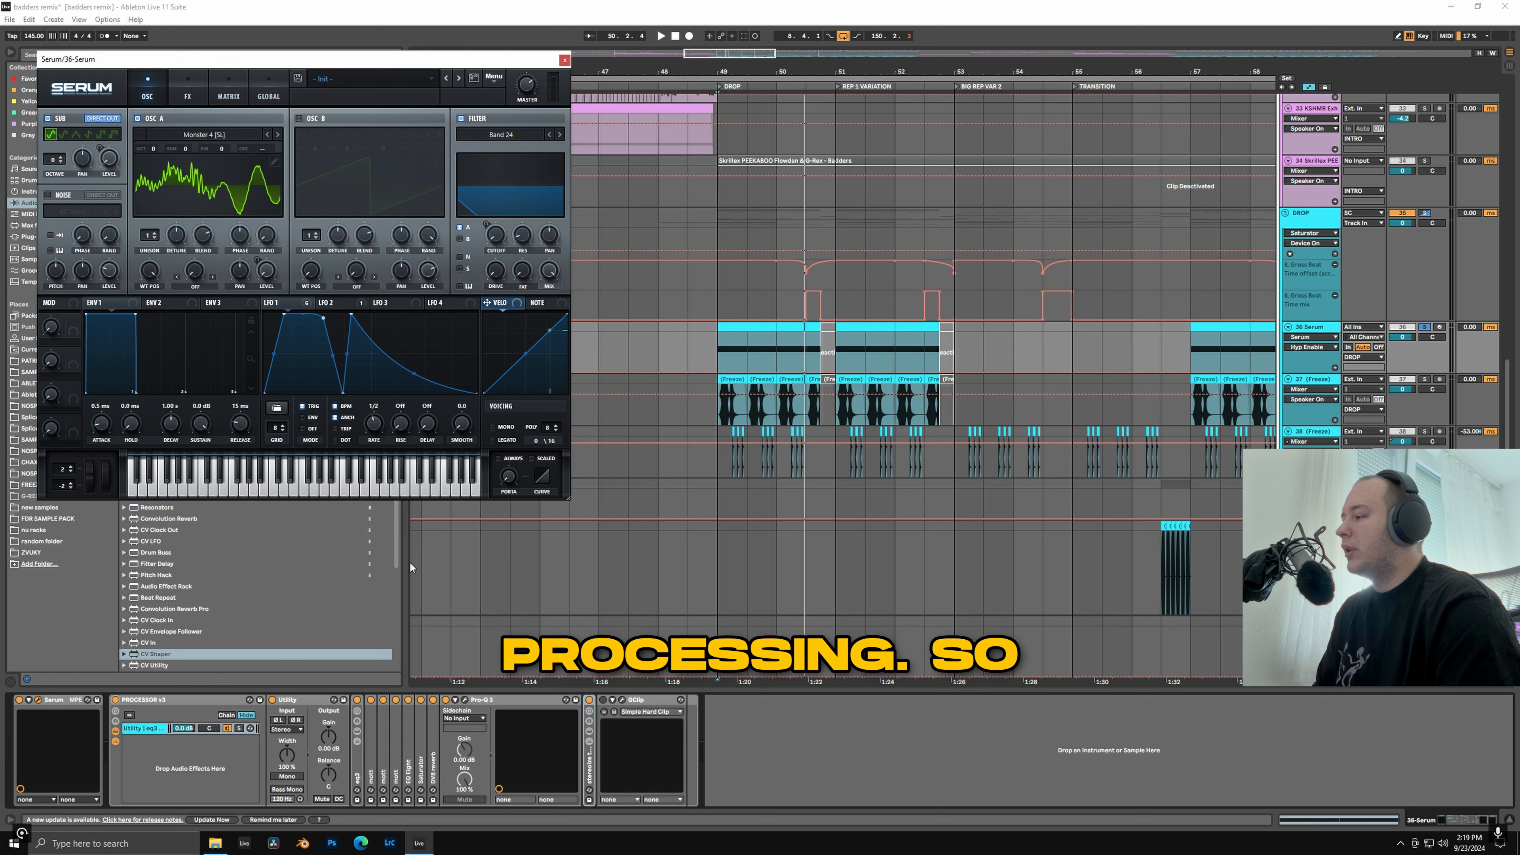
Step: Toggle the PROCESSOR v3 rack, Serum's sub oscillator and its filter, and audition the Monster 4 wavetable bass
{"action": "left_click", "coordinate": [119, 707]}
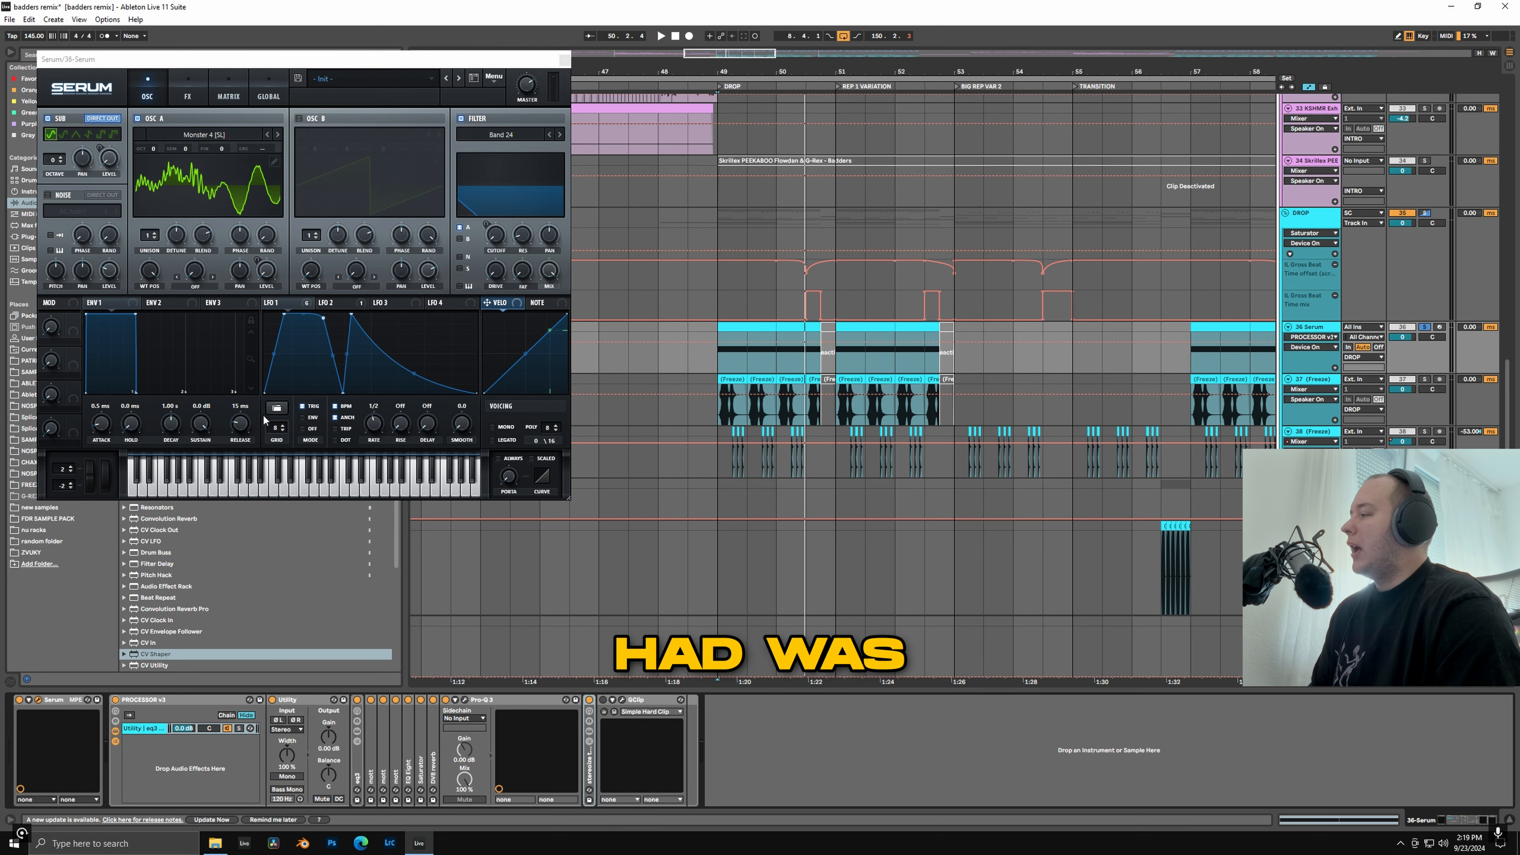
{"action": "left_click", "coordinate": [50, 121]}
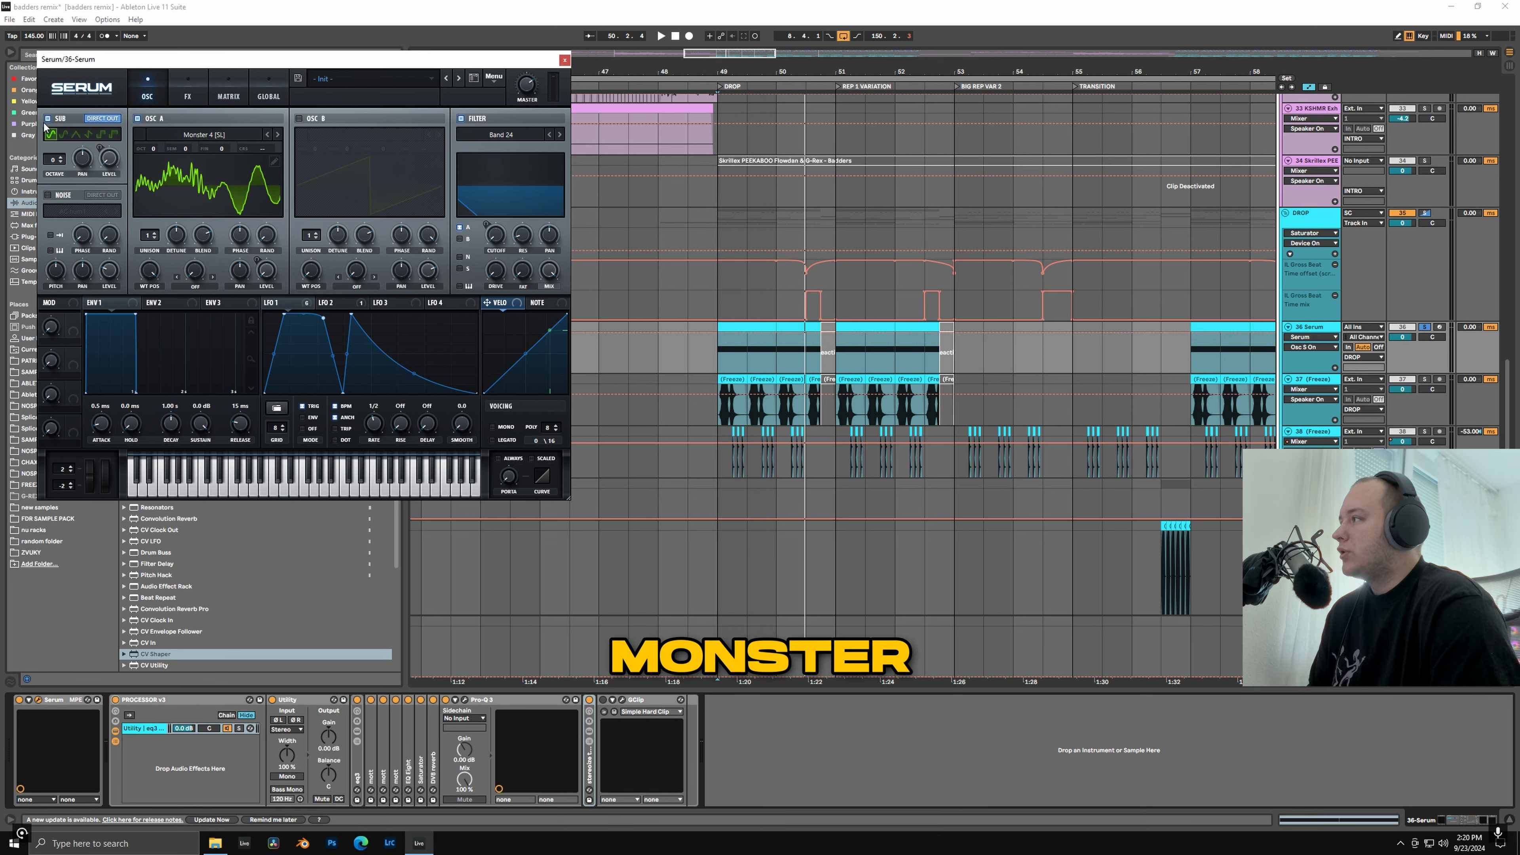
{"action": "left_click", "coordinate": [51, 122]}
{"action": "left_click", "coordinate": [461, 119]}
{"action": "left_click", "coordinate": [460, 119]}
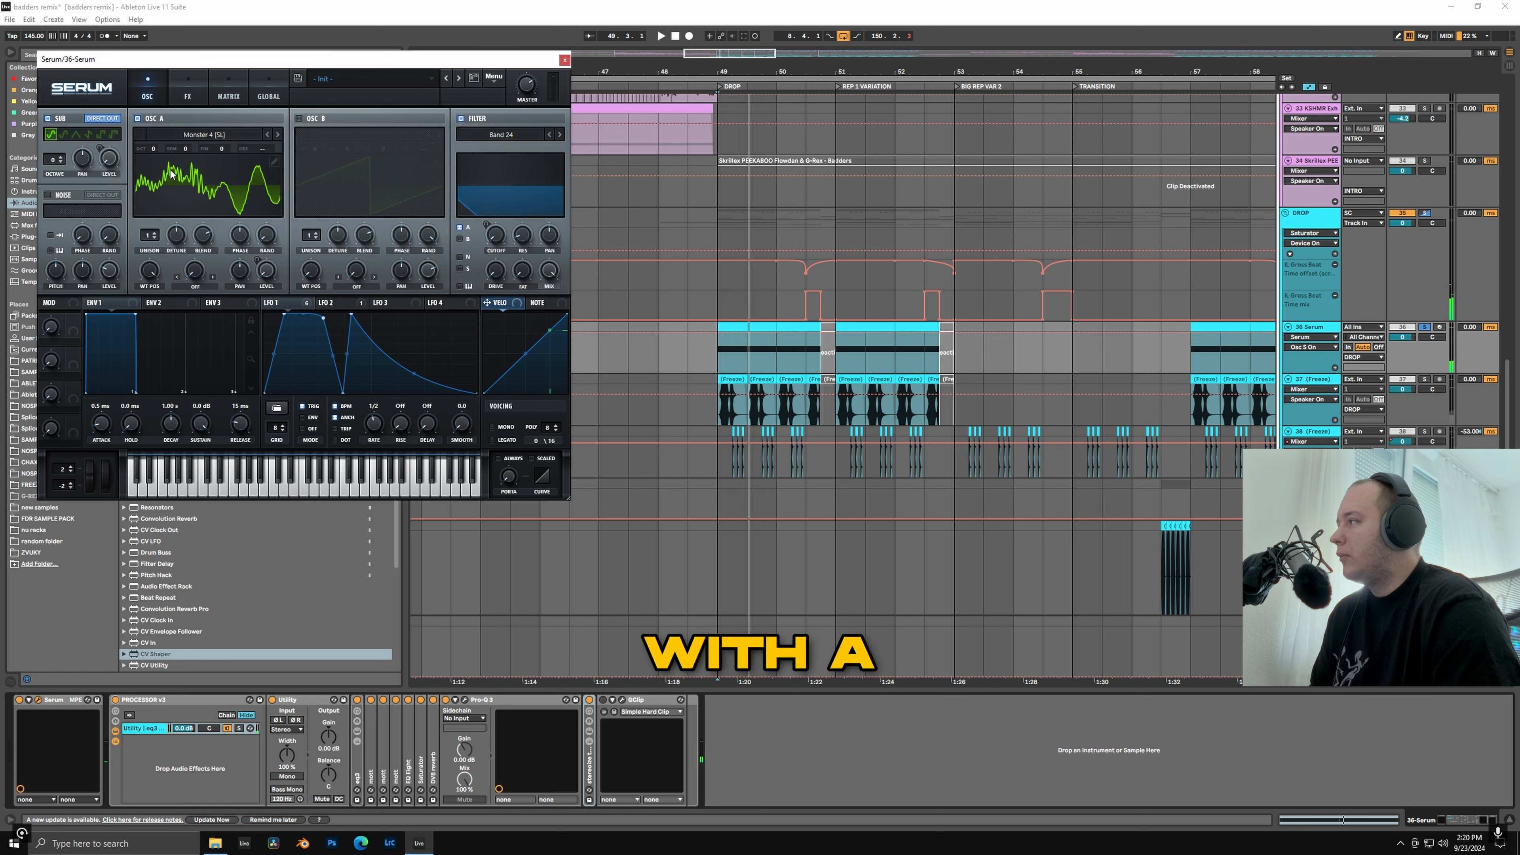
Step: Show Serum's effects page, toggle Pro-Q 3 in the rack, and audition the bass
{"action": "left_click", "coordinate": [187, 89]}
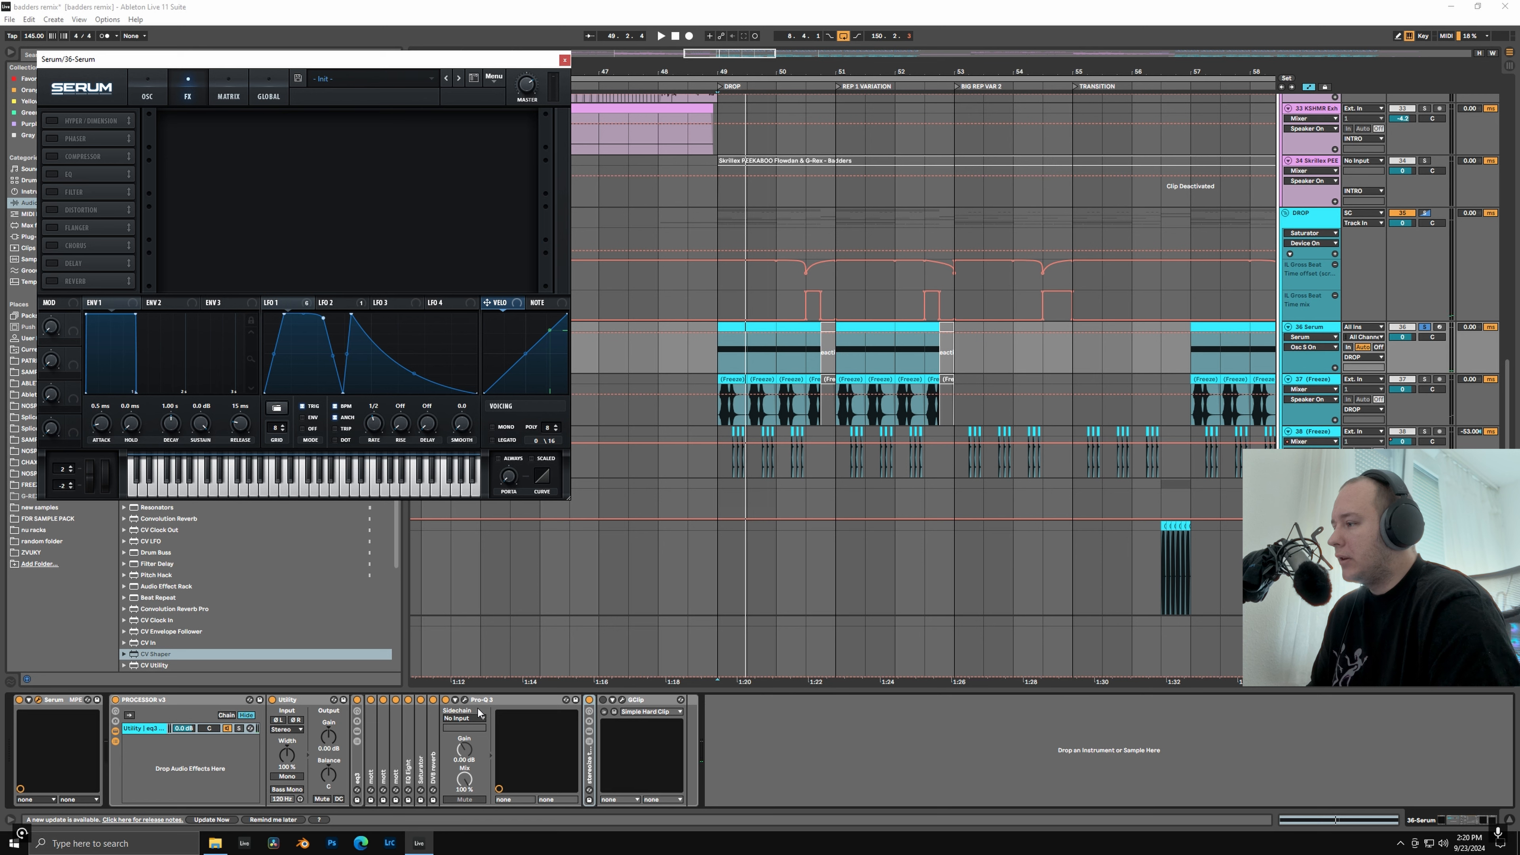
{"action": "left_click", "coordinate": [446, 702]}
{"action": "key", "text": "space"}
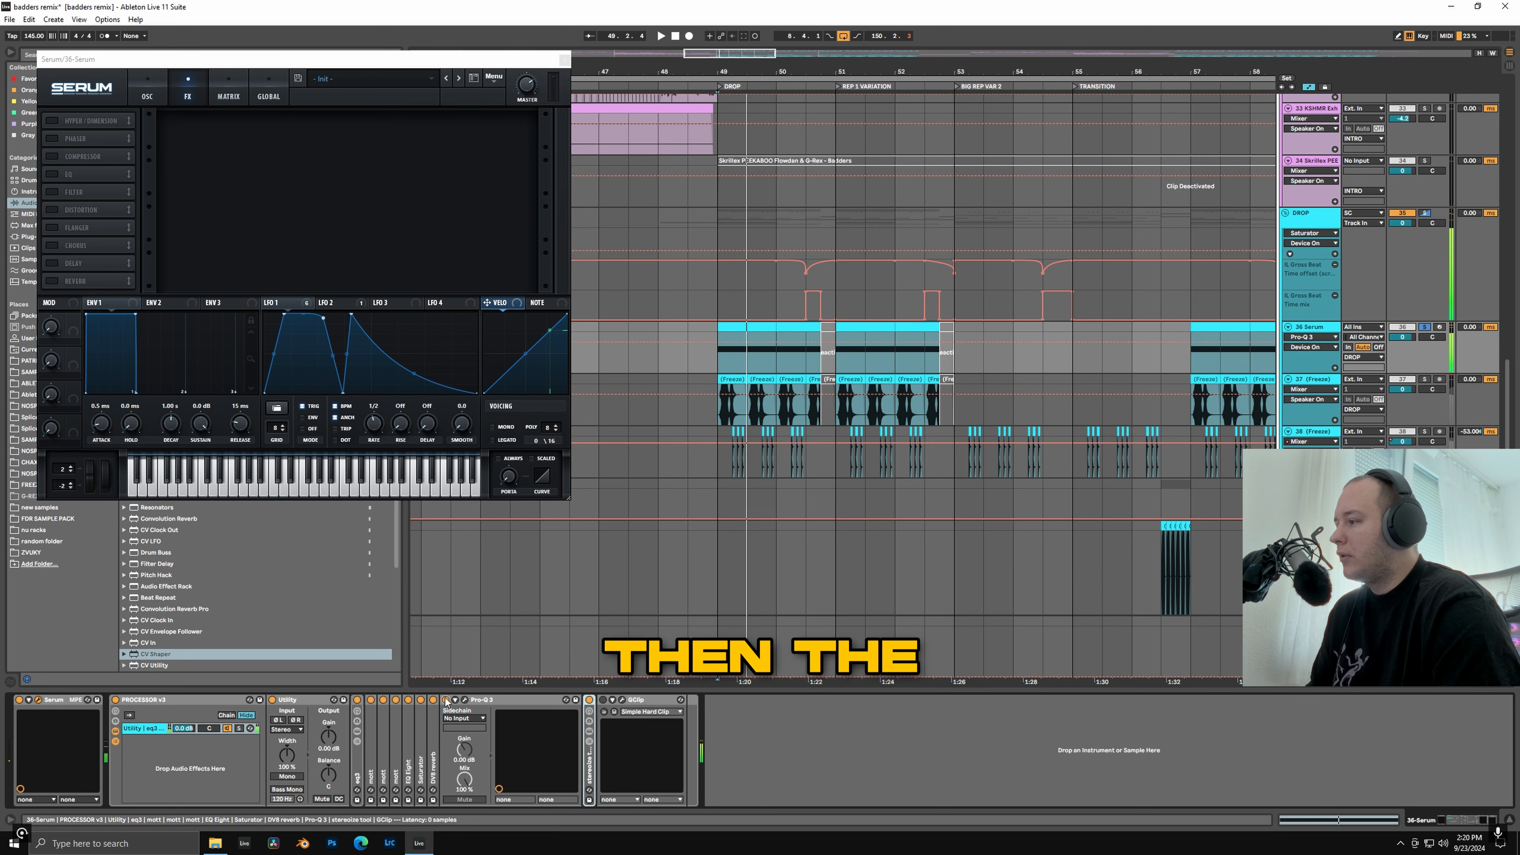
Step: Switch on Serum's Hyper/Dimension, Phaser, Compressor, EQ and Filter one by one while auditioning the bass
{"action": "left_click", "coordinate": [166, 195]}
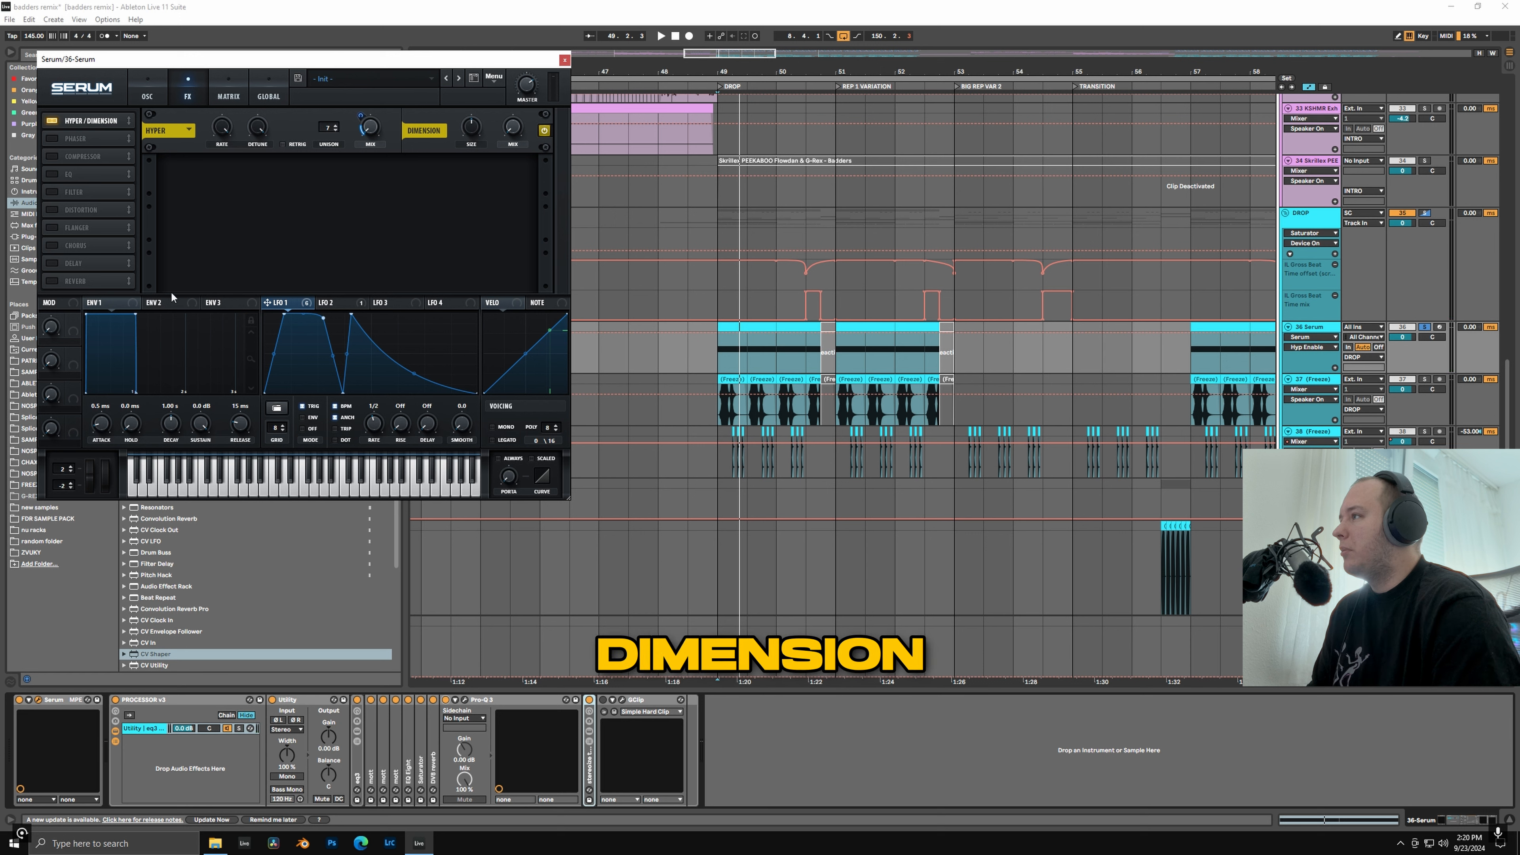
{"action": "left_click", "coordinate": [55, 138]}
{"action": "left_click", "coordinate": [57, 155]}
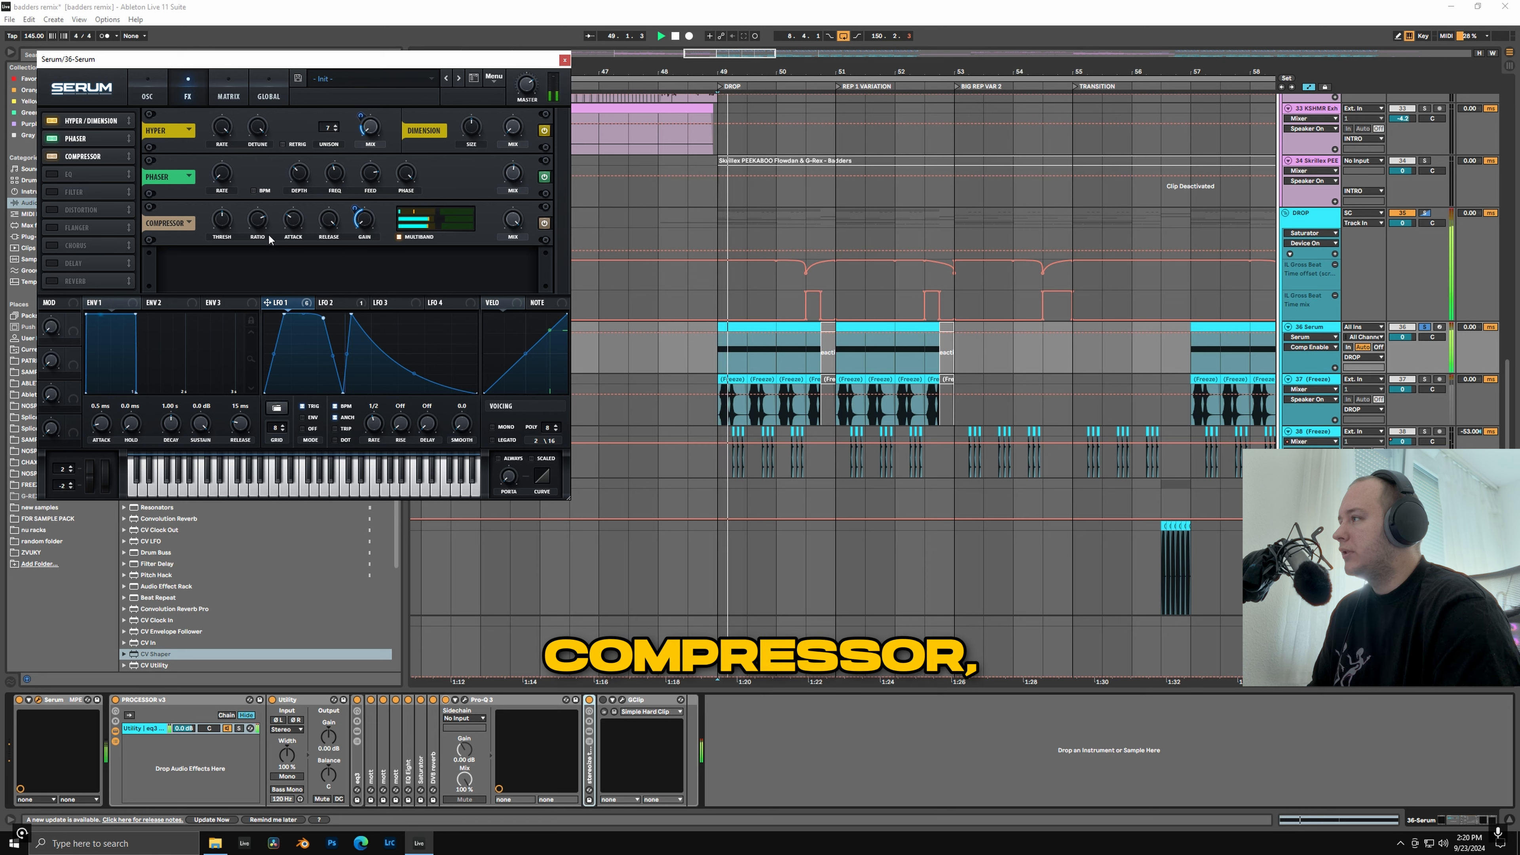
{"action": "left_click", "coordinate": [53, 173]}
{"action": "left_click", "coordinate": [53, 192]}
Step: Try Serum's Distortion effect at the end of the chain during playback, and switch it off again
{"action": "scroll", "coordinate": [561, 230], "scroll_direction": "down", "scroll_amount": 1}
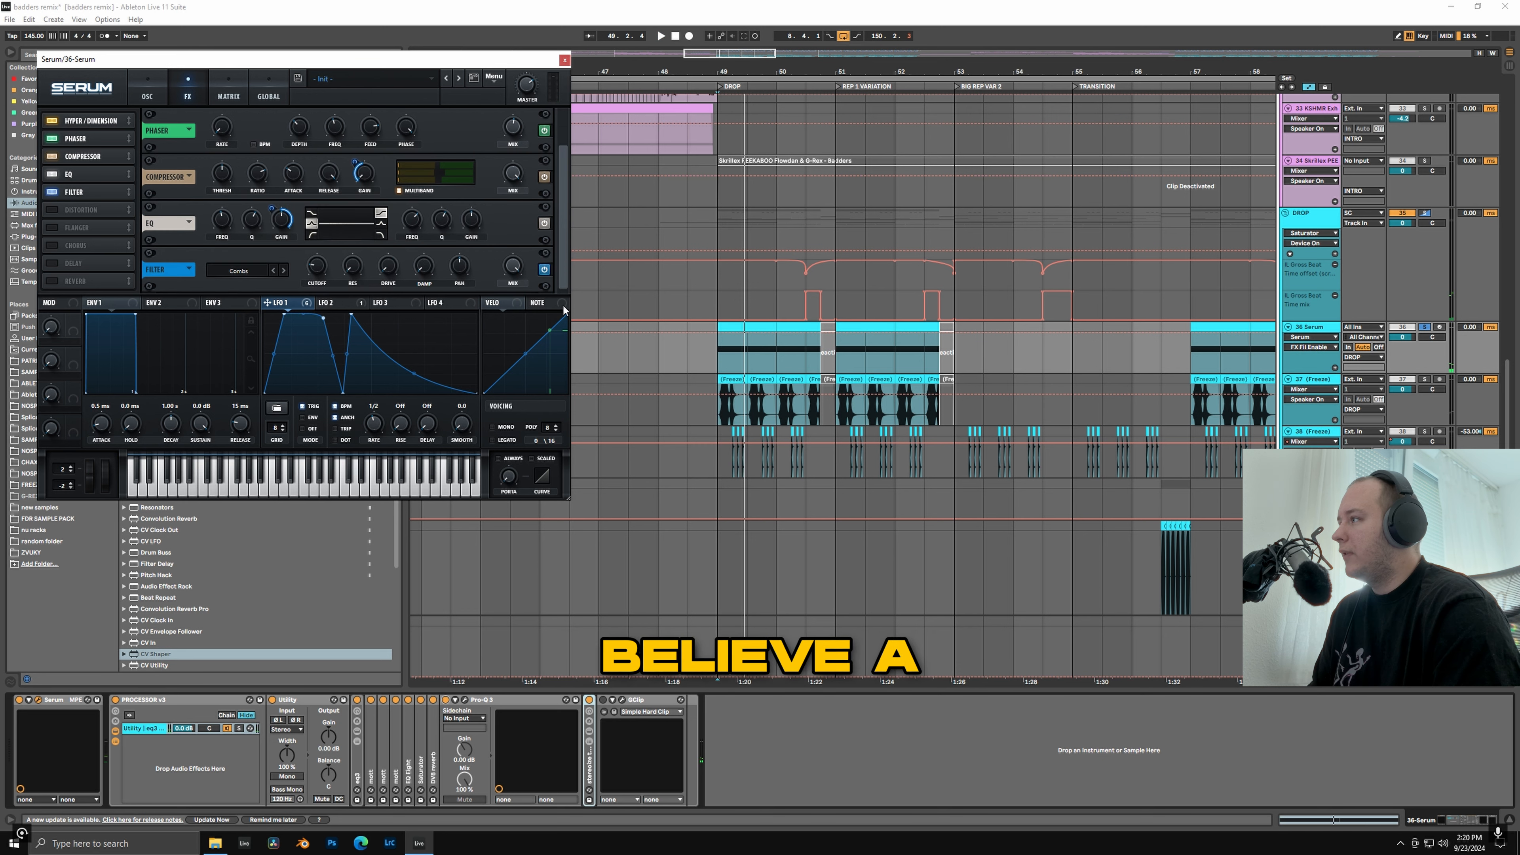
{"action": "left_click", "coordinate": [52, 210]}
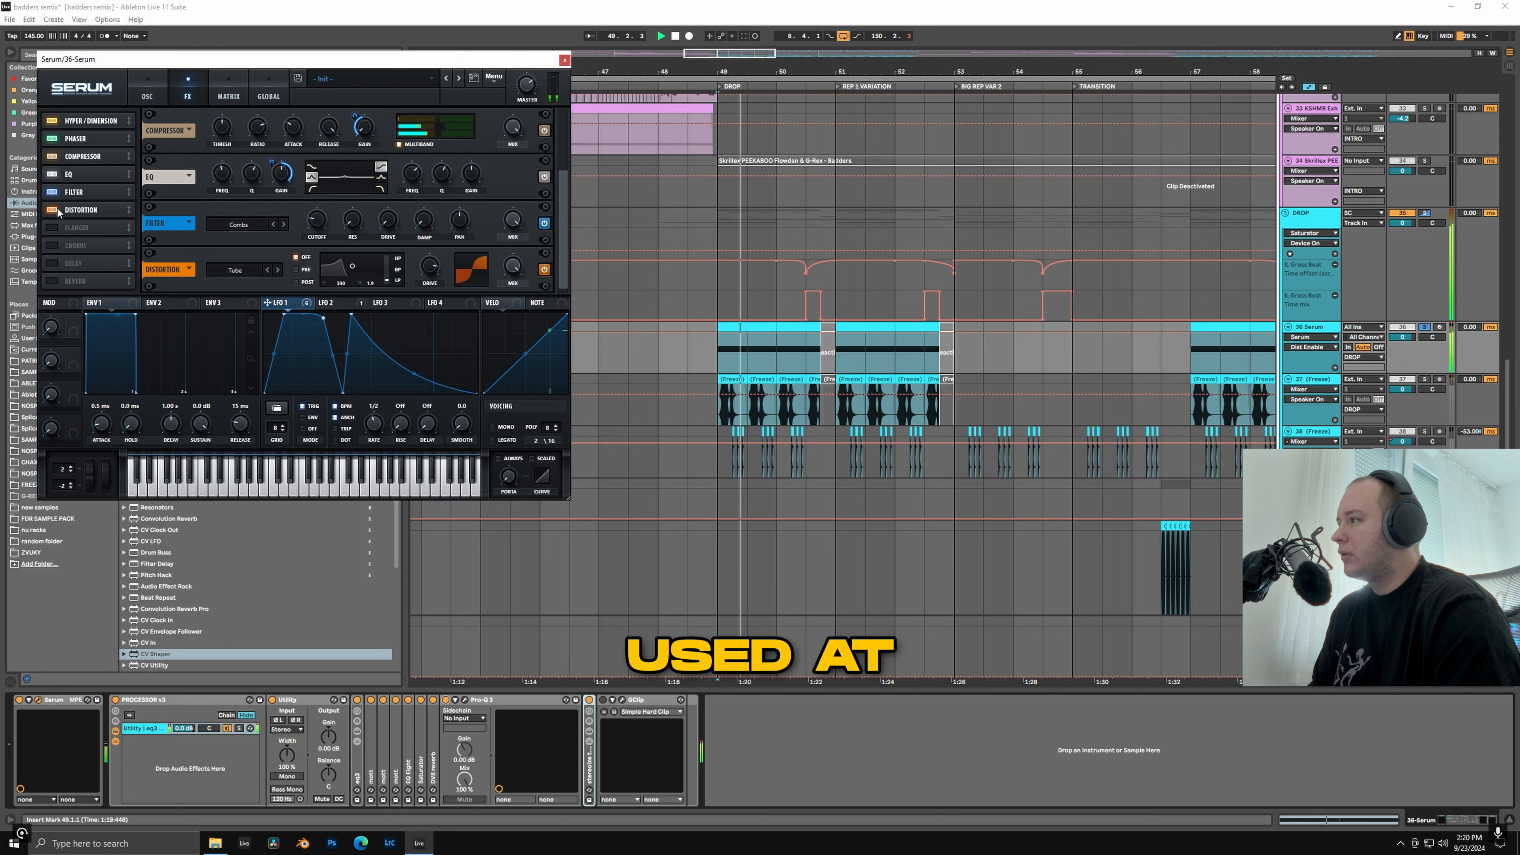
{"action": "left_click", "coordinate": [53, 209]}
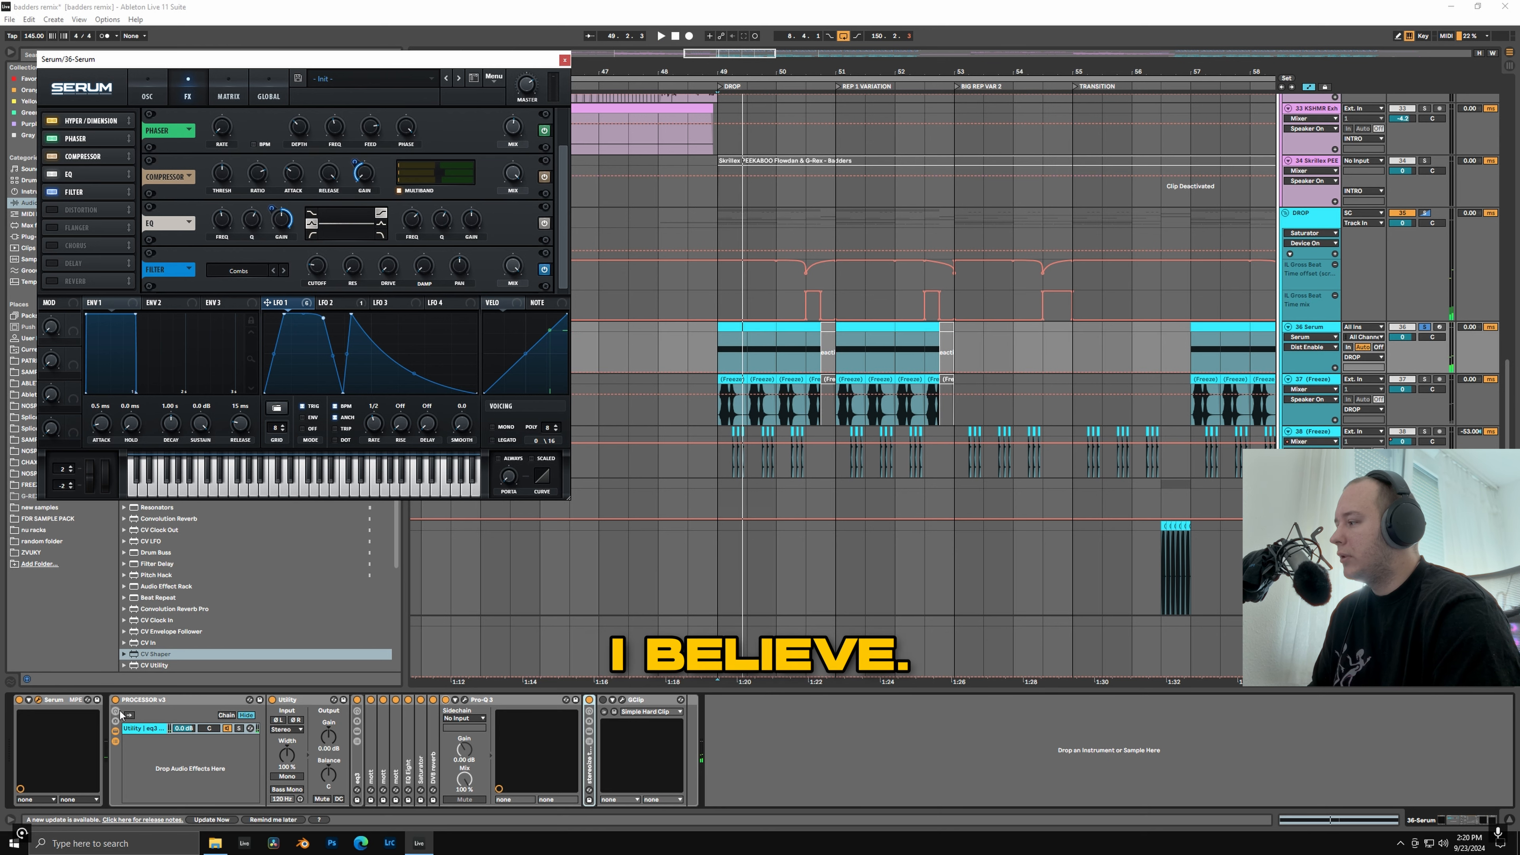
Step: Solo frozen track 38 and highlight the matching part of track 37's waveform around 49.4
{"action": "scroll", "coordinate": [682, 360], "scroll_direction": "down", "scroll_amount": 2}
{"action": "left_click", "coordinate": [710, 345]}
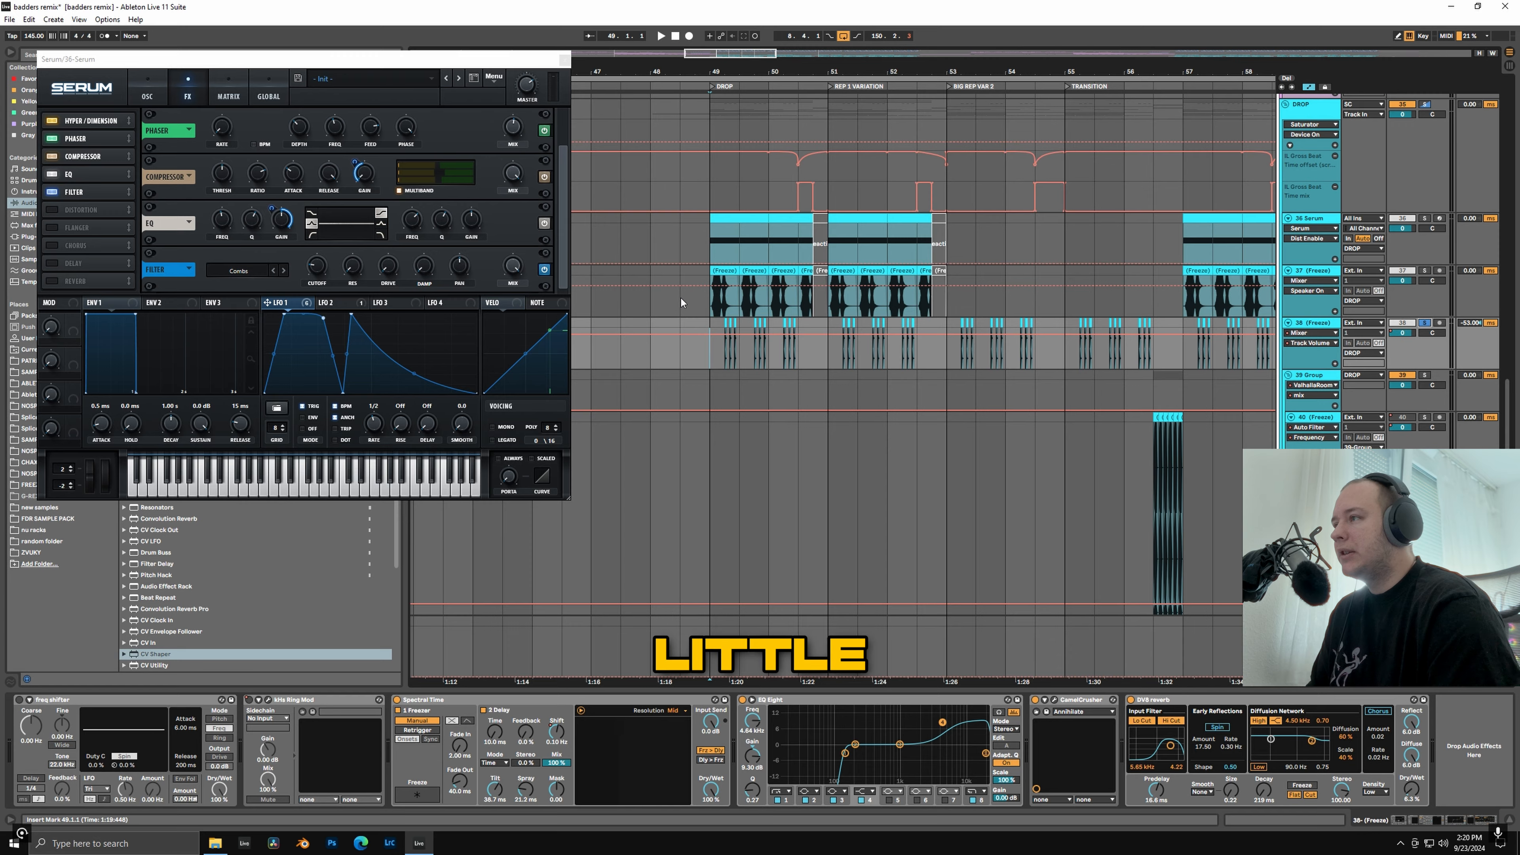
{"action": "scroll", "coordinate": [681, 302], "scroll_direction": "up", "scroll_amount": 10}
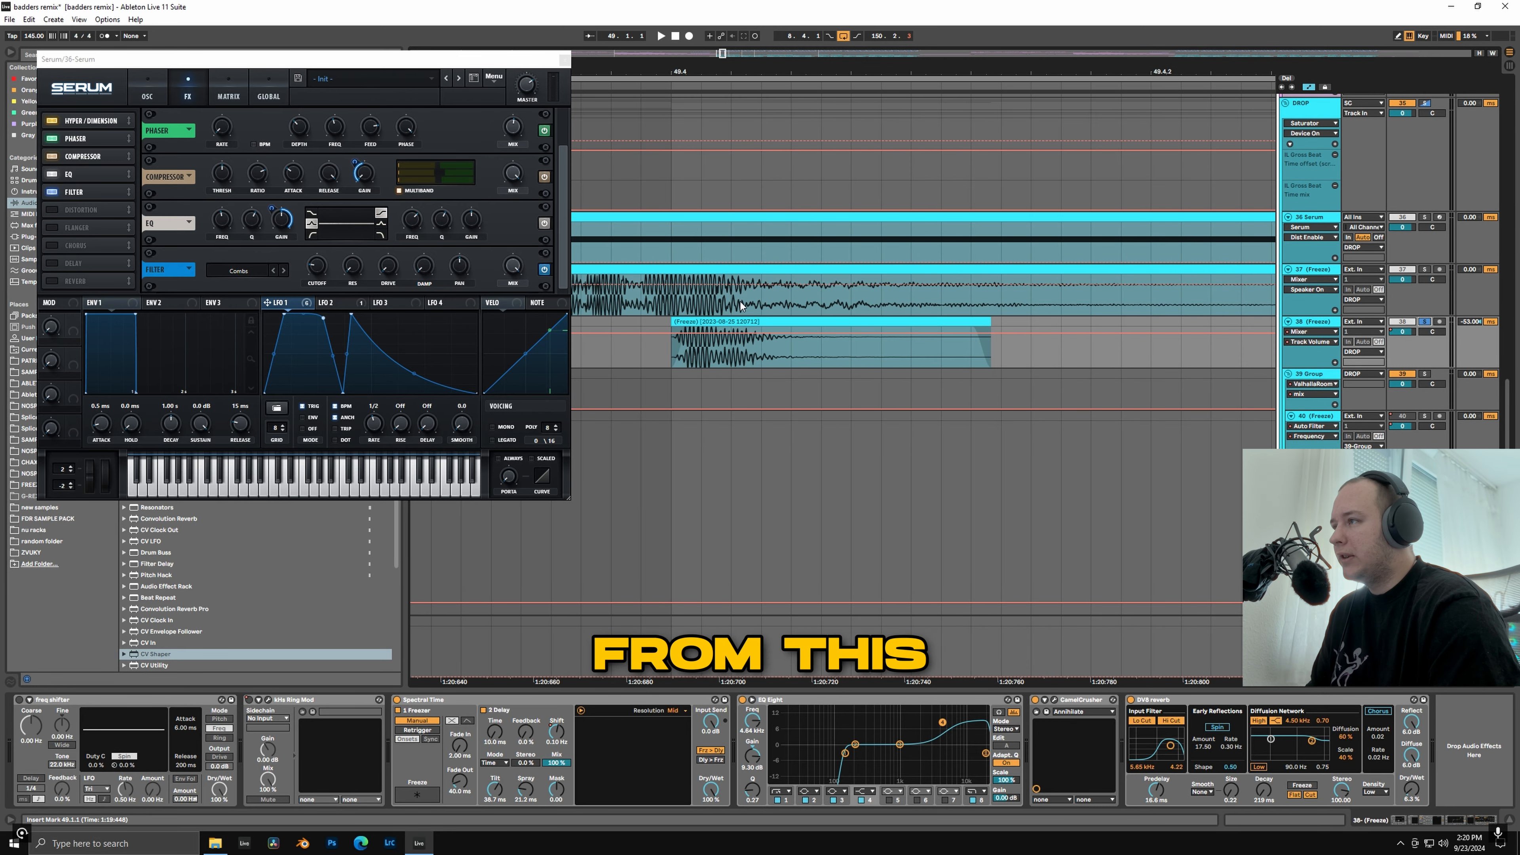
{"action": "left_click_drag", "start_coordinate": [639, 299], "coordinate": [1091, 251]}
{"action": "left_click_drag", "start_coordinate": [643, 299], "coordinate": [1101, 297]}
{"action": "scroll", "coordinate": [844, 319], "scroll_direction": "down", "scroll_amount": 5}
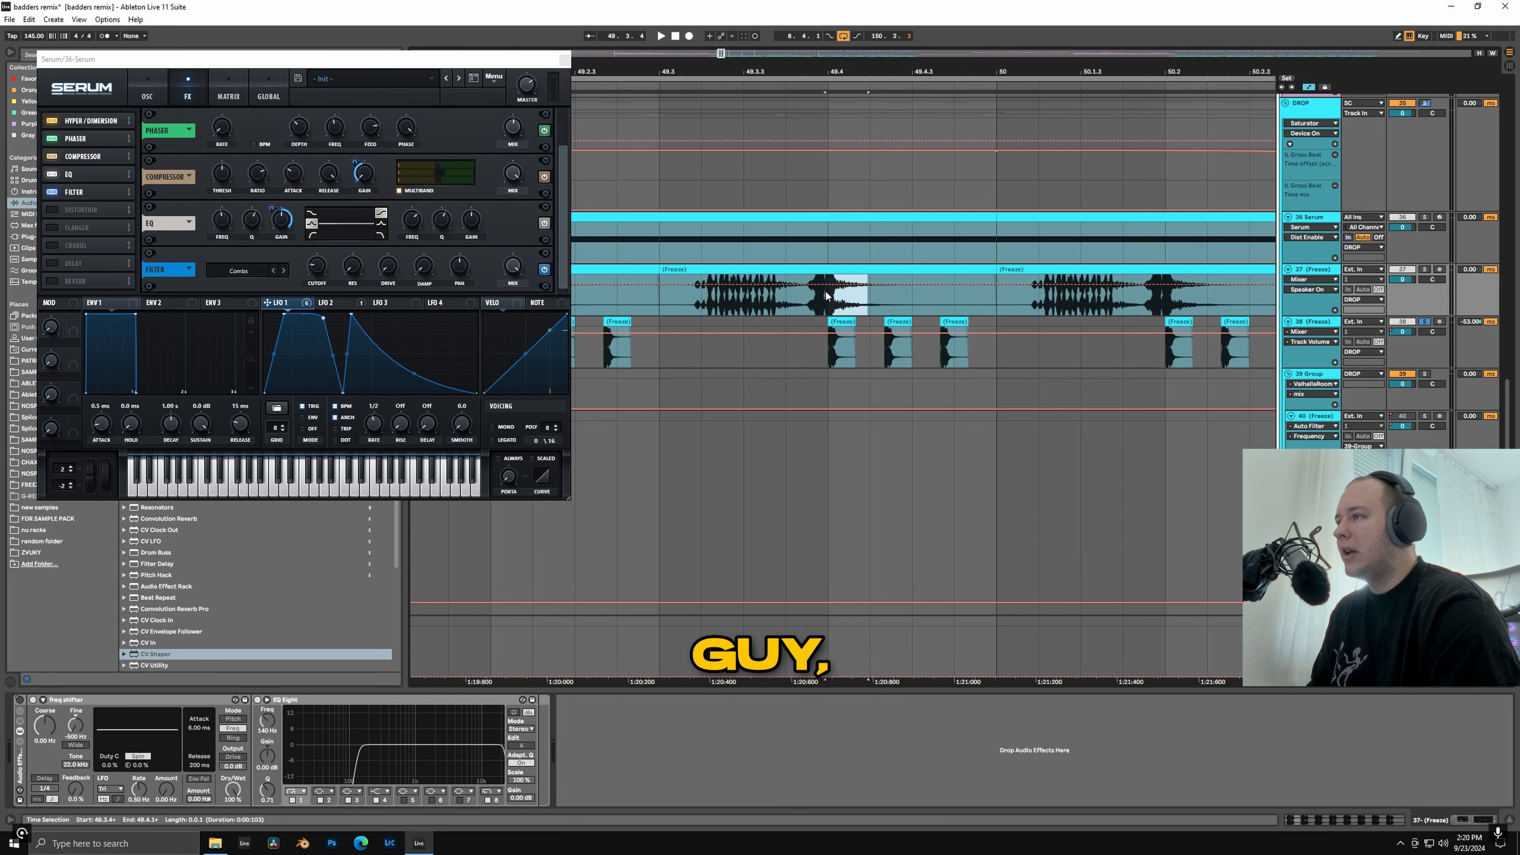
Step: Select track 38 at 49.2 and fold its Spectral Time and EQ Eight devices to view the effect chain
{"action": "scroll", "coordinate": [961, 354], "scroll_direction": "left", "scroll_amount": 5}
{"action": "left_click", "coordinate": [961, 354]}
{"action": "scroll", "coordinate": [926, 364], "scroll_direction": "down", "scroll_amount": 3}
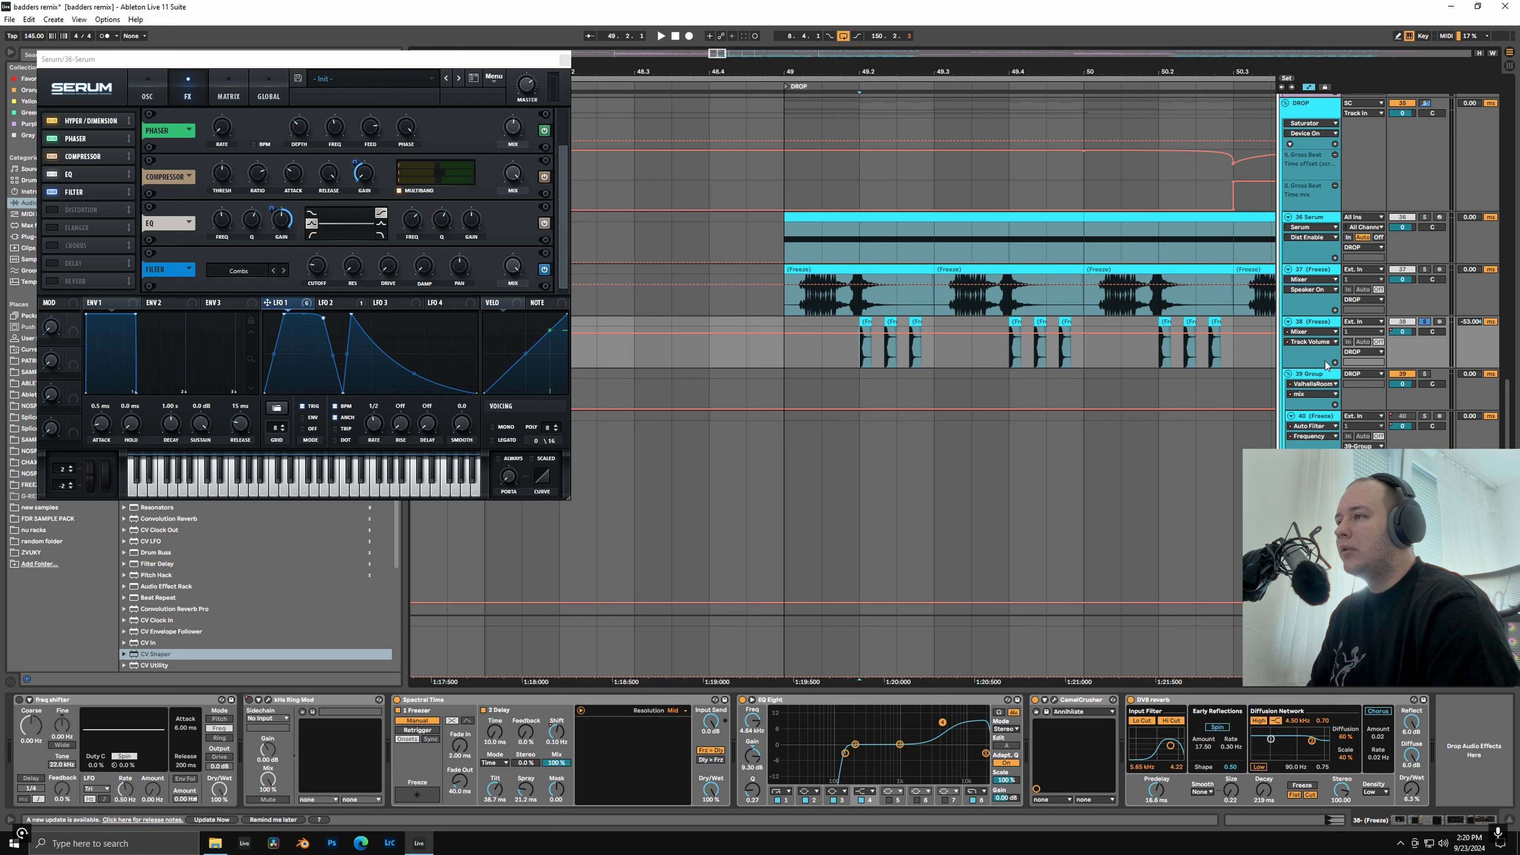
{"action": "double_click", "coordinate": [539, 702]}
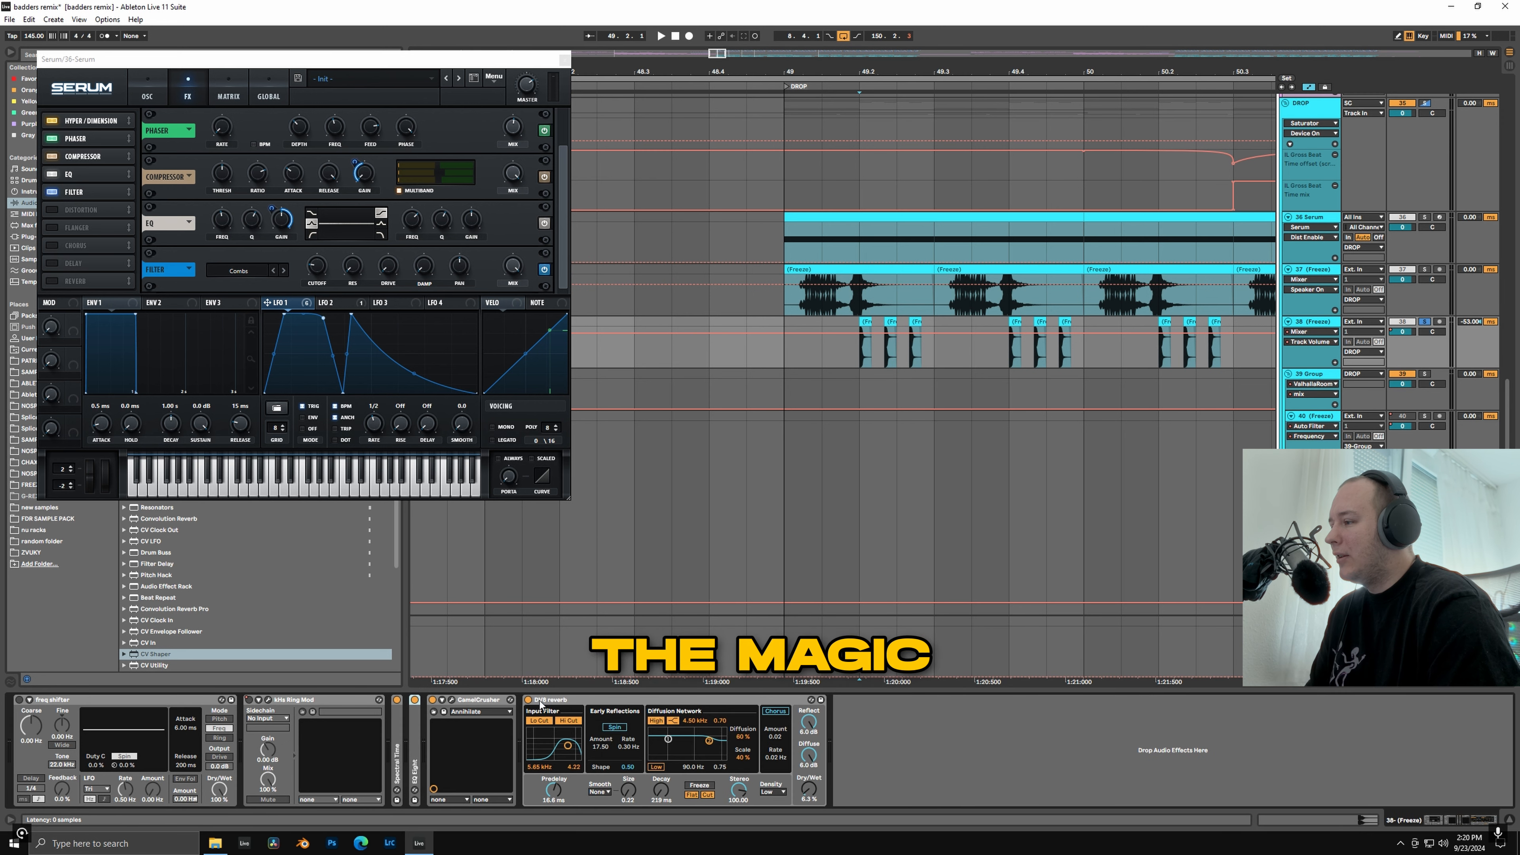
Step: Fold the CamelCrusher and DVB reverb devices on track 38 and audition the track from 49.2
{"action": "double_click", "coordinate": [519, 702]}
{"action": "double_click", "coordinate": [519, 704]}
{"action": "double_click", "coordinate": [518, 704]}
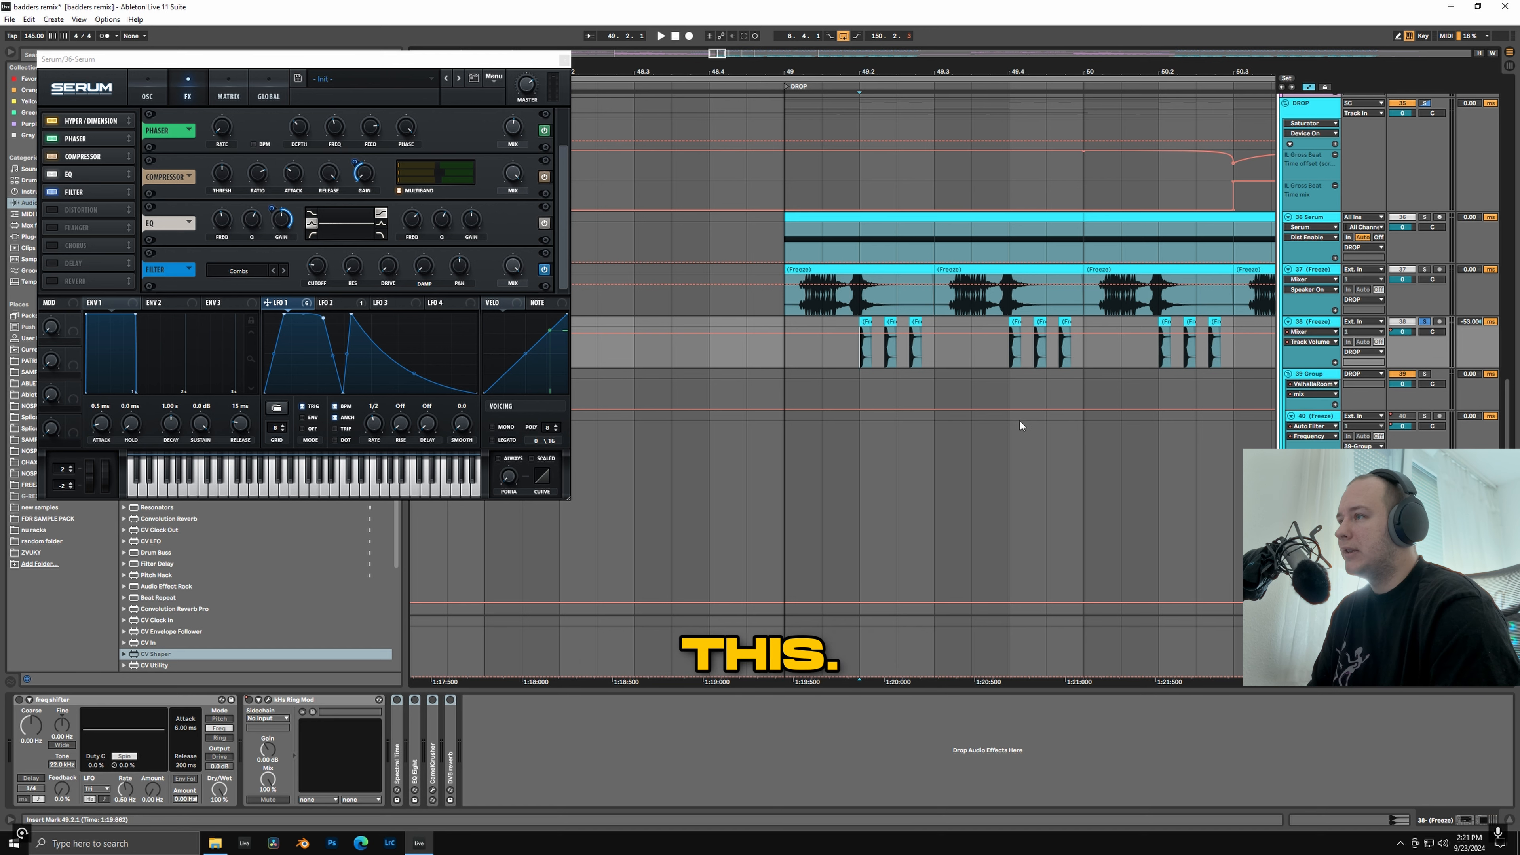
{"action": "key", "text": "space"}
{"action": "key", "text": "space"}
{"action": "key", "text": "space"}
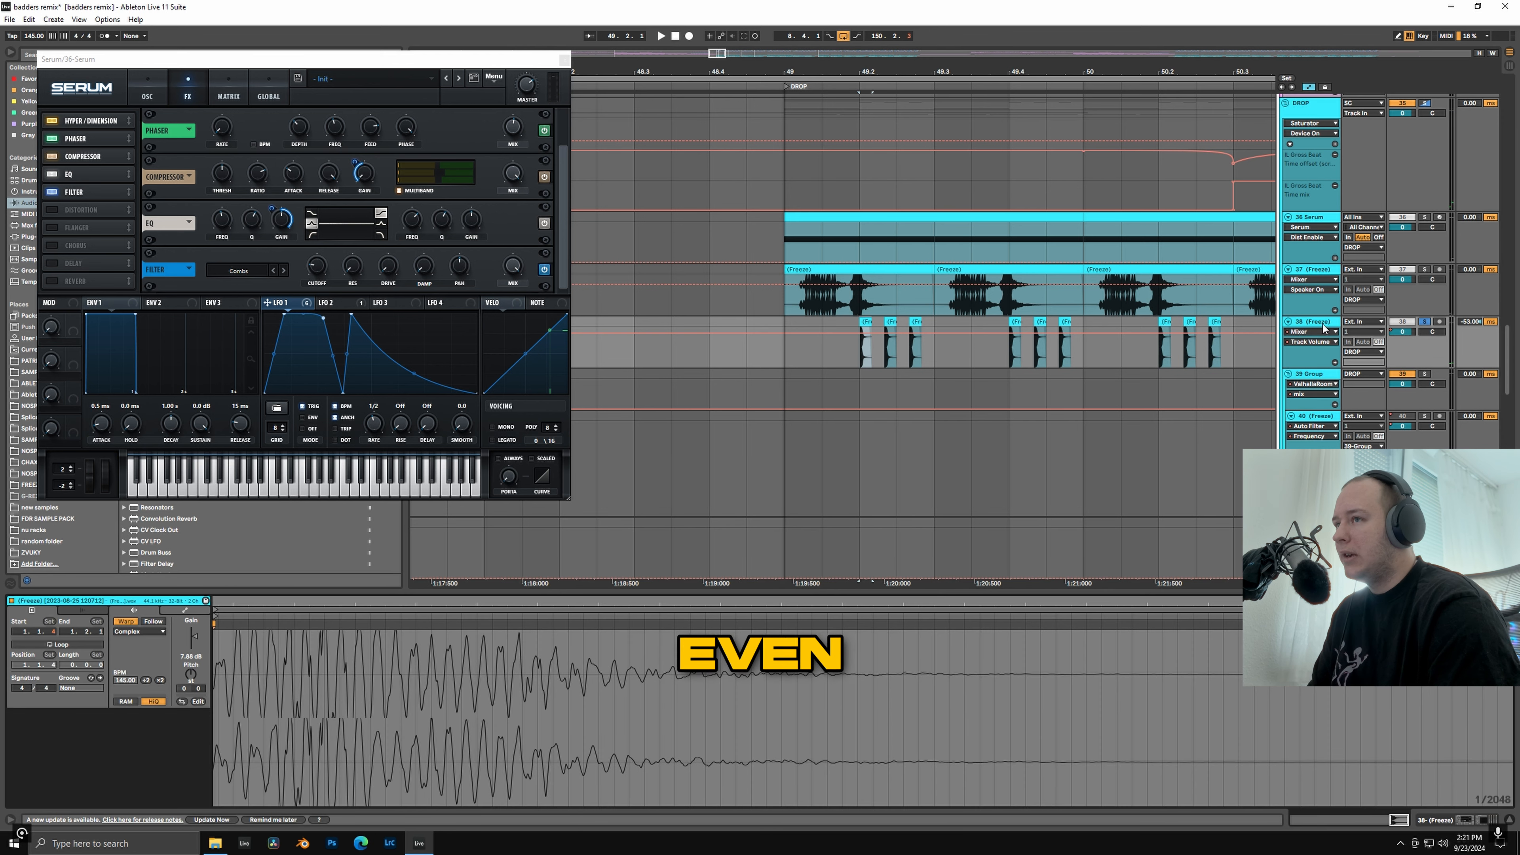
Step: Show track 38's effect chain again and highlight the tail of track 37's waveform just after 49.2
{"action": "left_click", "coordinate": [1325, 329]}
{"action": "scroll", "coordinate": [920, 288], "scroll_direction": "up", "scroll_amount": 3}
{"action": "left_click_drag", "start_coordinate": [778, 304], "coordinate": [843, 303]}
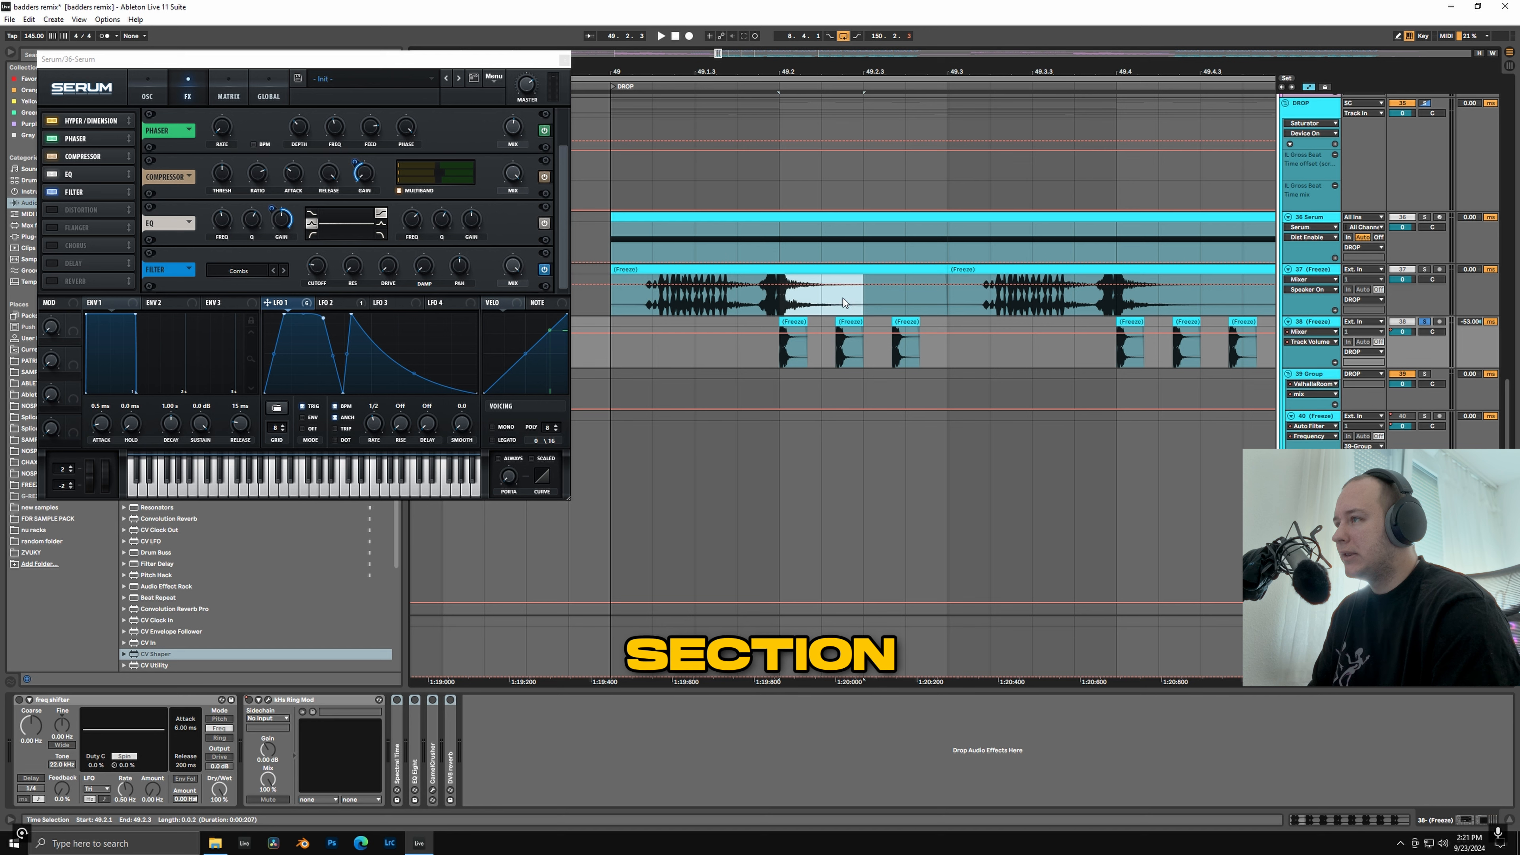
Step: Unfold track 38's Spectral Time, EQ Eight and CamelCrusher devices while auditioning the track
{"action": "double_click", "coordinate": [396, 764]}
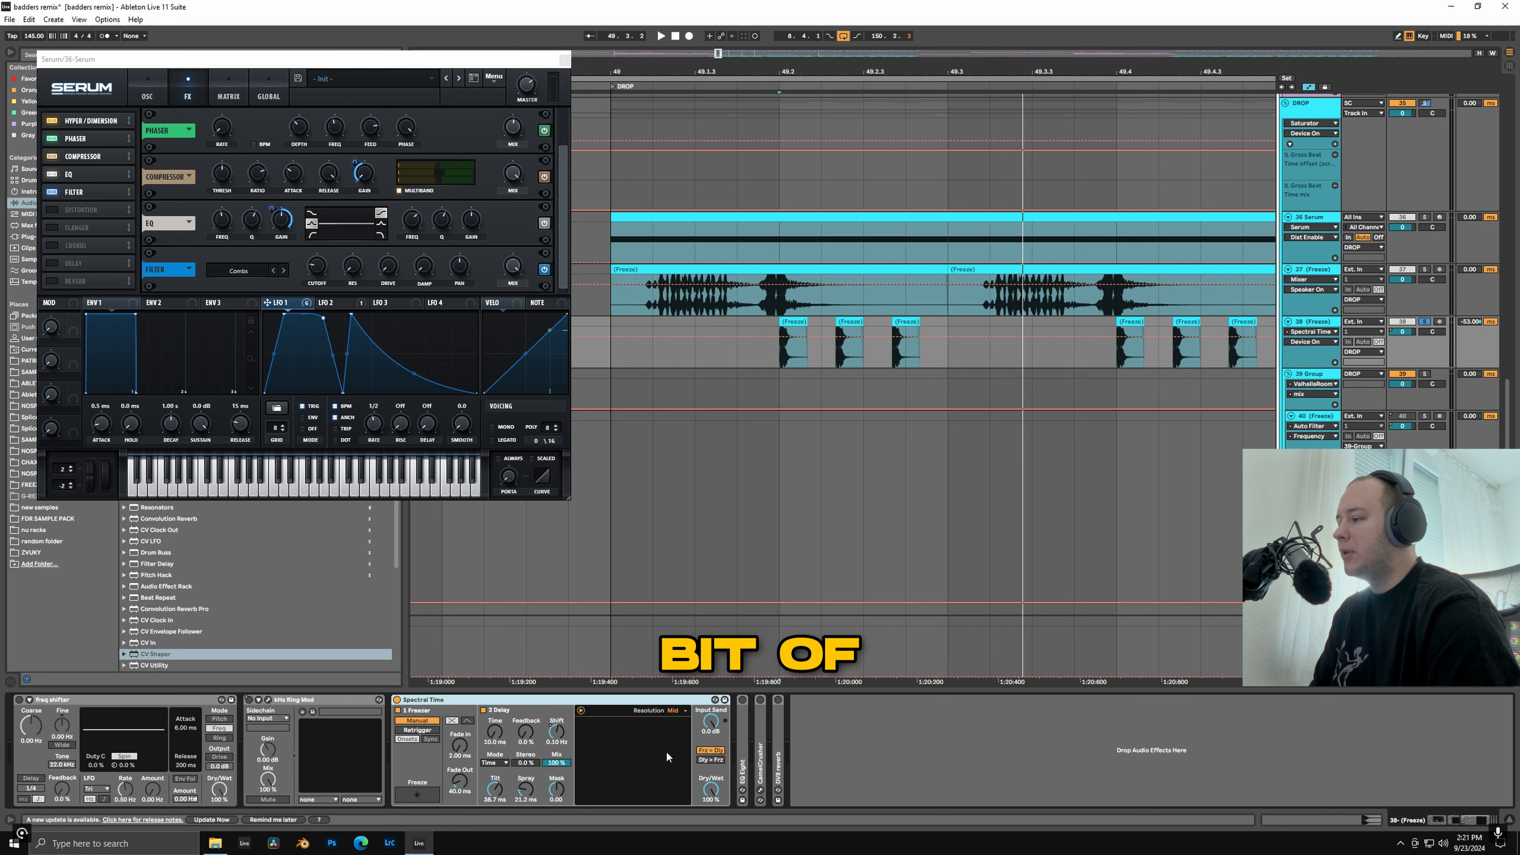
{"action": "key", "text": "space"}
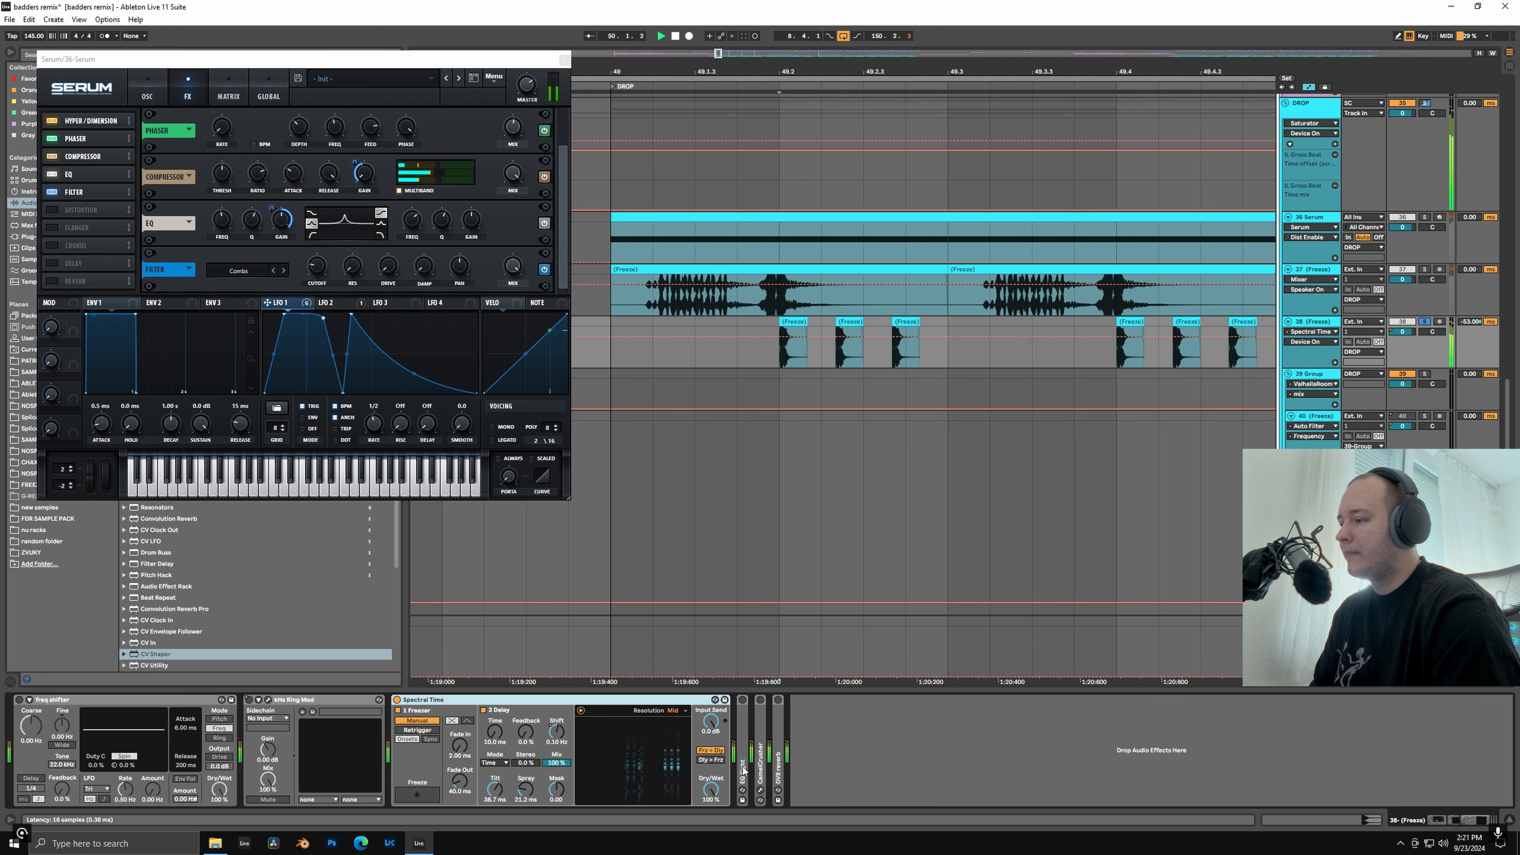
{"action": "key", "text": "space"}
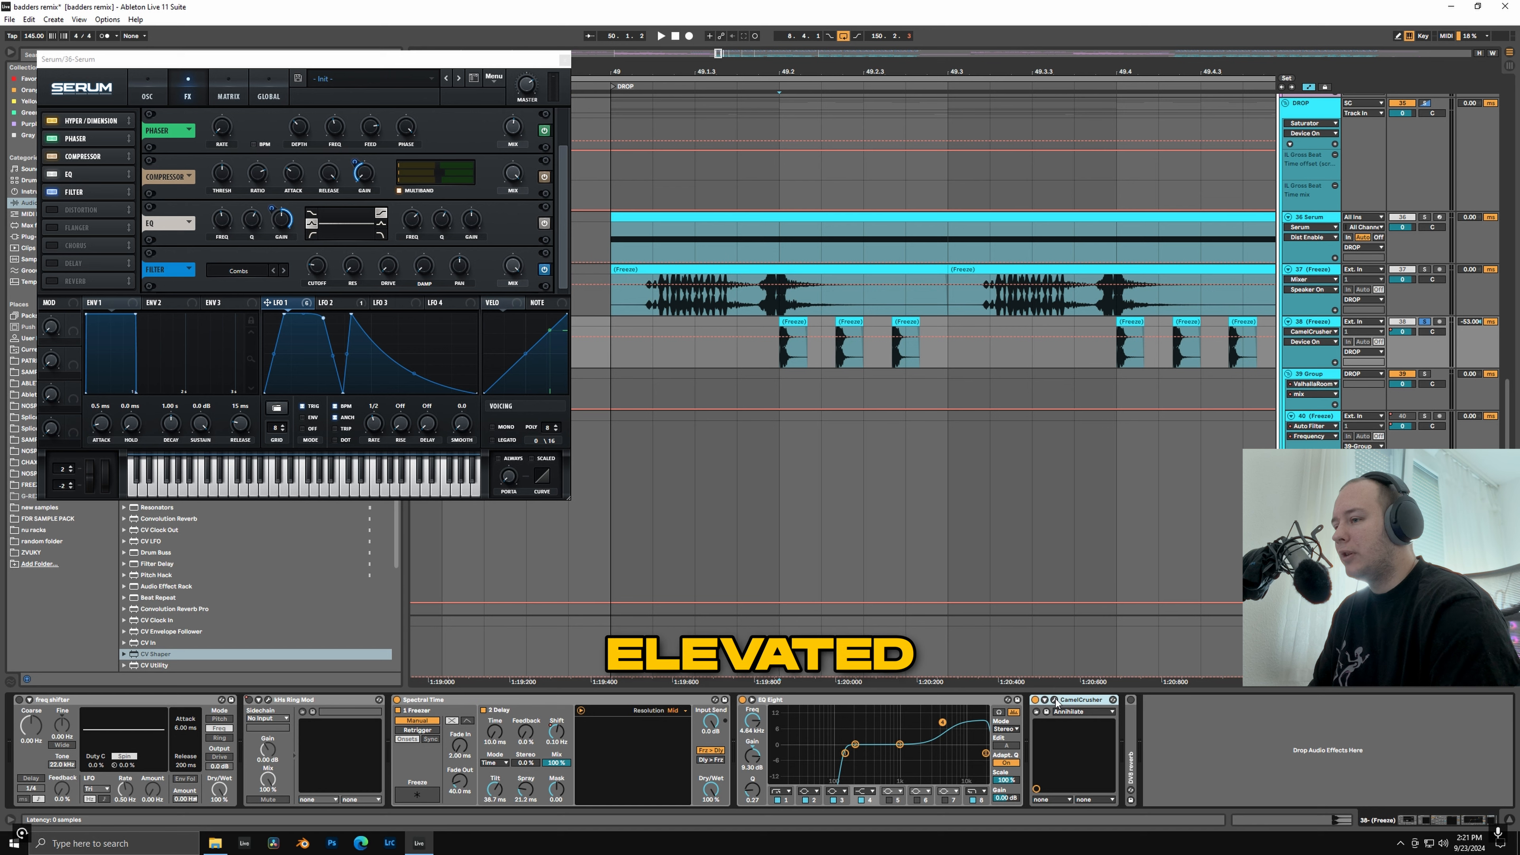
Step: Open the CamelCrusher plug-in window on track 38, place it over the arrangement and play the track
{"action": "left_click", "coordinate": [1055, 700]}
{"action": "left_click_drag", "start_coordinate": [454, 208], "coordinate": [932, 431]}
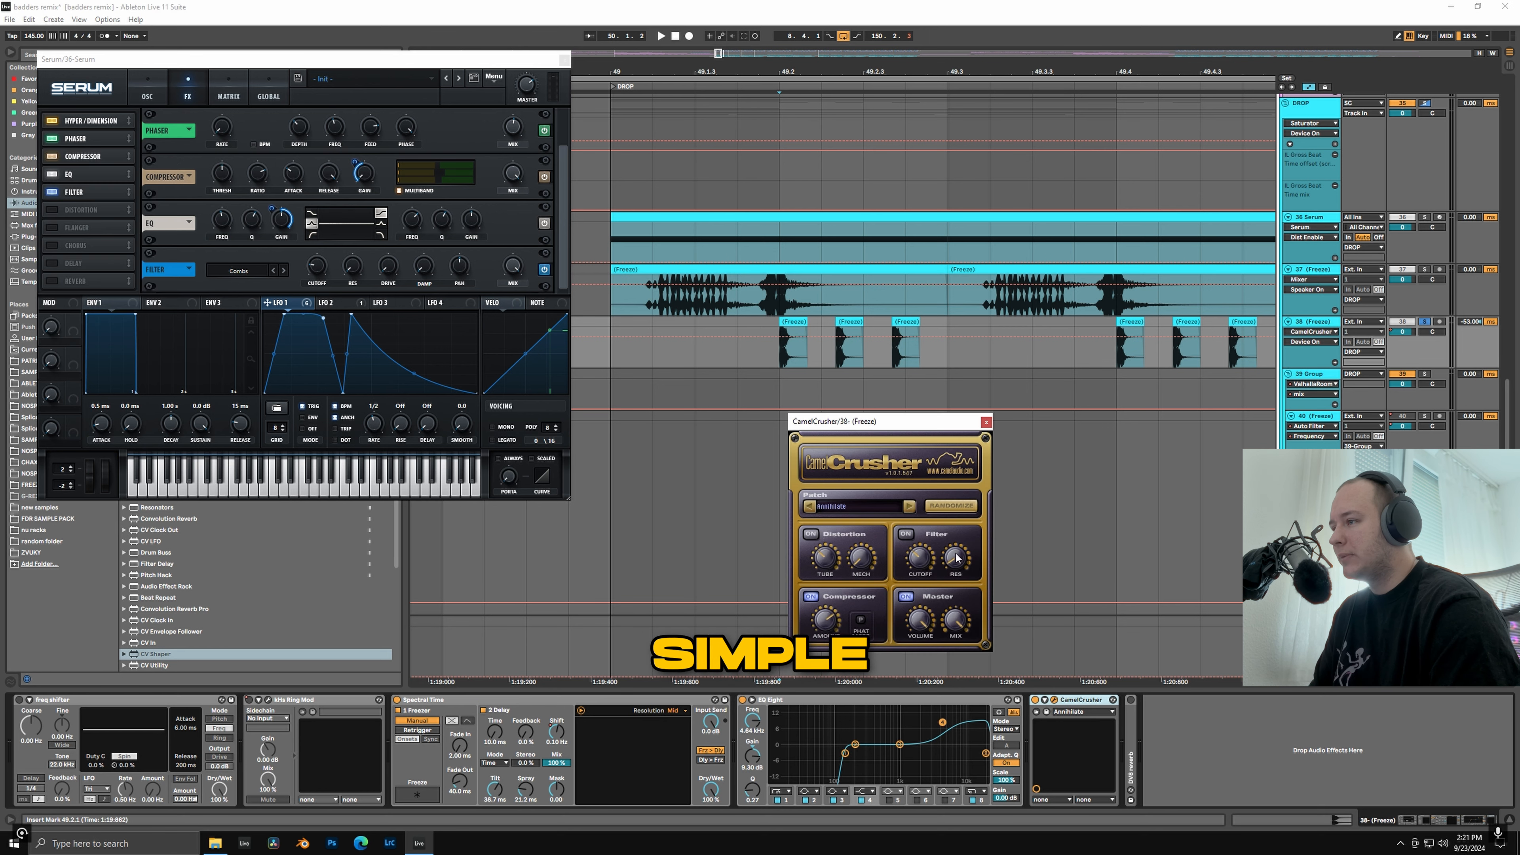
{"action": "key", "text": "space"}
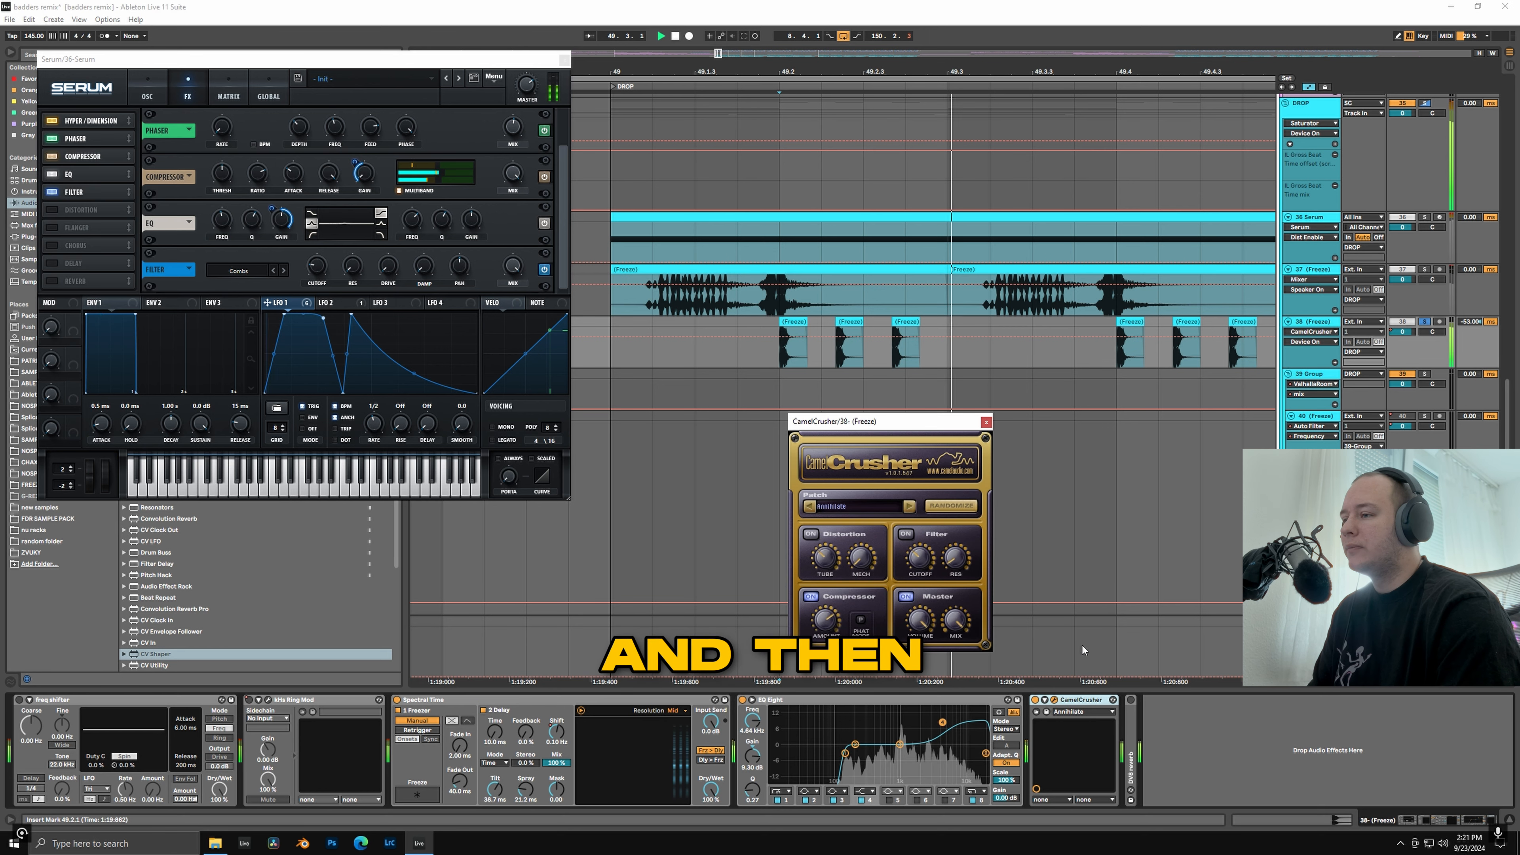
Step: Unfold track 38's DVB reverb to inspect its settings, fold it again and finish auditioning the track
{"action": "double_click", "coordinate": [1132, 743]}
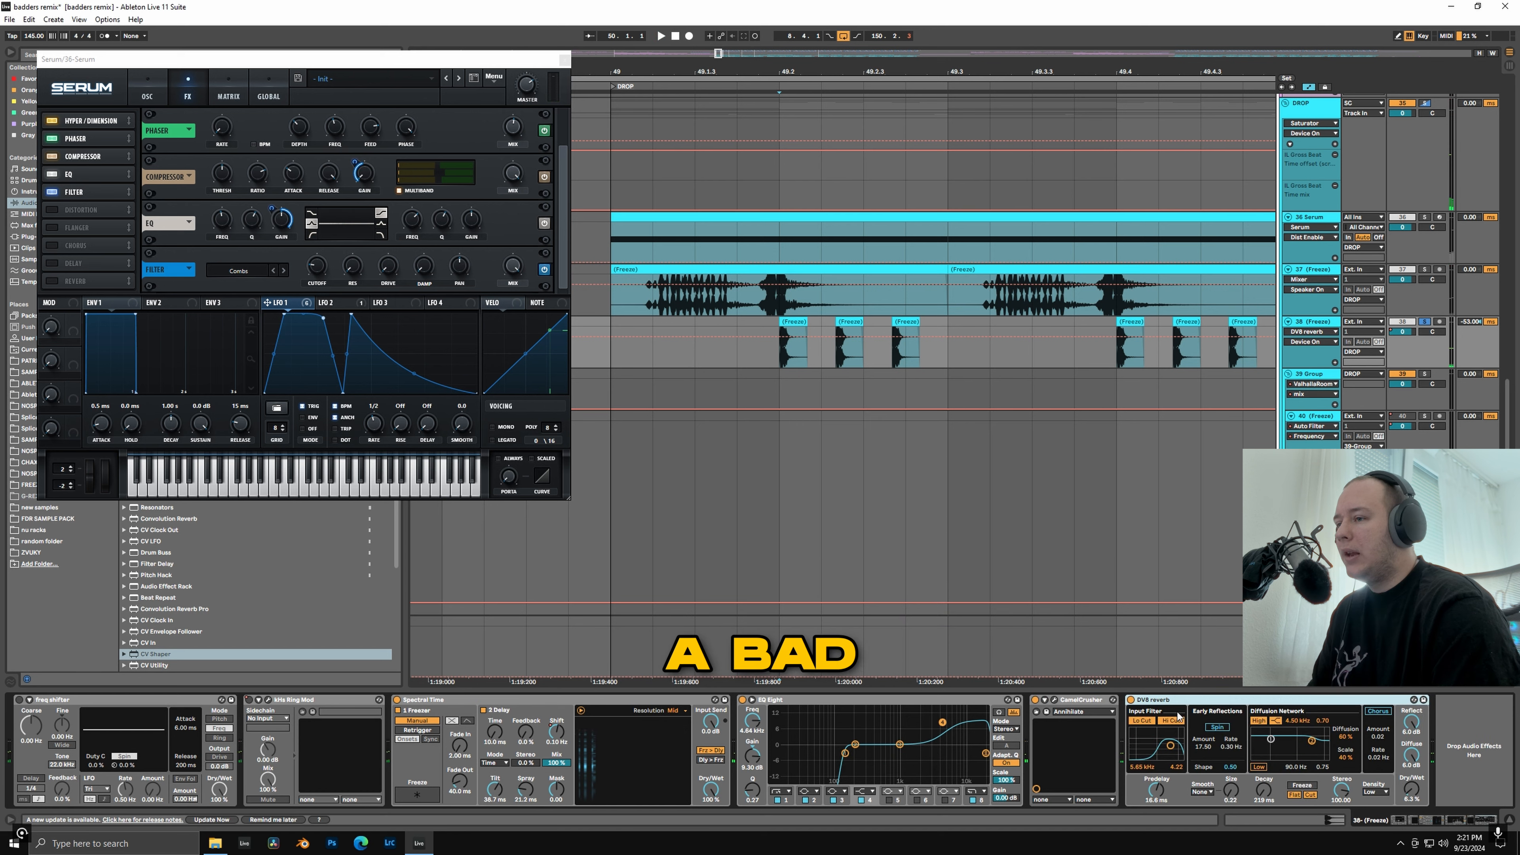
{"action": "double_click", "coordinate": [1218, 702]}
{"action": "scroll", "coordinate": [831, 509], "scroll_direction": "down", "scroll_amount": 3}
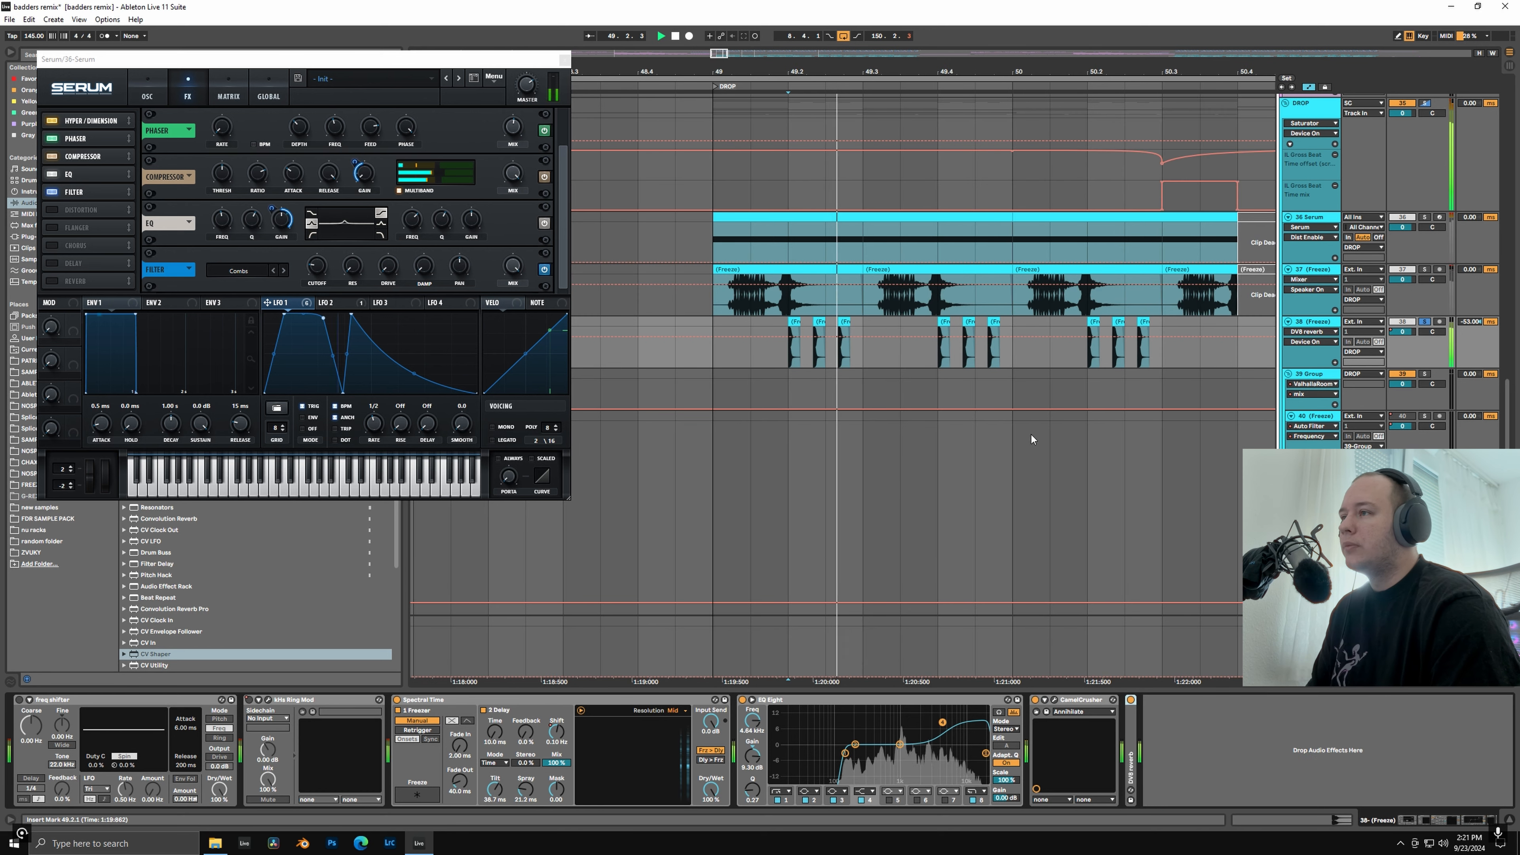
{"action": "key", "text": "space"}
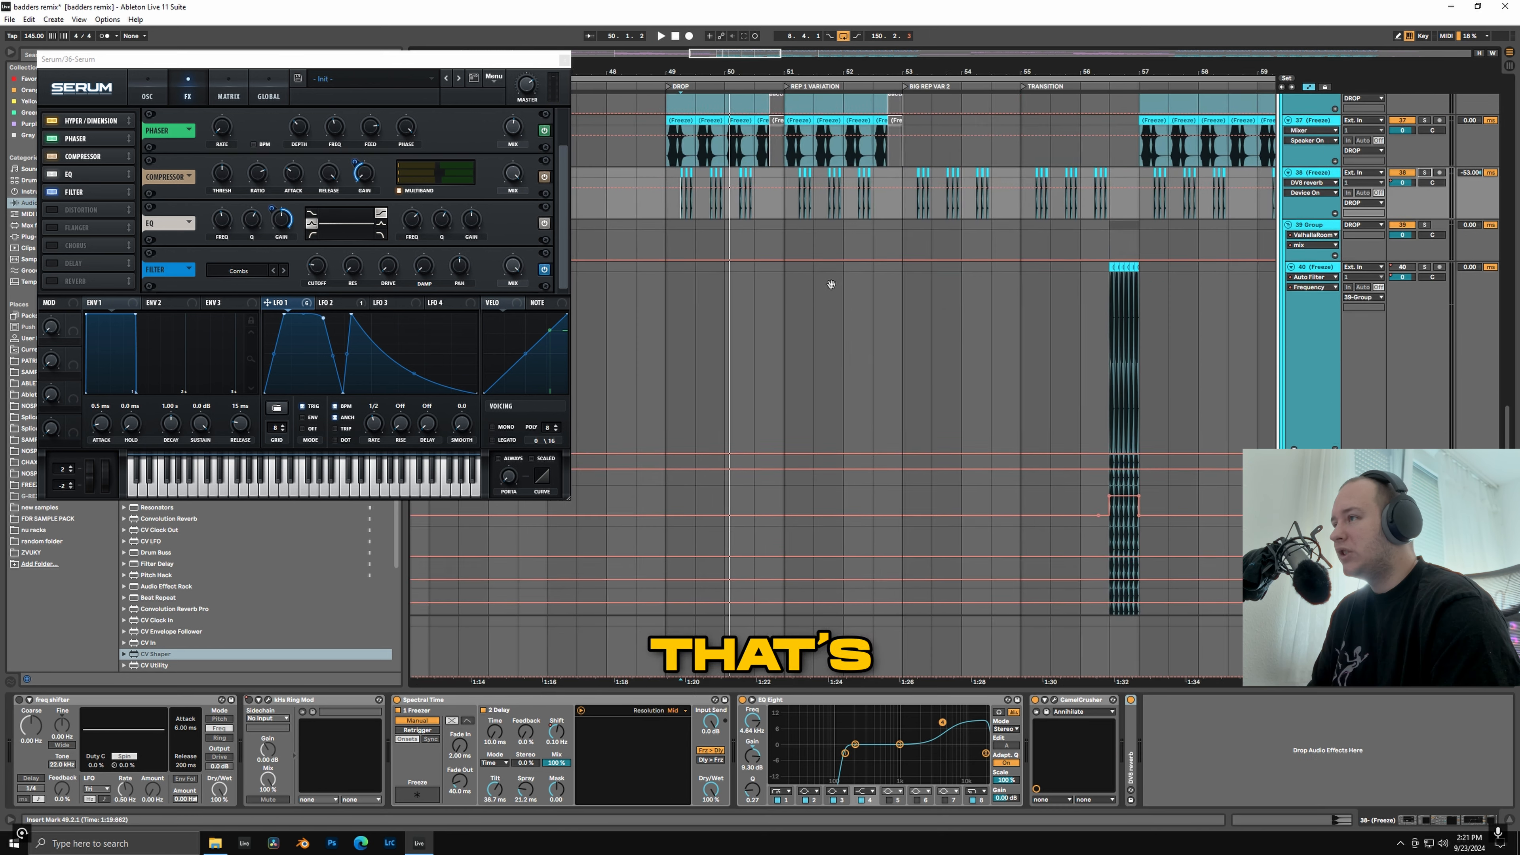
Step: Solo frozen track 41 and audition it from bar 53 at the BIG REP VAR 2 section
{"action": "left_click_drag", "start_coordinate": [832, 285], "coordinate": [868, 500]}
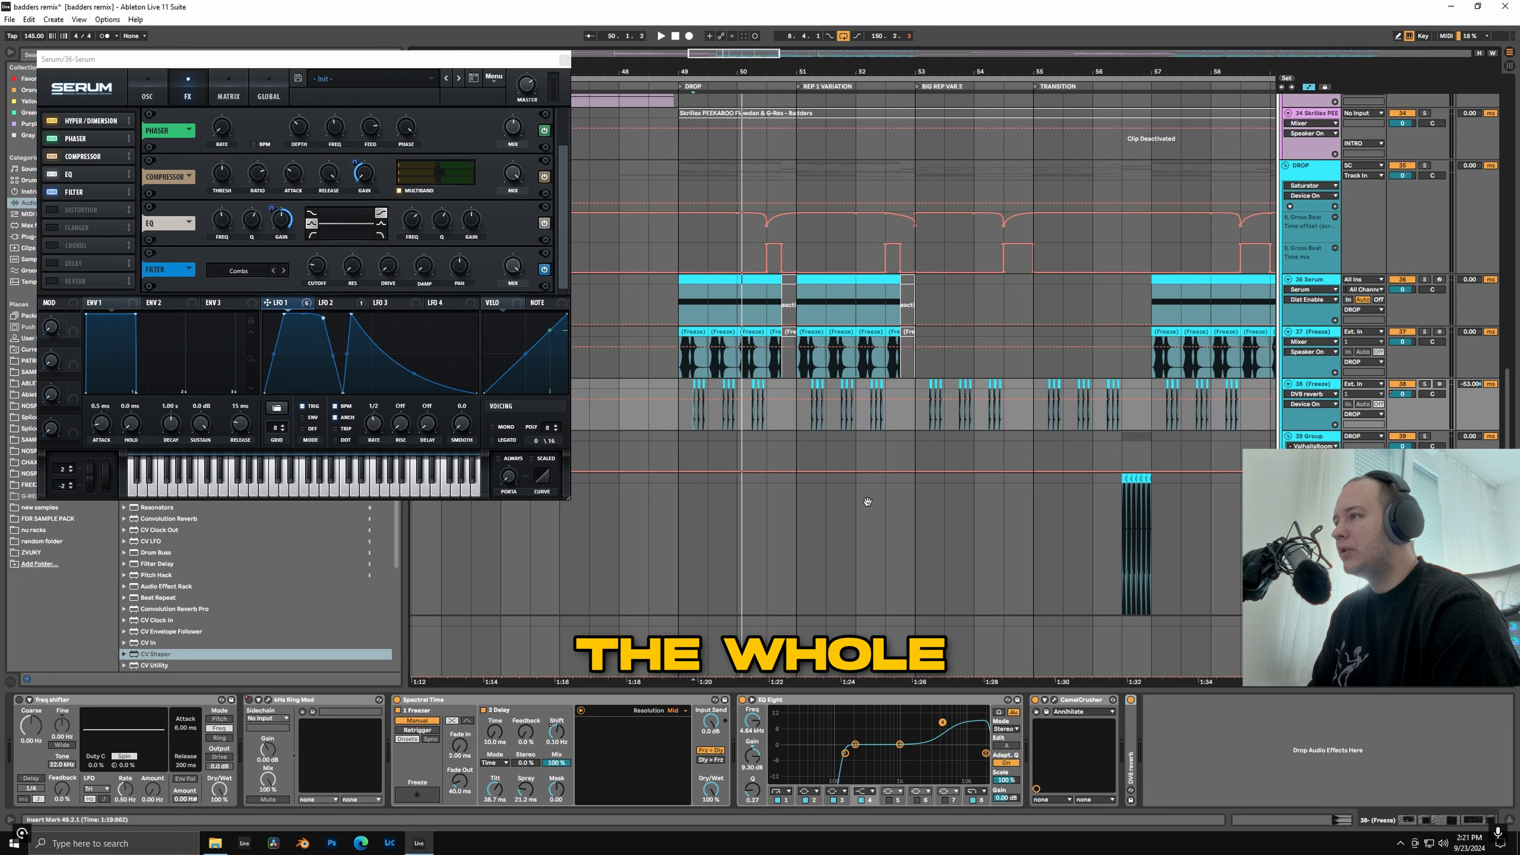
{"action": "scroll", "coordinate": [765, 473], "scroll_direction": "down", "scroll_amount": 3}
{"action": "scroll", "coordinate": [784, 514], "scroll_direction": "up", "scroll_amount": 3}
{"action": "scroll", "coordinate": [856, 479], "scroll_direction": "down", "scroll_amount": 10}
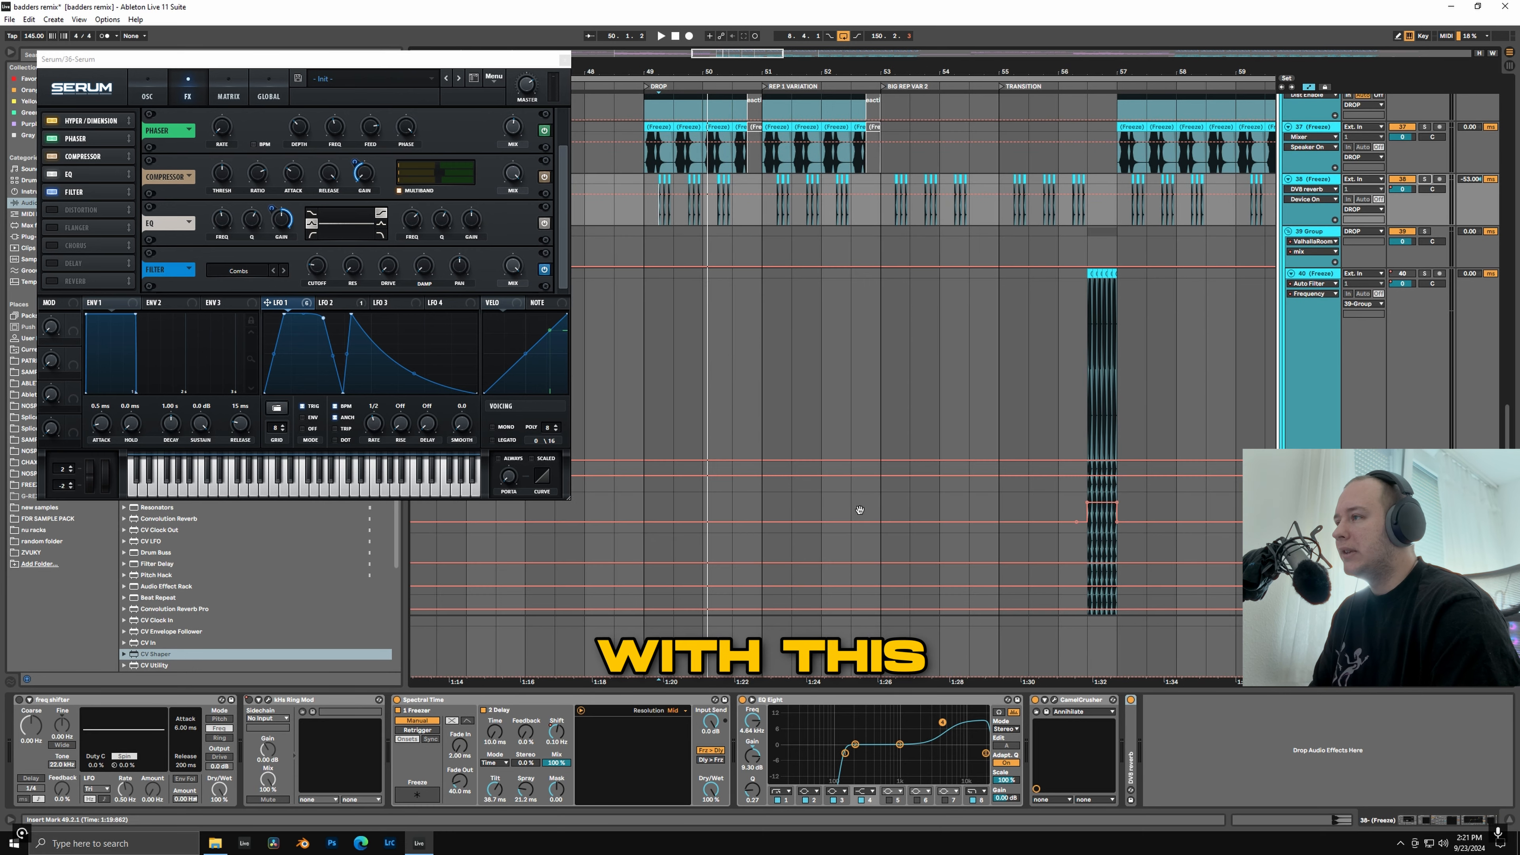
{"action": "left_click", "coordinate": [857, 425]}
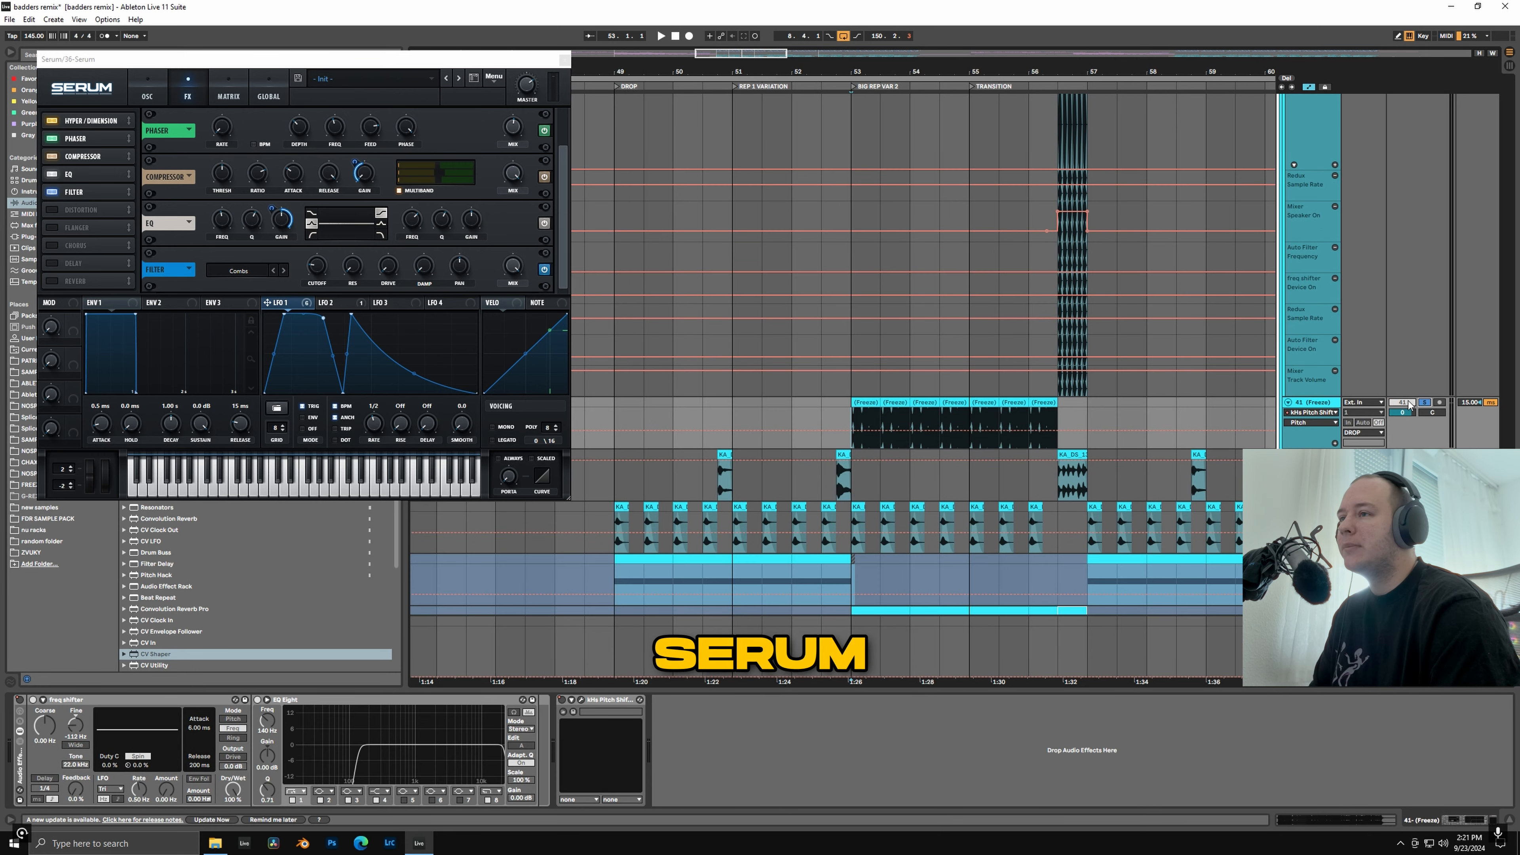
{"action": "key", "text": "space"}
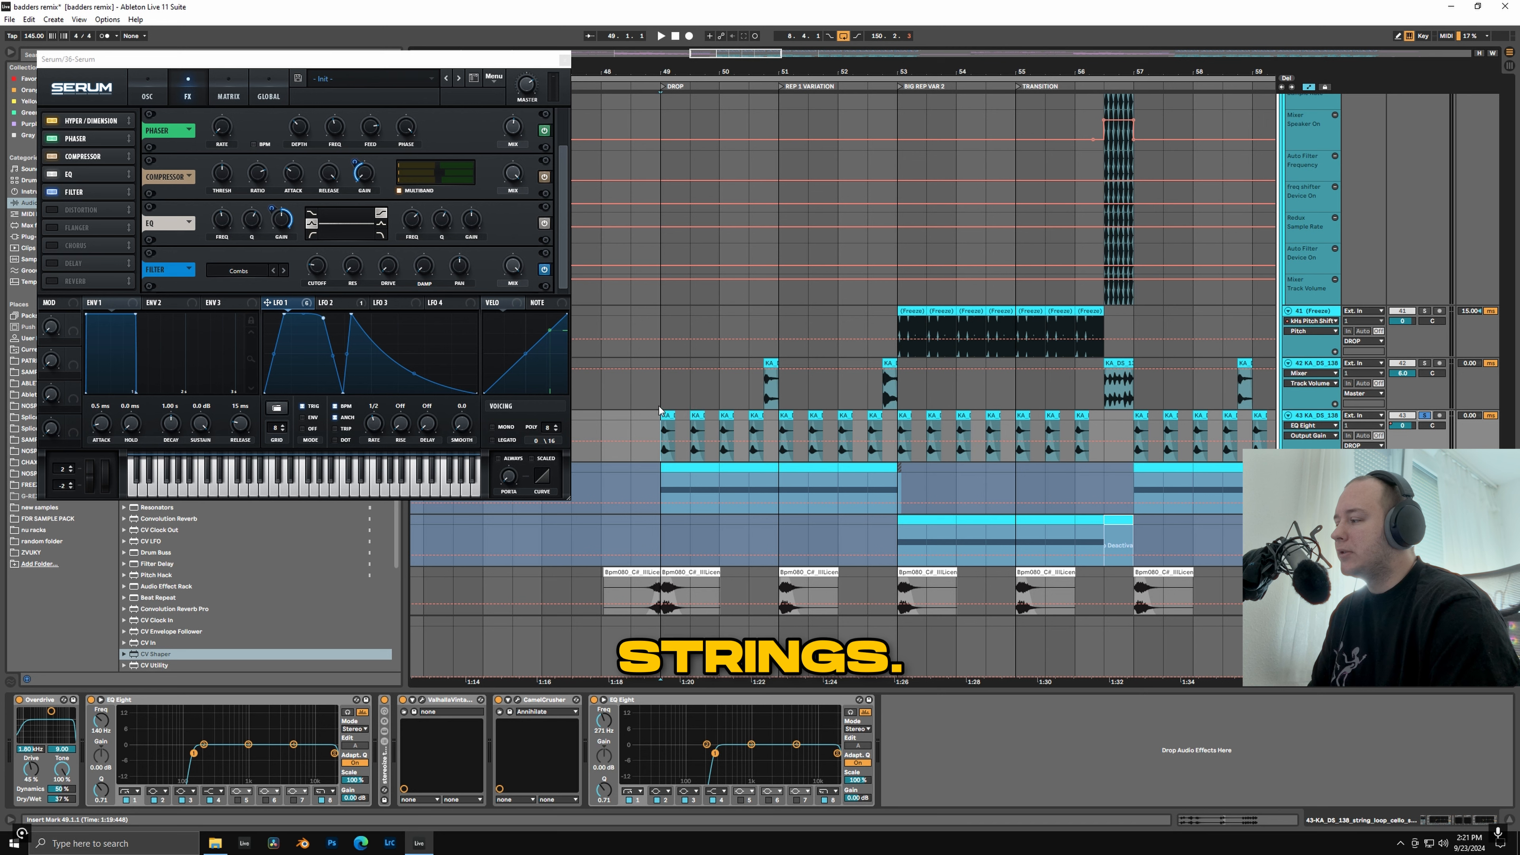
Step: Audition the soloed string tracks 42 and 43 from bar 49 and the choir stabs on track 46 from bar 48
{"action": "key", "text": "space"}
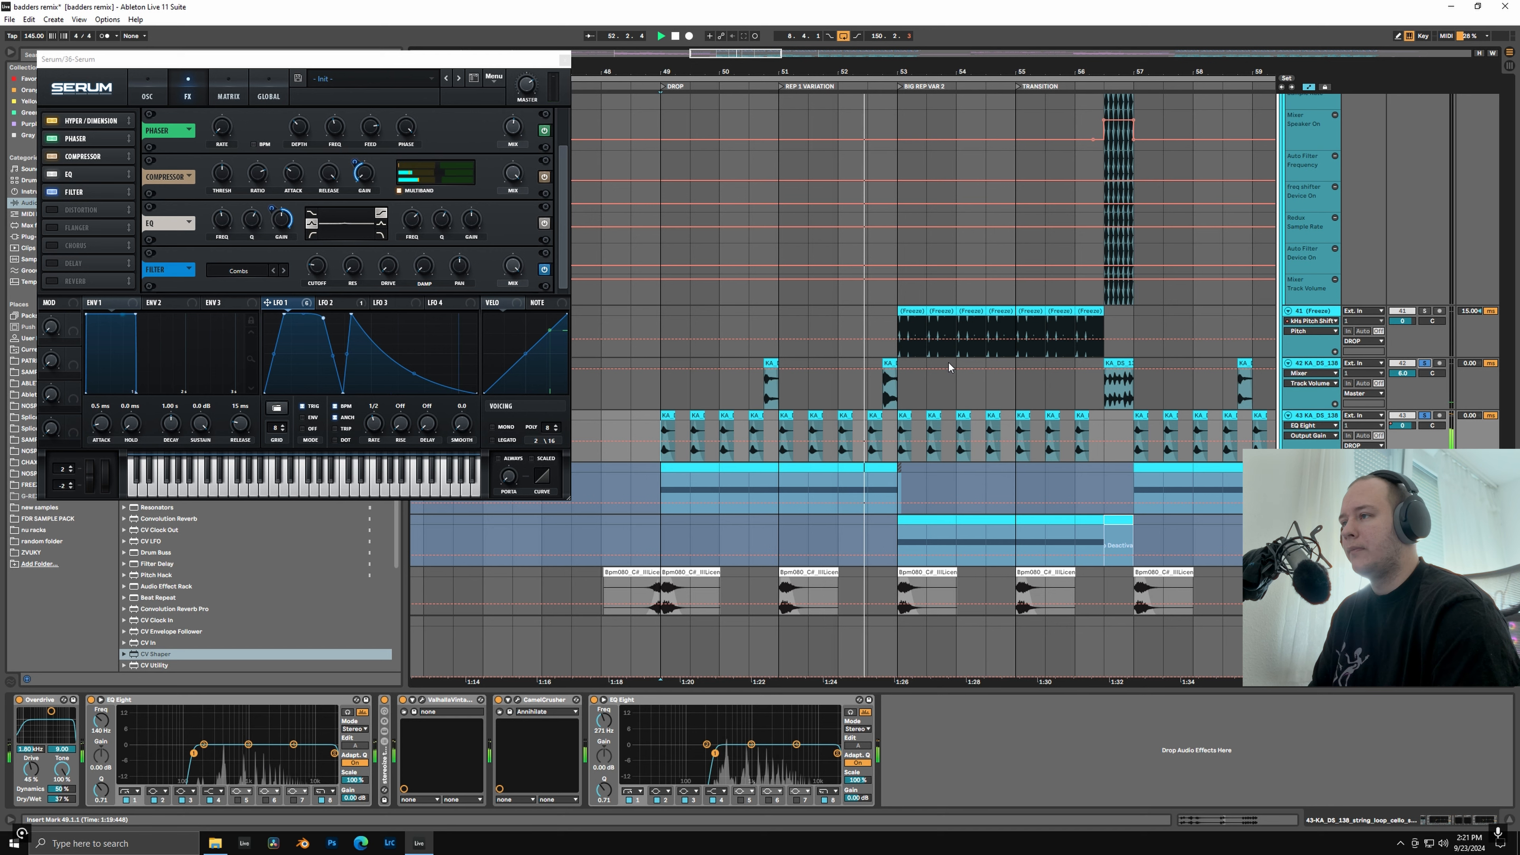
{"action": "left_click_drag", "start_coordinate": [988, 454], "coordinate": [869, 452]}
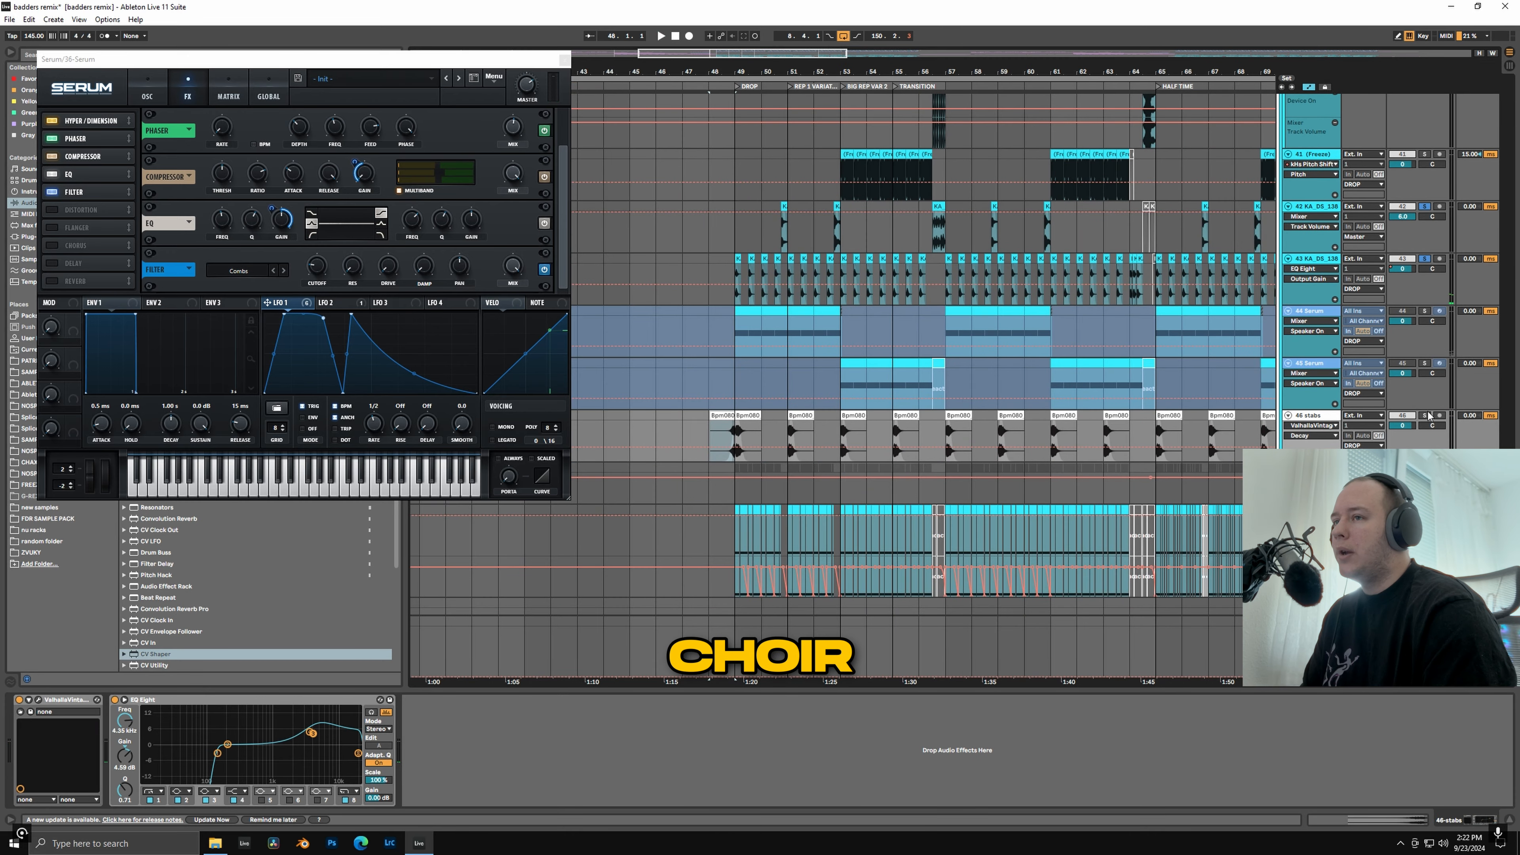
{"action": "key", "text": "space"}
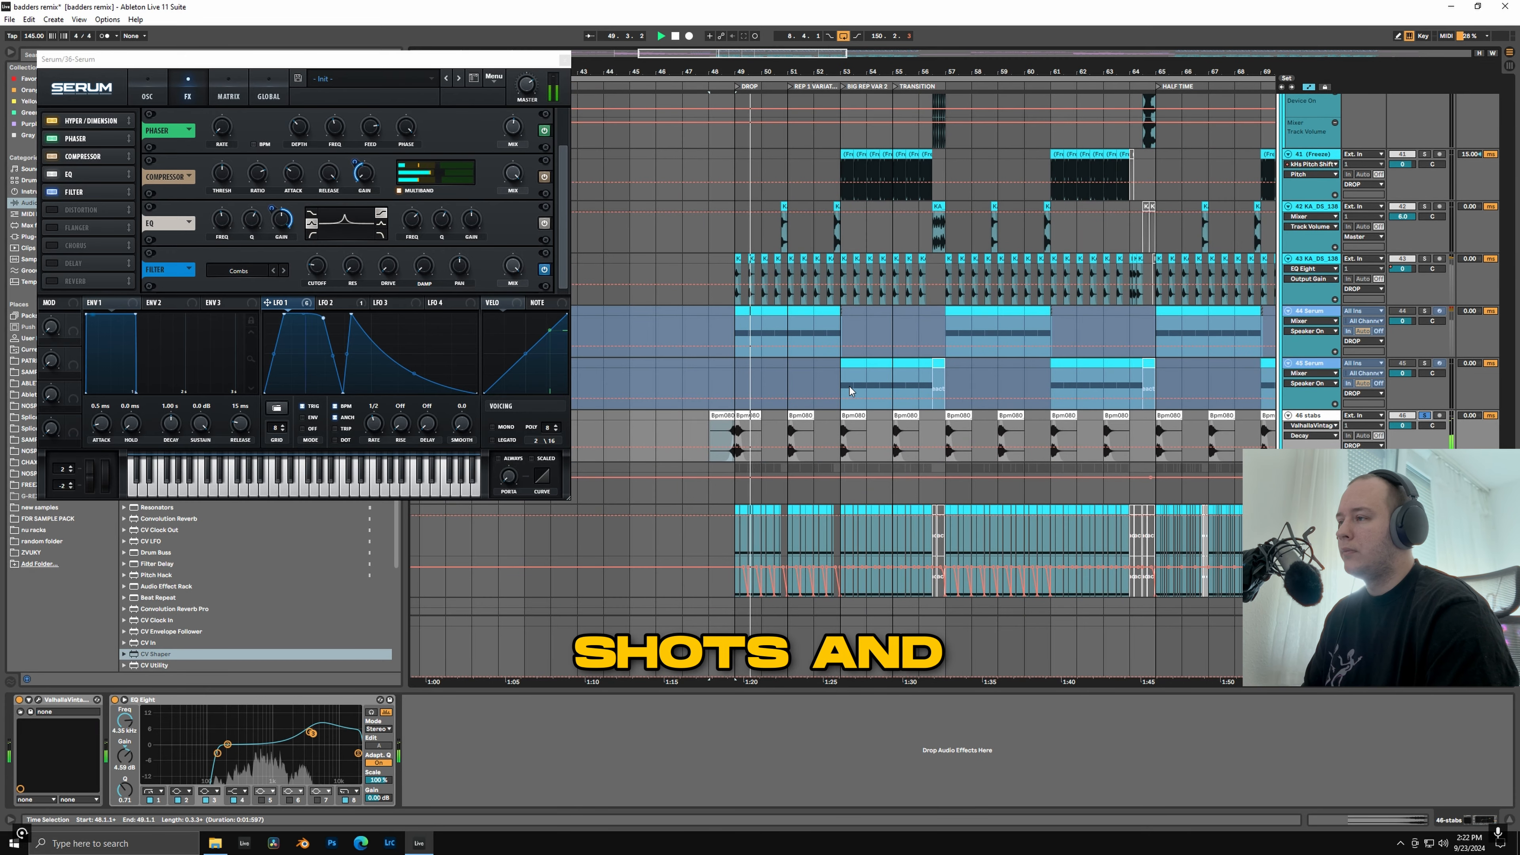
Step: Solo the SEXY SERUM SUB track and audition the sub bass from the start of the drop at 49.1.1
{"action": "left_click", "coordinate": [858, 473]}
{"action": "key", "text": "space"}
{"action": "scroll", "coordinate": [859, 486], "scroll_direction": "down", "scroll_amount": 3}
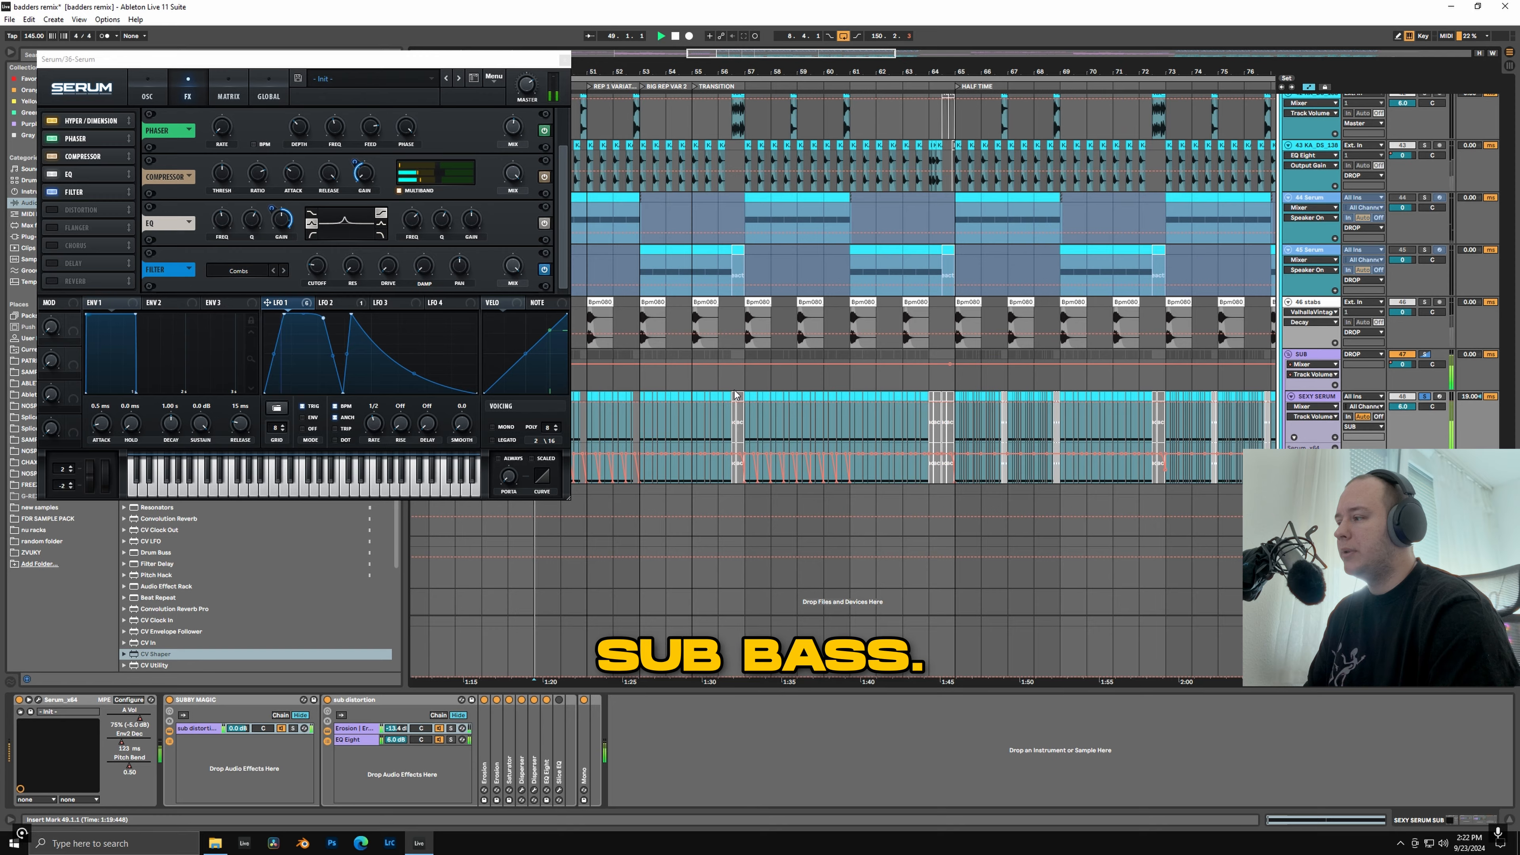
{"action": "key", "text": "space"}
{"action": "scroll", "coordinate": [809, 380], "scroll_direction": "up", "scroll_amount": 5}
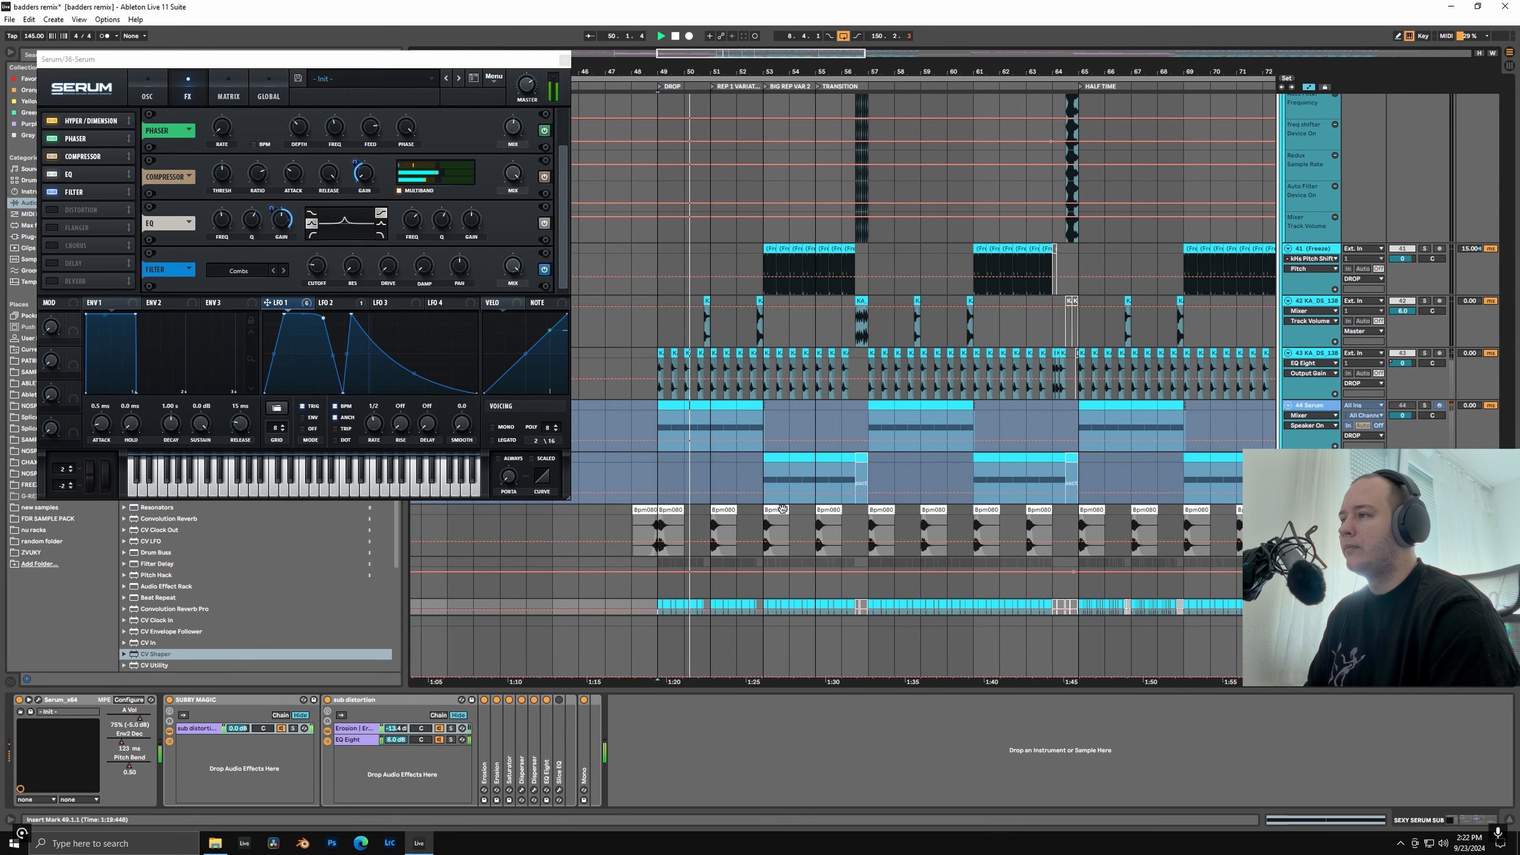
Step: Select the DROP group and open its Gross Beat plug-in window, moving it clear of the drop's automation
{"action": "scroll", "coordinate": [958, 390], "scroll_direction": "up", "scroll_amount": 3}
{"action": "key", "text": "minus"}
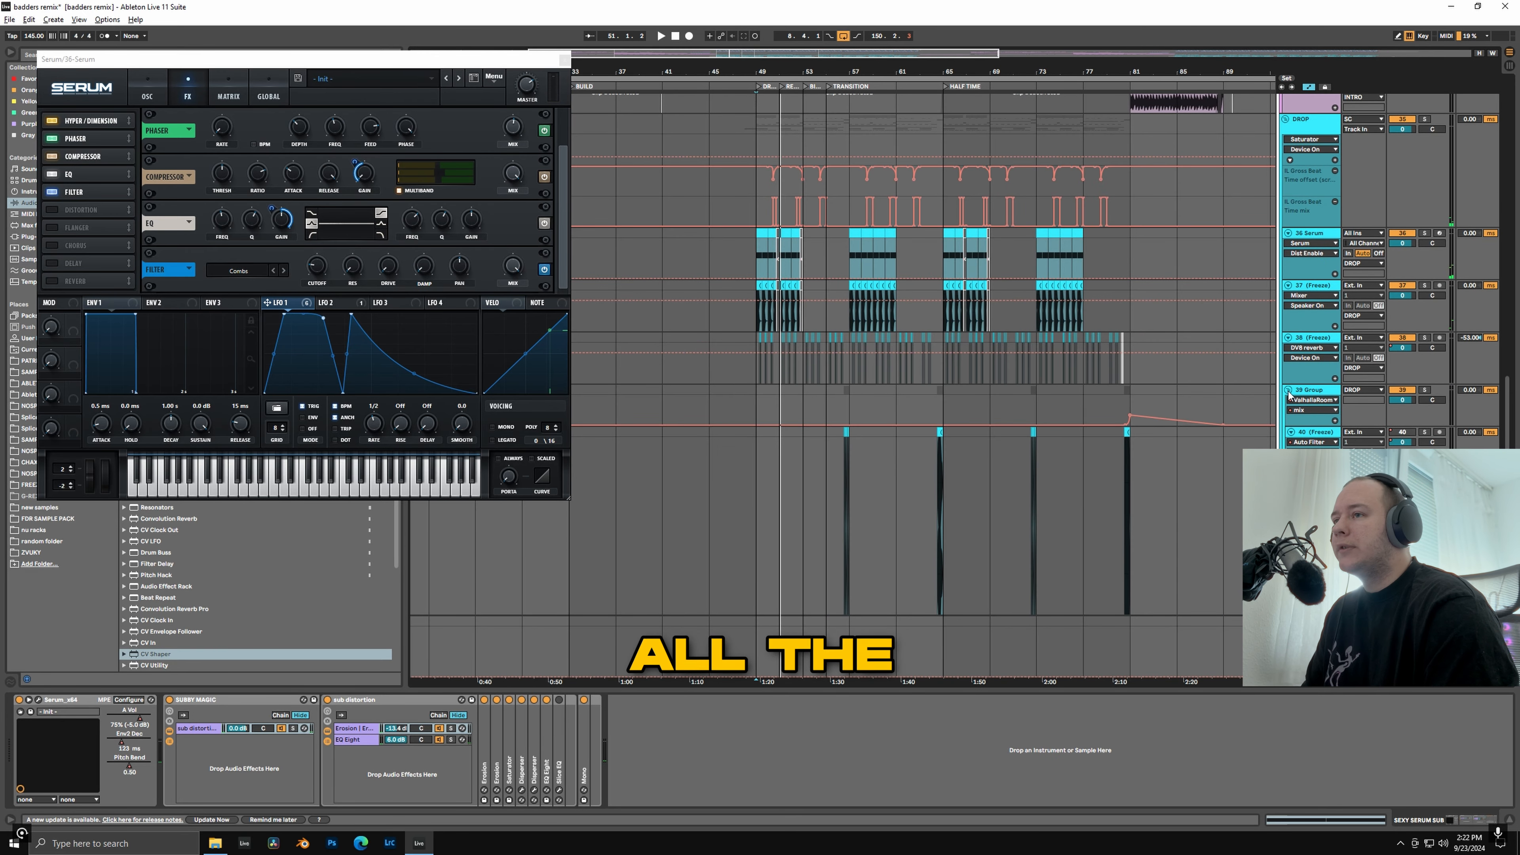
{"action": "scroll", "coordinate": [1289, 395], "scroll_direction": "up", "scroll_amount": 5}
{"action": "left_click", "coordinate": [1305, 379]}
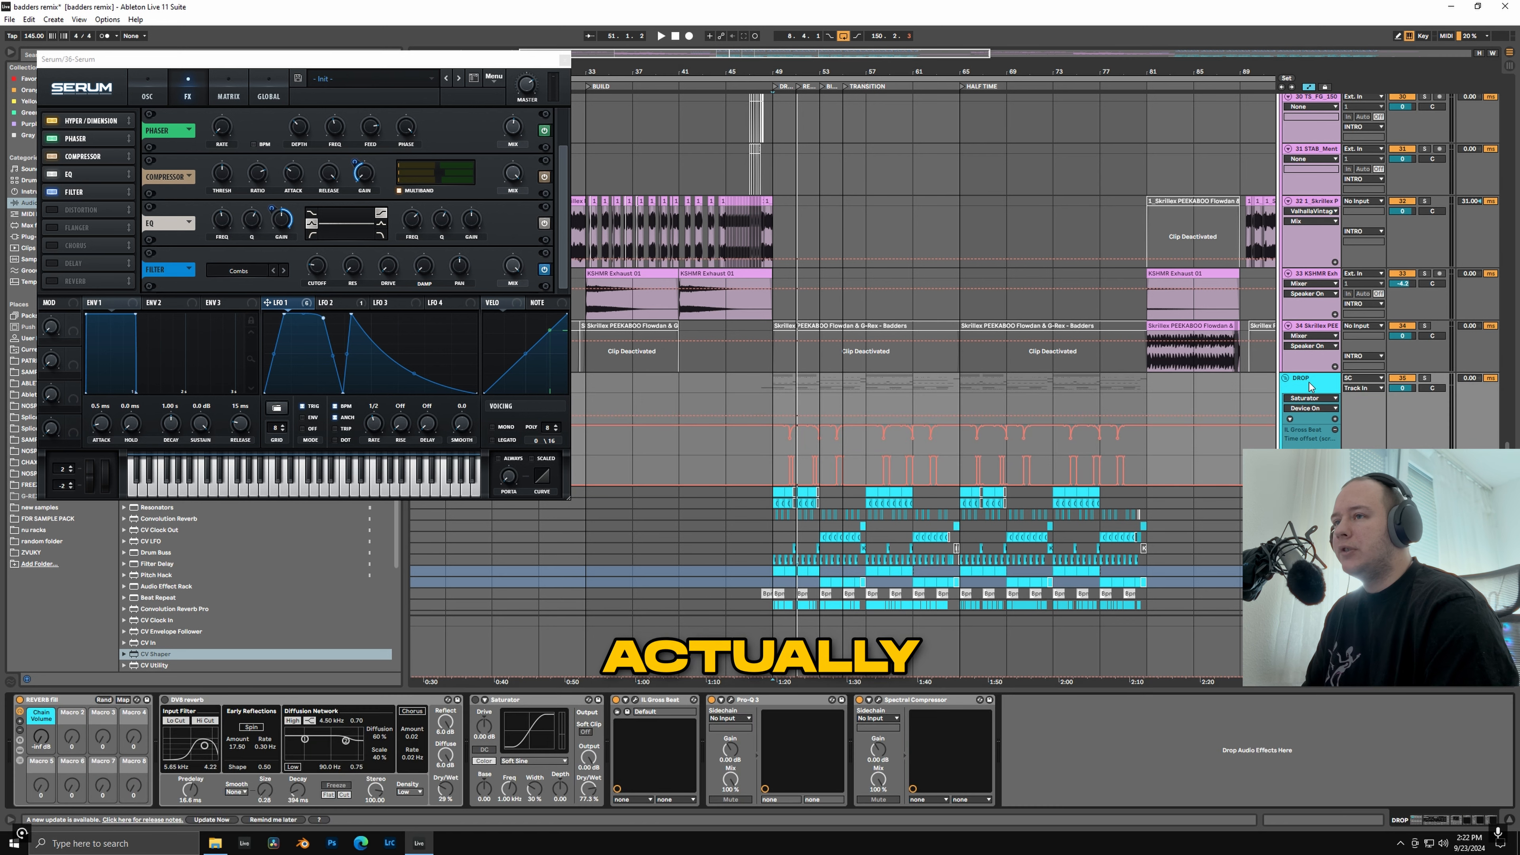
{"action": "left_click", "coordinate": [635, 702]}
{"action": "left_click_drag", "start_coordinate": [328, 92], "coordinate": [750, 141]}
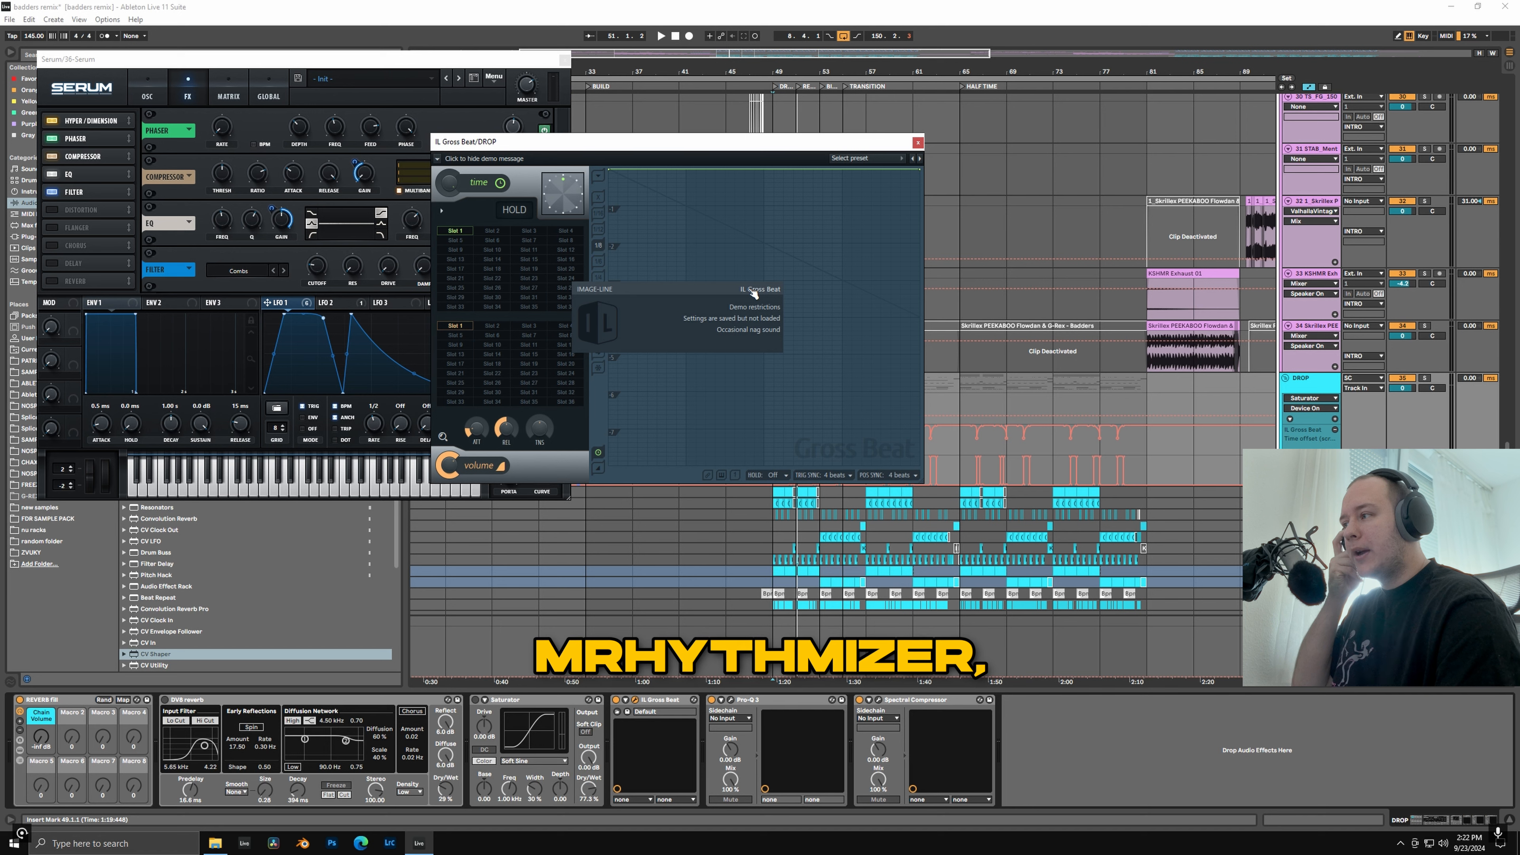
{"action": "left_click_drag", "start_coordinate": [783, 143], "coordinate": [569, 139]}
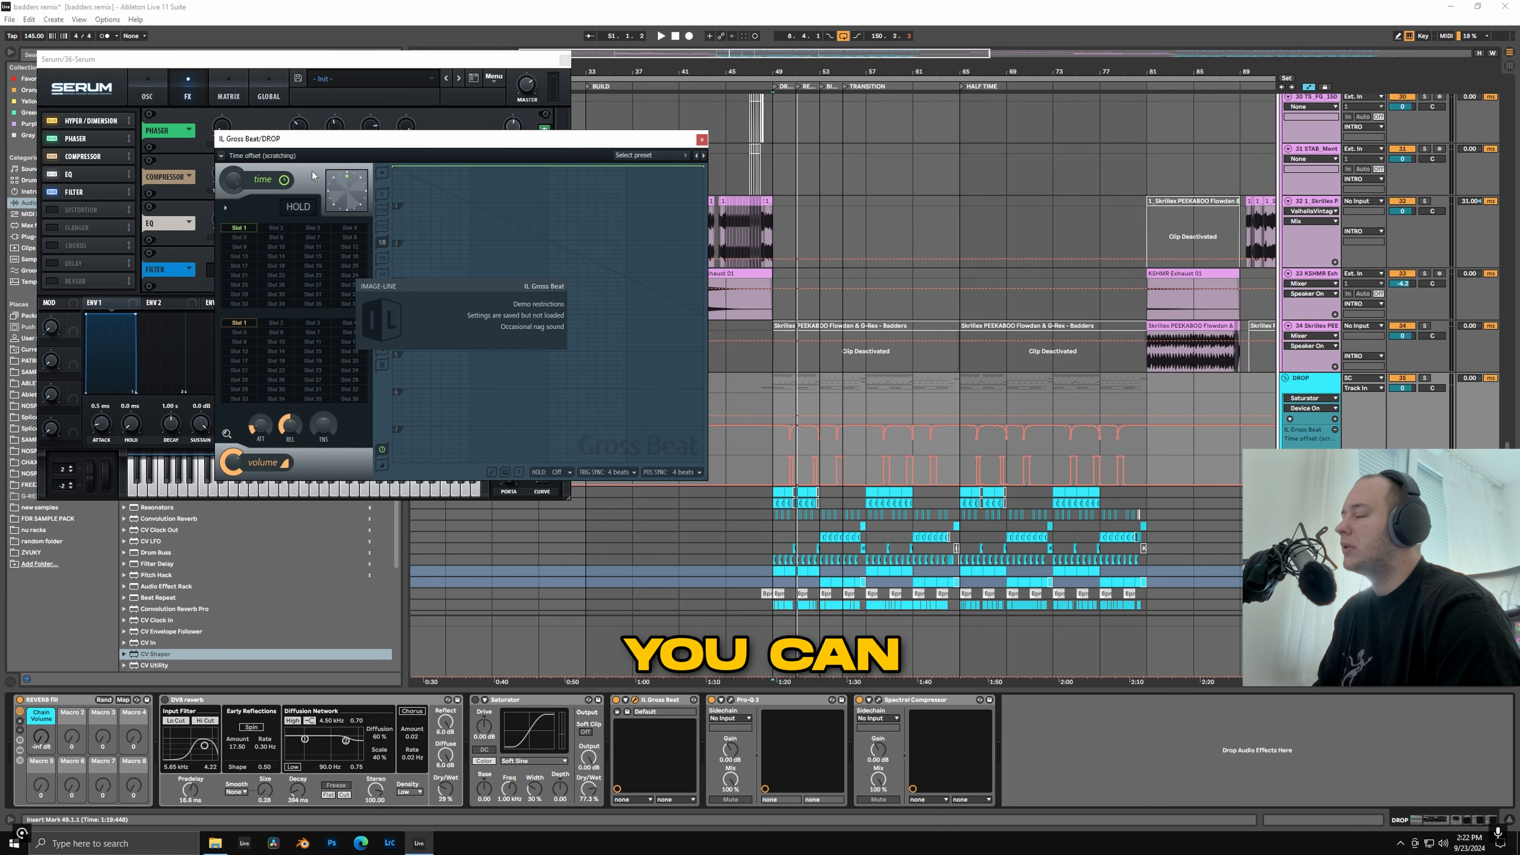
Step: Highlight the DROP group's Gross Beat time offset and time mix automation between 50.1.1 and 51.1.1
{"action": "scroll", "coordinate": [841, 453], "scroll_direction": "up", "scroll_amount": 10}
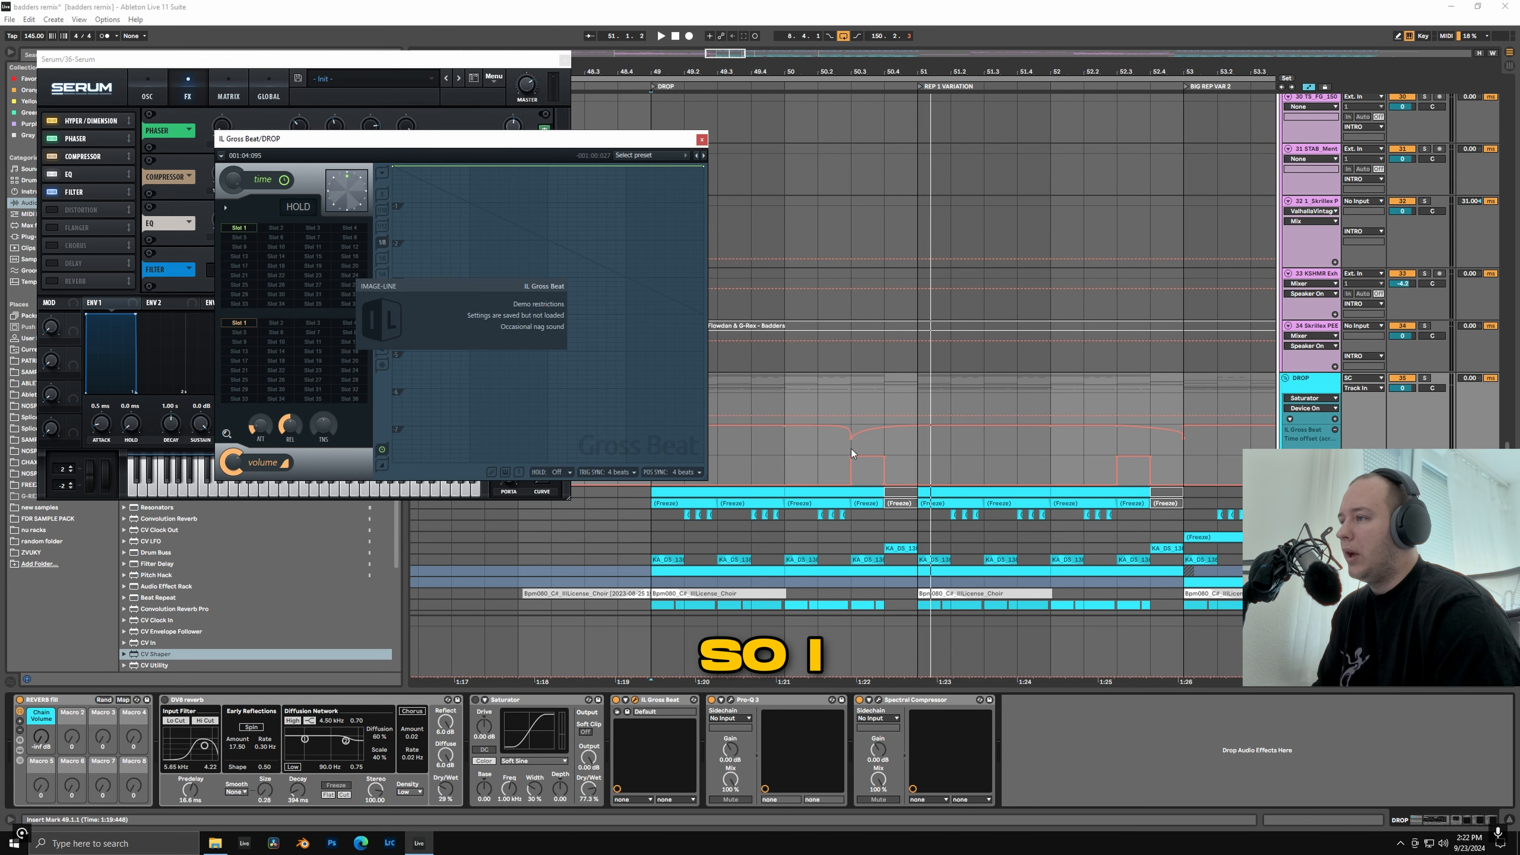
{"action": "left_click_drag", "start_coordinate": [788, 445], "coordinate": [916, 442]}
{"action": "left_click", "coordinate": [805, 473]}
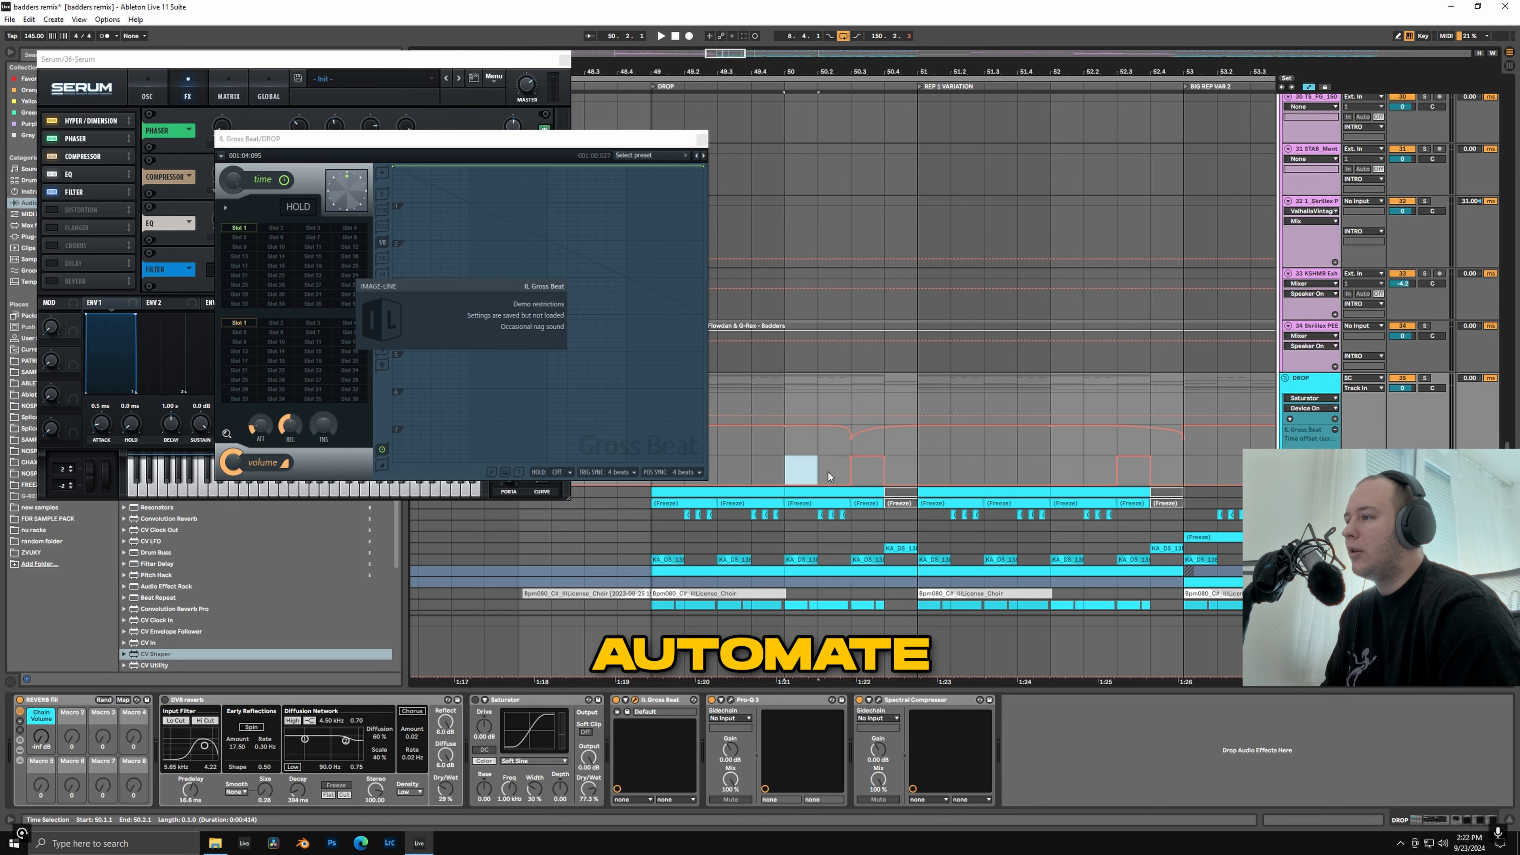
{"action": "scroll", "coordinate": [931, 467], "scroll_direction": "down", "scroll_amount": 4}
{"action": "left_click_drag", "start_coordinate": [891, 430], "coordinate": [936, 448]}
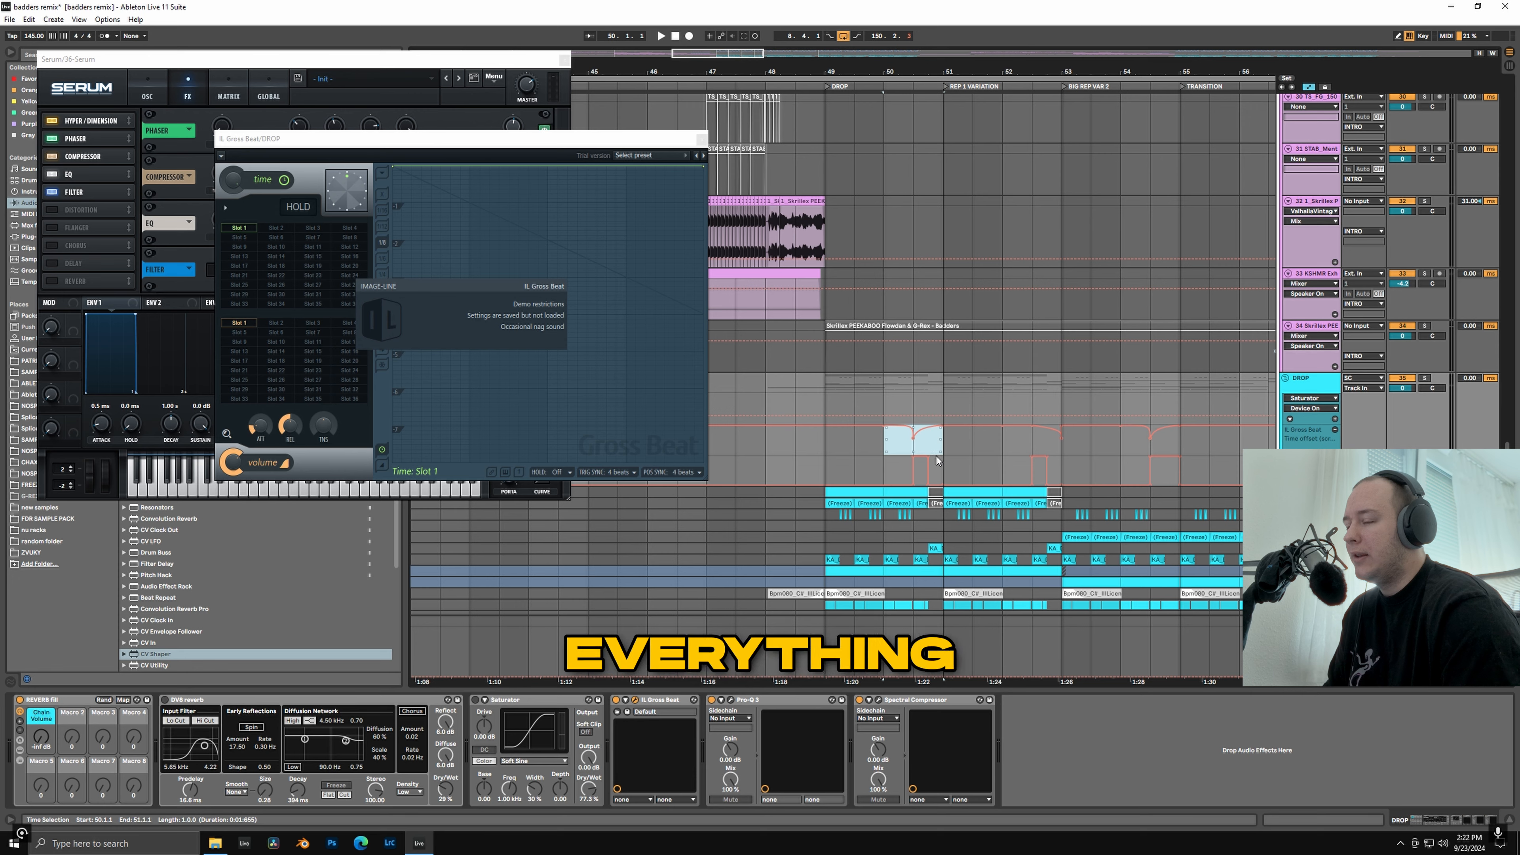
{"action": "scroll", "coordinate": [937, 449], "scroll_direction": "up", "scroll_amount": 4}
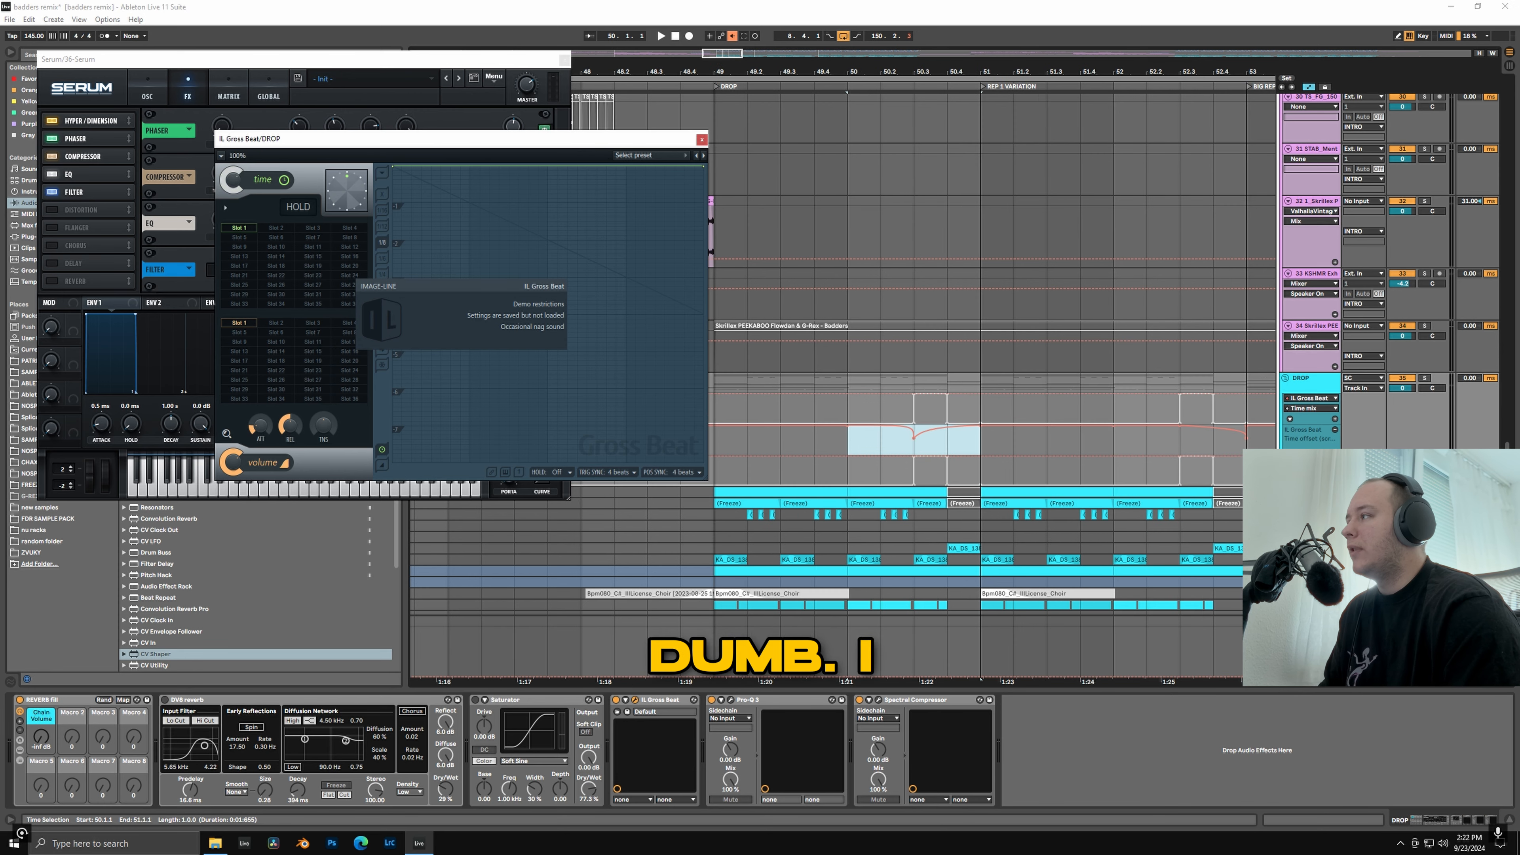
Step: Audition the DROP group with its Gross Beat automation from 50.1.1 and again from 49.4.1
{"action": "left_click", "coordinate": [839, 446]}
{"action": "key", "text": "space"}
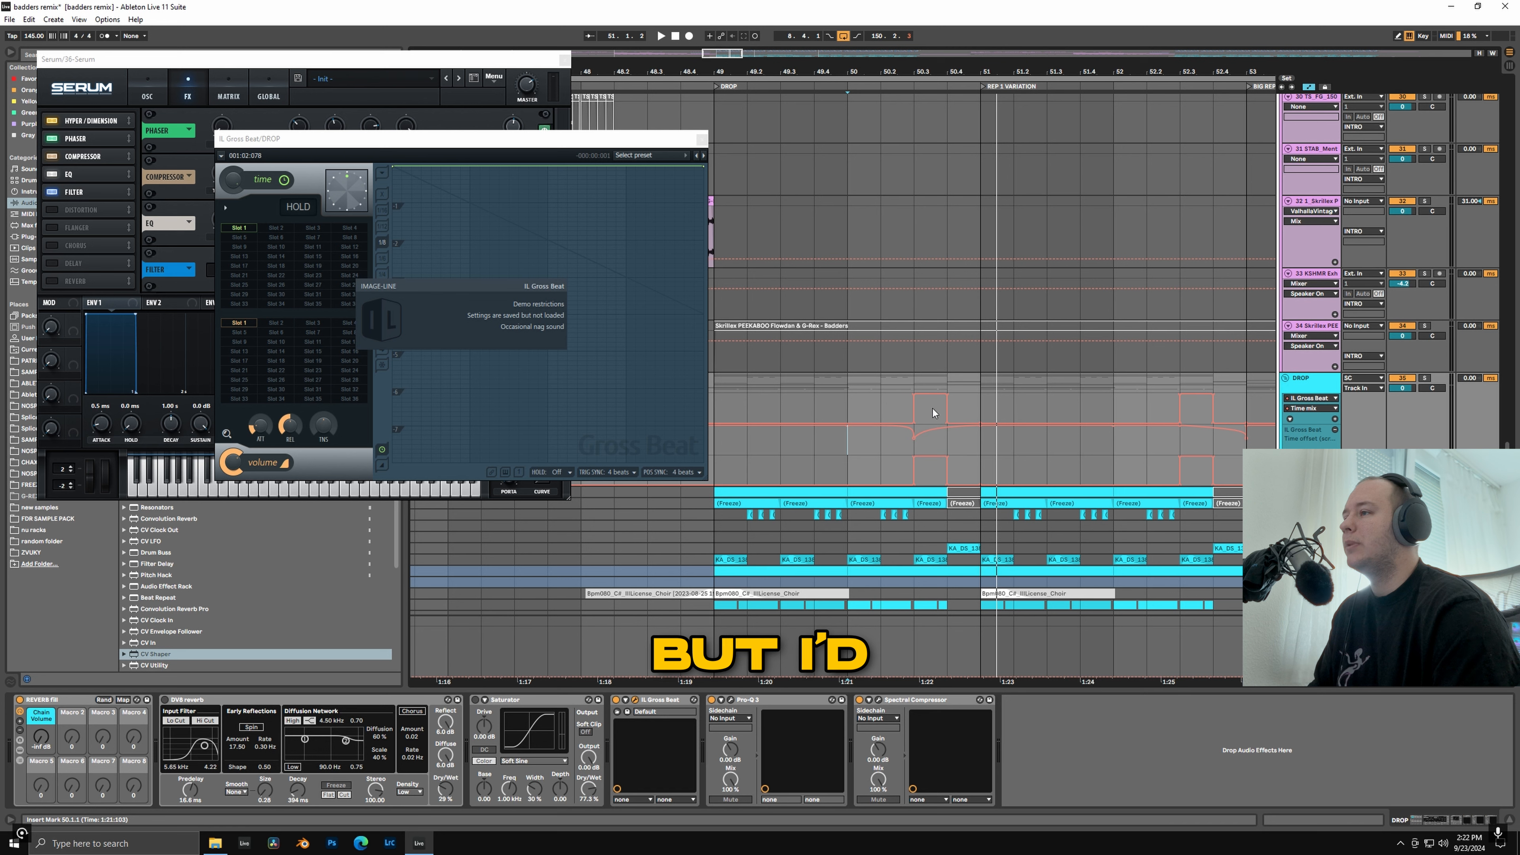
{"action": "left_click", "coordinate": [823, 405]}
{"action": "key", "text": "space"}
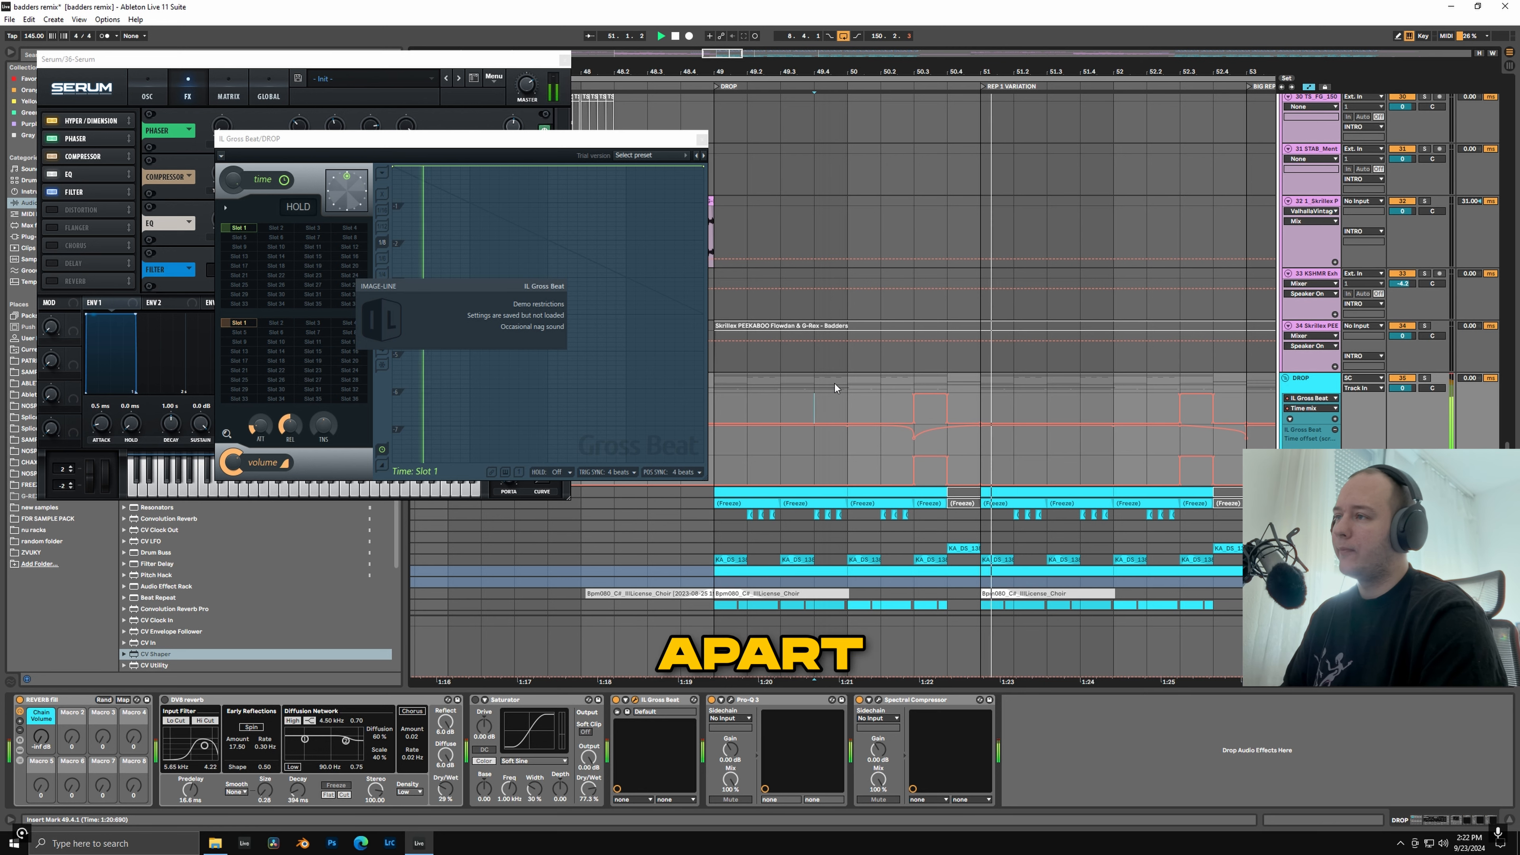
Step: Stop playback, close the Gross Beat window and select the DROP group's Saturator
{"action": "scroll", "coordinate": [907, 416], "scroll_direction": "down", "scroll_amount": 4}
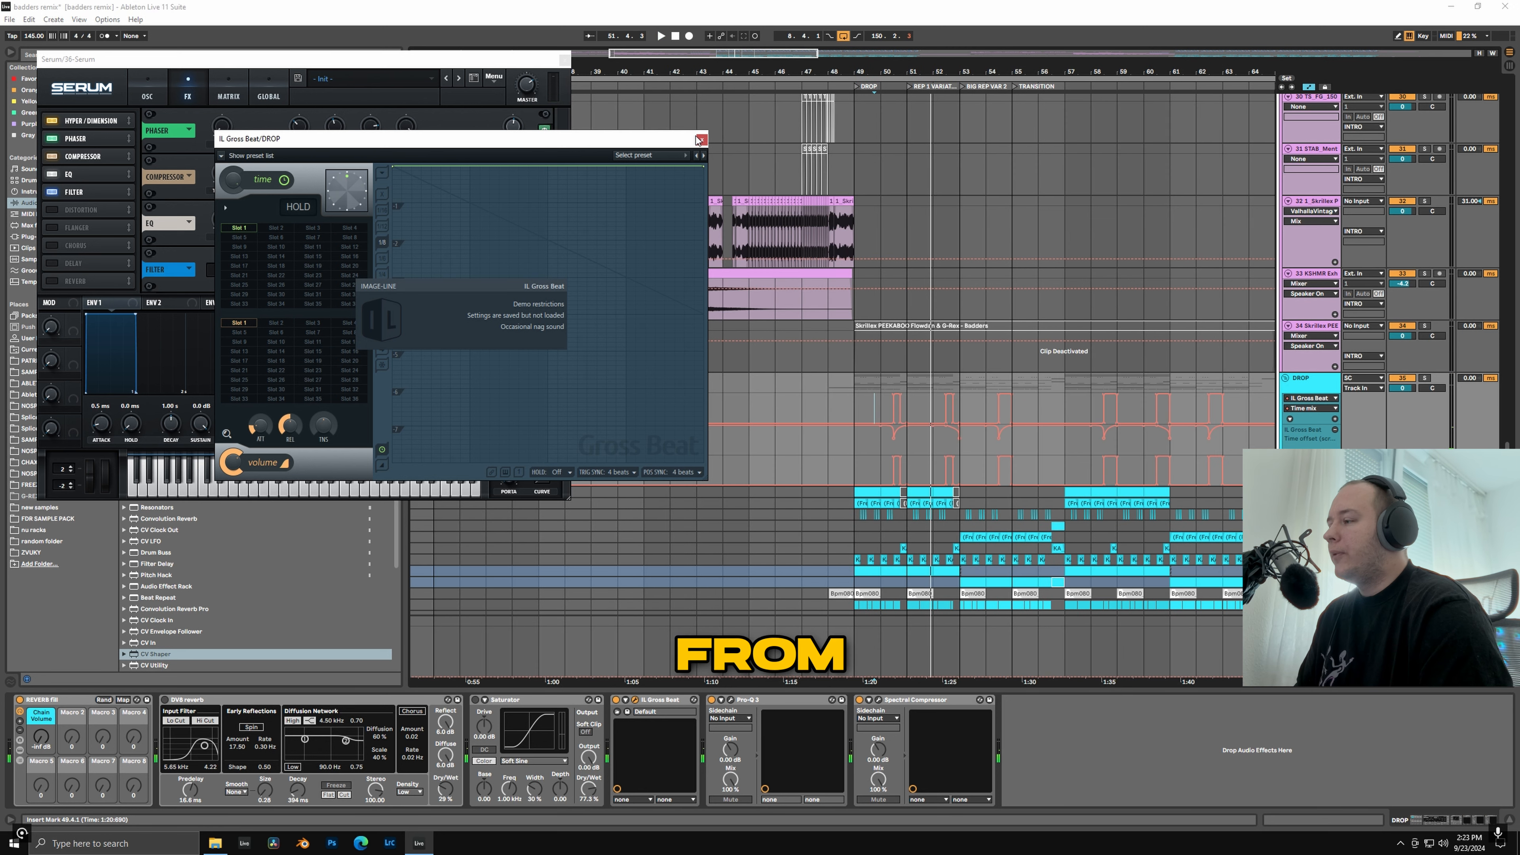
{"action": "left_click", "coordinate": [484, 760]}
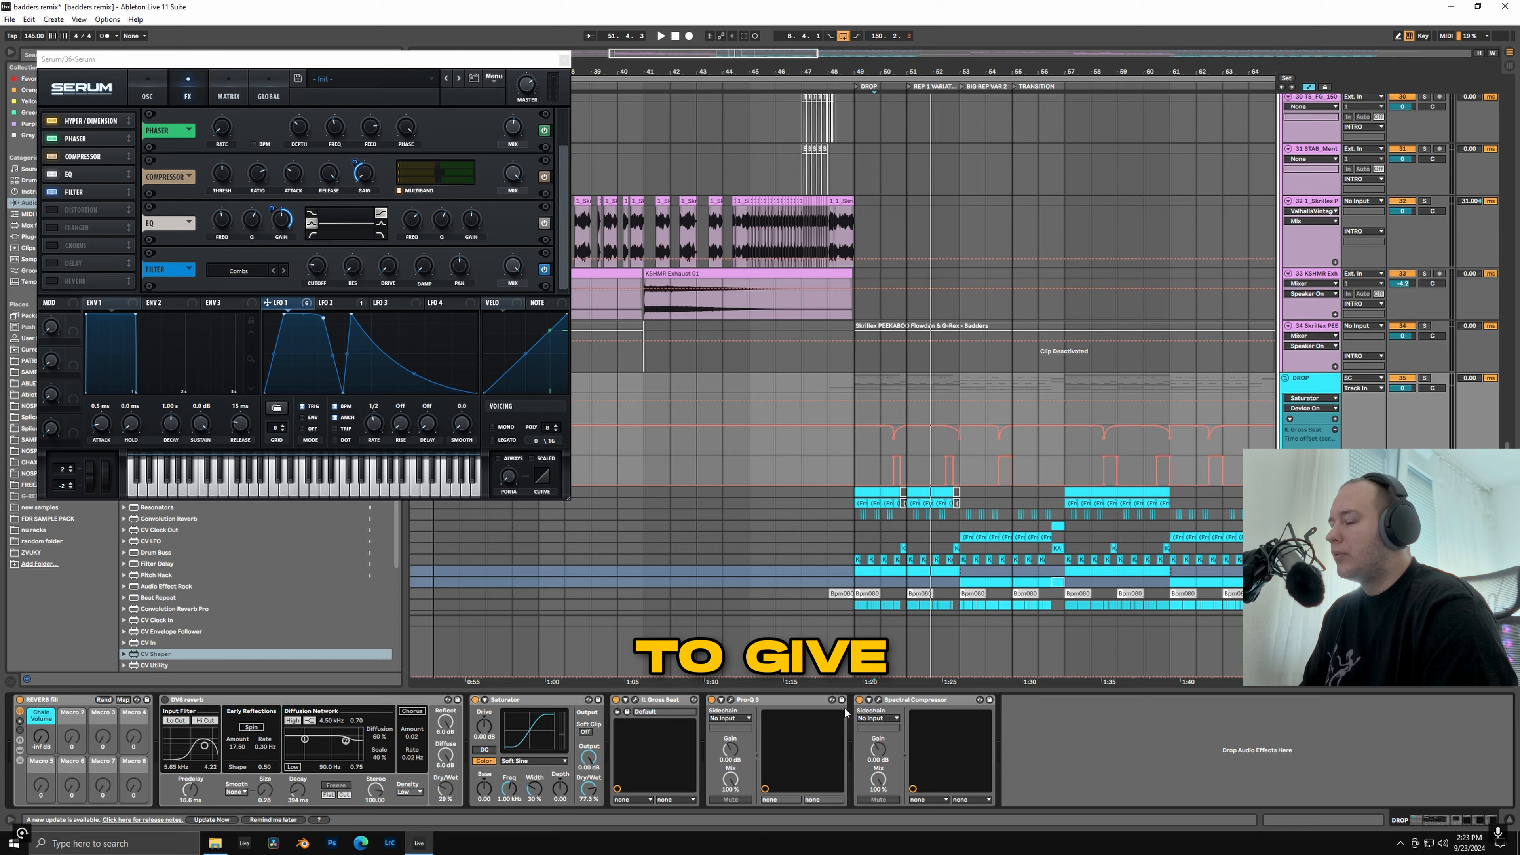
{"action": "scroll", "coordinate": [847, 423], "scroll_direction": "down", "scroll_amount": 5}
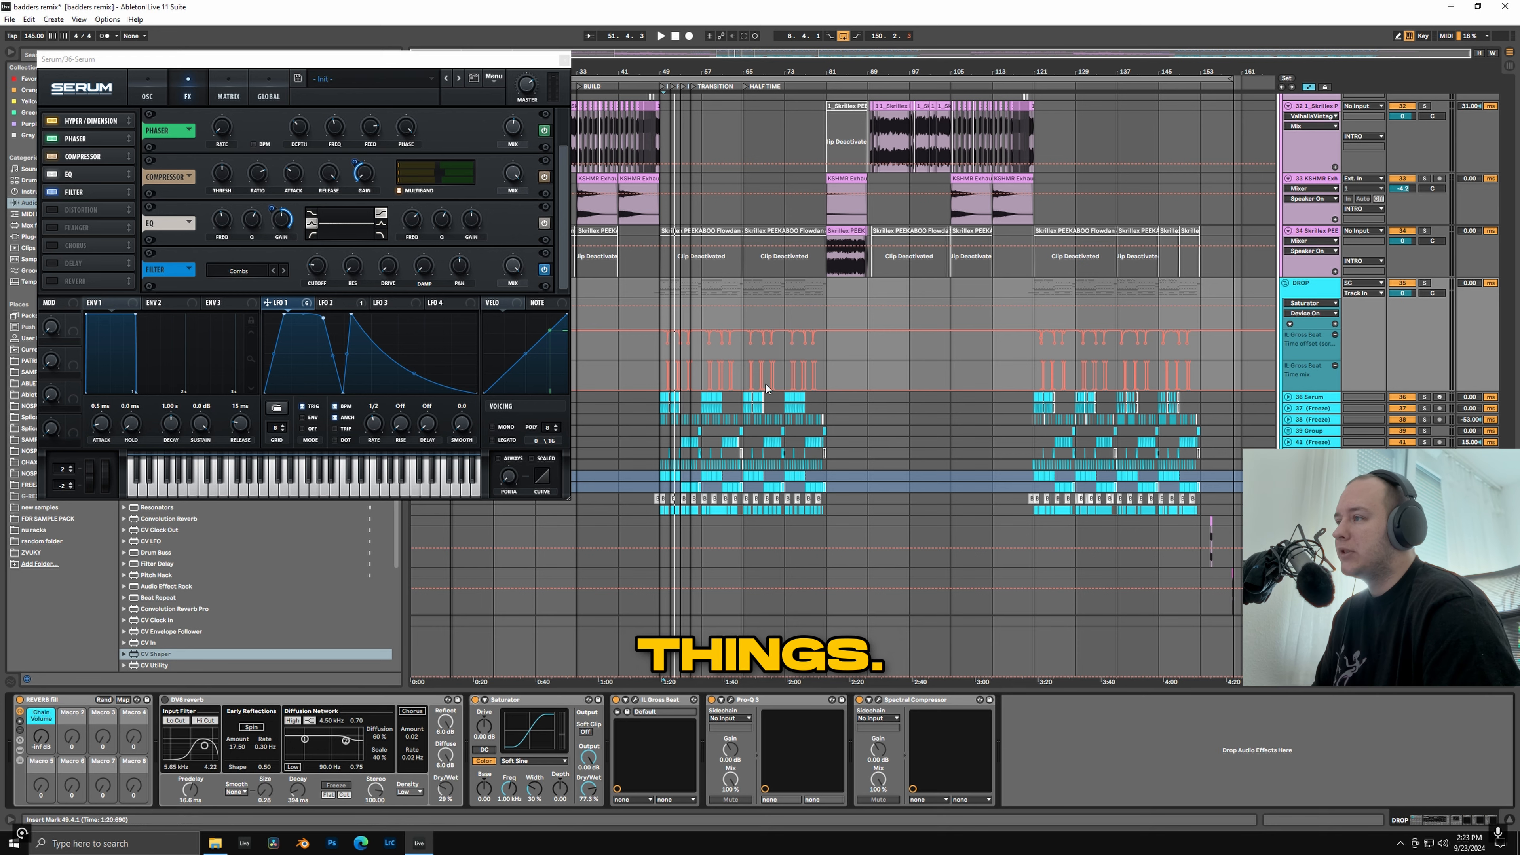
{"action": "scroll", "coordinate": [752, 385], "scroll_direction": "up", "scroll_amount": 5}
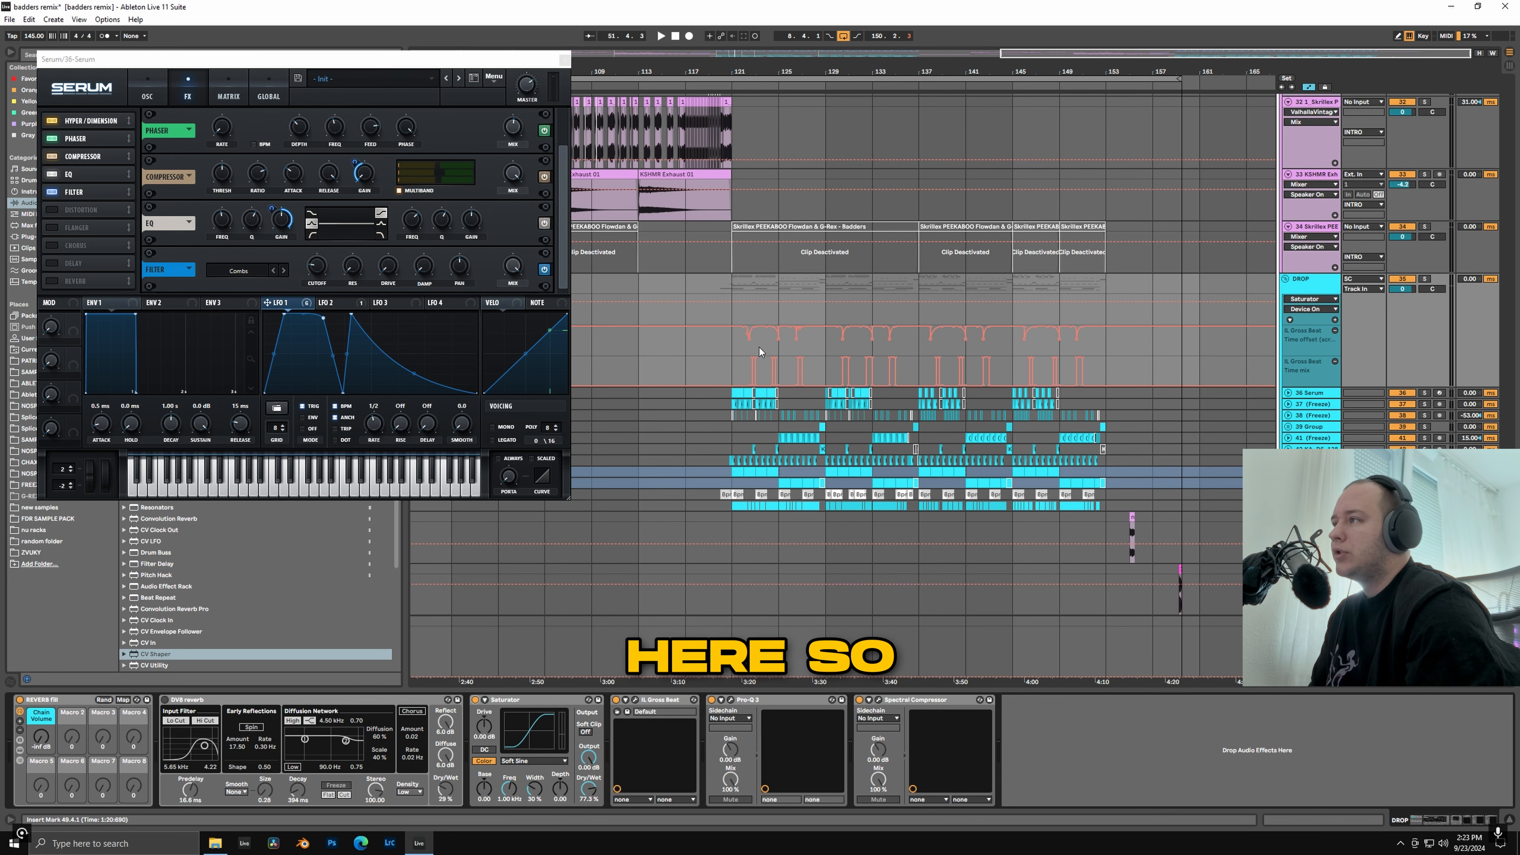
{"action": "scroll", "coordinate": [759, 347], "scroll_direction": "down", "scroll_amount": 5}
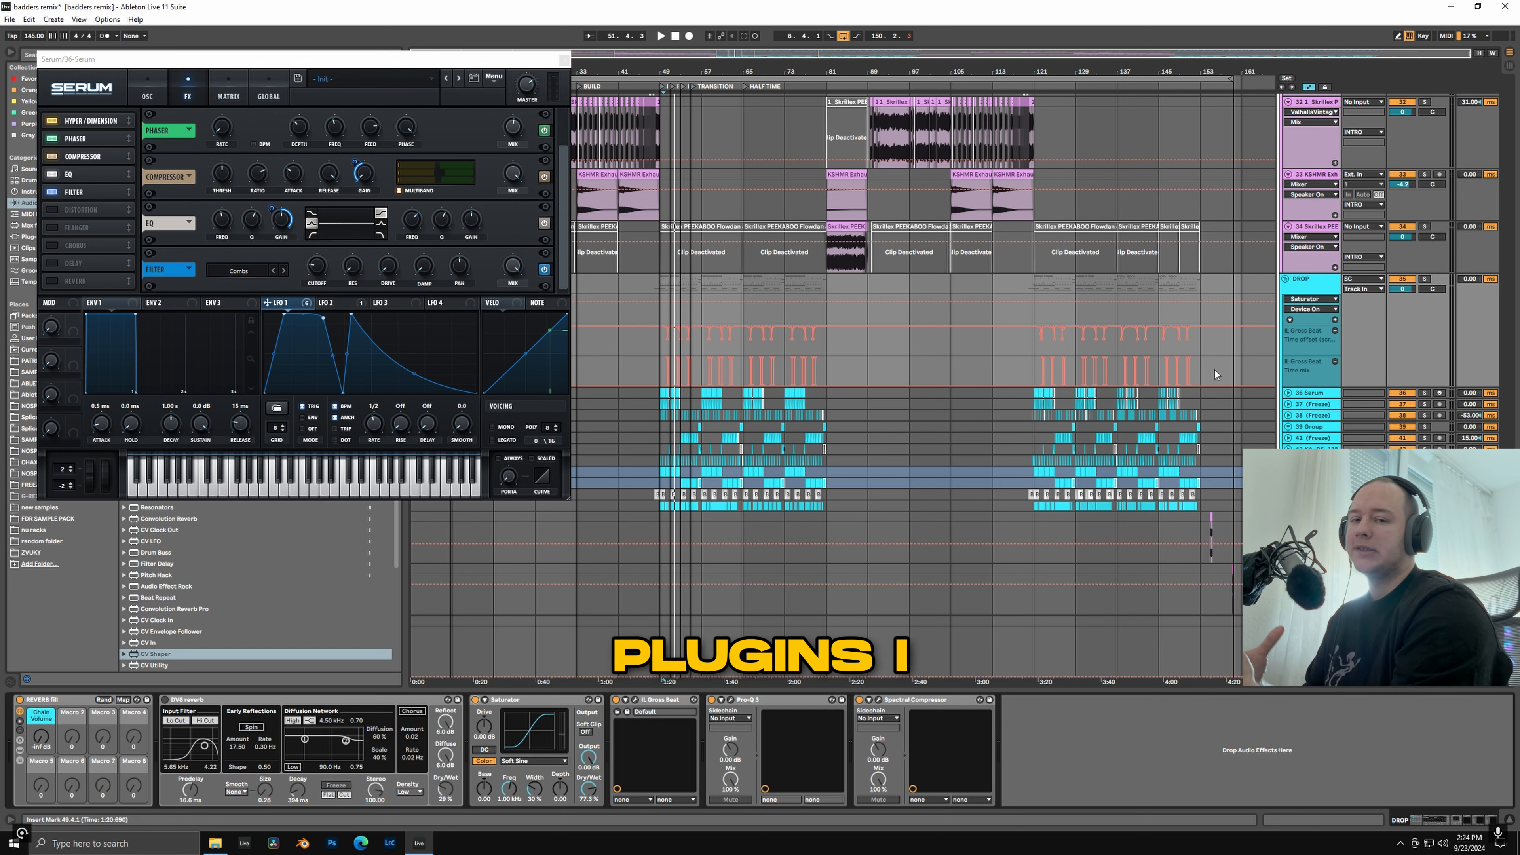
Step: Audition the second drop from 120.1.1, and solo the string loop track to hear it from 120.4.1
{"action": "scroll", "coordinate": [940, 359], "scroll_direction": "up", "scroll_amount": 5}
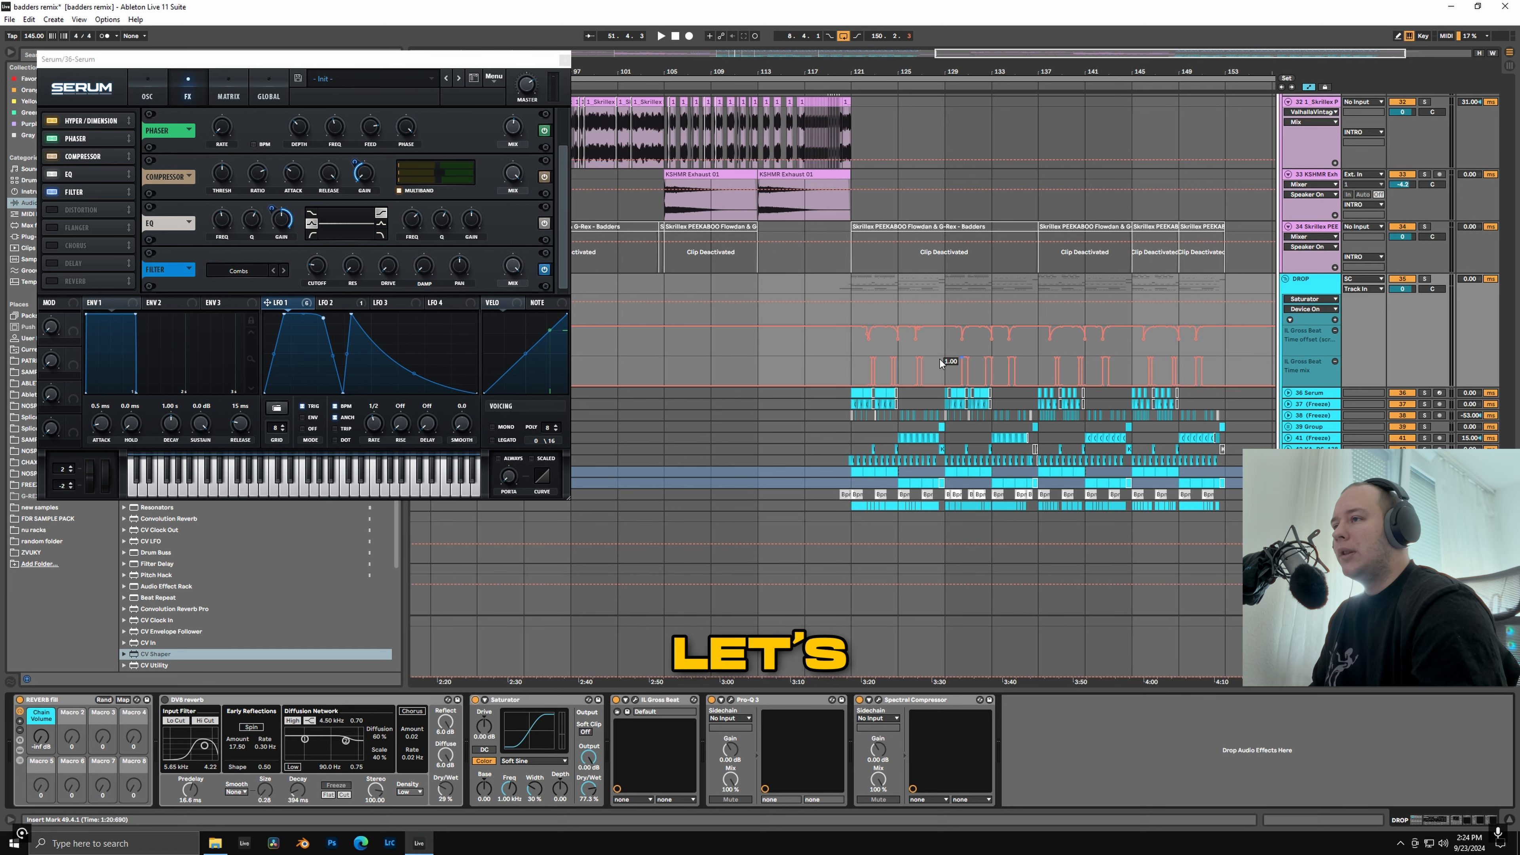
{"action": "left_click", "coordinate": [659, 367]}
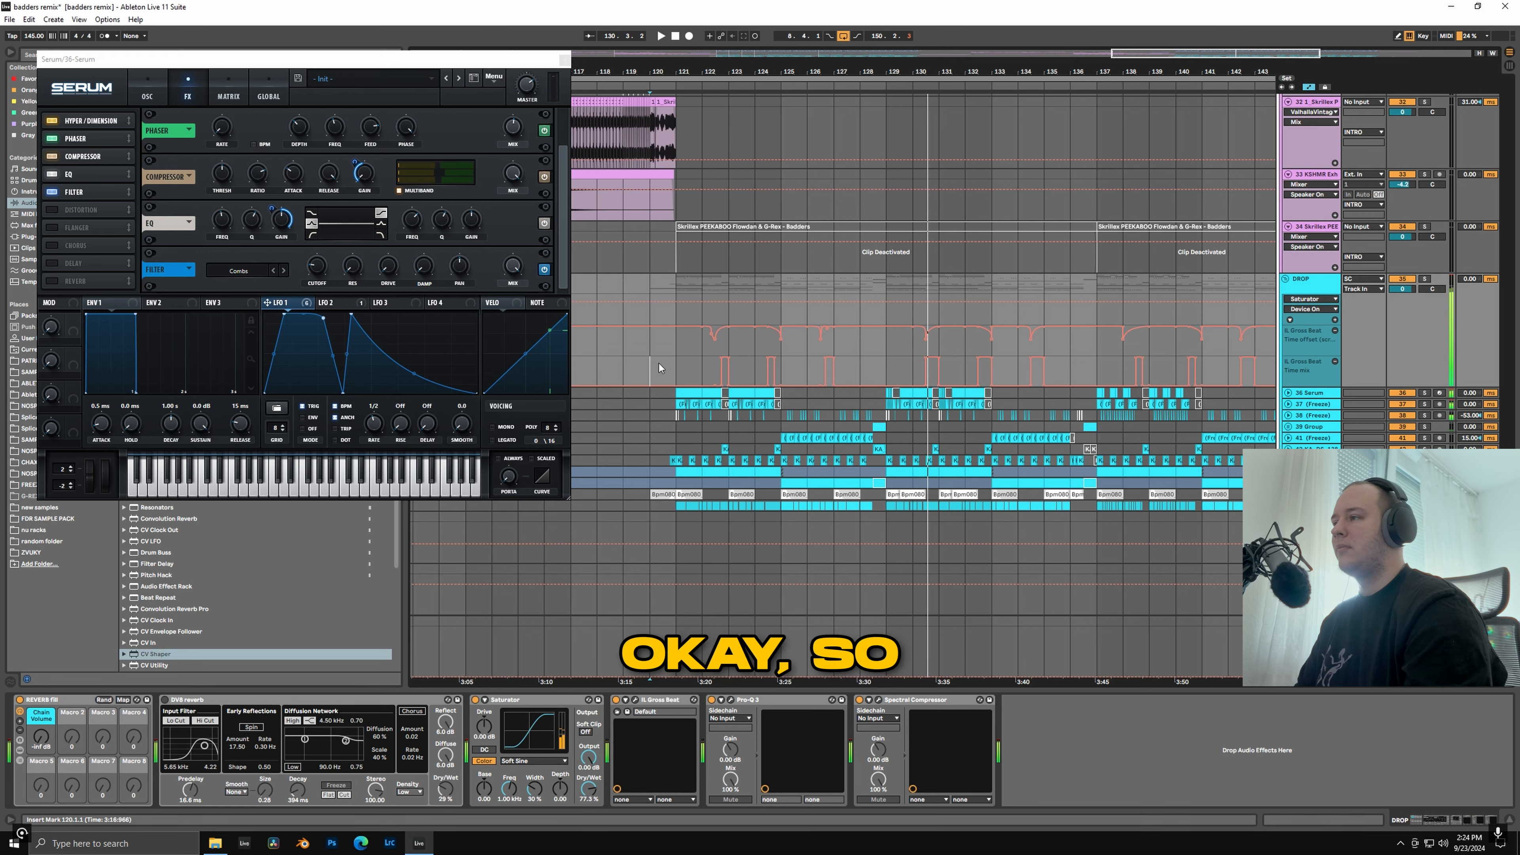
{"action": "left_click_drag", "start_coordinate": [660, 426], "coordinate": [790, 426]}
{"action": "key", "text": "z"}
{"action": "key", "text": "z"}
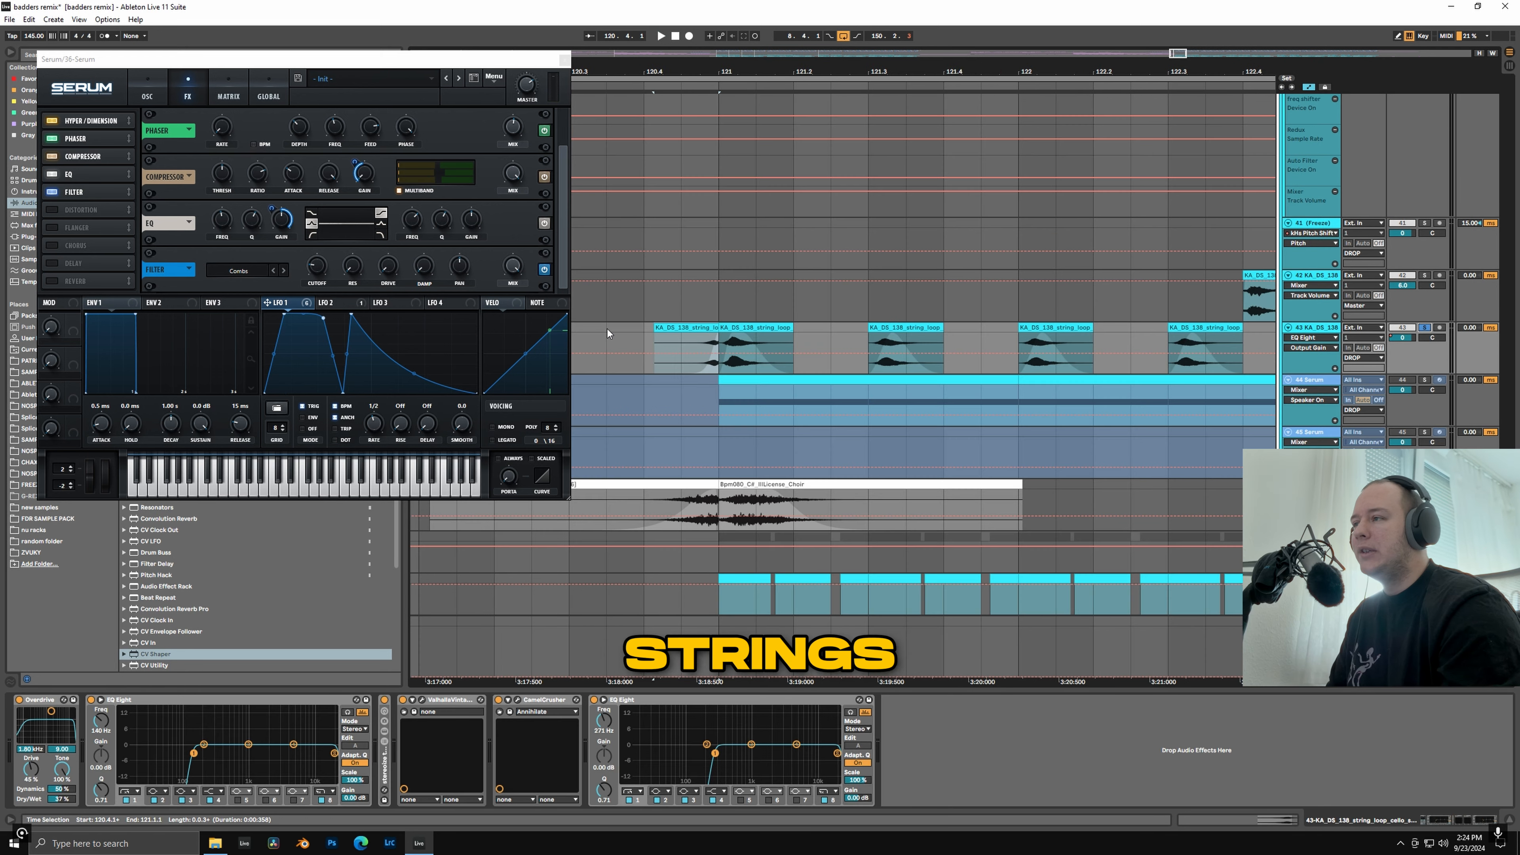
{"action": "key", "text": "space"}
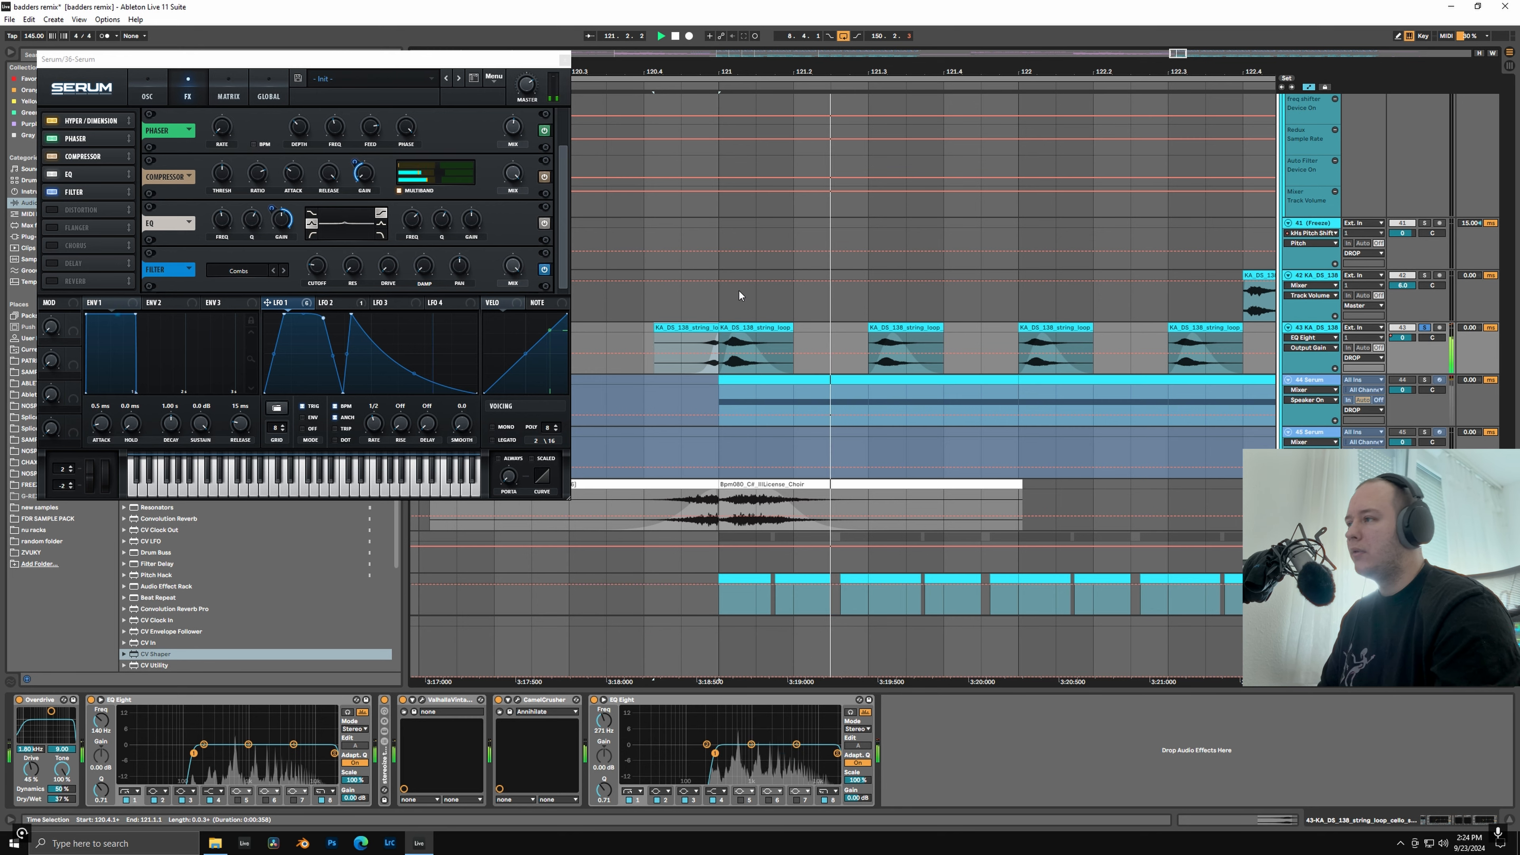
Step: Set the playback start to 121.1.1 on frozen track 38 and audition the second drop's opening rhythm
{"action": "key", "text": "x"}
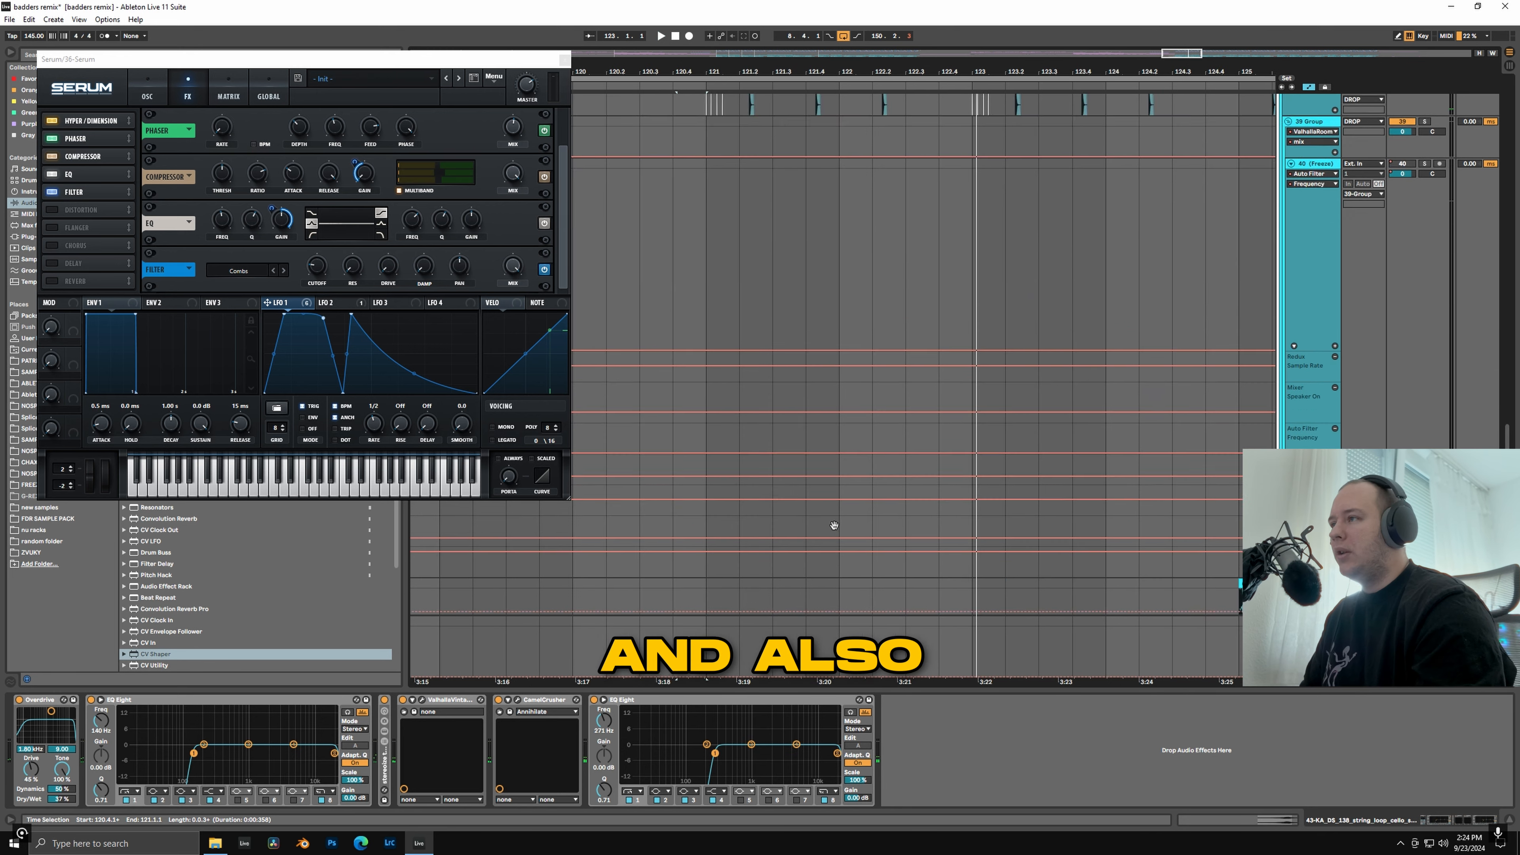
{"action": "scroll", "coordinate": [778, 420], "scroll_direction": "up", "scroll_amount": 10}
{"action": "left_click", "coordinate": [715, 457]}
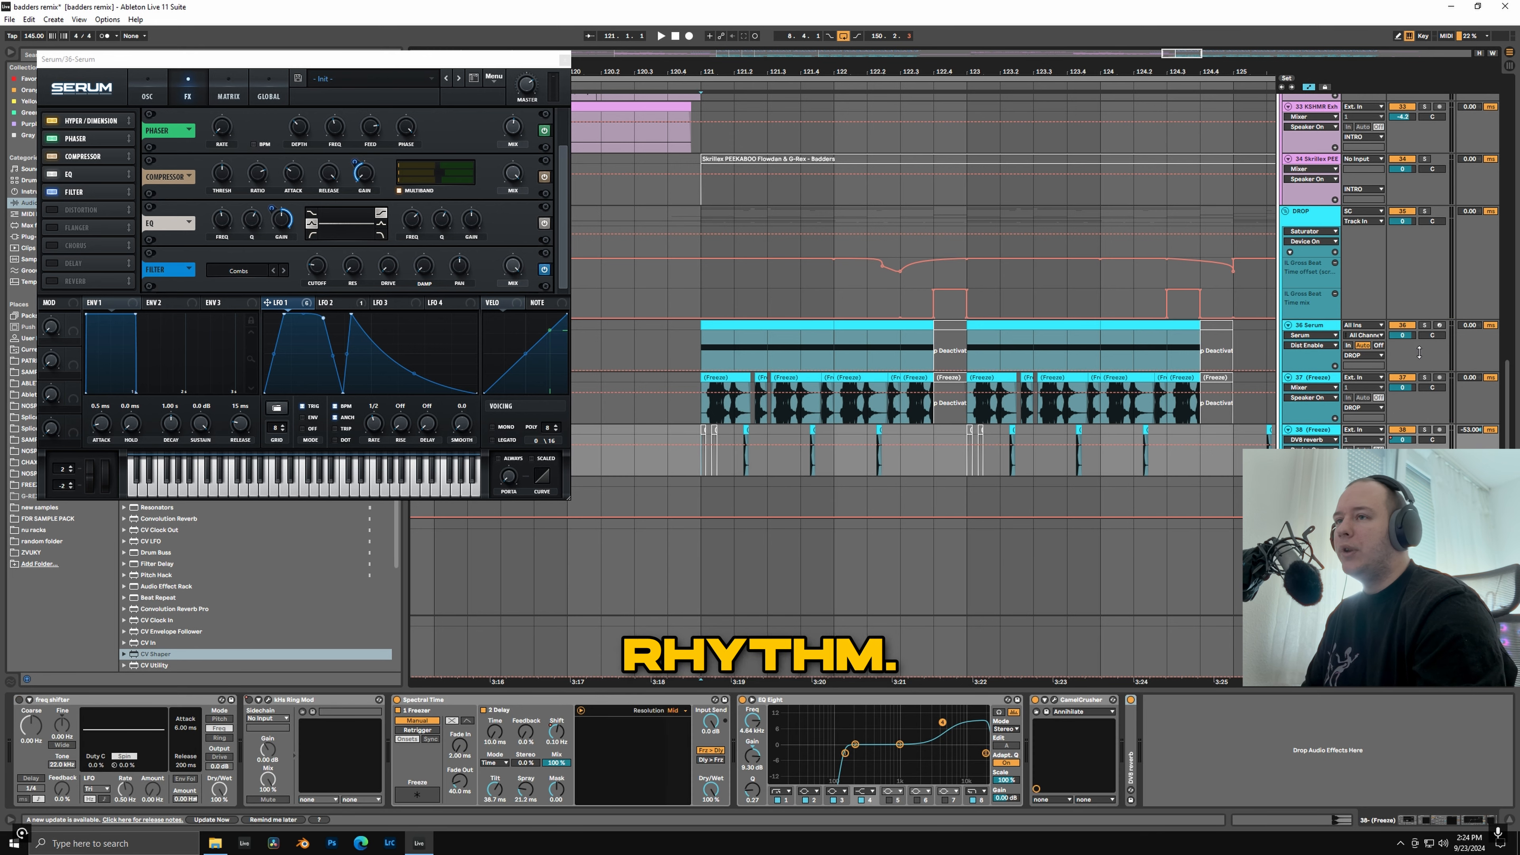
{"action": "key", "text": "space"}
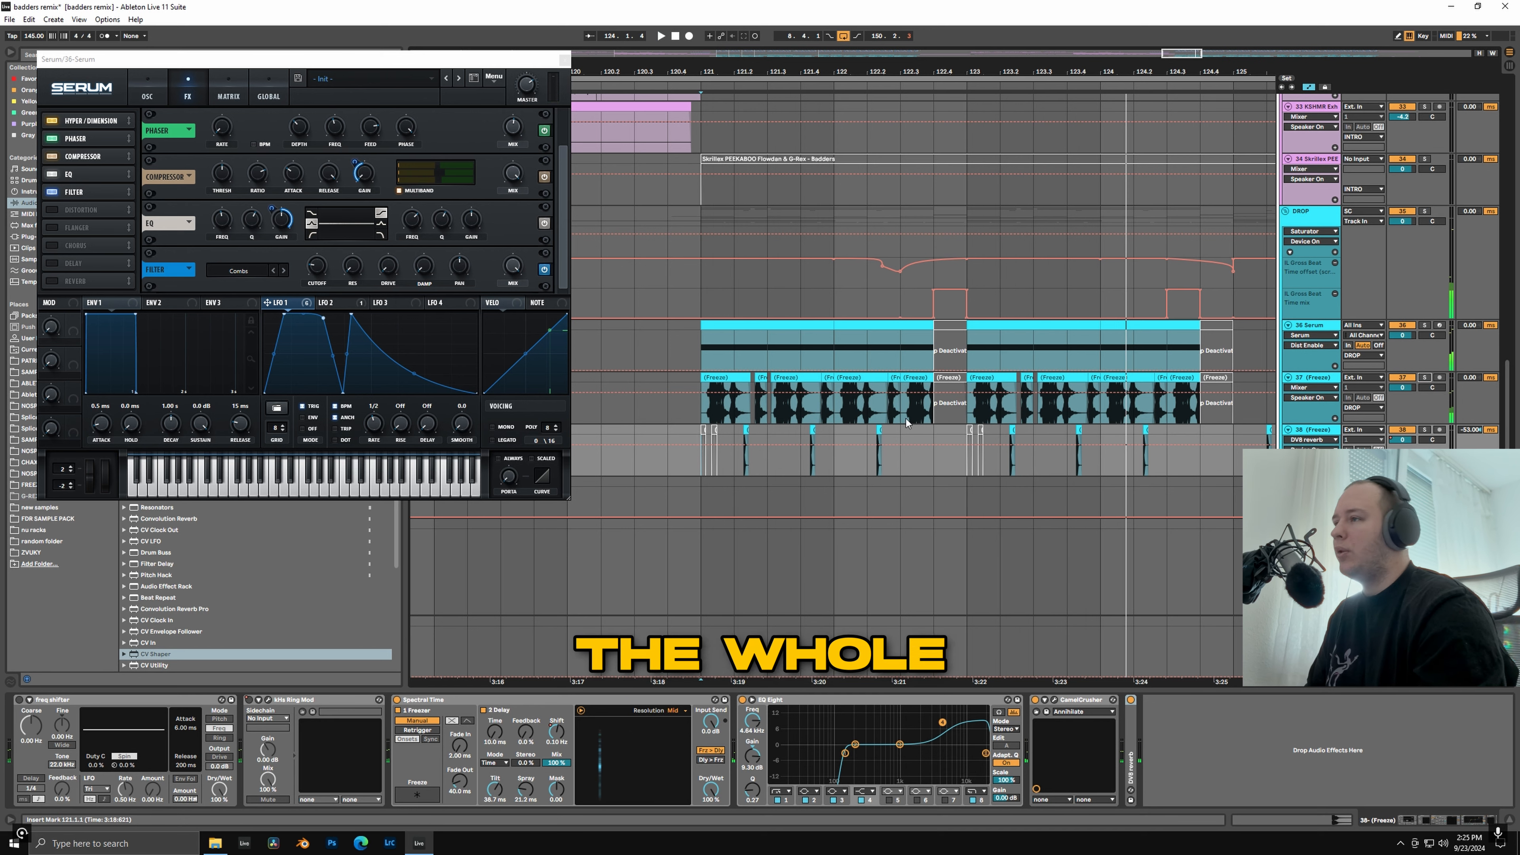
Step: Select the 36-Serum track at 121.1.1 and replay the opening bars of the second drop
{"action": "scroll", "coordinate": [906, 423], "scroll_direction": "down", "scroll_amount": 5}
{"action": "scroll", "coordinate": [907, 423], "scroll_direction": "down", "scroll_amount": 2, "text": "ctrl"}
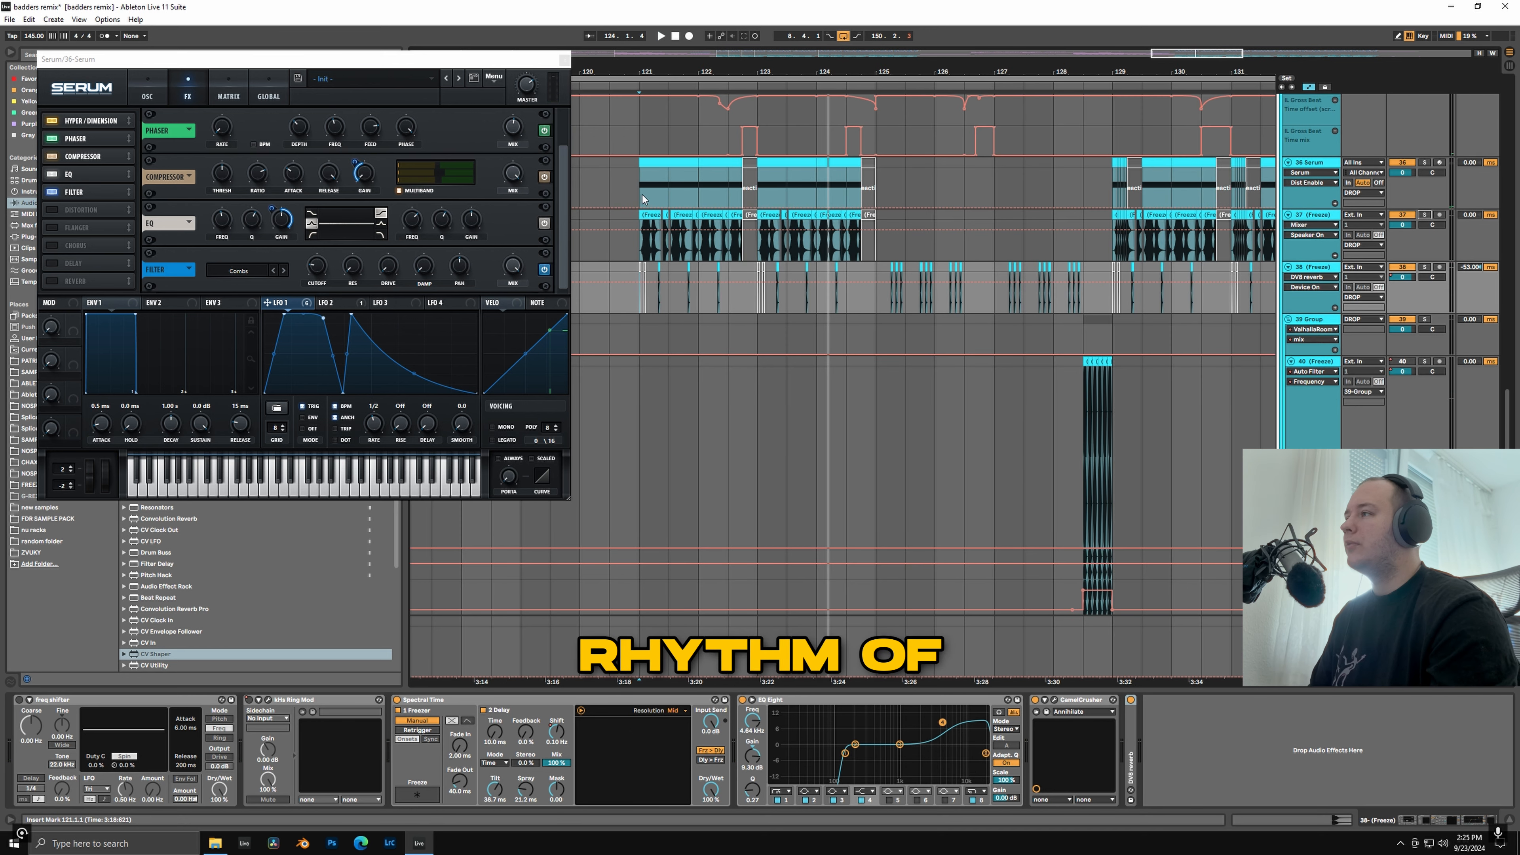
{"action": "left_click", "coordinate": [639, 184]}
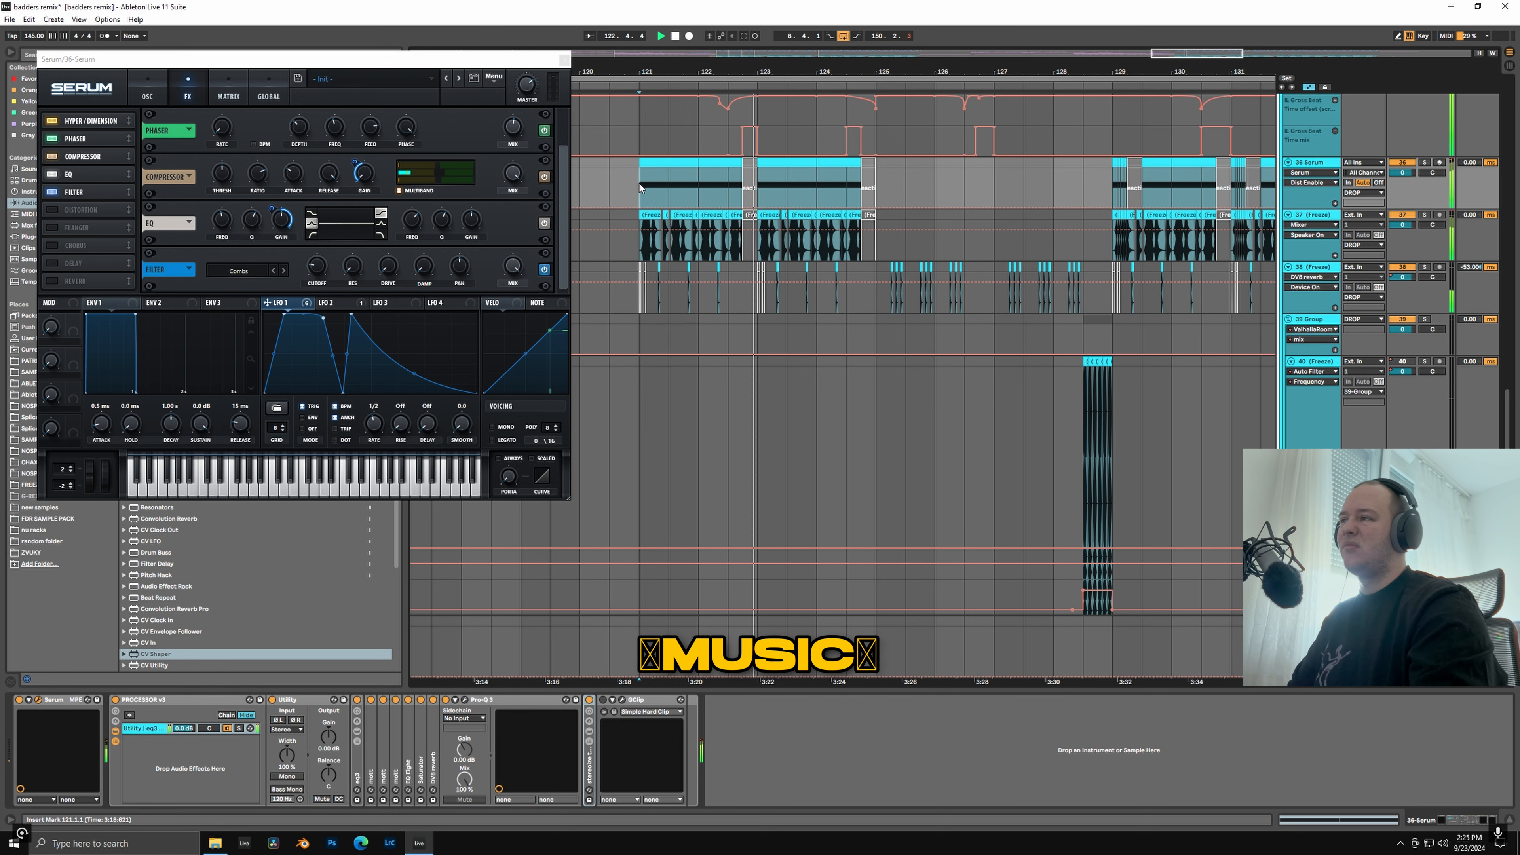
{"action": "scroll", "coordinate": [680, 302], "scroll_direction": "down", "scroll_amount": 2, "text": "ctrl"}
{"action": "key", "text": "space"}
Step: Solo frozen tracks 37 and 38 and audition their rhythm variation together from 137.1.1
{"action": "left_click_drag", "start_coordinate": [1128, 310], "coordinate": [719, 261], "text": "ctrl+alt"}
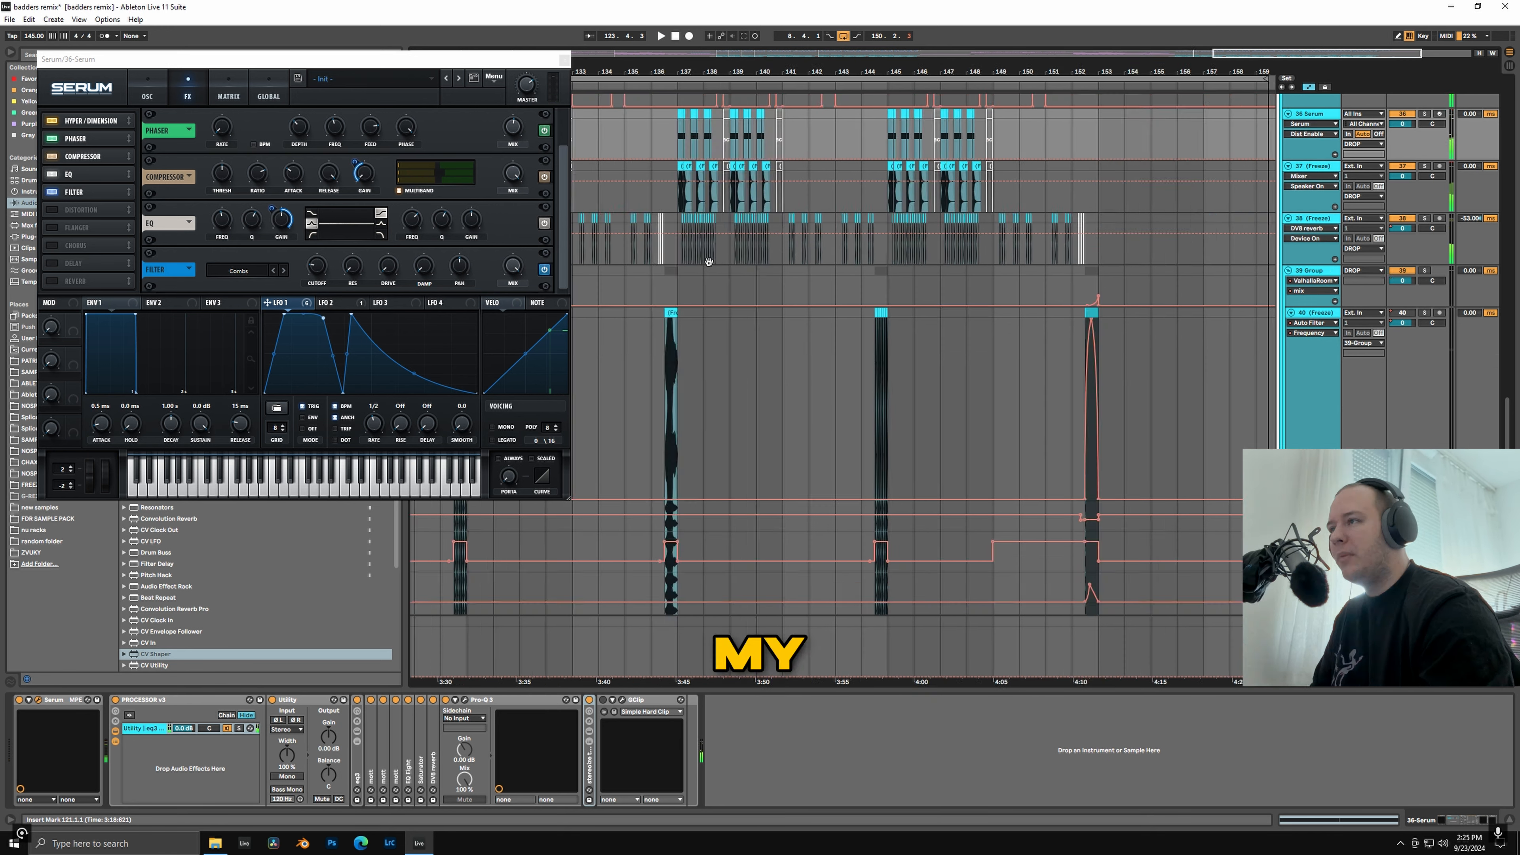
{"action": "scroll", "coordinate": [665, 251], "scroll_direction": "up", "scroll_amount": 3}
{"action": "left_click", "coordinate": [662, 248]}
{"action": "scroll", "coordinate": [658, 246], "scroll_direction": "up", "scroll_amount": 4}
{"action": "left_click", "coordinate": [1429, 215]}
{"action": "double_click", "coordinate": [841, 227]}
{"action": "left_click", "coordinate": [737, 237]}
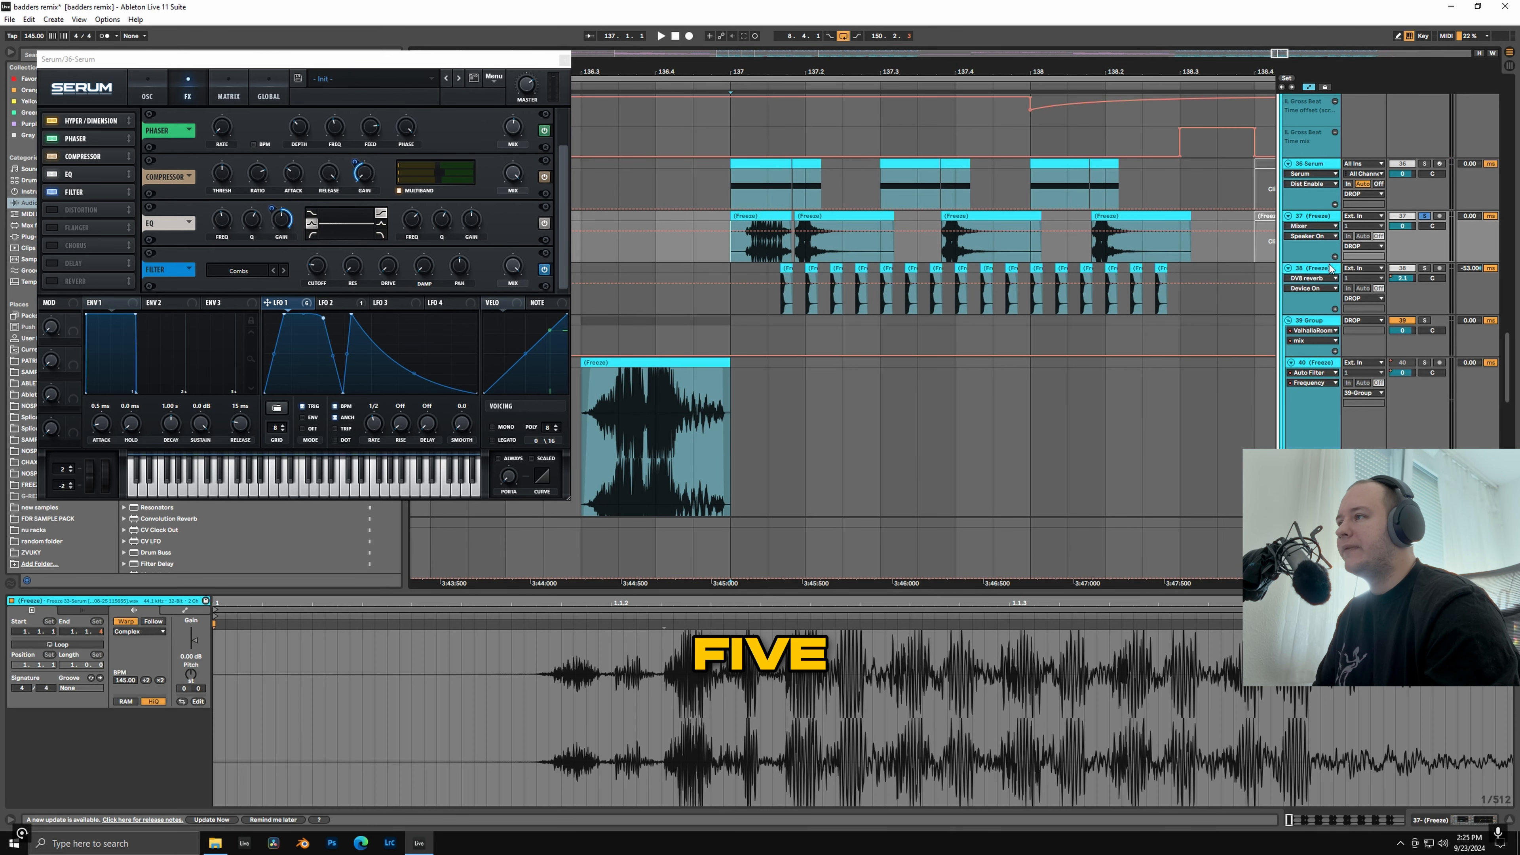
{"action": "left_click", "coordinate": [1425, 269]}
{"action": "key", "text": "space"}
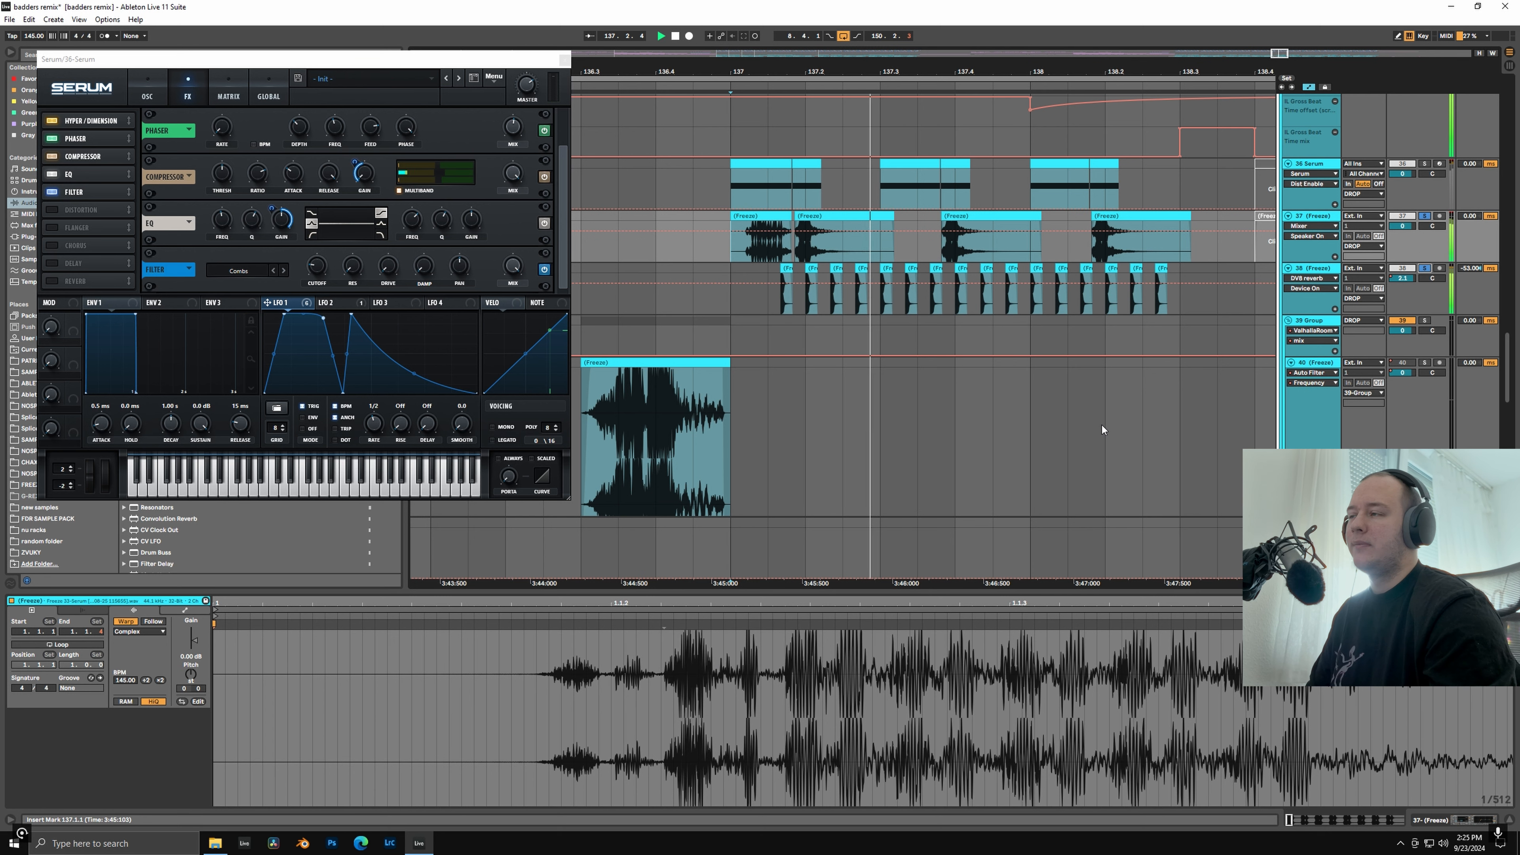
Step: Clear the track solos and audition the full second drop from 137.1.1, following its stabs, sub and Serum layers
{"action": "scroll", "coordinate": [1076, 448], "scroll_direction": "down", "scroll_amount": 5}
{"action": "left_click", "coordinate": [1425, 299]}
{"action": "key", "text": "space"}
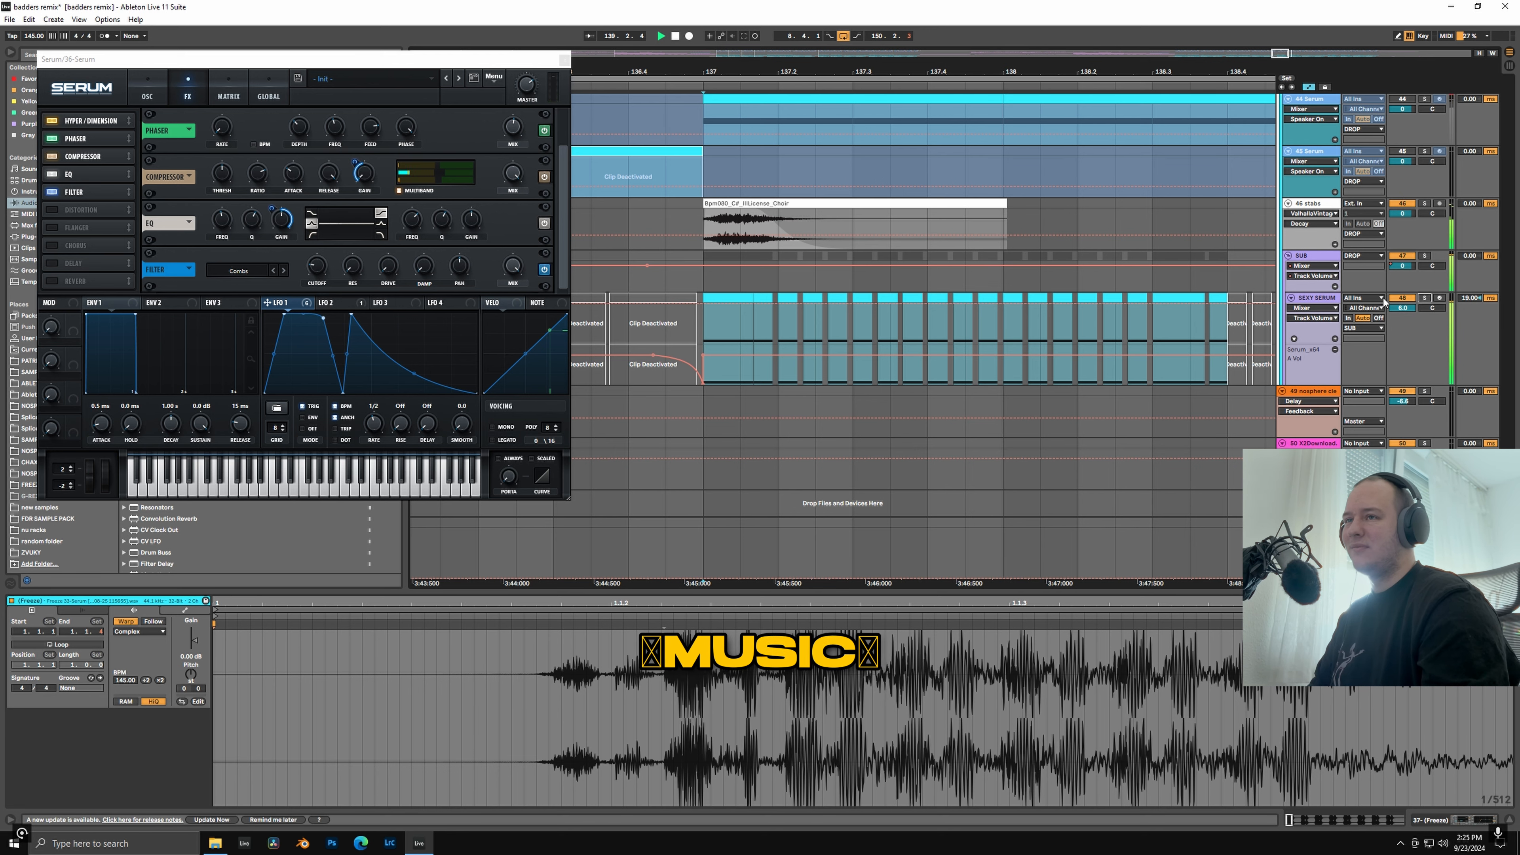
{"action": "key", "text": "minus"}
{"action": "key", "text": "minus"}
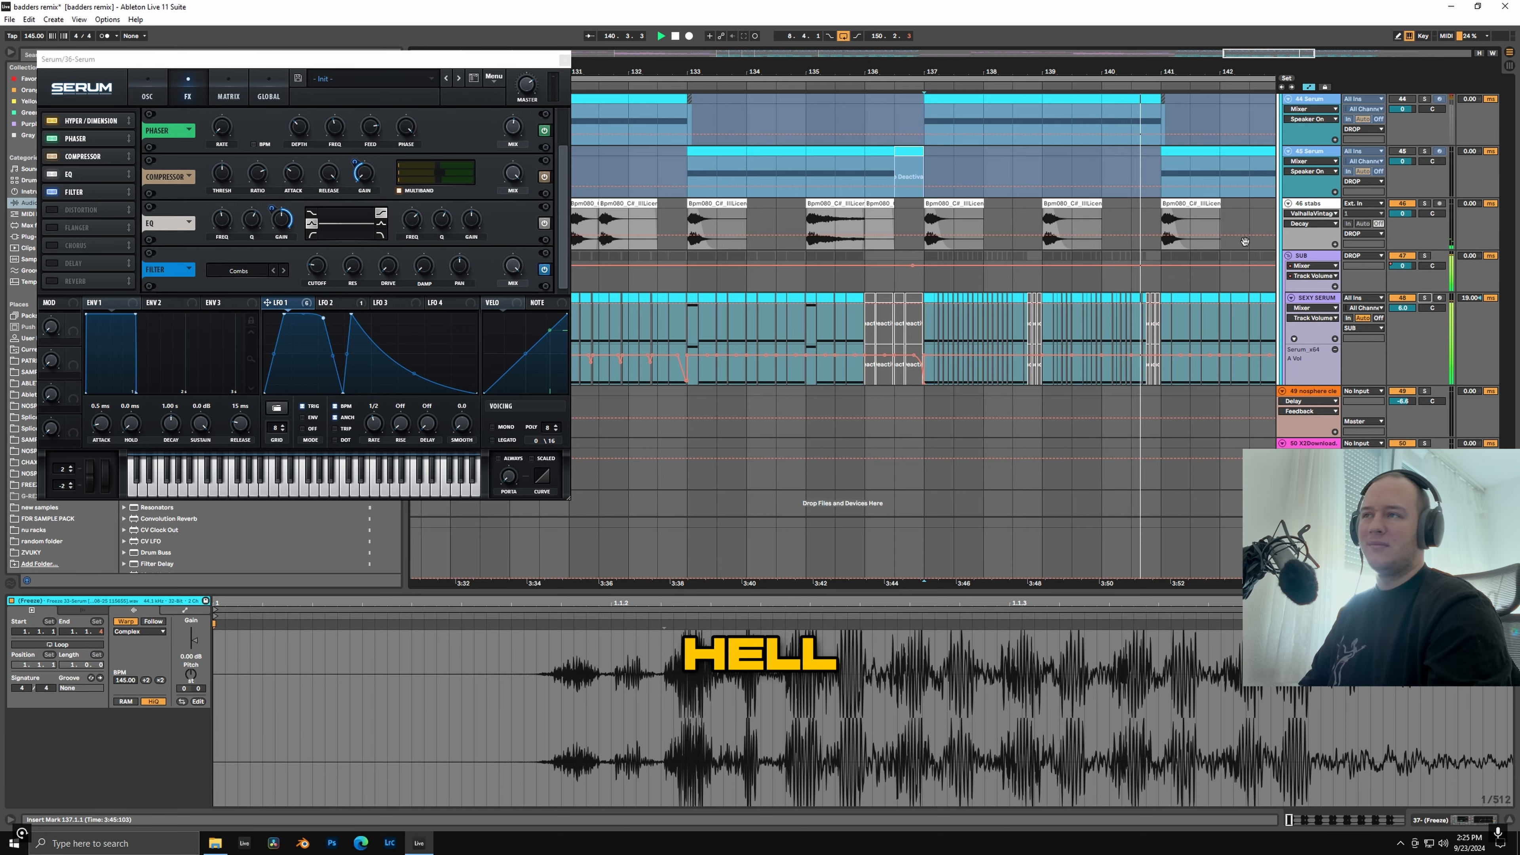
{"action": "scroll", "coordinate": [1246, 242], "scroll_direction": "up", "scroll_amount": 3}
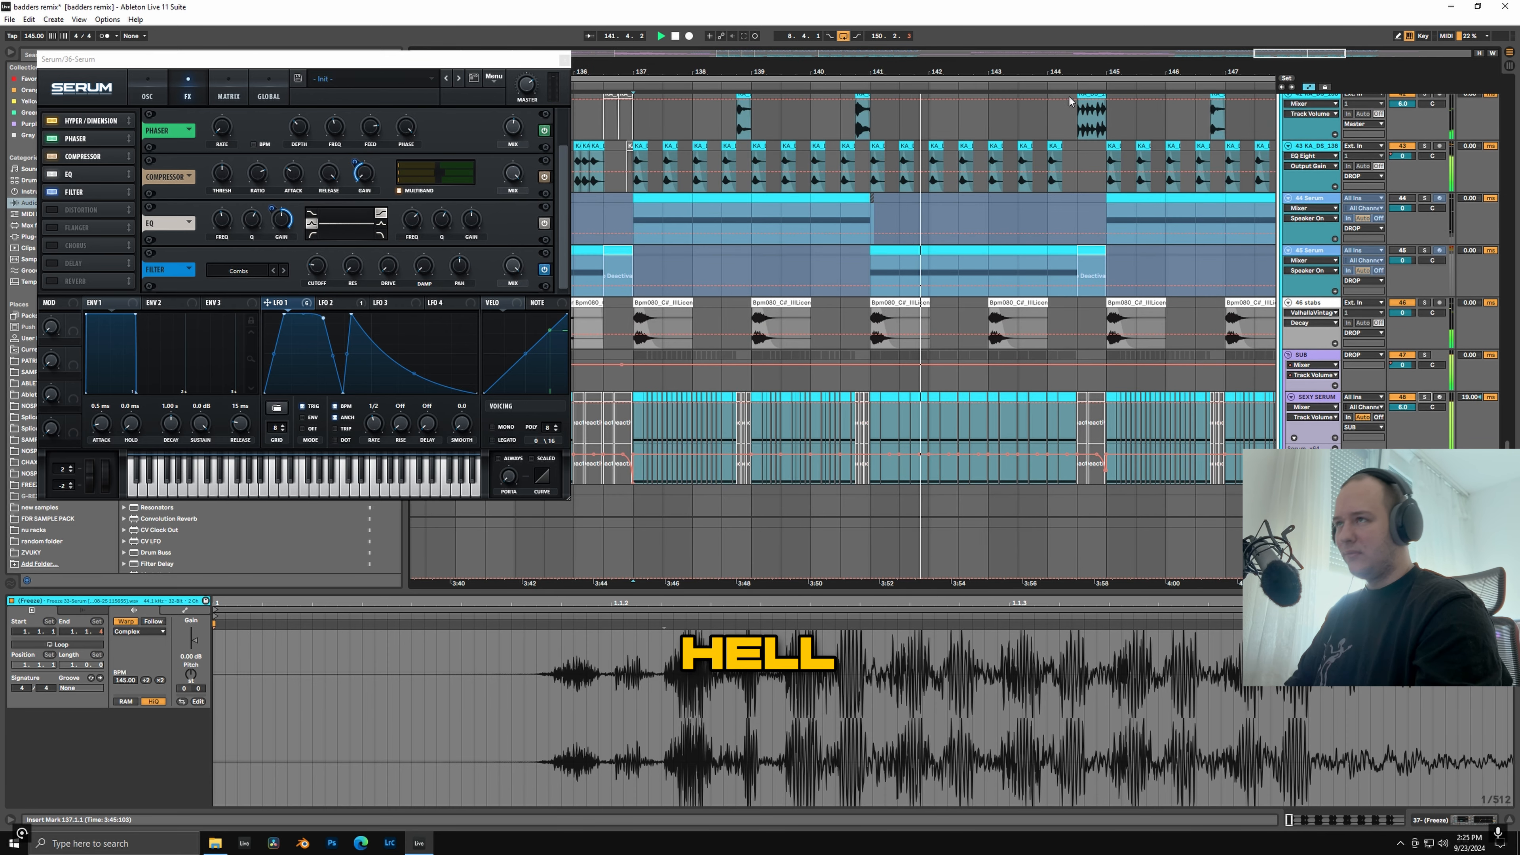
{"action": "scroll", "coordinate": [981, 197], "scroll_direction": "down", "scroll_amount": 1}
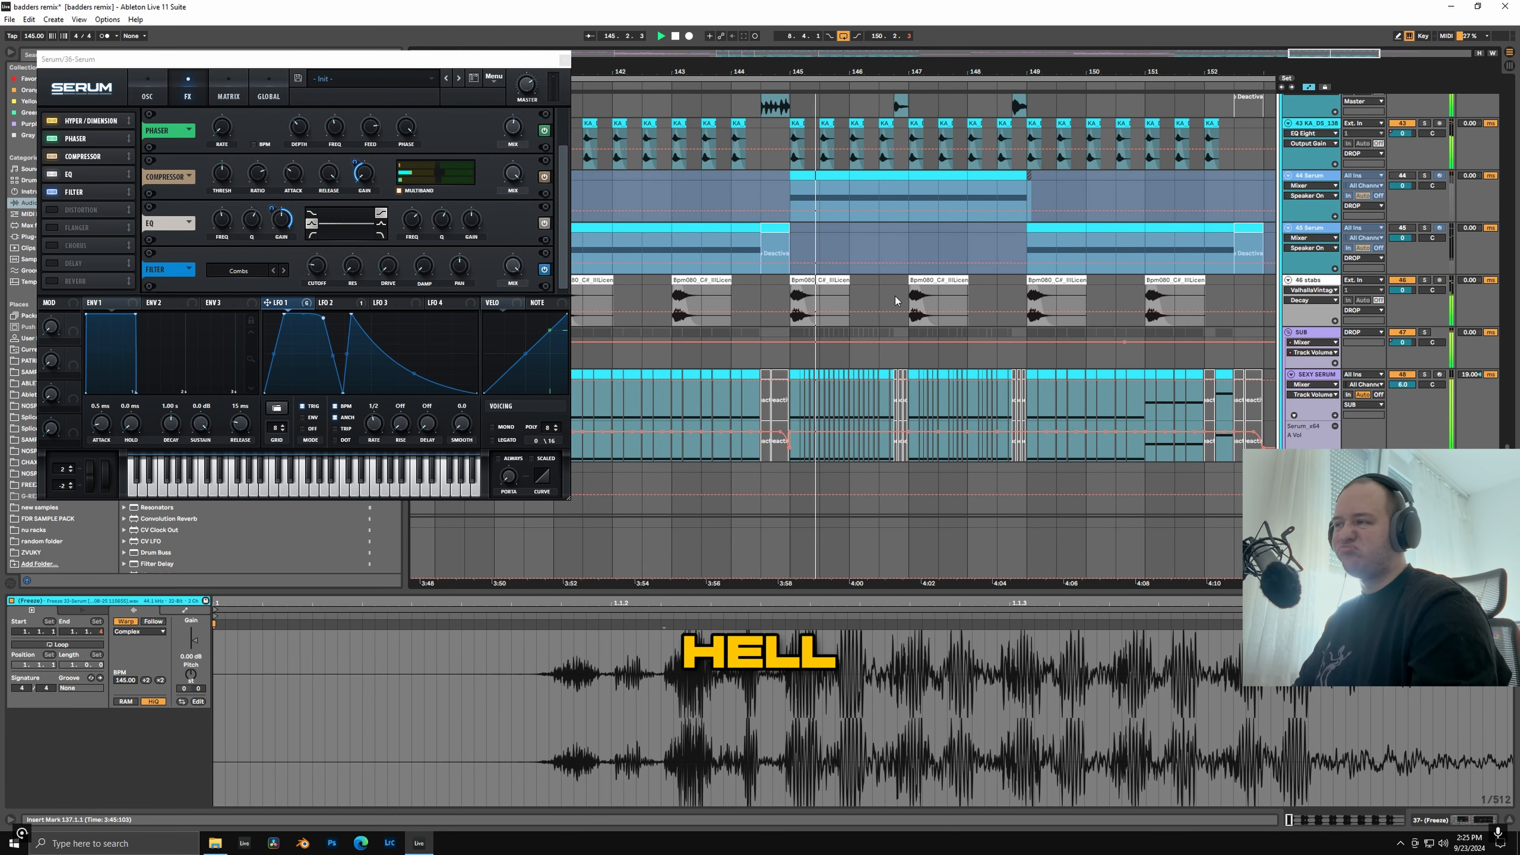